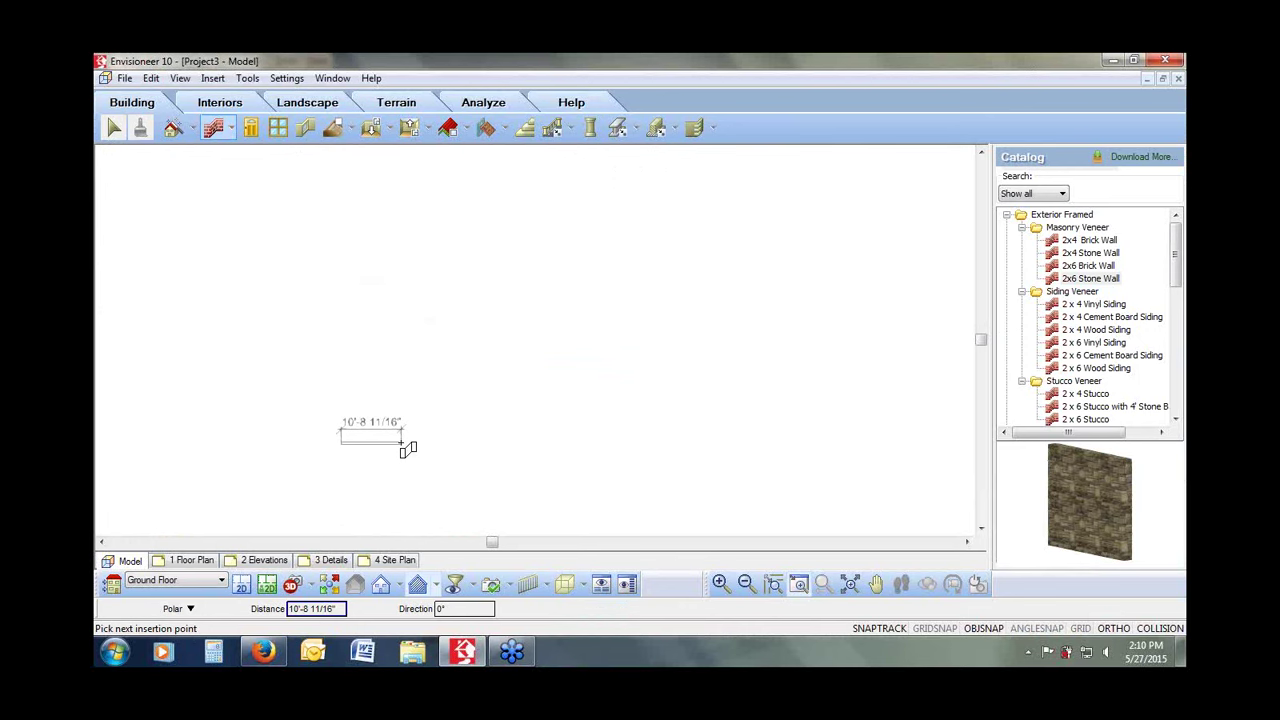
# Step: Draw the front 2x6 Stone Wall run with a central recessed entry, making the first segment and recess back wall each about 10'-8 11/16" long
pyautogui.click(402, 441)
pyautogui.click(402, 404)
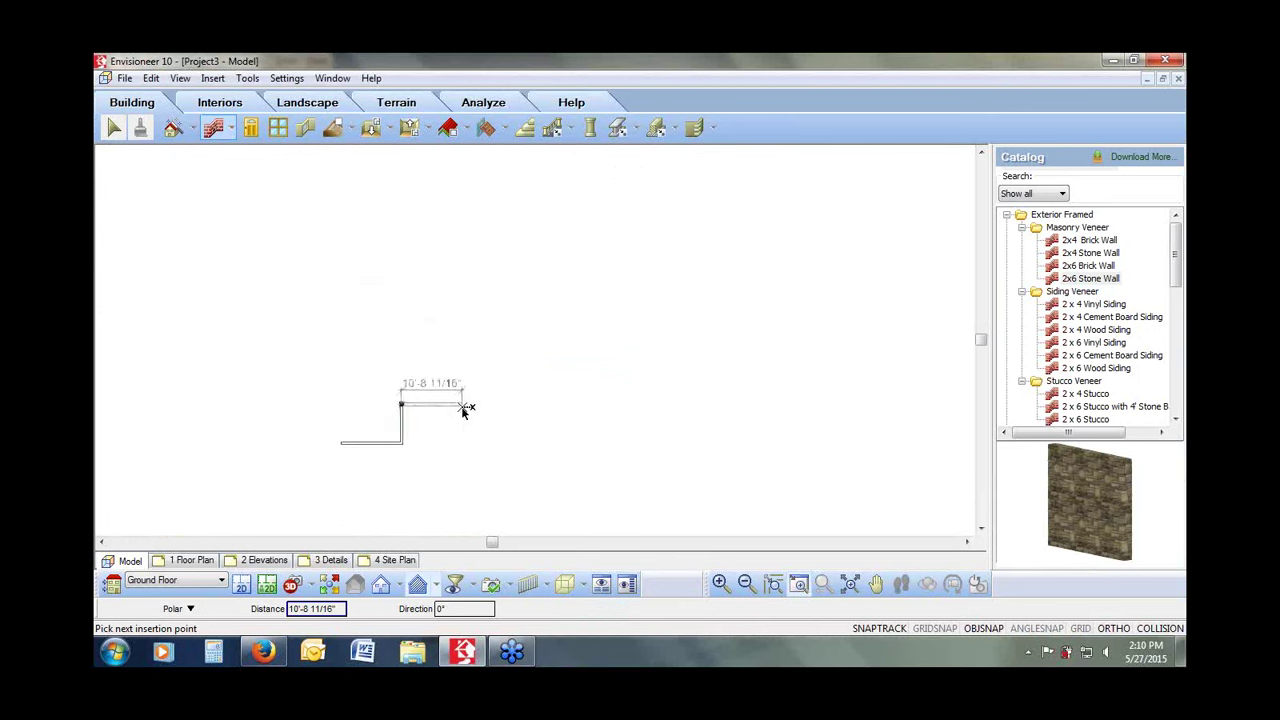
pyautogui.click(464, 405)
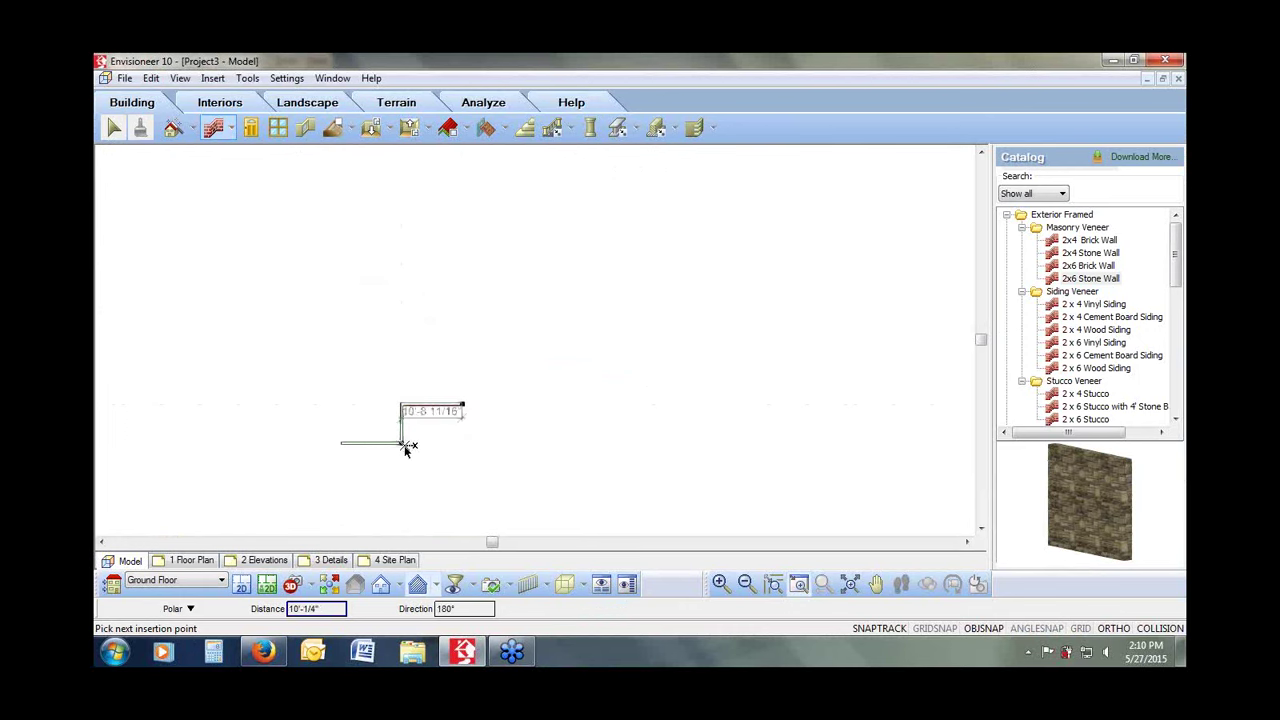
pyautogui.click(464, 442)
pyautogui.click(520, 442)
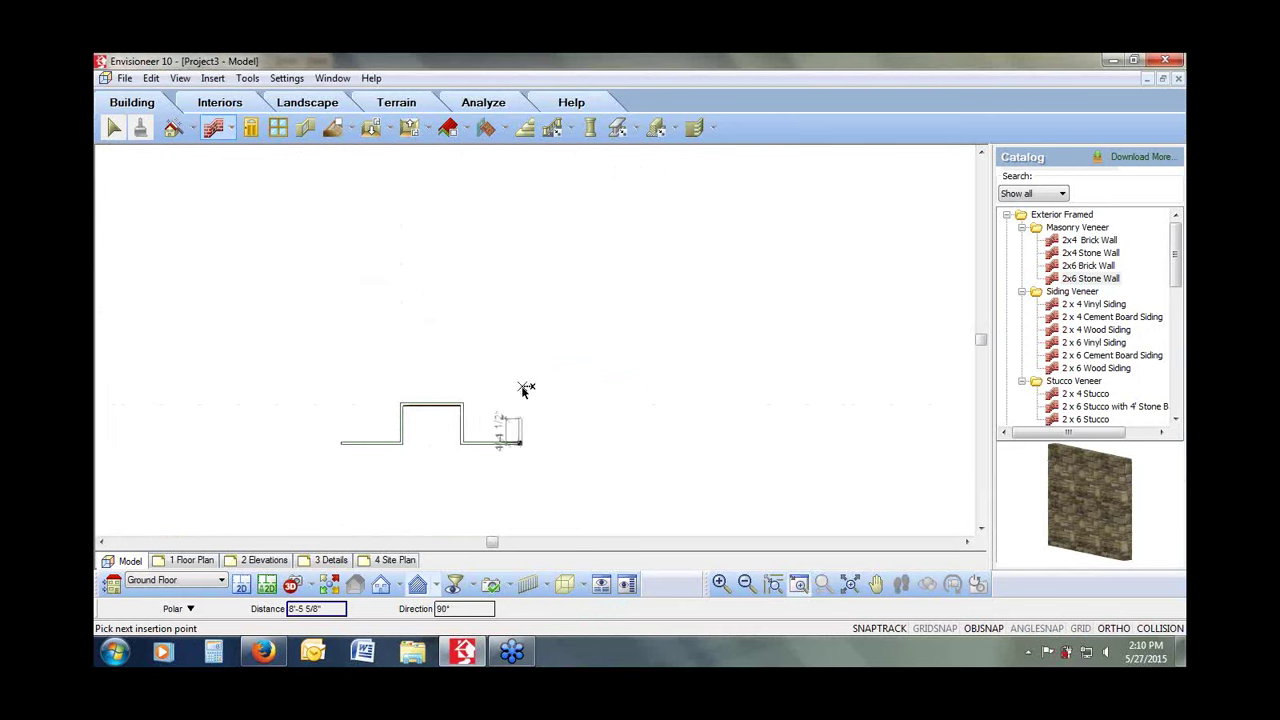
# Step: Continue the stone wall up the right side of the house, jog it inward, and run it across the back
pyautogui.click(520, 328)
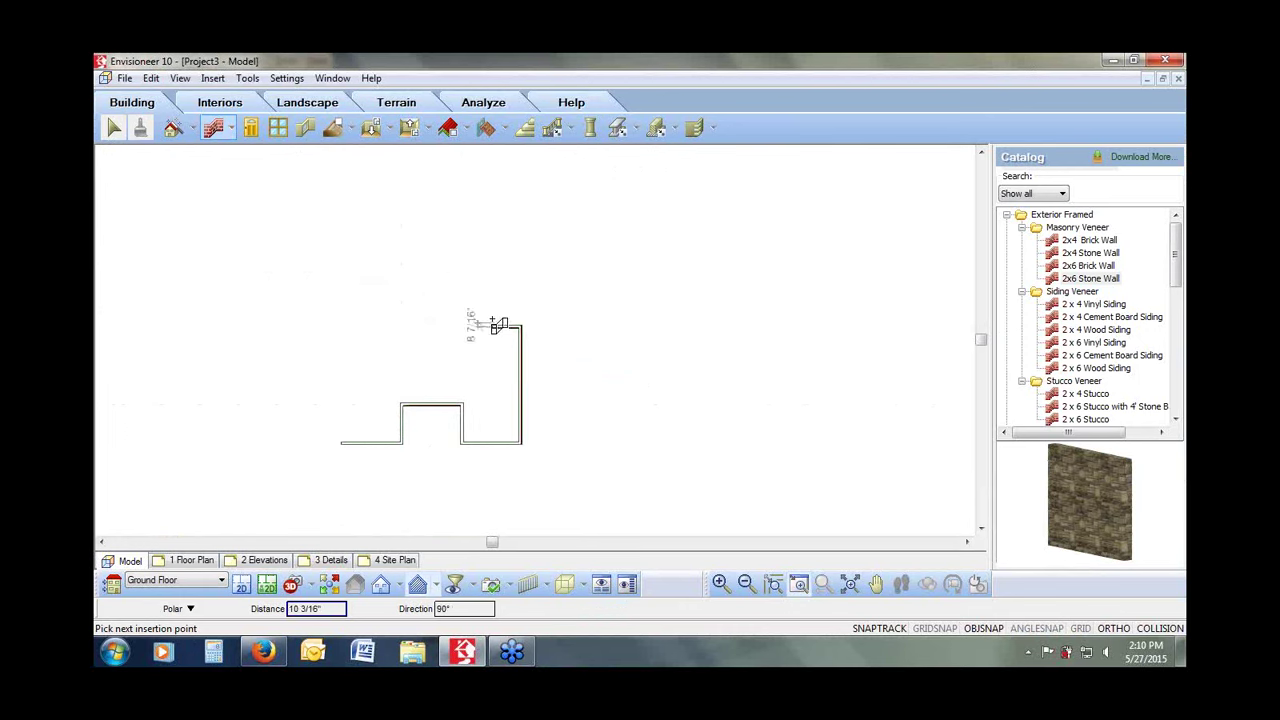
pyautogui.click(491, 328)
pyautogui.click(491, 272)
pyautogui.click(386, 272)
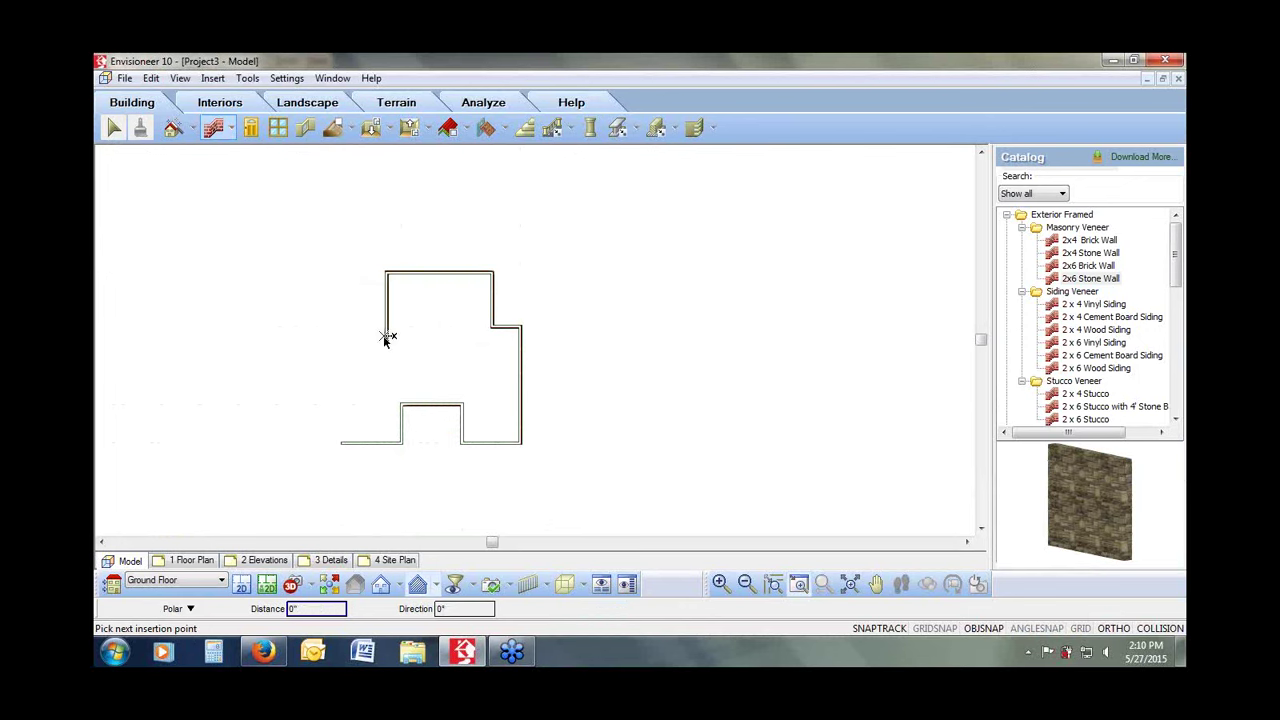
# Step: Draw the stepped walls of the left wing and close the exterior outline at its starting point
pyautogui.click(386, 336)
pyautogui.click(299, 336)
pyautogui.click(299, 409)
pyautogui.click(345, 409)
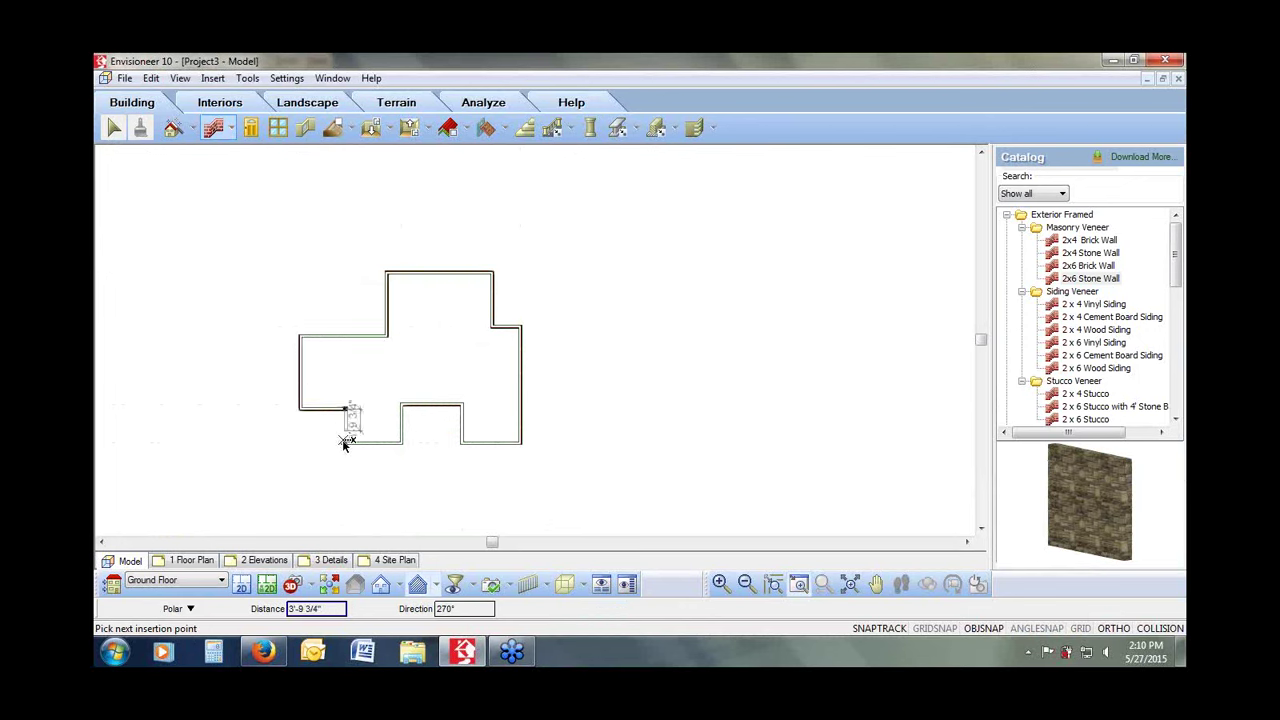
pyautogui.click(345, 443)
pyautogui.rightClick(364, 427)
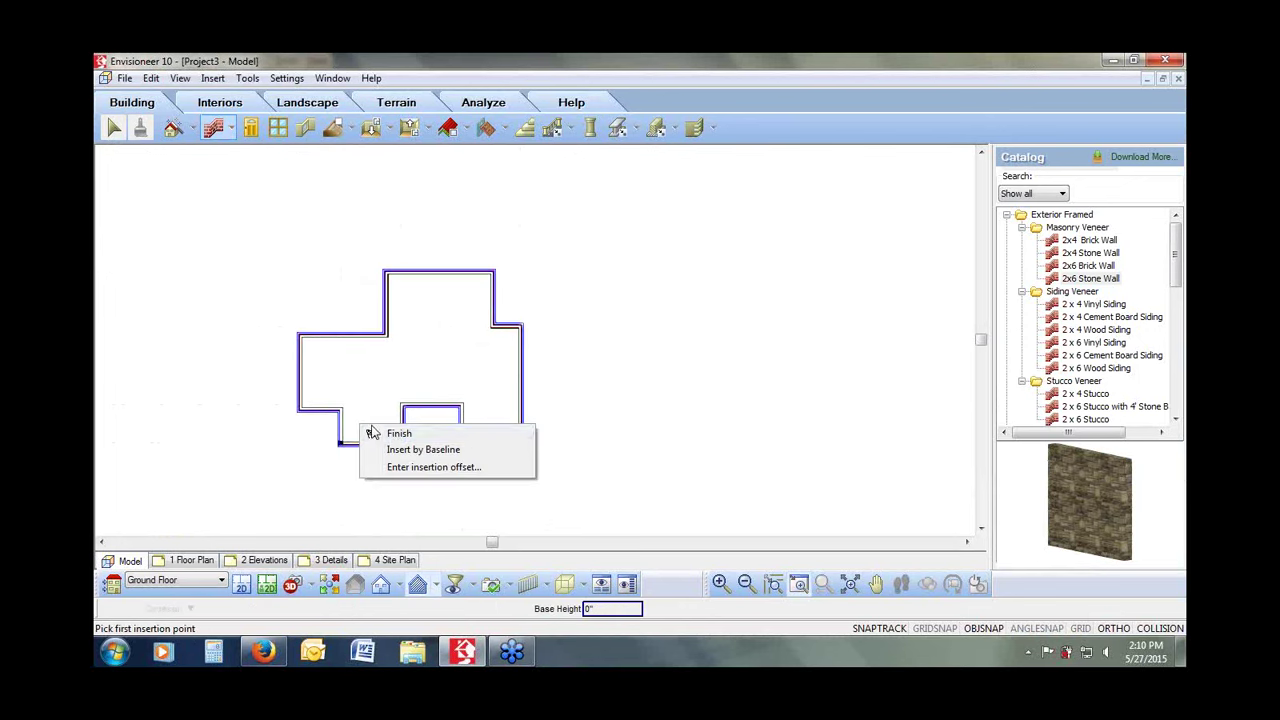
pyautogui.click(396, 432)
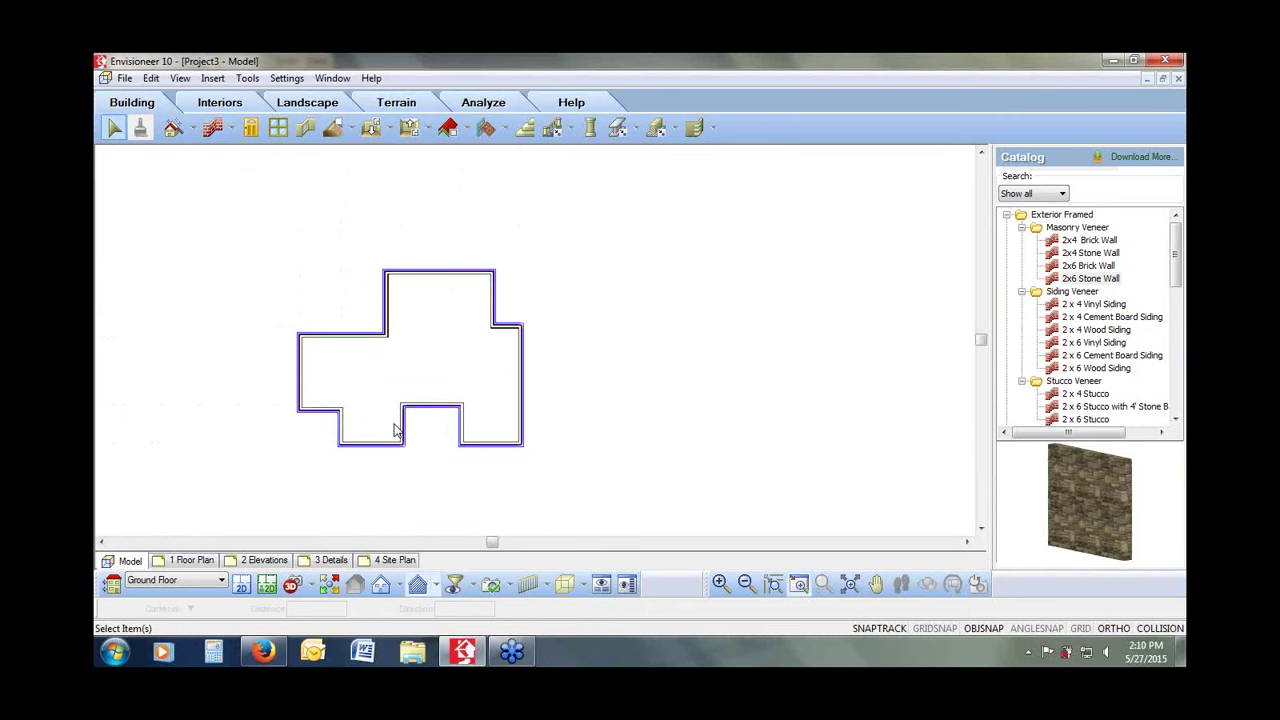
pyautogui.click(125, 79)
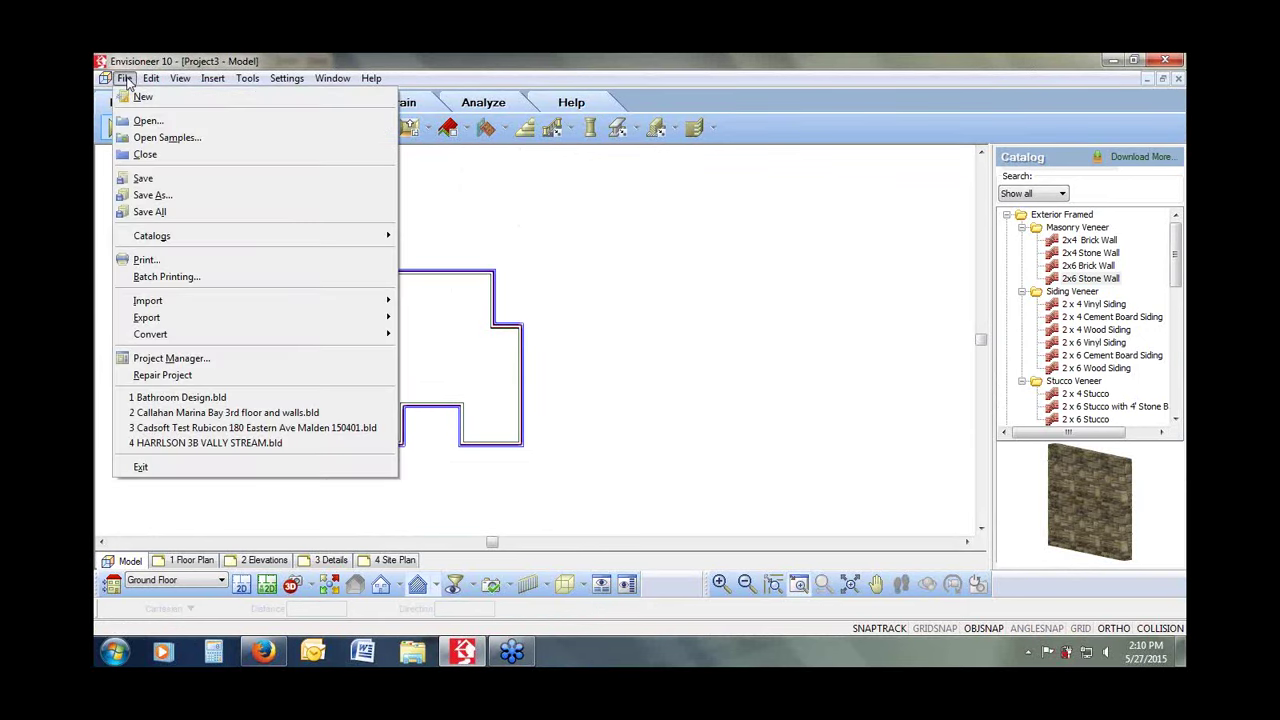
pyautogui.moveTo(177, 306)
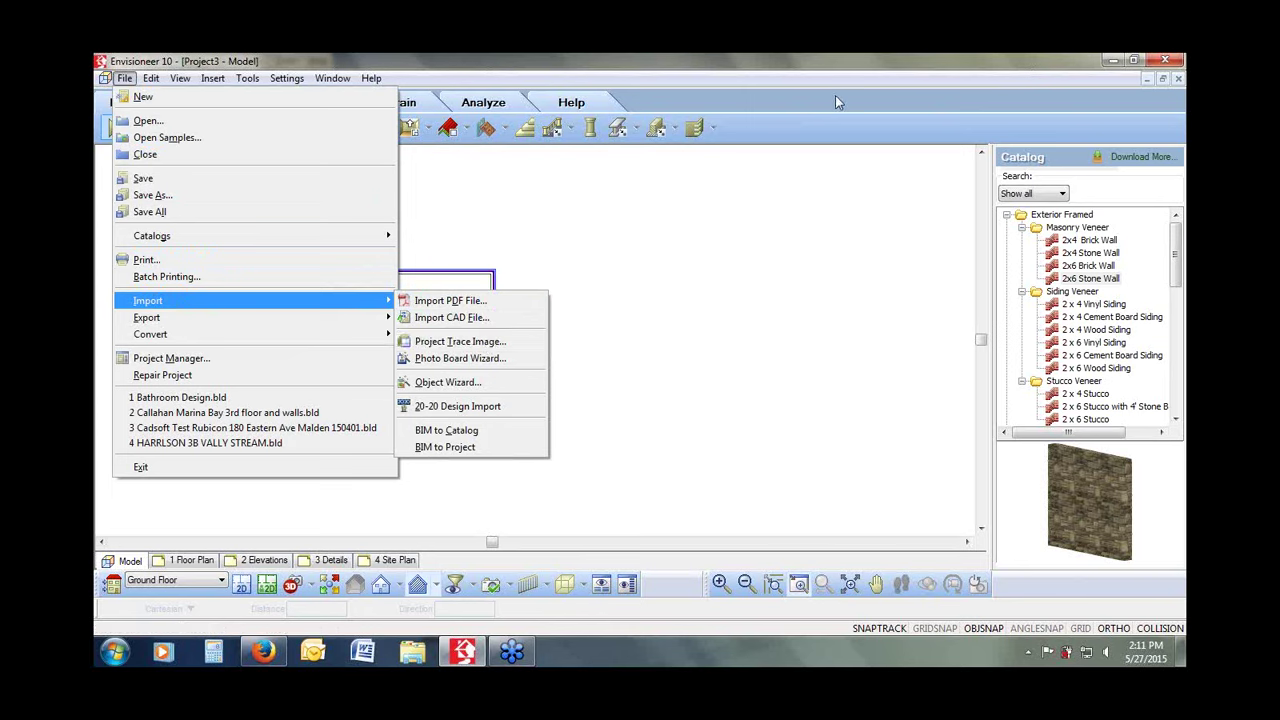
pyautogui.click(614, 208)
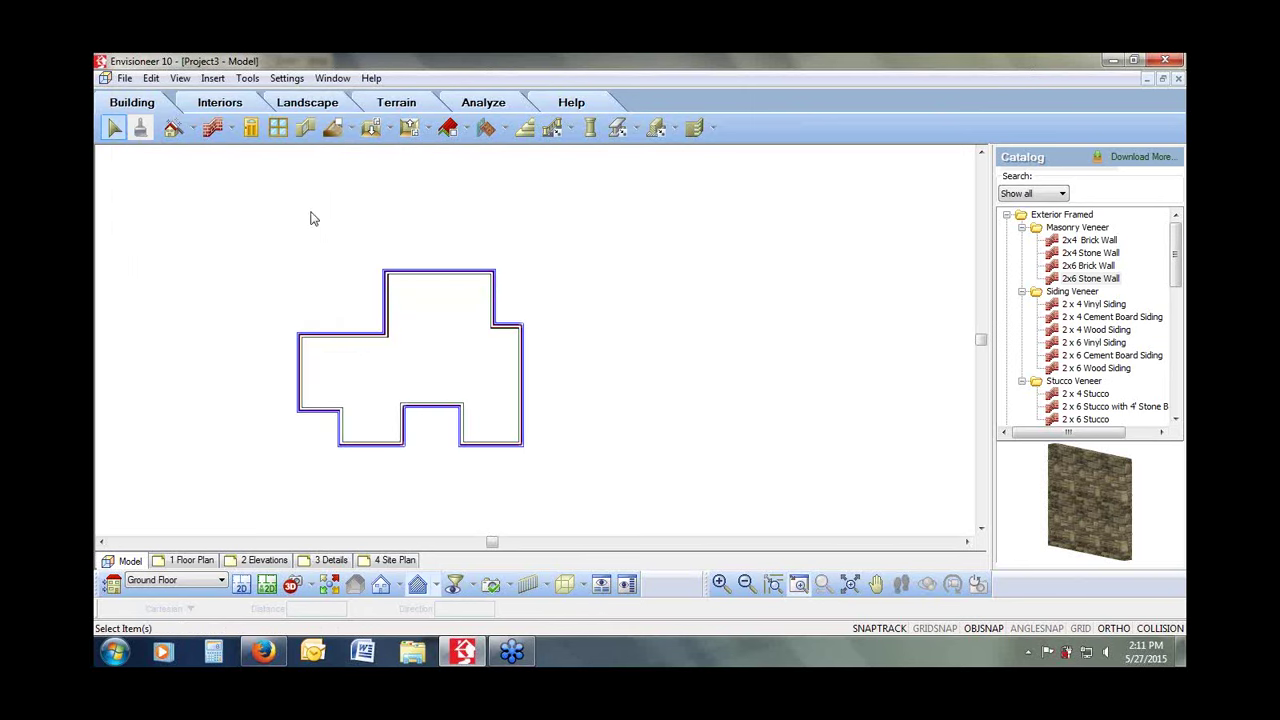
# Step: Insert a double French door centered on the back wall of the entry recess, 0" above the floor
pyautogui.click(251, 129)
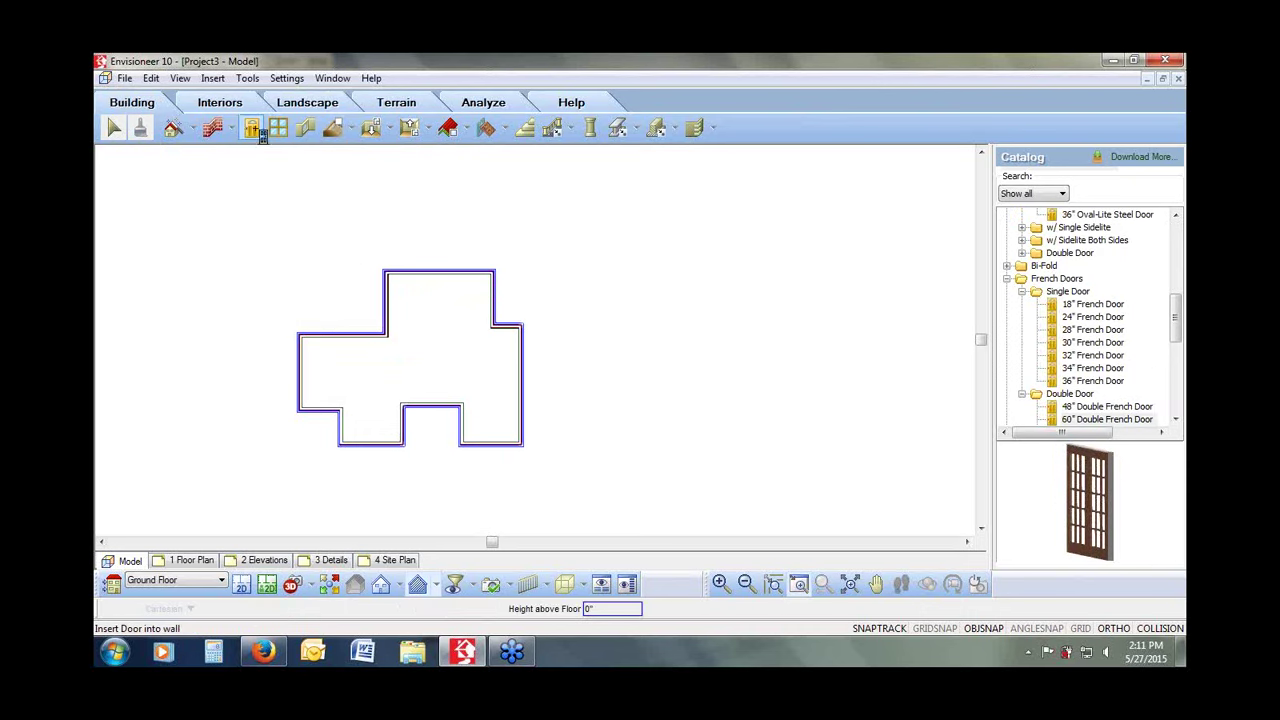
pyautogui.rightClick(437, 406)
pyautogui.click(472, 443)
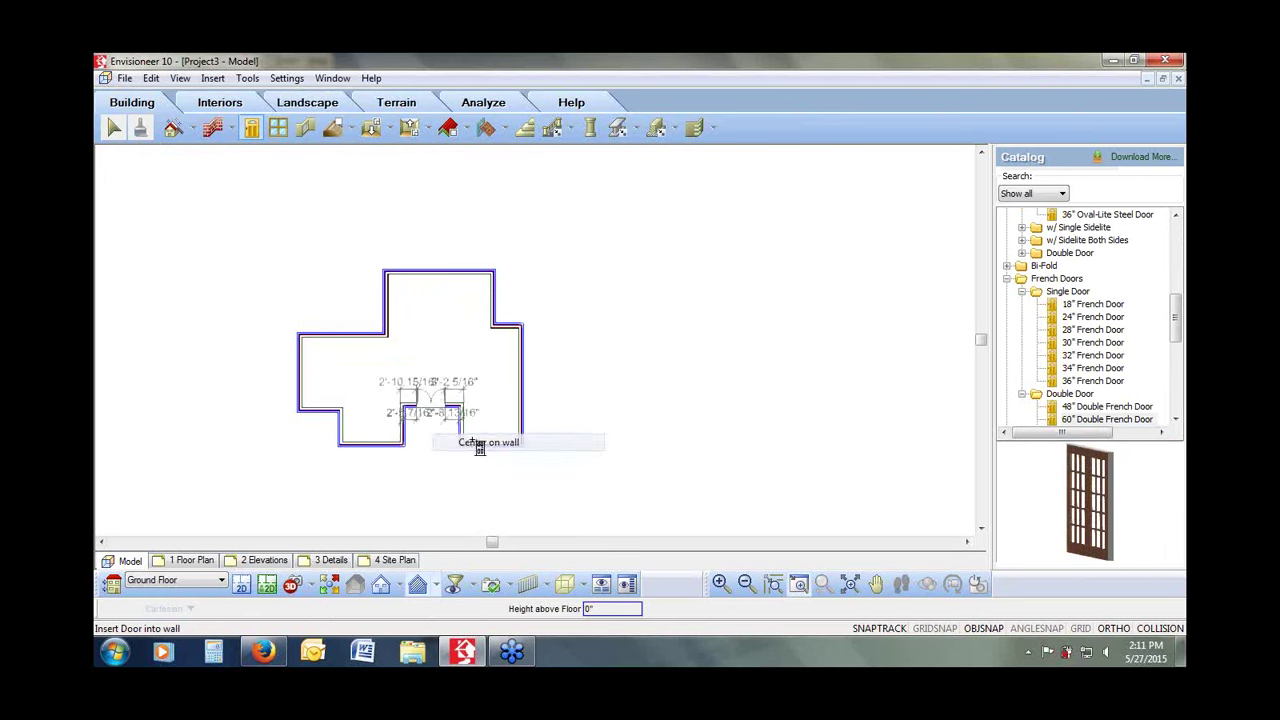
pyautogui.rightClick(432, 399)
pyautogui.click(452, 404)
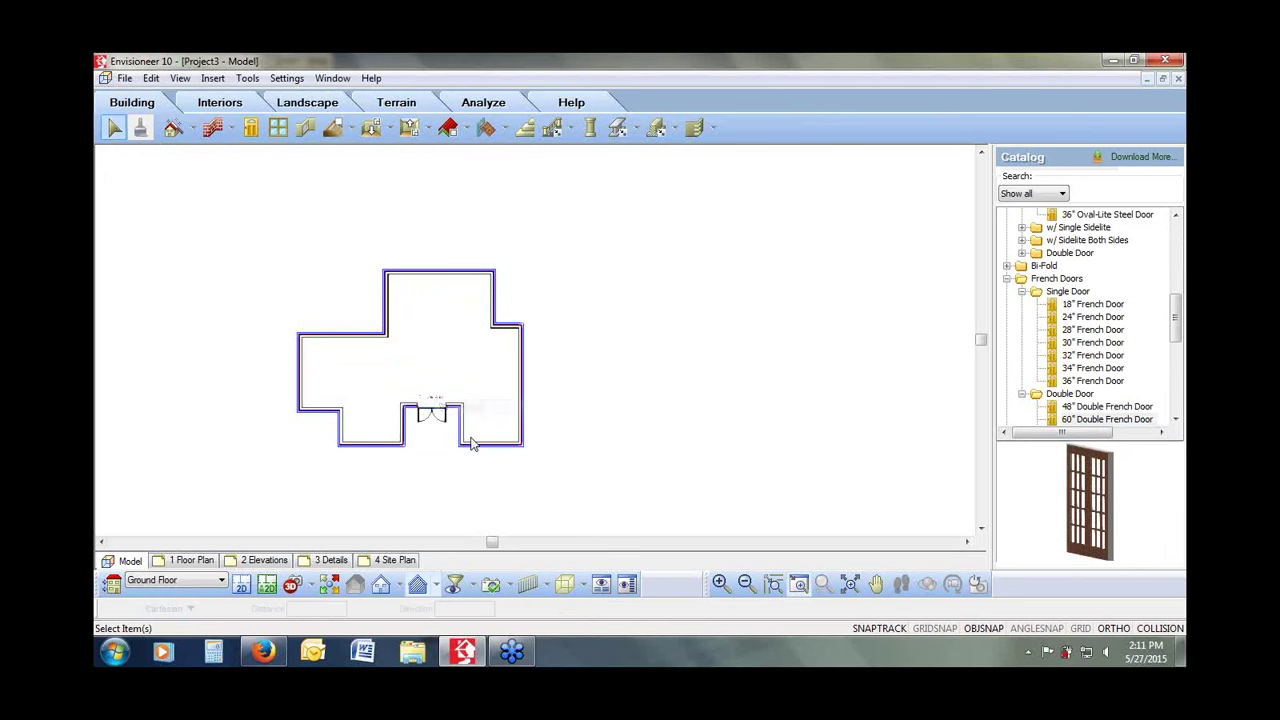
# Step: Flip the swing of the double French door so its leaves open into the house
pyautogui.click(424, 417)
pyautogui.rightClick(424, 417)
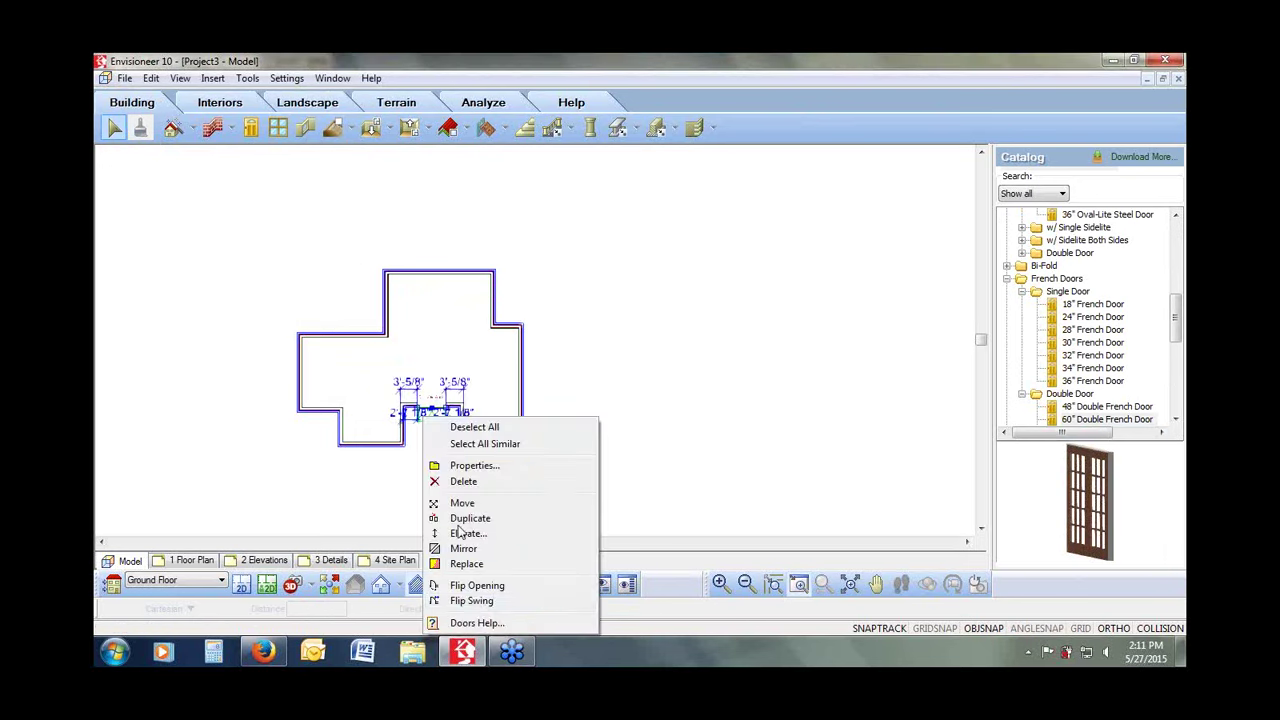
pyautogui.click(478, 600)
pyautogui.click(548, 413)
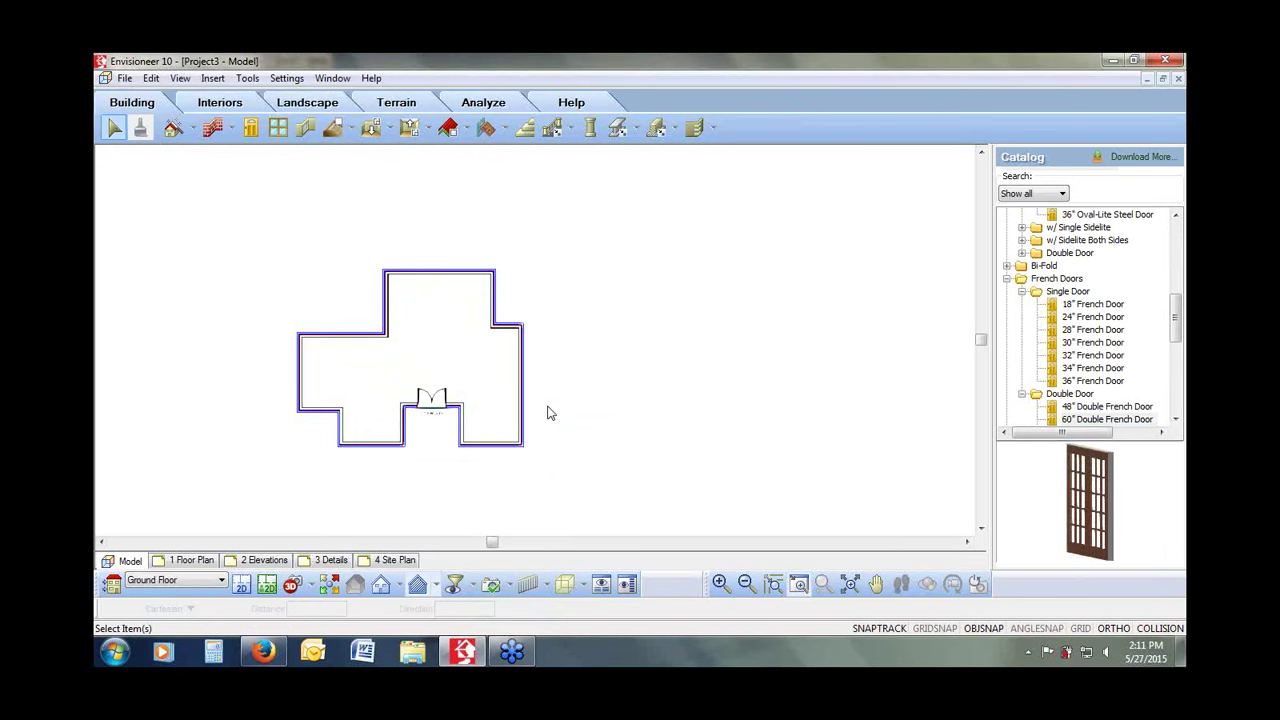
# Step: Open the properties of the 2x6 Stone Wall on the left side of the entry recess and check its Framed type settings
pyautogui.click(792, 586)
pyautogui.moveTo(579, 260); pyautogui.dragTo(260, 492)
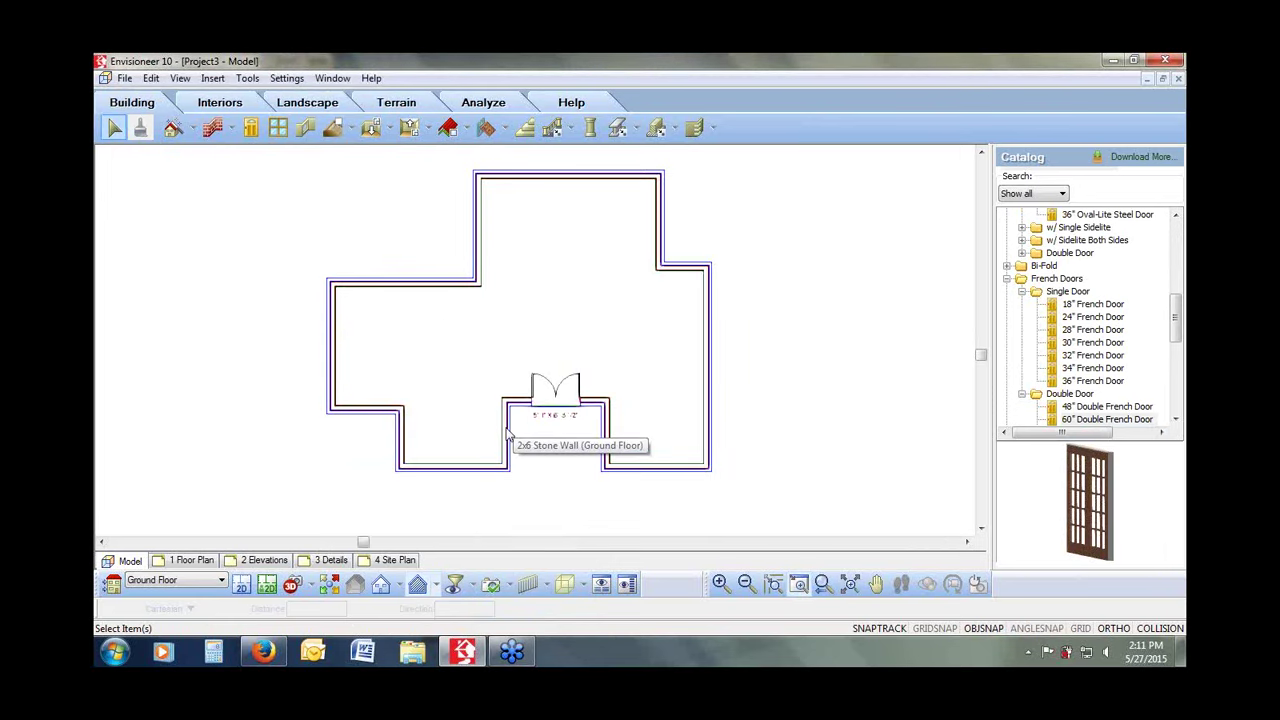
pyautogui.click(507, 435)
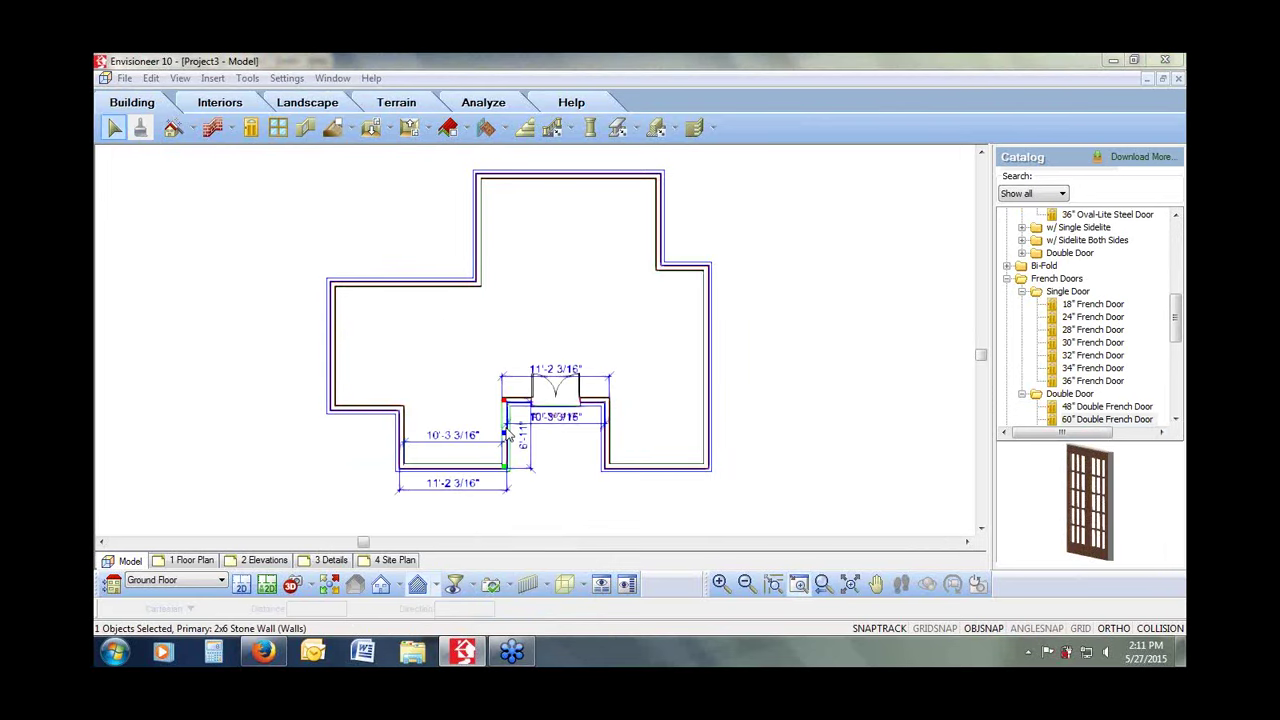
pyautogui.doubleClick(507, 433)
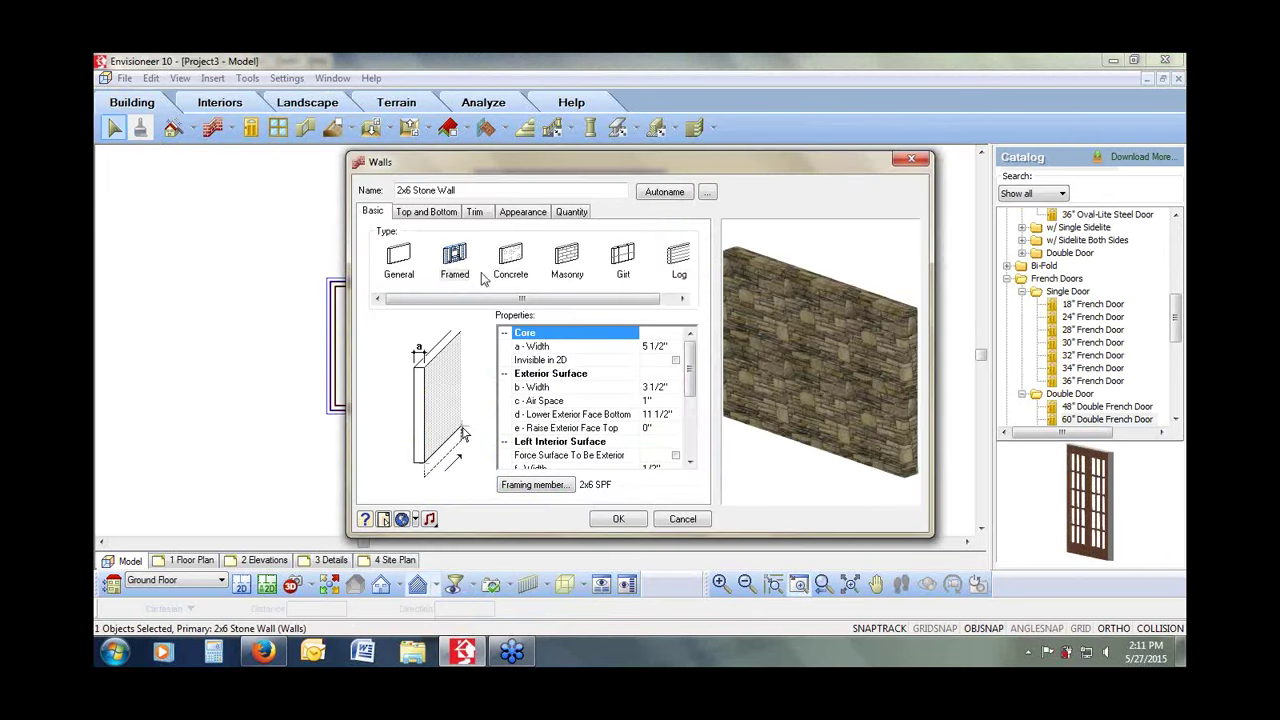
pyautogui.click(458, 261)
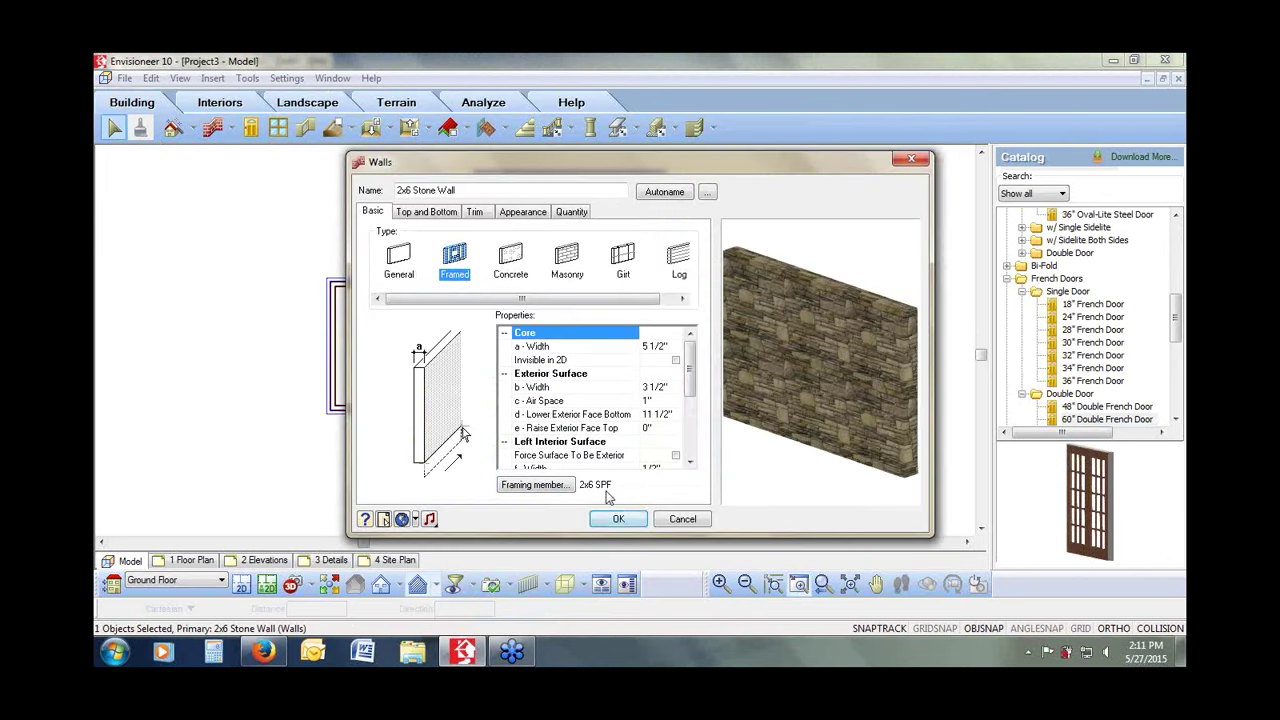
# Step: Examine the purchased items of the 2x6 SPF framing member, comparing the usages of the 92-5/8 stud, 16-foot and 10-foot lengths
pyautogui.click(546, 488)
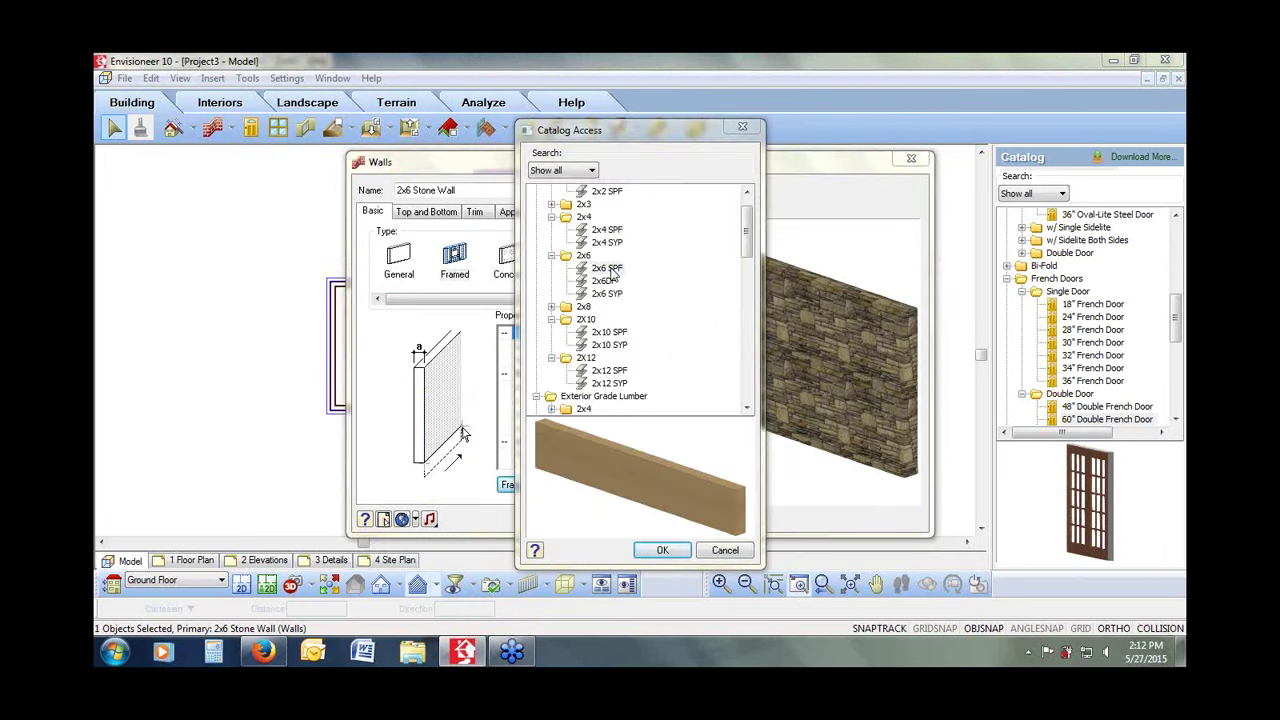
pyautogui.doubleClick(606, 268)
pyautogui.click(427, 212)
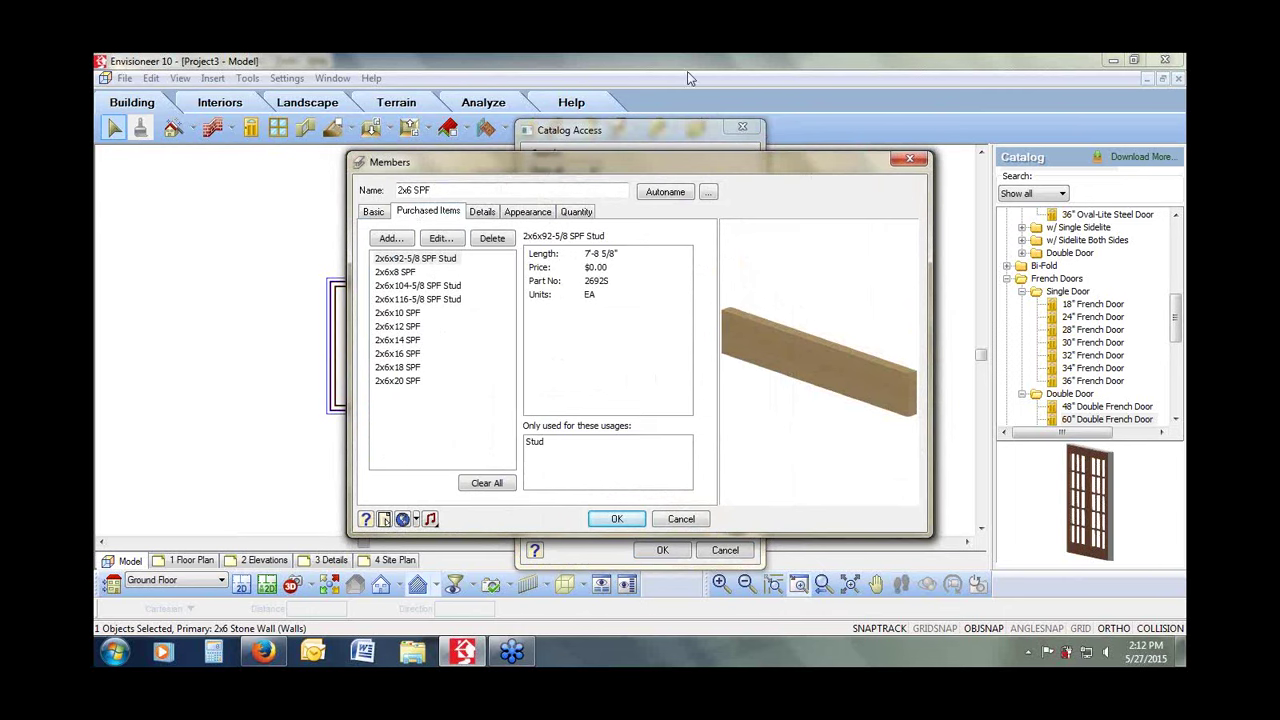
pyautogui.click(423, 262)
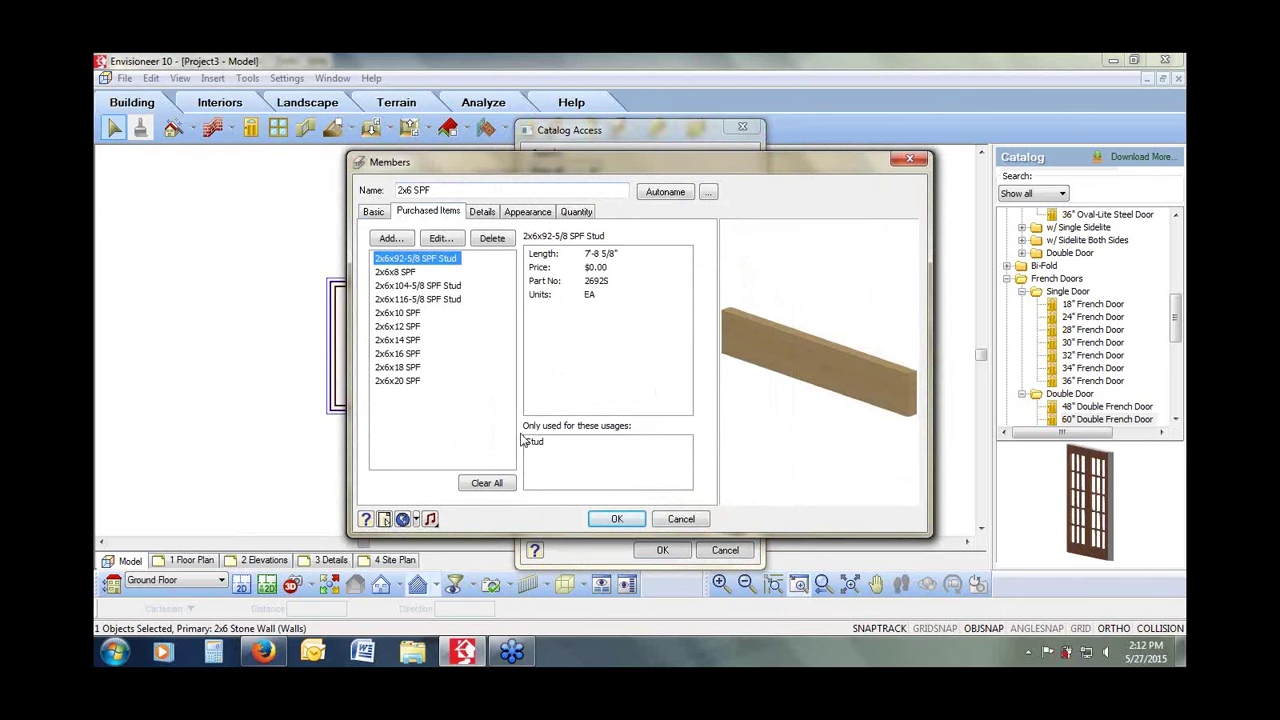
pyautogui.click(393, 356)
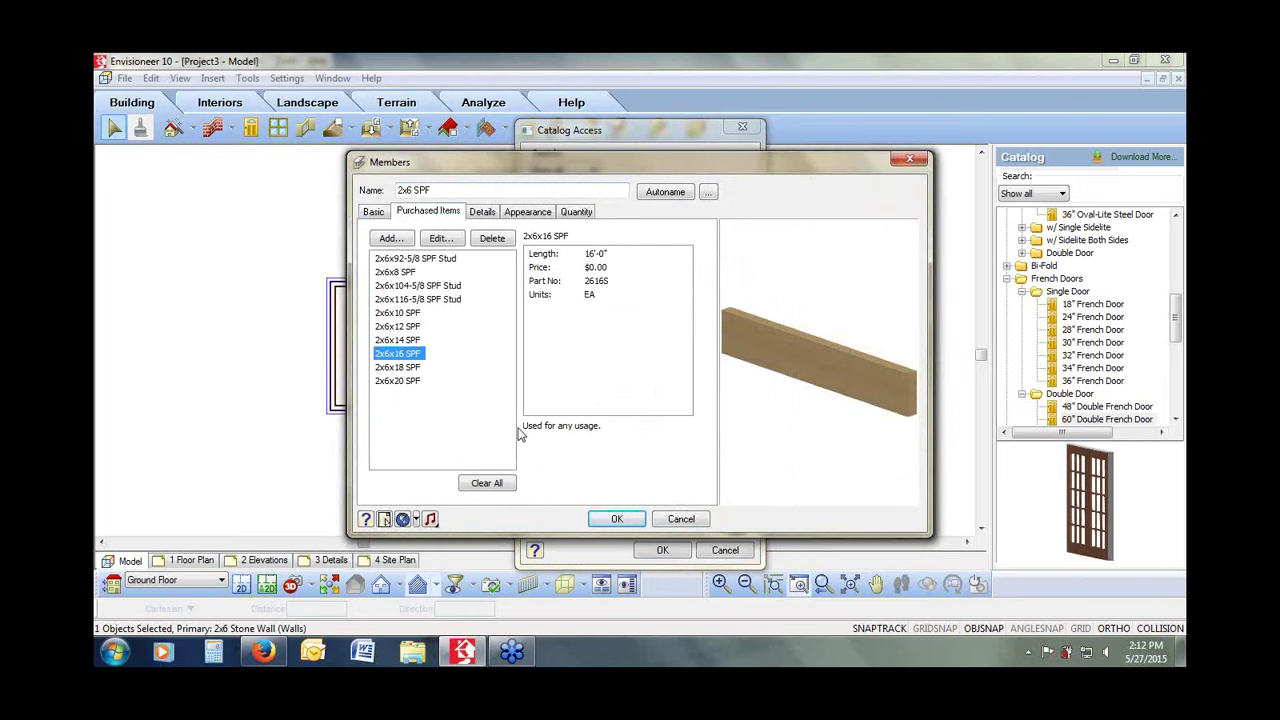
pyautogui.click(385, 314)
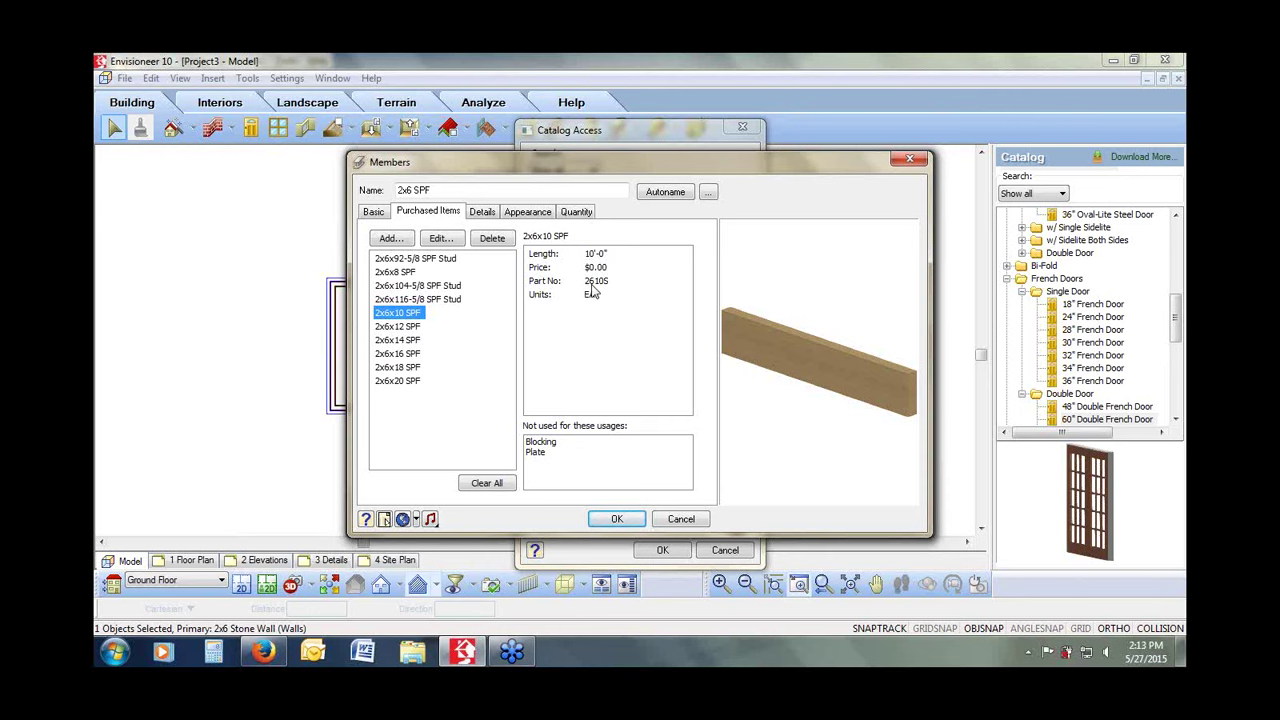
pyautogui.click(679, 521)
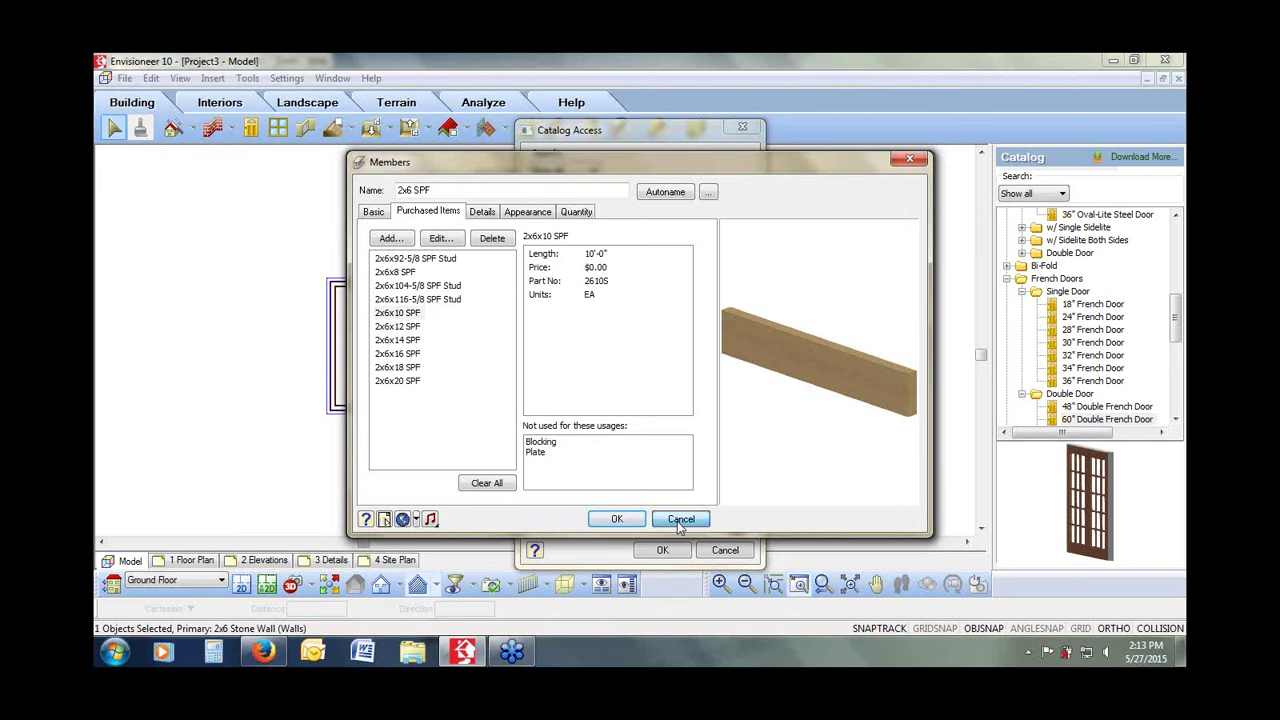
pyautogui.click(725, 550)
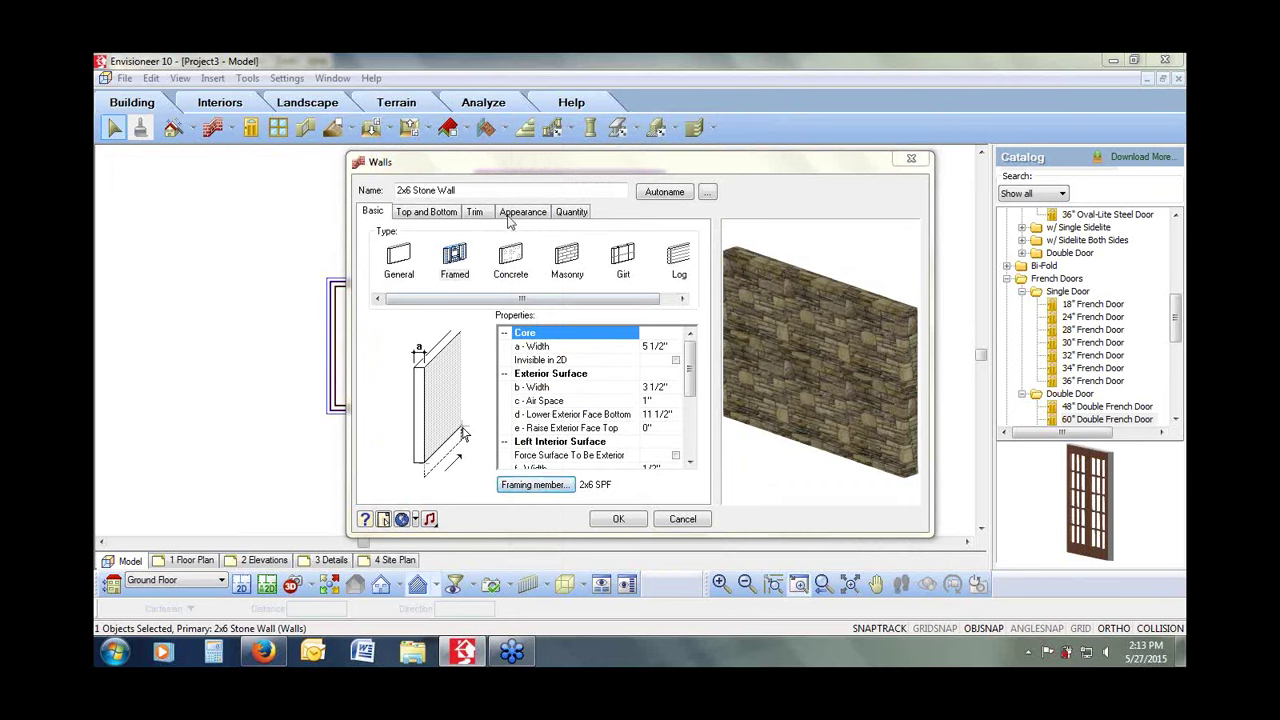
# Step: Review the stone wall's top and bottom, trim and appearance settings, checking its interior face in the 3D preview
pyautogui.click(447, 216)
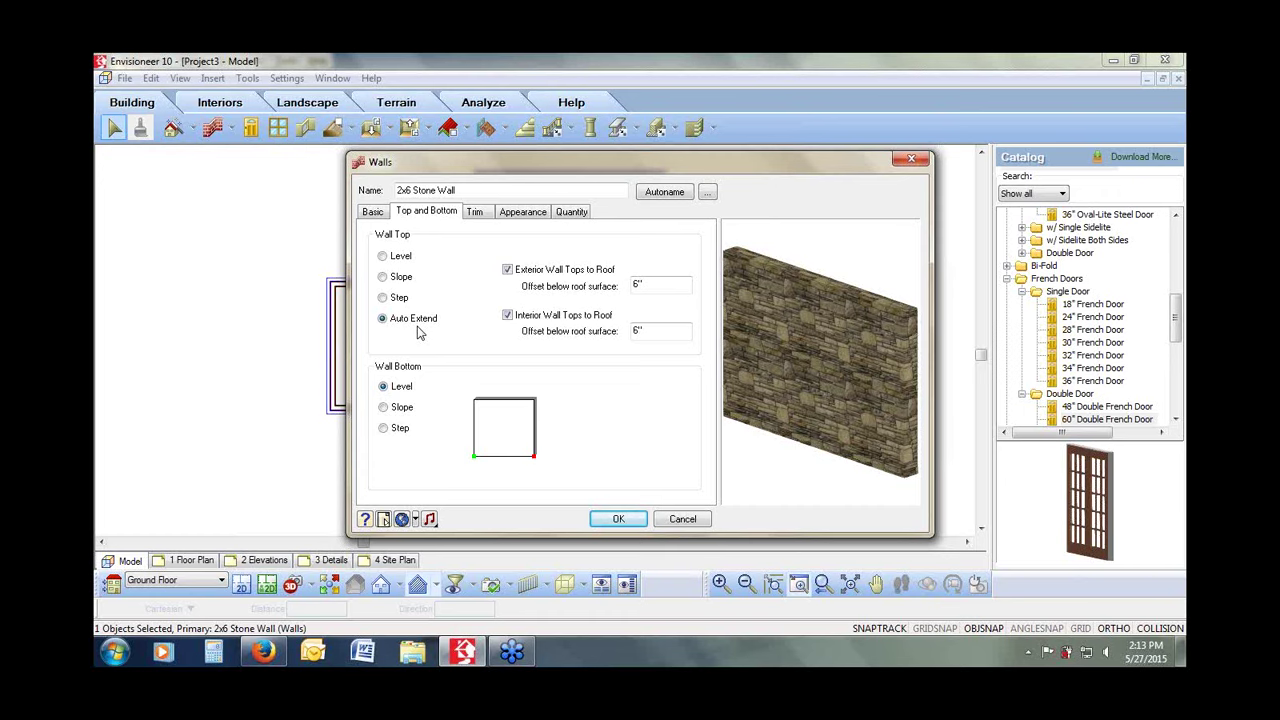
pyautogui.click(476, 214)
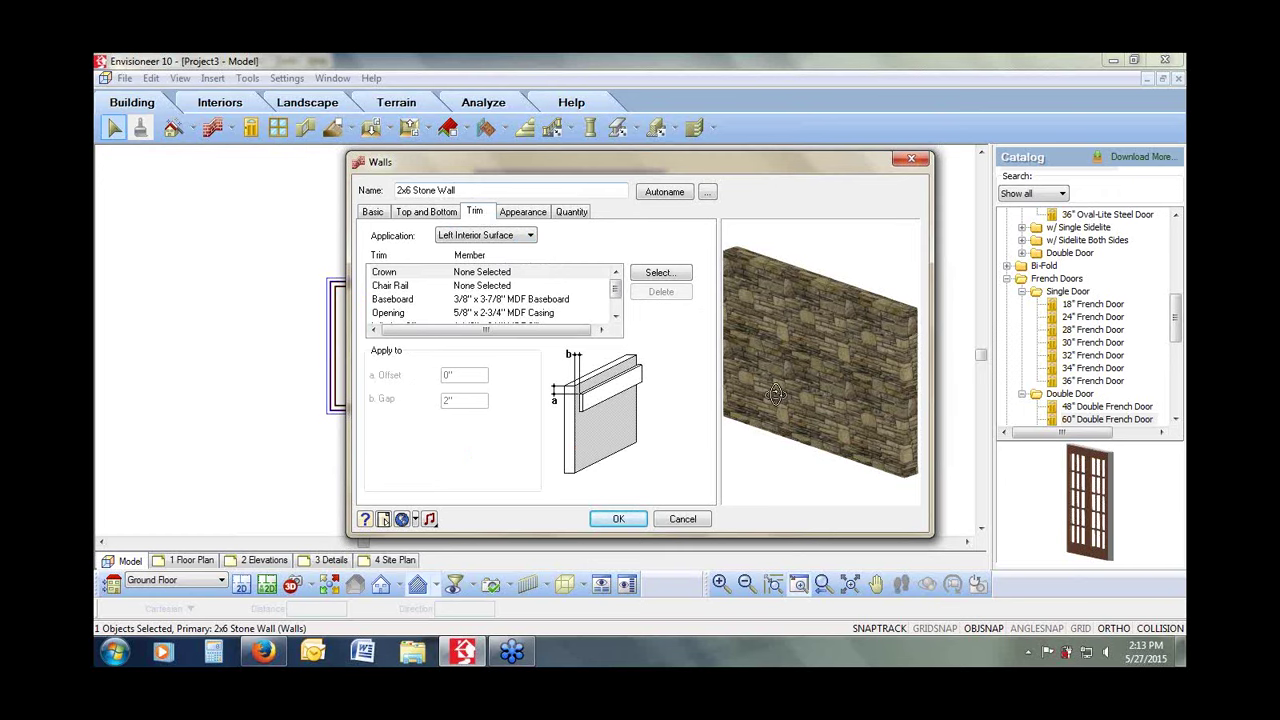
pyautogui.moveTo(786, 402); pyautogui.dragTo(894, 382)
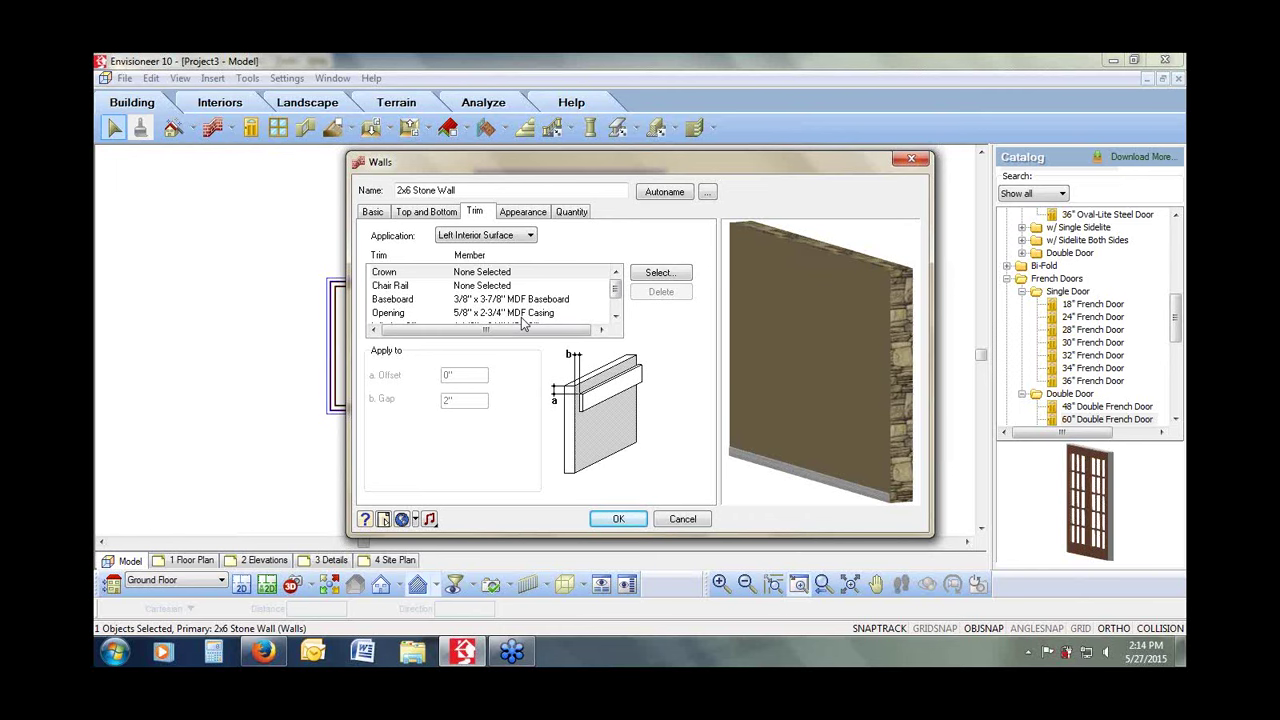
pyautogui.moveTo(902, 393); pyautogui.dragTo(781, 398)
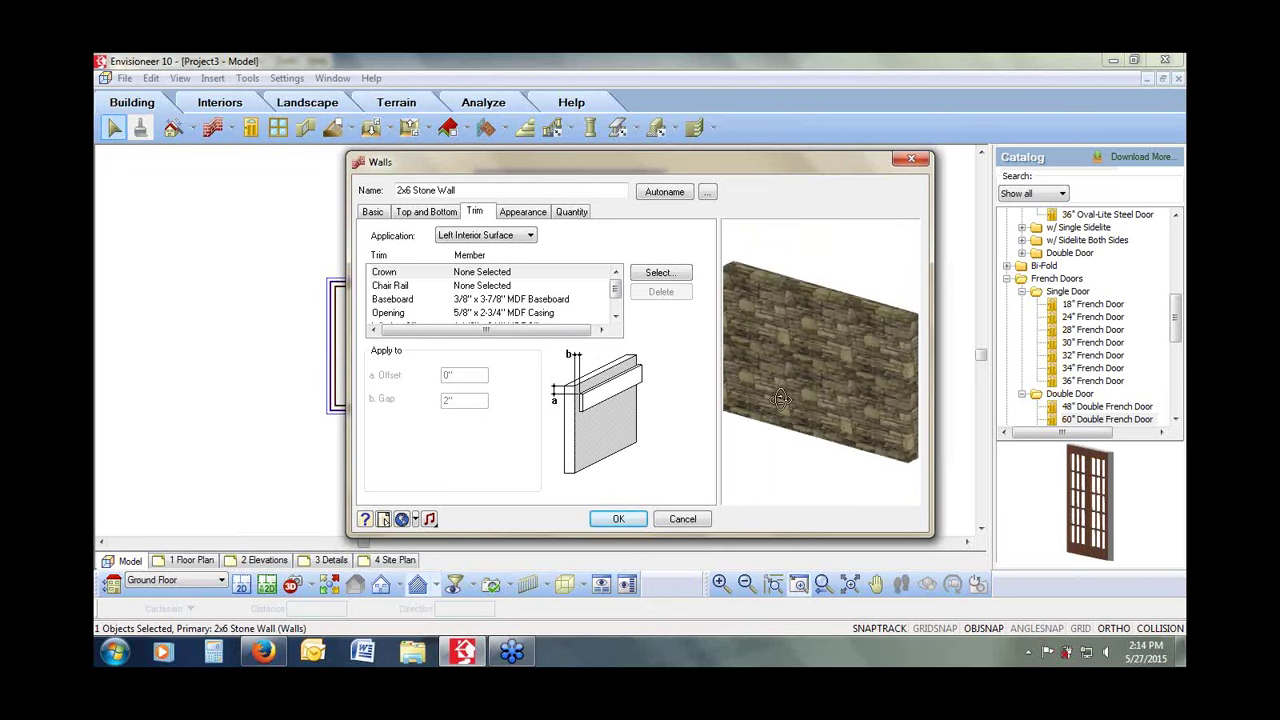
pyautogui.click(523, 214)
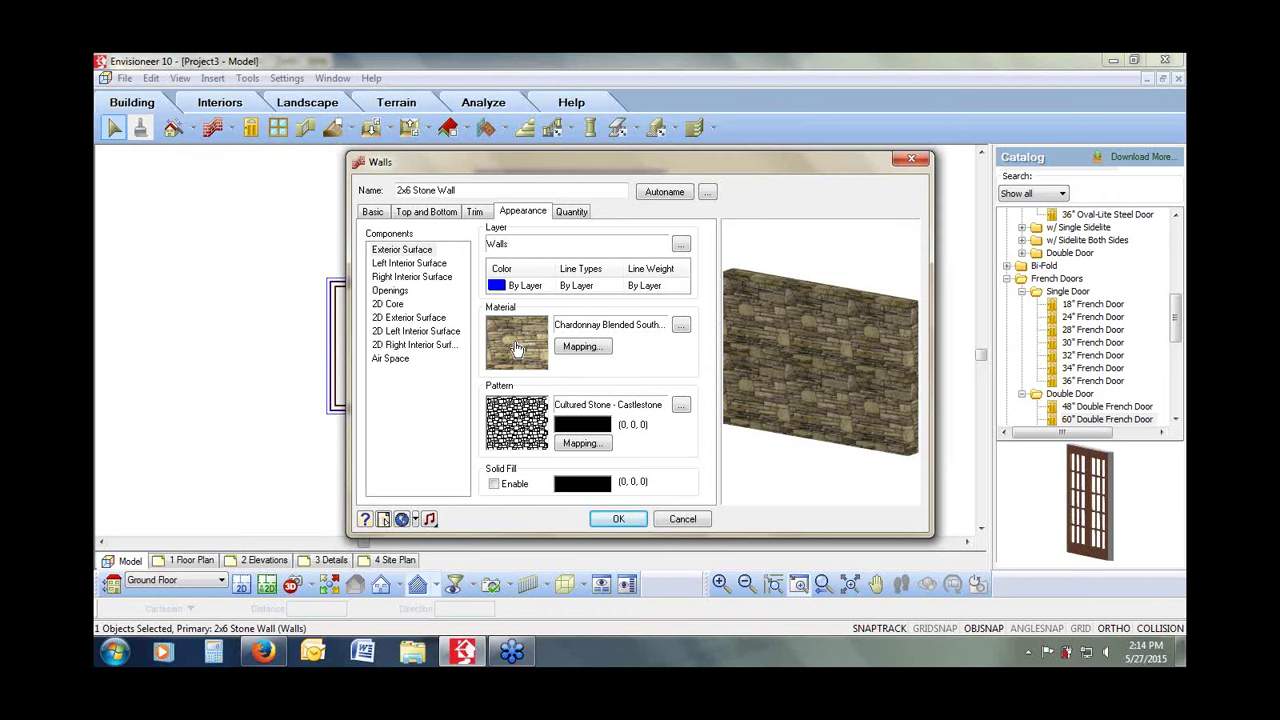
# Step: Examine the stone wall's quantity assemblies, including the House Wrap, Sheathing Tape and 109.5x4 Sheathing items under OSB Sheathing w/ House Wrap
pyautogui.click(574, 216)
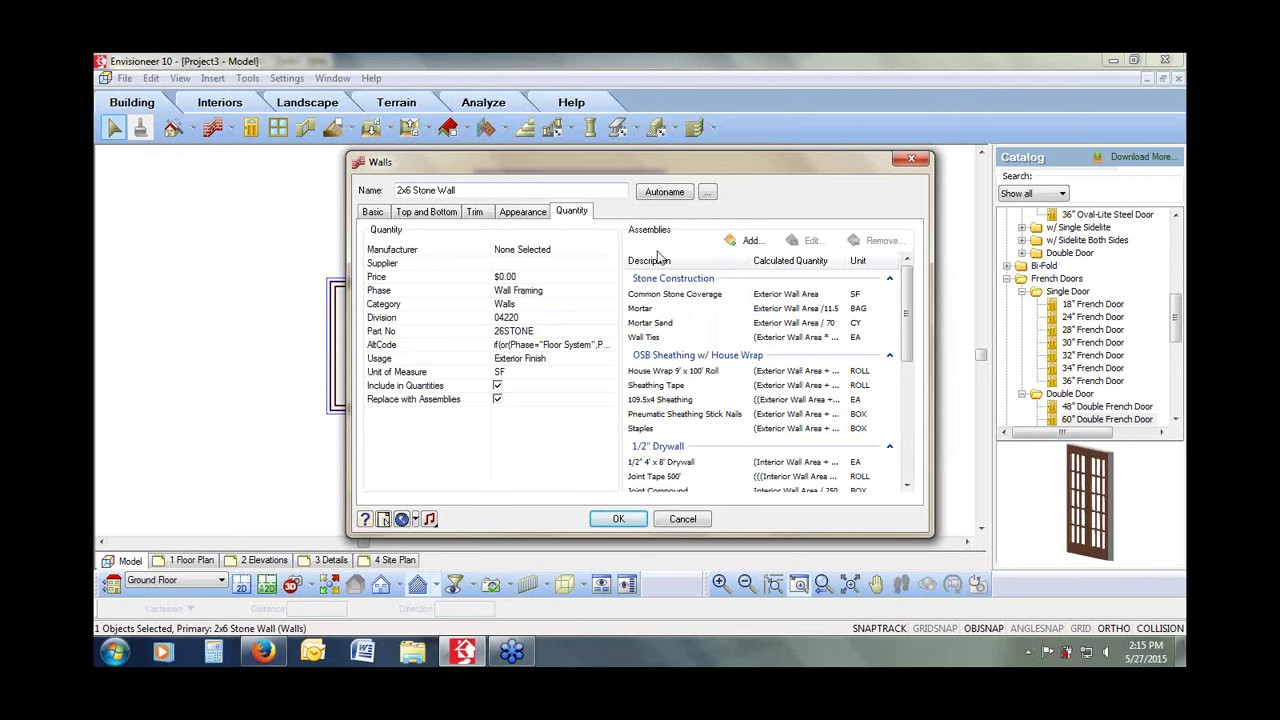
pyautogui.click(666, 340)
pyautogui.click(662, 373)
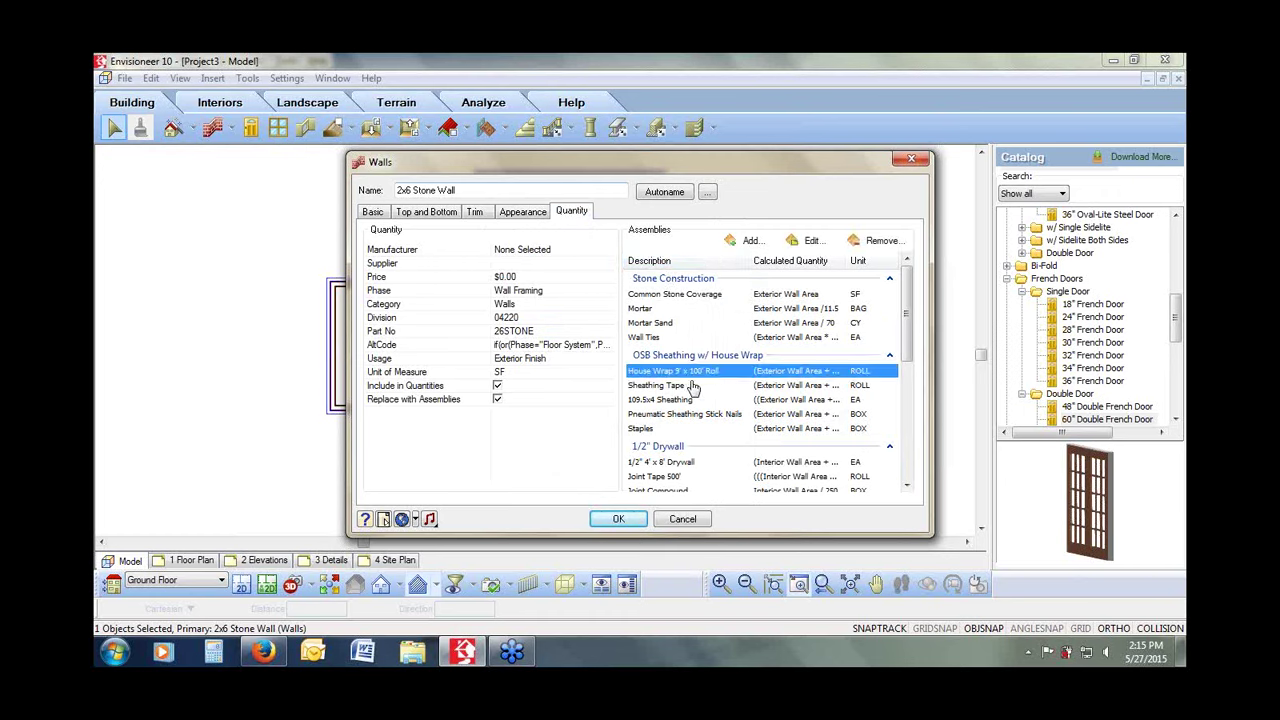
pyautogui.click(696, 386)
pyautogui.click(702, 402)
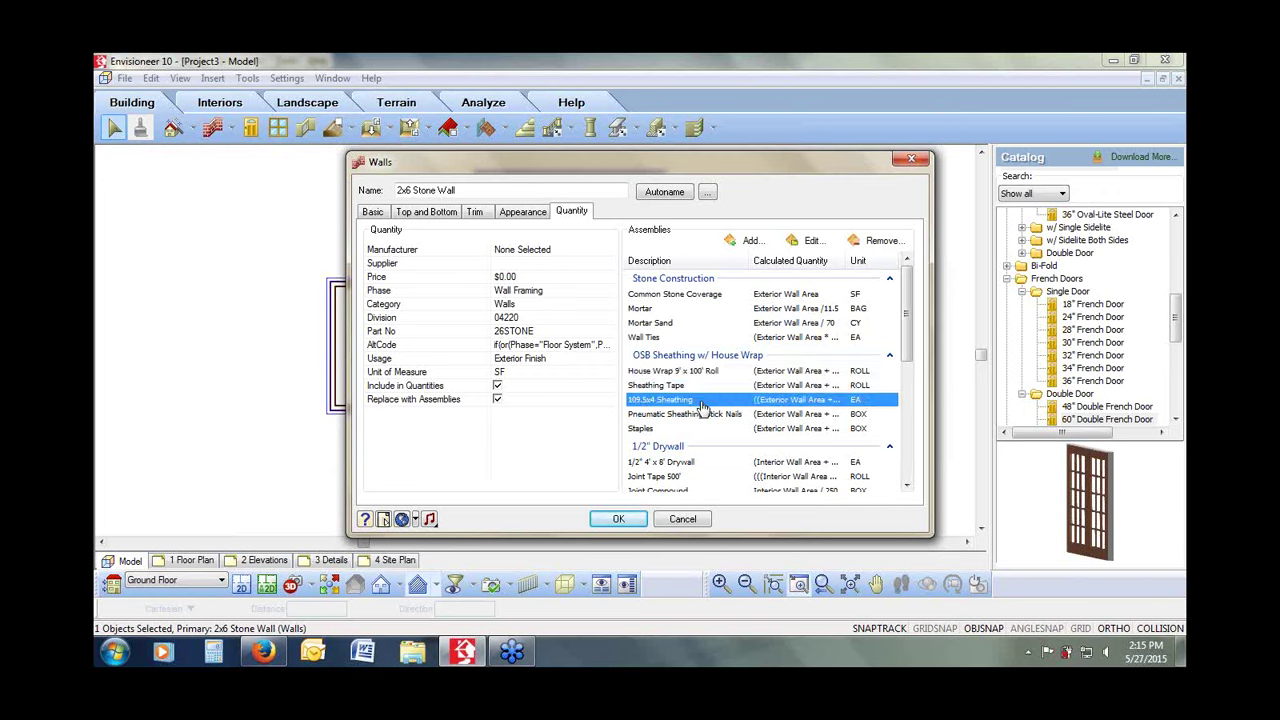
# Step: Check the Pneumatic Sheathing Stick Nails and Staples items of the wall's sheathing assembly, and leave the wall properties without changes
pyautogui.click(724, 414)
pyautogui.click(722, 428)
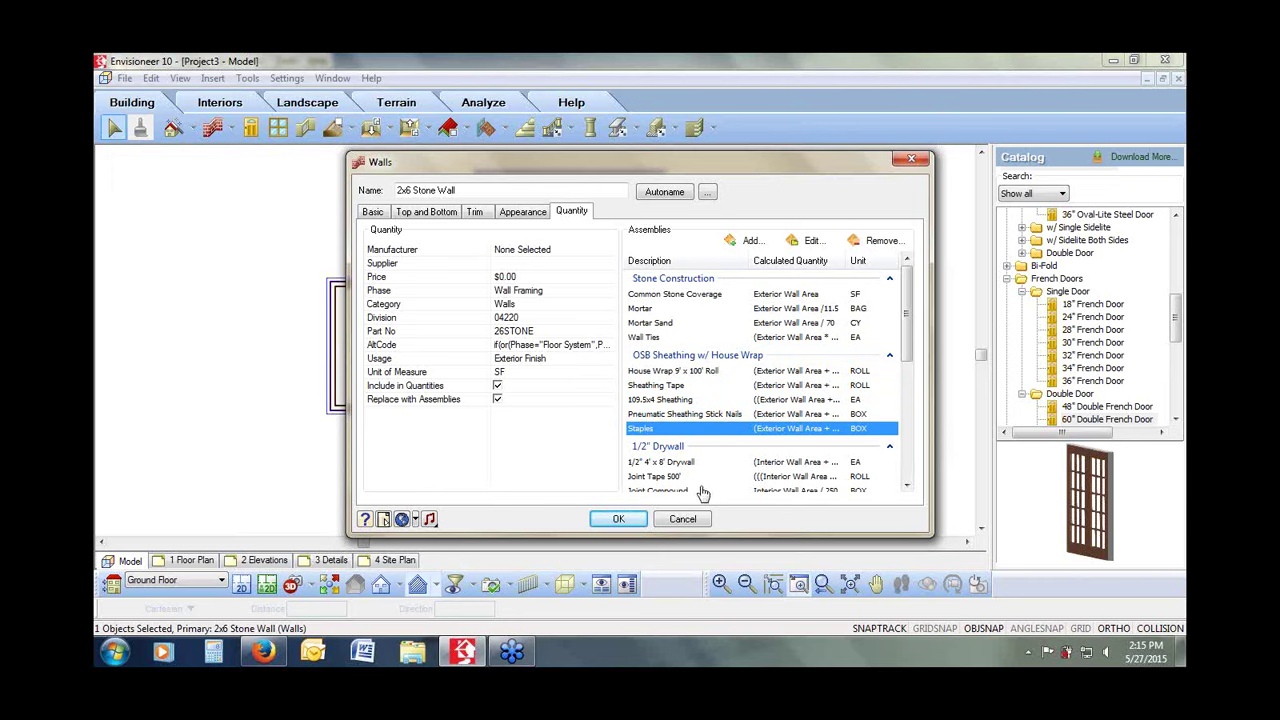
pyautogui.click(683, 522)
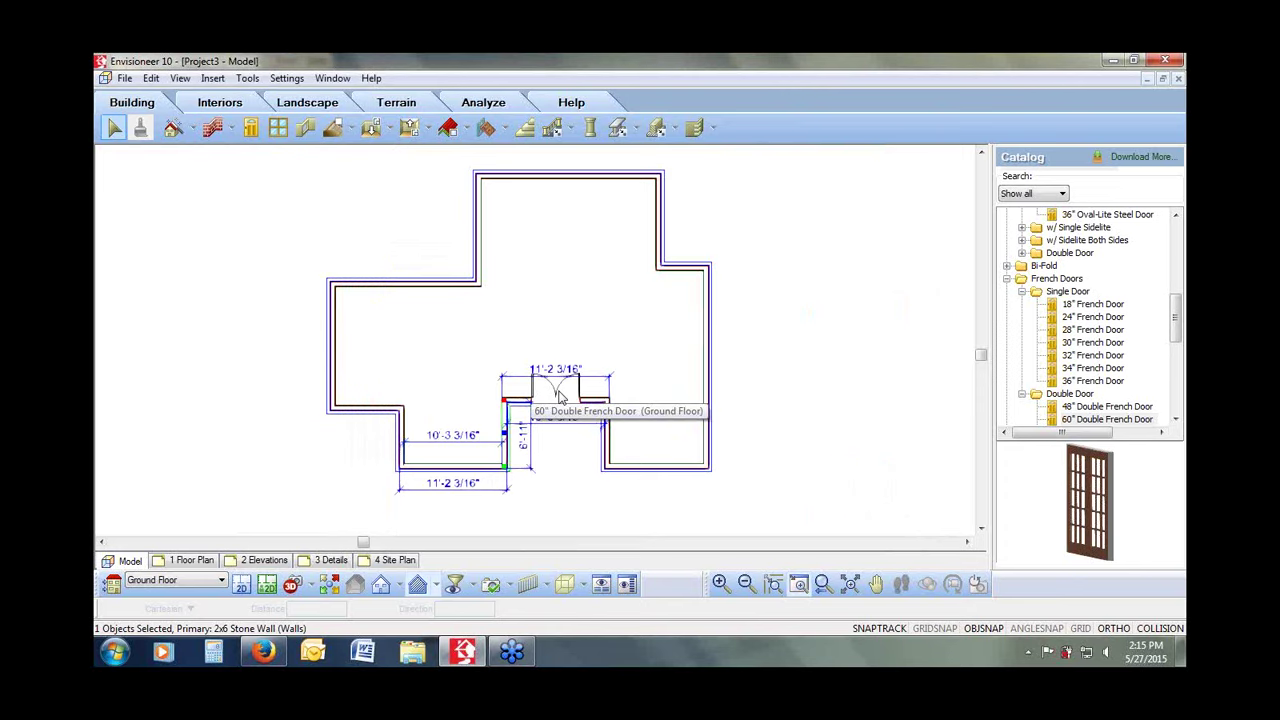
# Step: Open the properties of the 60" Double French Door at the entry and review its leaf and appearance settings
pyautogui.click(560, 397)
pyautogui.doubleClick(560, 397)
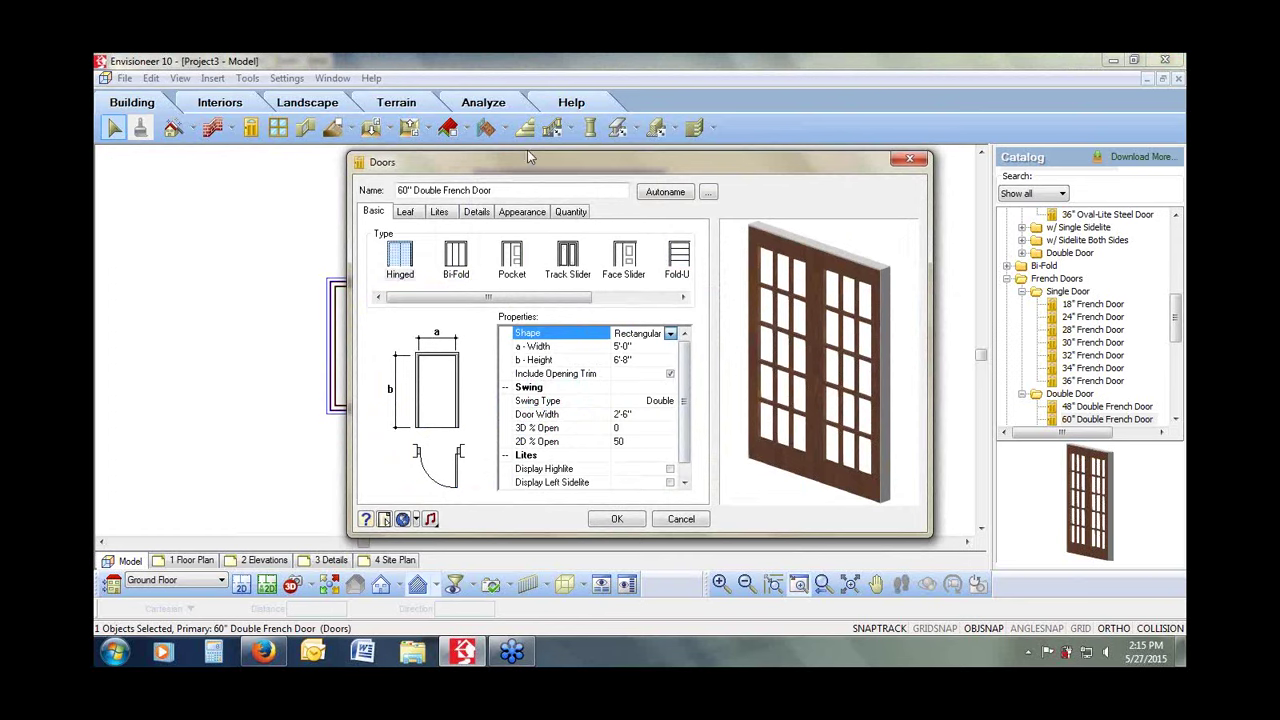
pyautogui.click(406, 212)
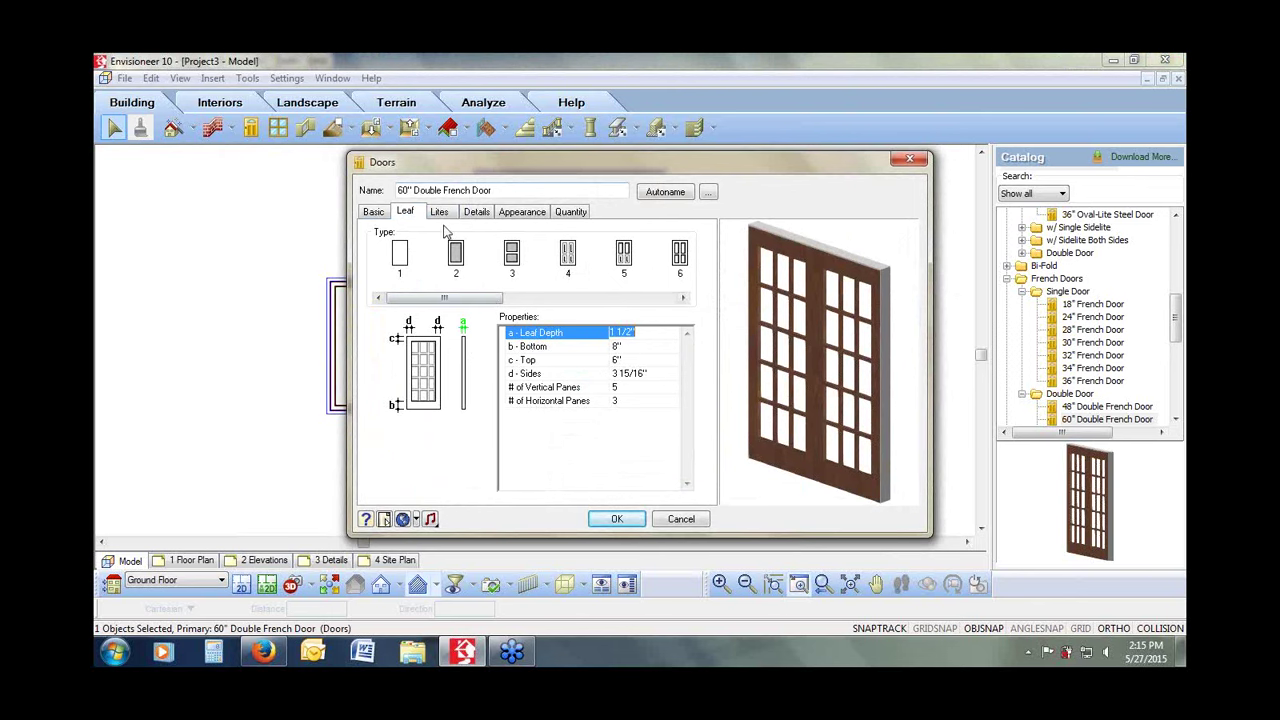
pyautogui.click(526, 220)
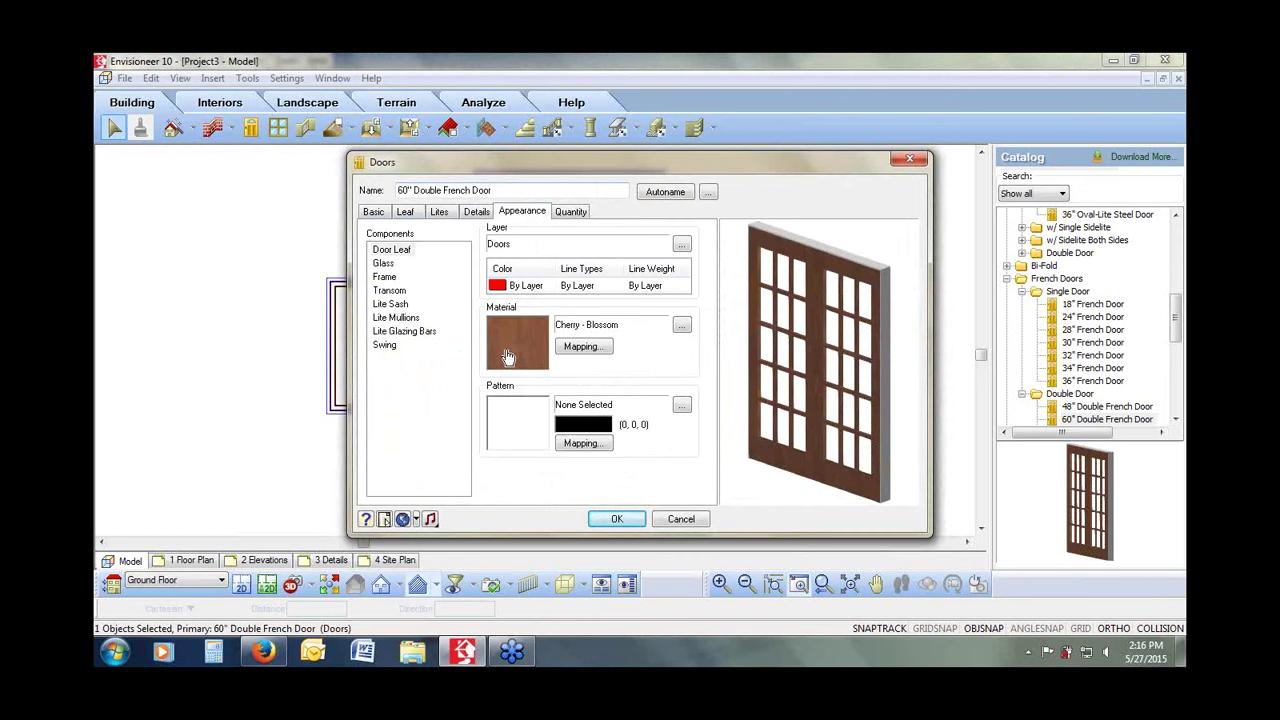
# Step: Examine the French door's quantity assemblies, including Dummy Lock Set, Interior Door Hinge Set and MDF Doorstop 7', and leave without changes
pyautogui.click(561, 218)
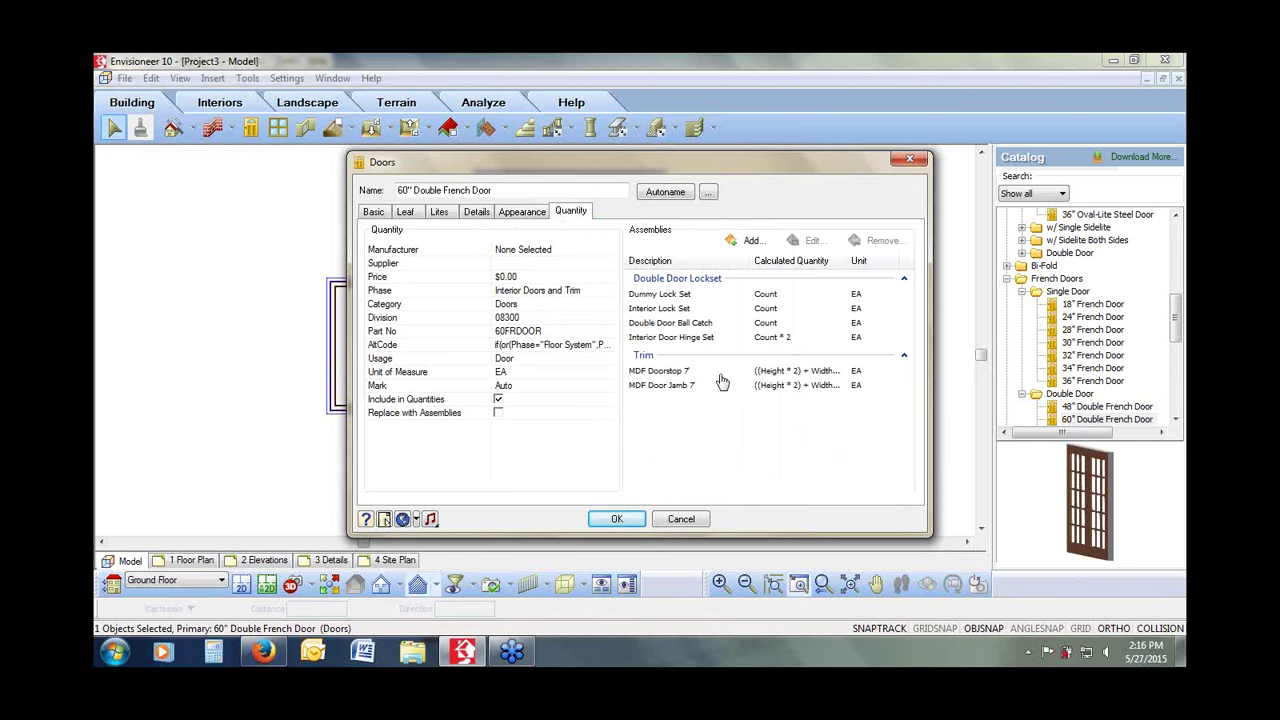
pyautogui.click(700, 296)
pyautogui.click(705, 338)
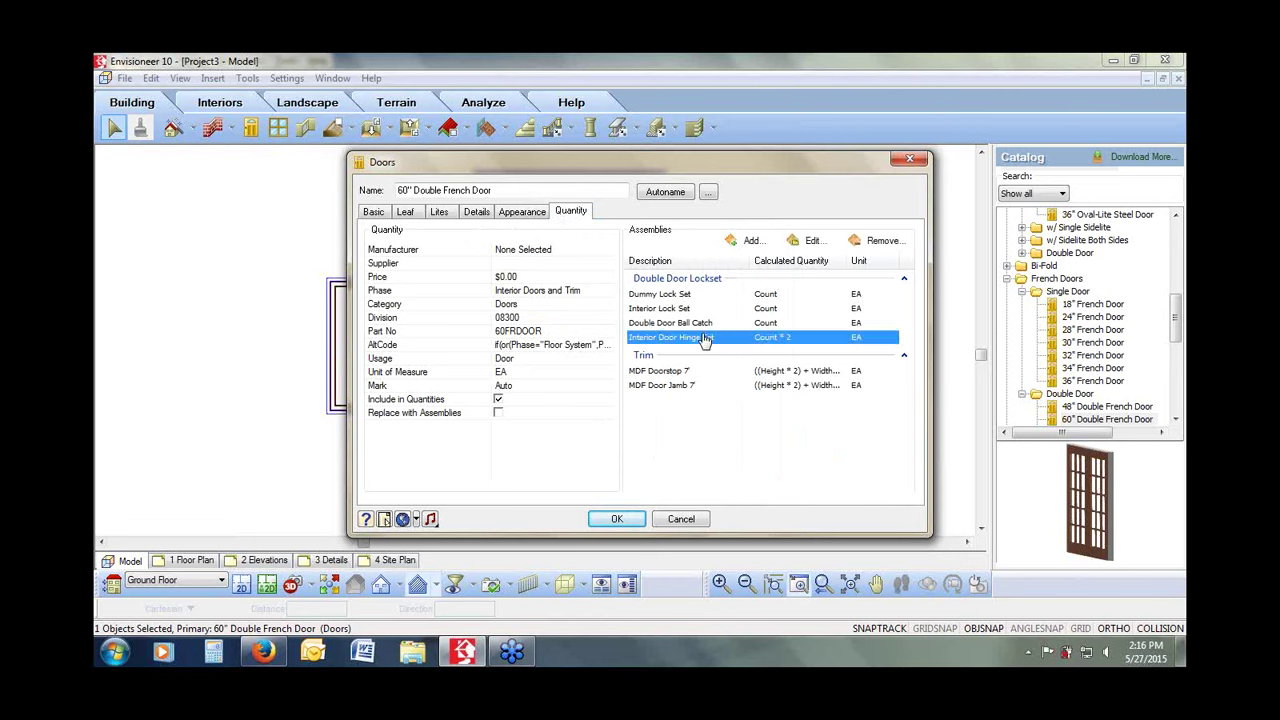
pyautogui.click(696, 372)
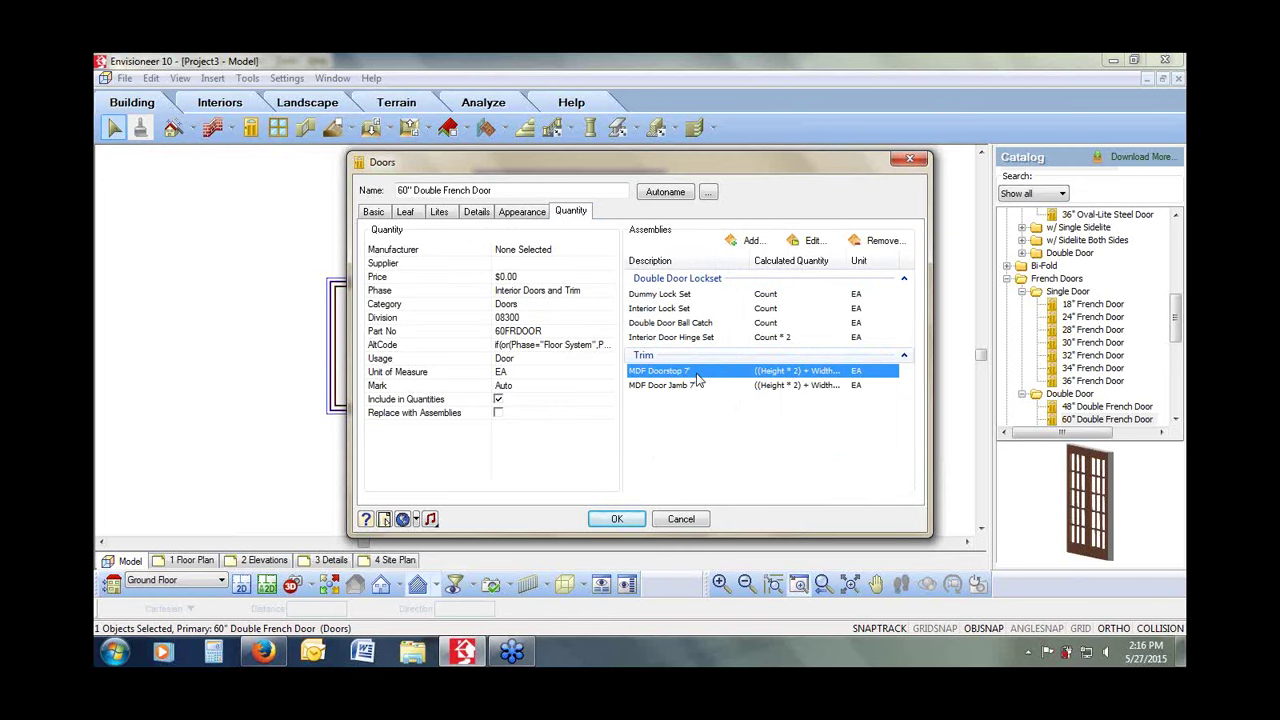
pyautogui.click(684, 520)
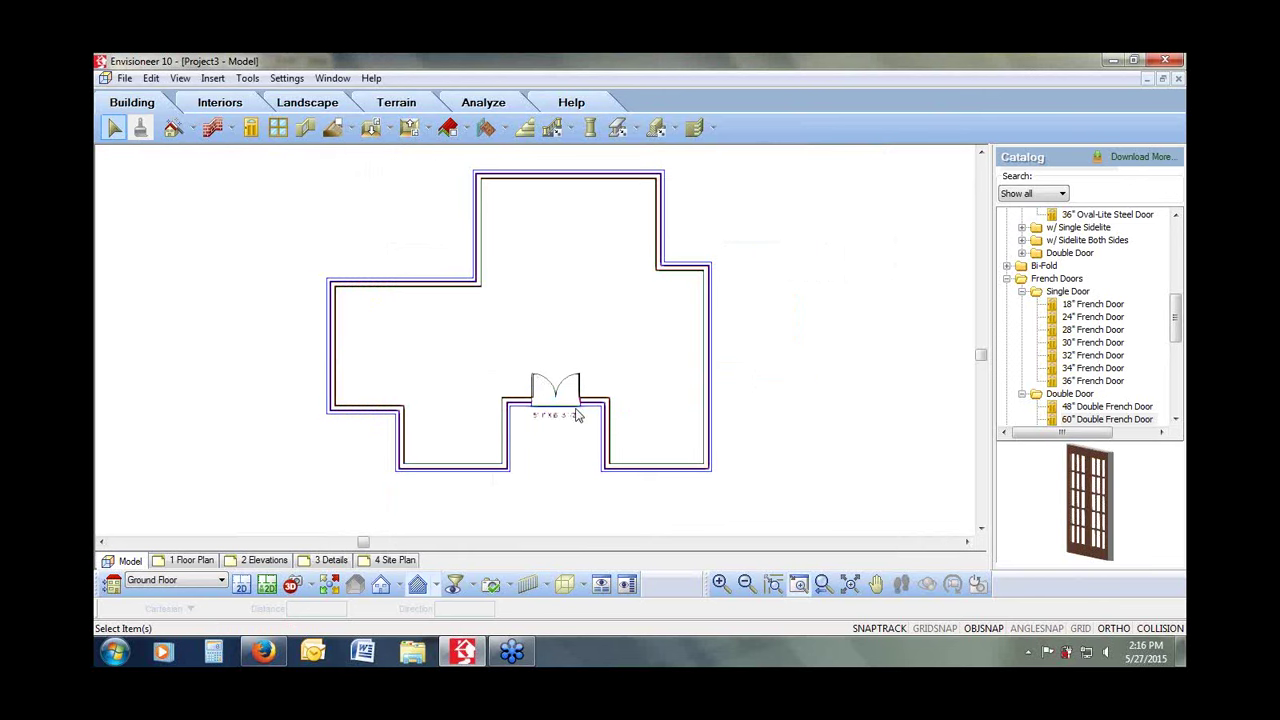
# Step: Insert a 4' X 4'-11" Double Casement Window centered on the front wall of each projection flanking the entry
pyautogui.click(280, 129)
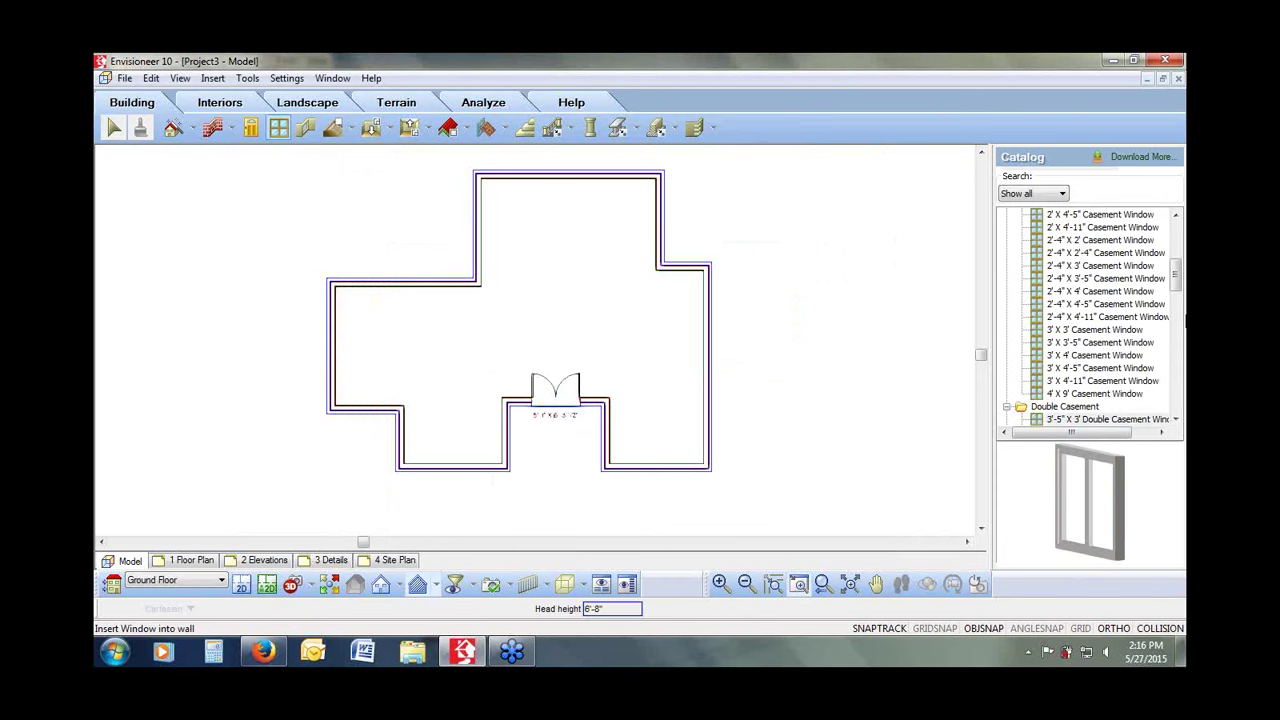
pyautogui.moveTo(1177, 270); pyautogui.dragTo(1177, 302)
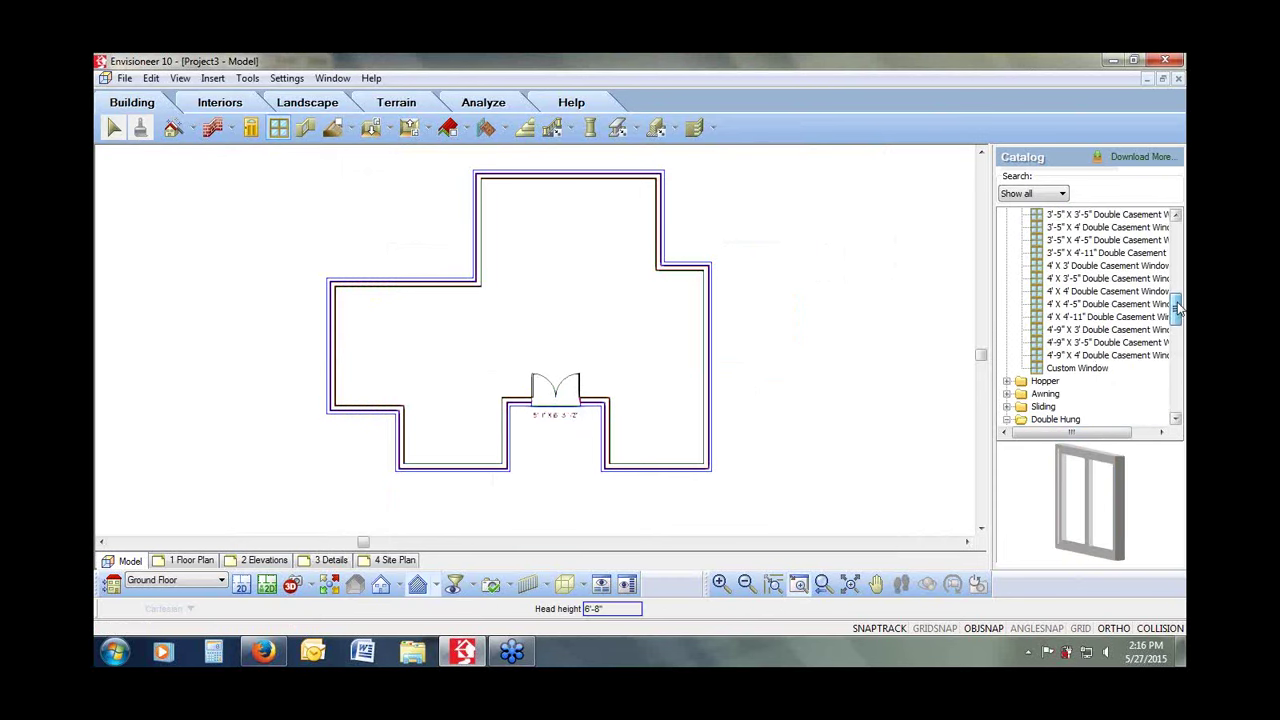
pyautogui.click(1100, 320)
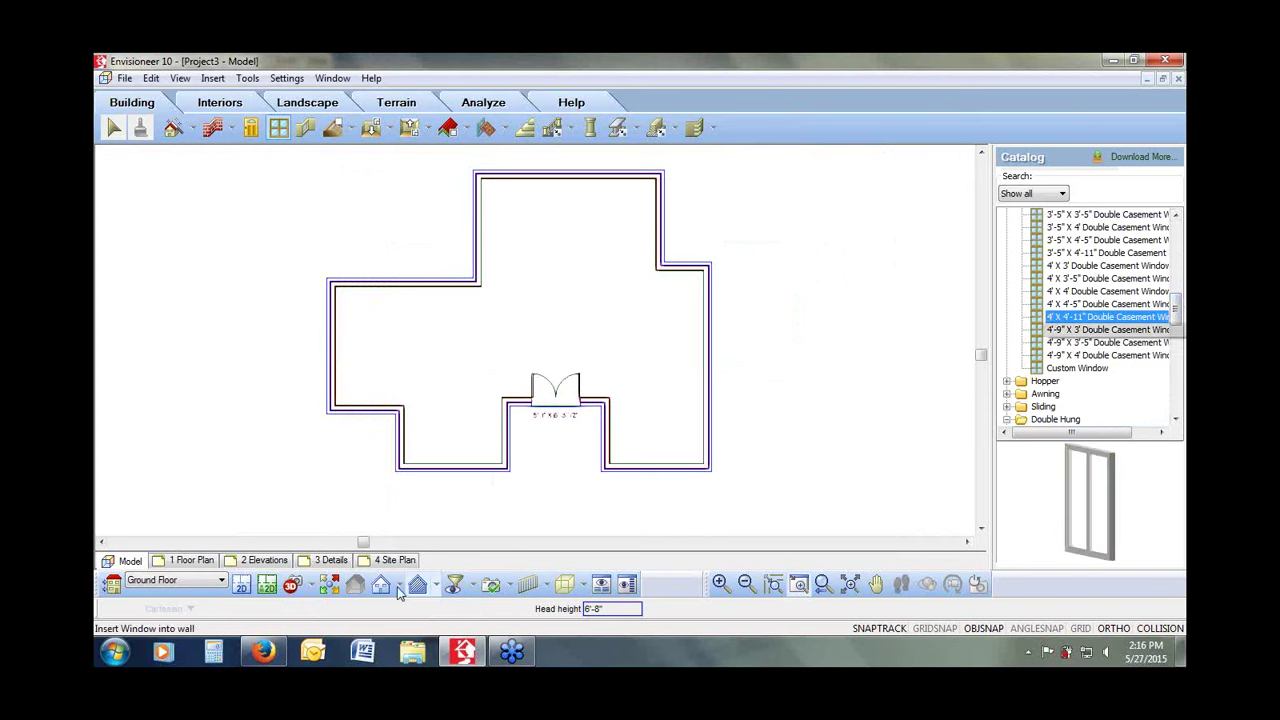
pyautogui.rightClick(461, 493)
pyautogui.click(500, 530)
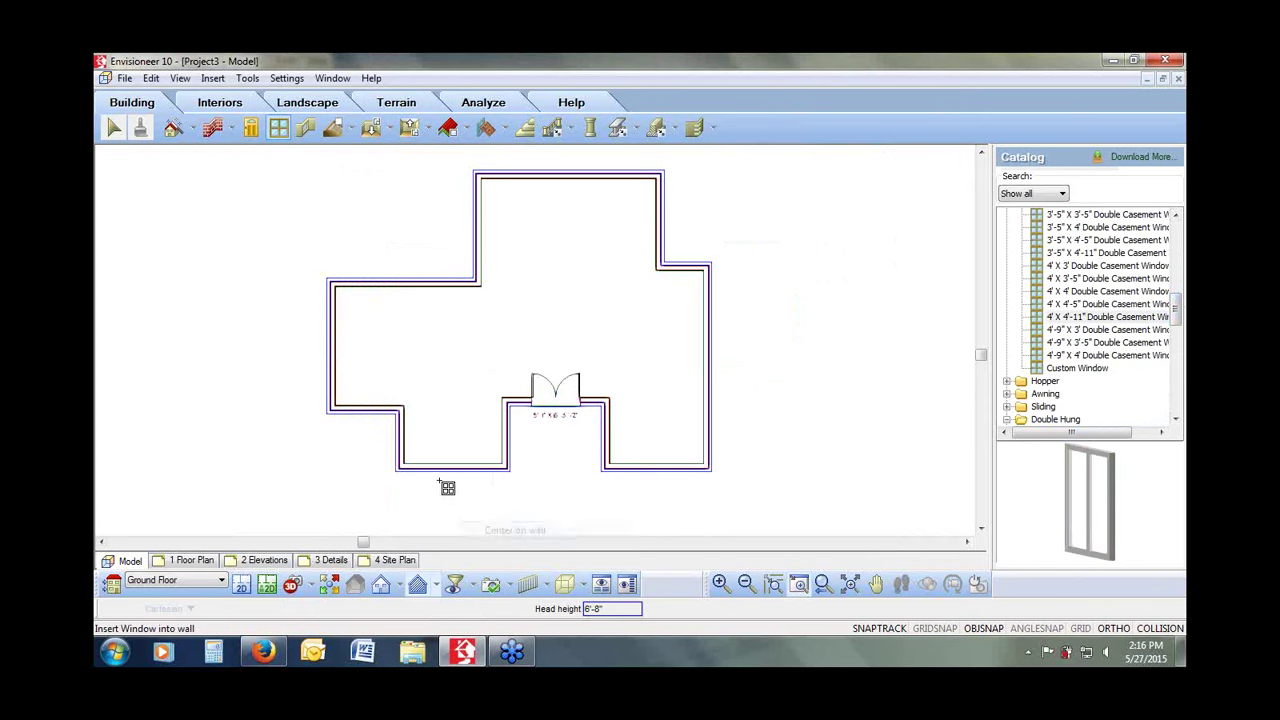
pyautogui.click(457, 478)
pyautogui.click(690, 470)
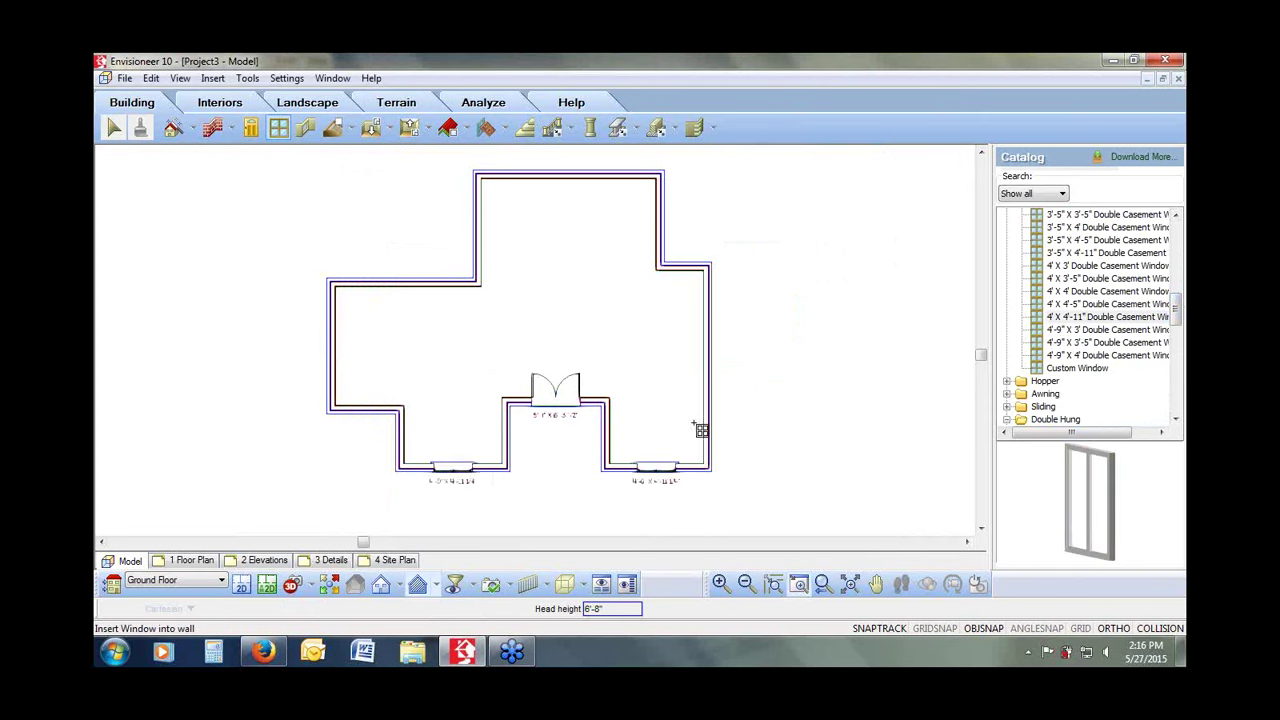
# Step: Insert double casement windows using a 2'0" insertion offset, two in the right exterior wall and one in the left recessed front wall
pyautogui.rightClick(650, 328)
pyautogui.click(688, 346)
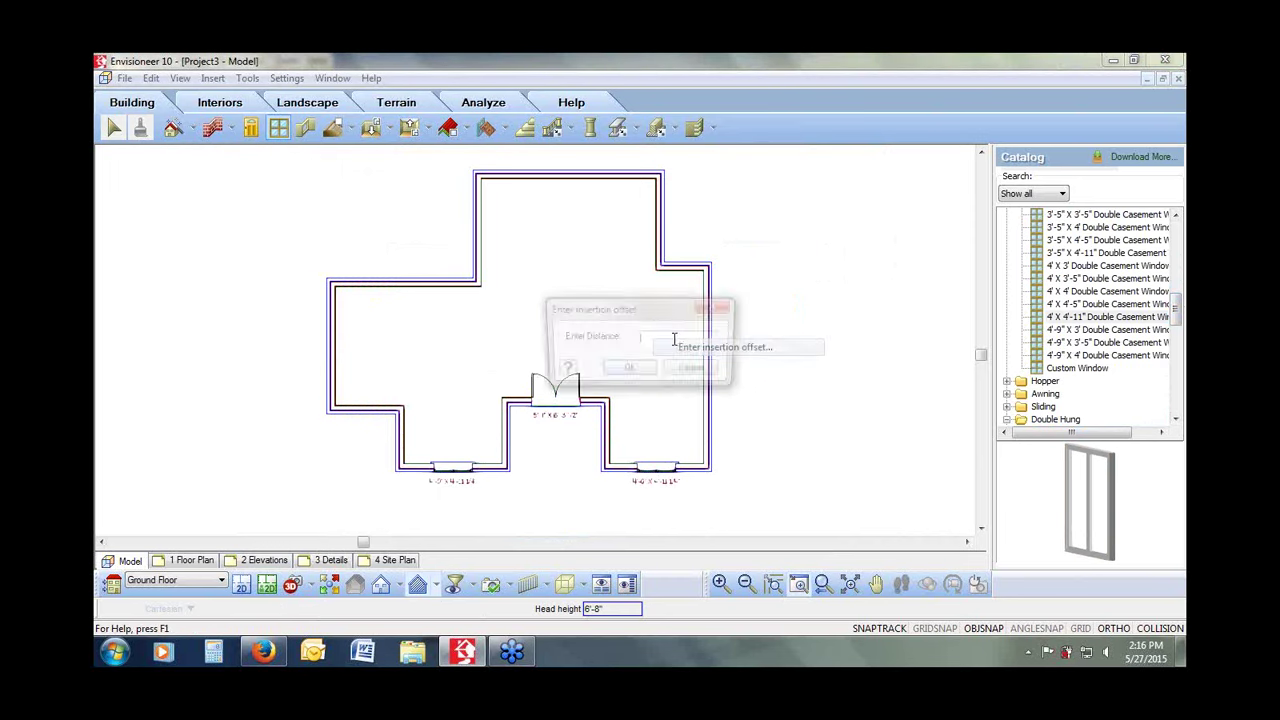
pyautogui.write('2\'0"')
pyautogui.click(628, 370)
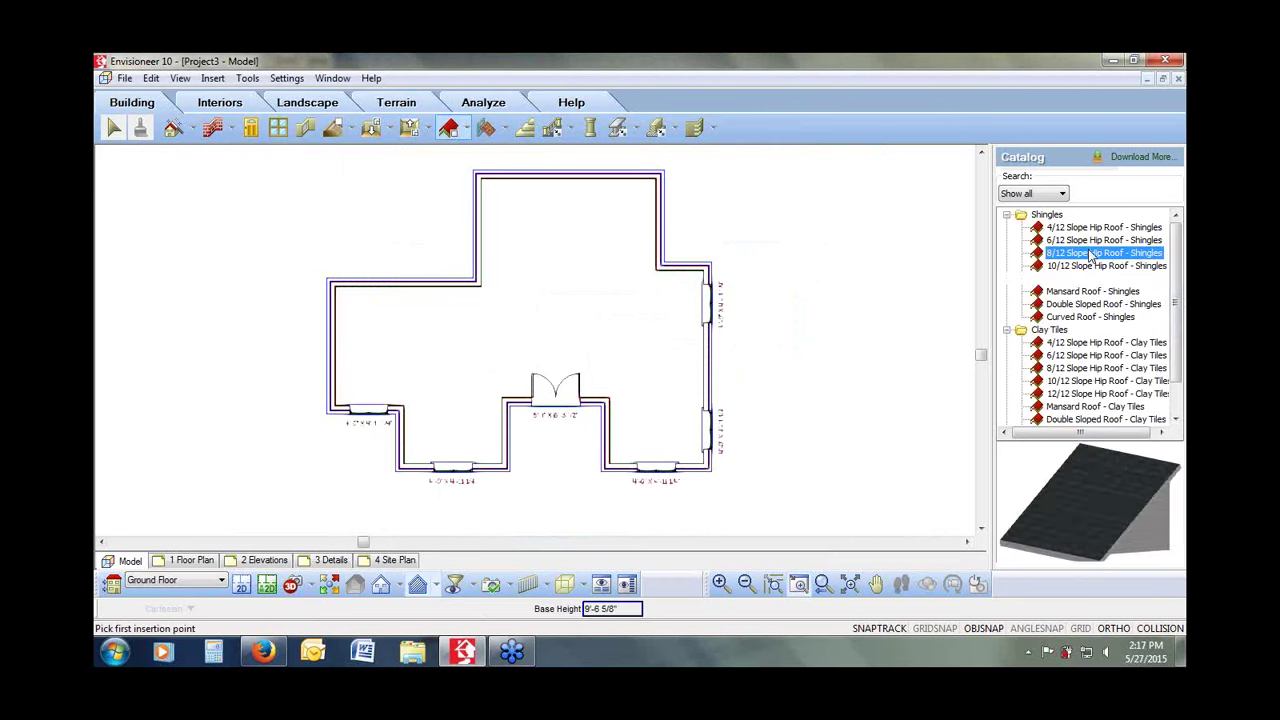
# Step: Insert an 8/12 Slope Hip Roof - Shingles over the house's entire exterior wall outline
pyautogui.click(571, 316)
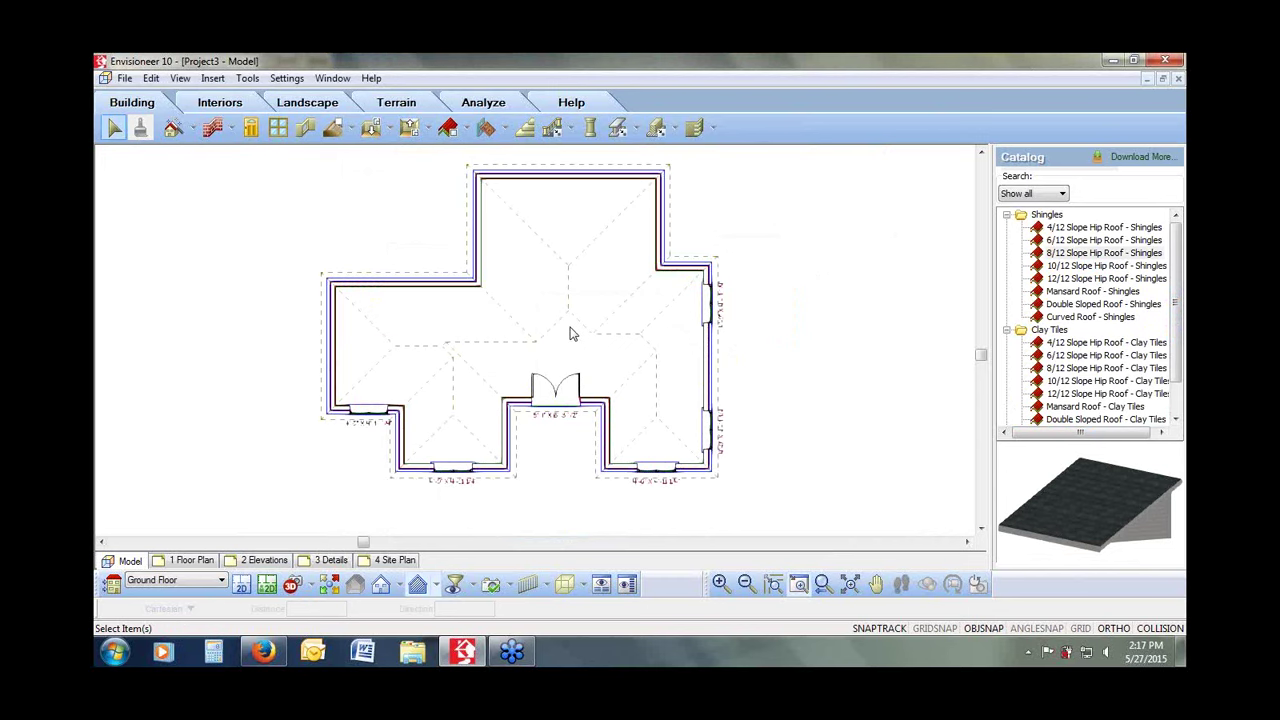
# Step: Set the rear wing's interior width to 18' and the length of its left side wall to 14'
pyautogui.click(483, 236)
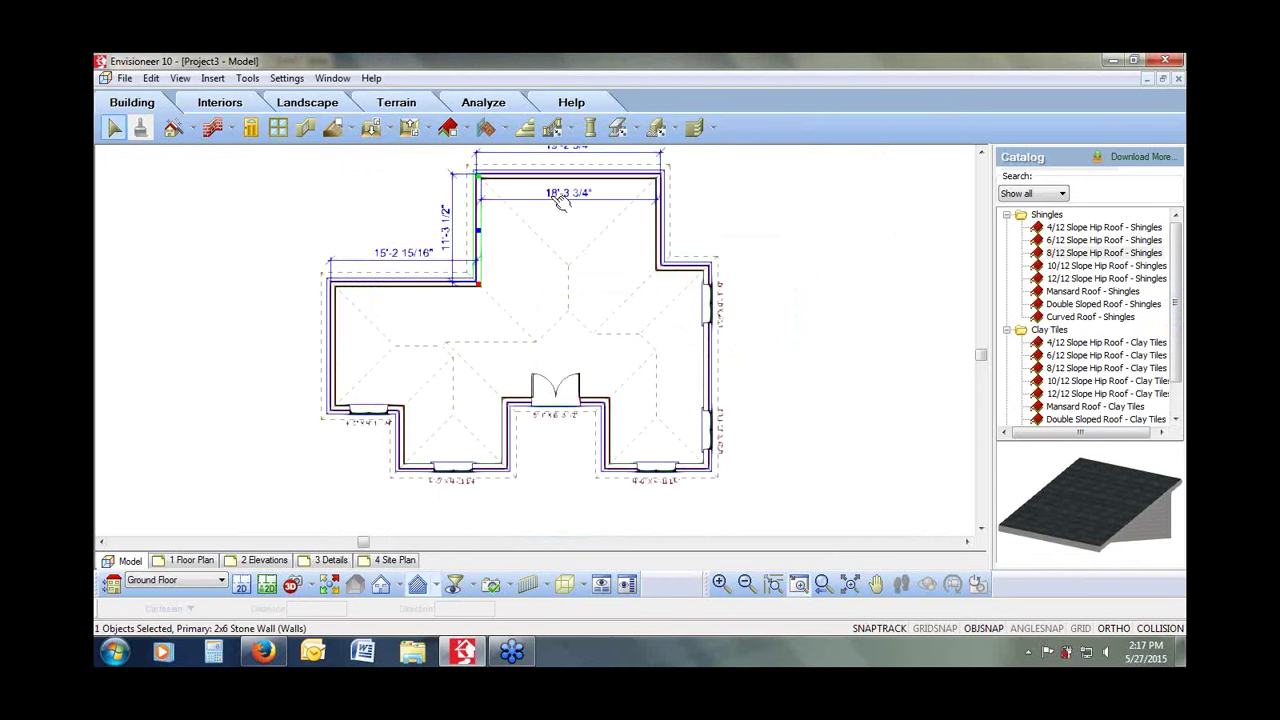
pyautogui.click(557, 205)
pyautogui.write('18')
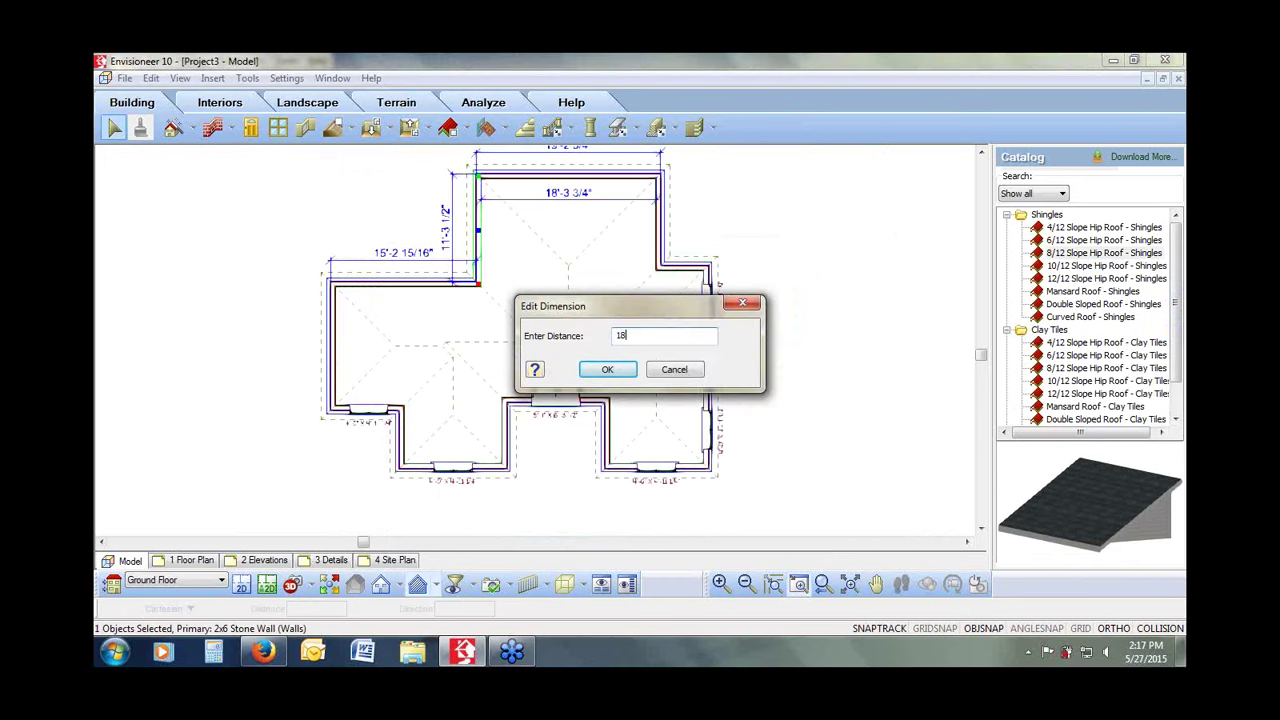
pyautogui.write("'")
pyautogui.press('Return')
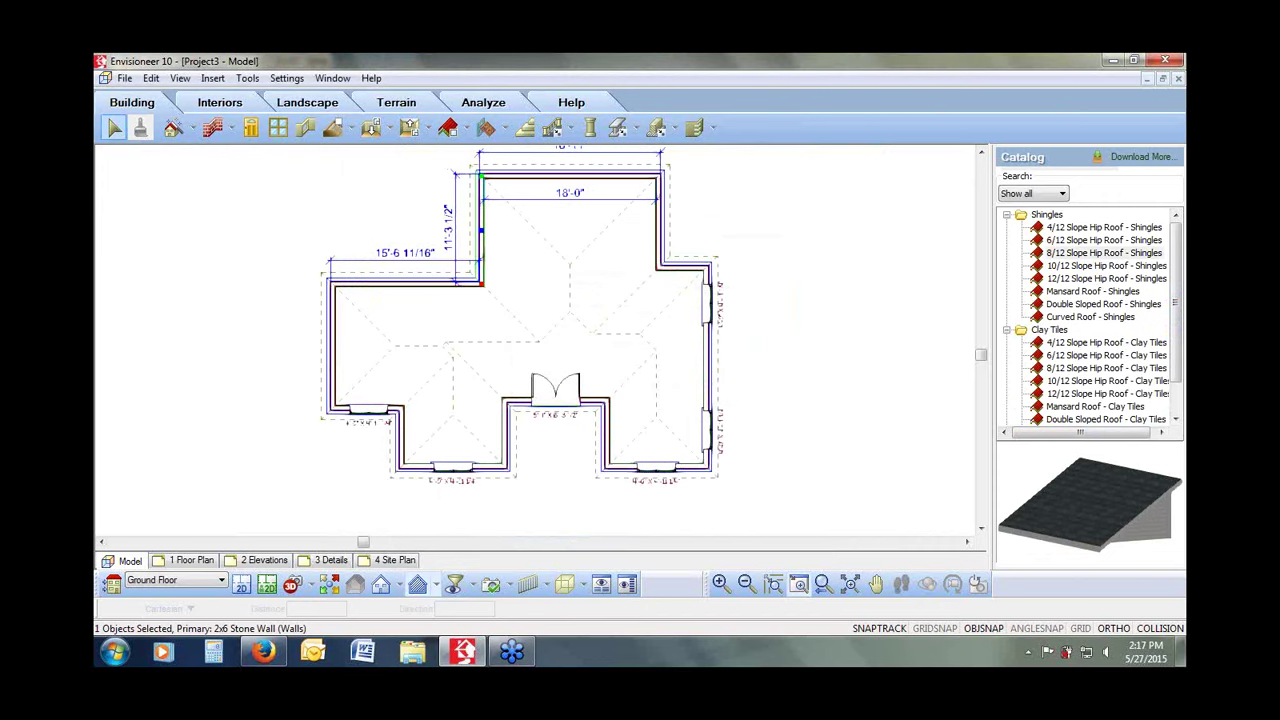
pyautogui.click(452, 232)
pyautogui.write("14'")
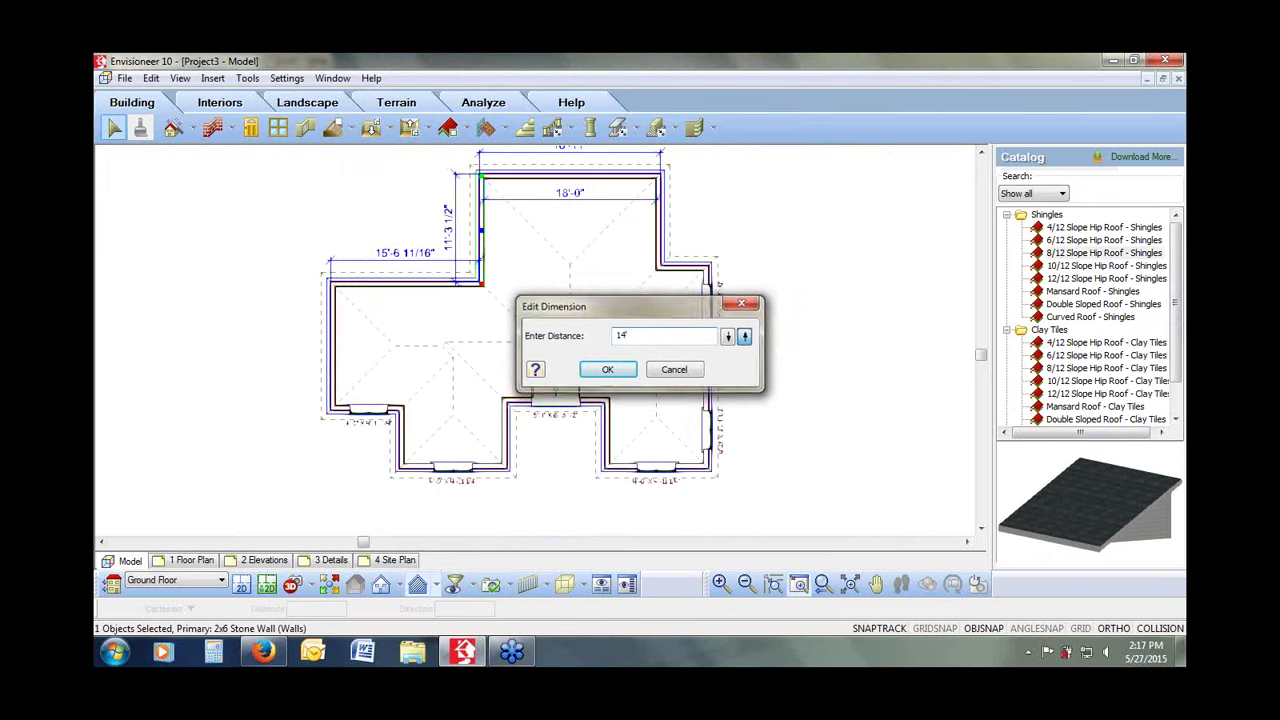
pyautogui.press('Return')
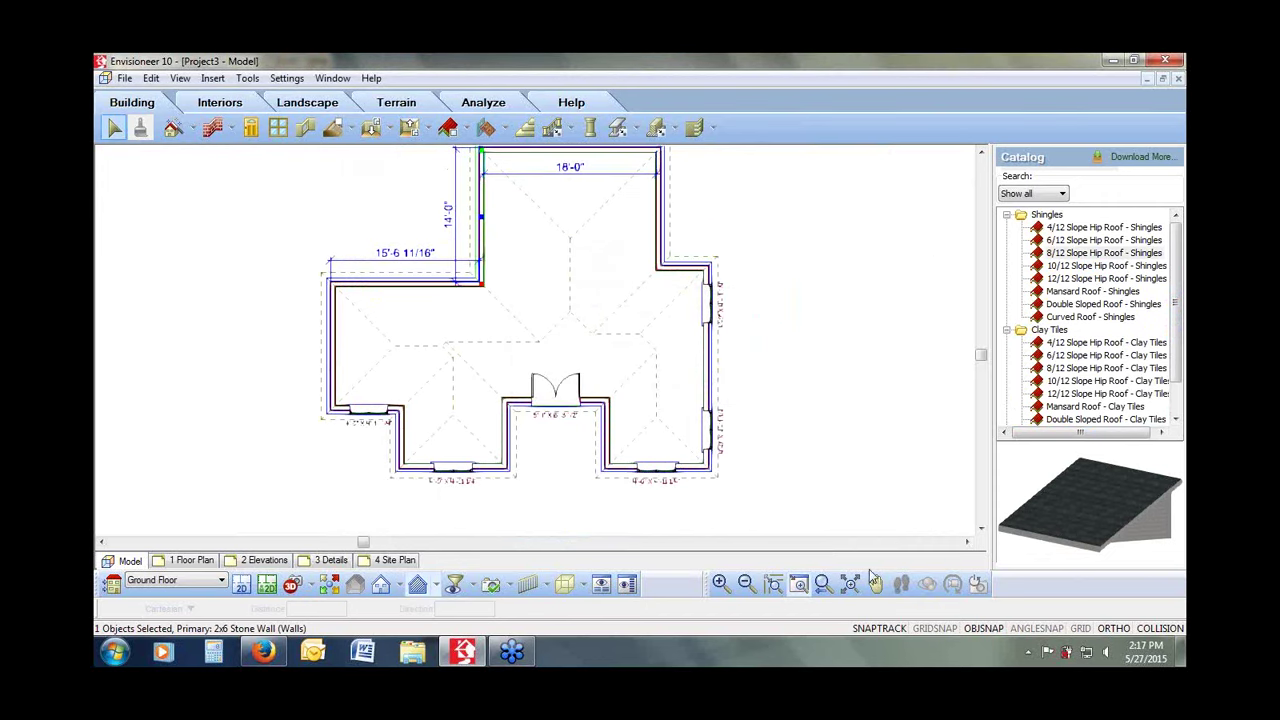
# Step: Move the house's far-left exterior wall inward by about 11 feet and return it to roughly its original position
pyautogui.click(745, 584)
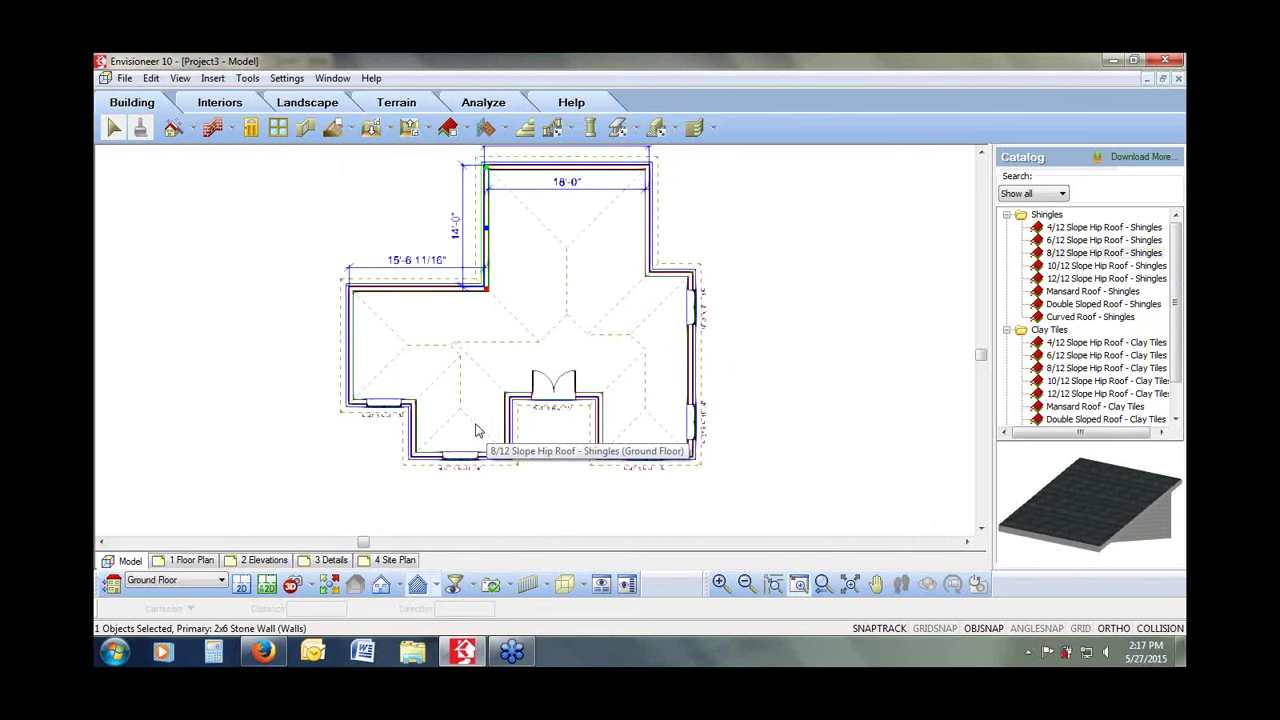
pyautogui.click(352, 345)
pyautogui.moveTo(352, 345); pyautogui.dragTo(446, 345)
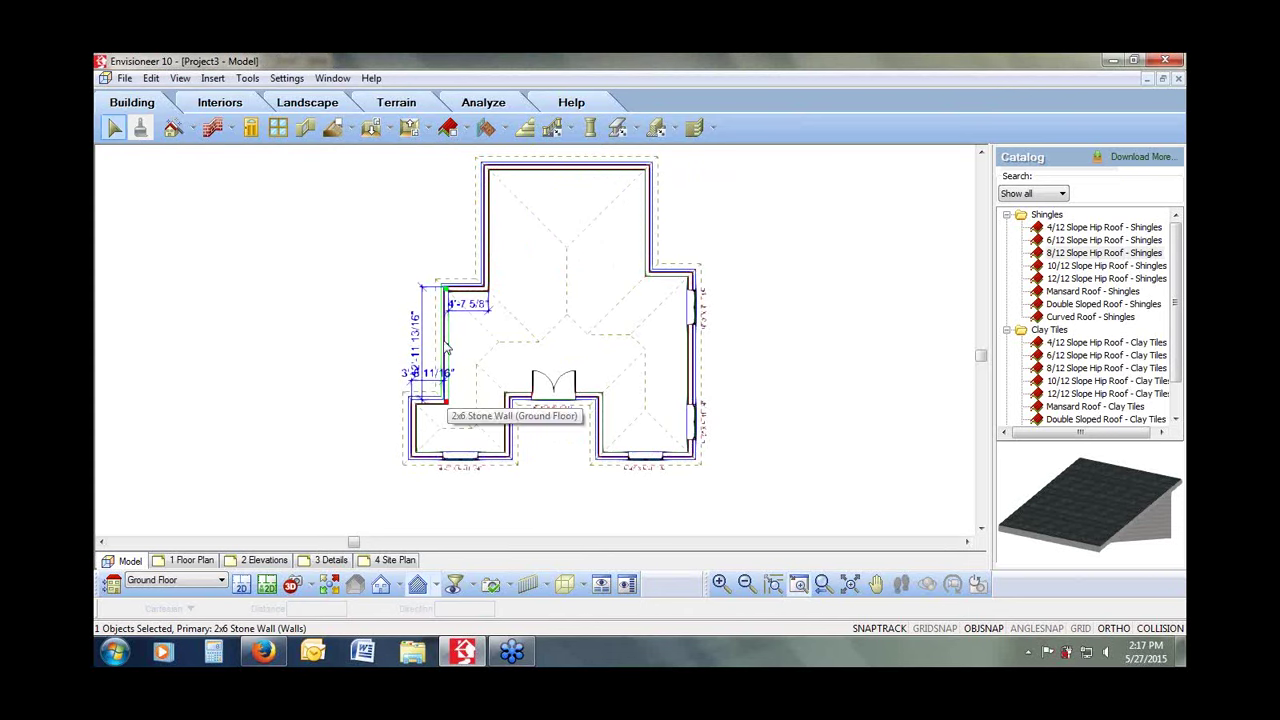
pyautogui.moveTo(444, 345); pyautogui.dragTo(350, 345)
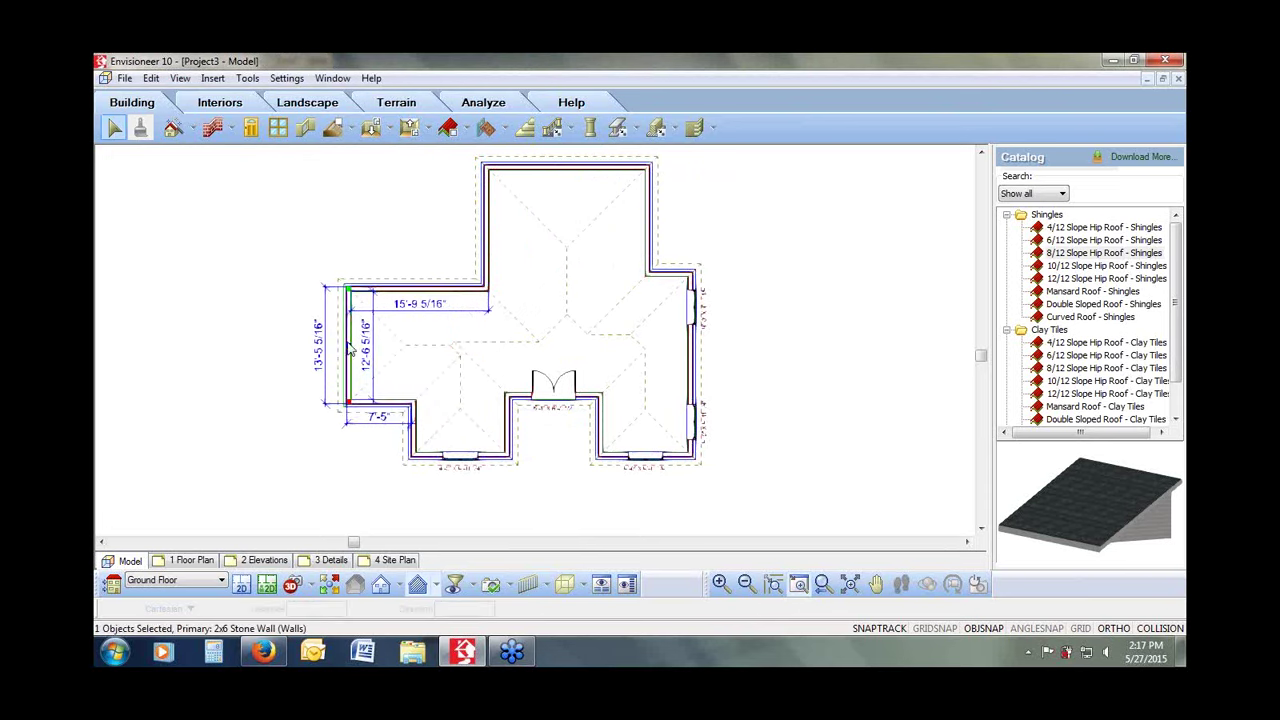
# Step: Select the roof edges over the two front projections and open their roof properties
pyautogui.click(505, 494)
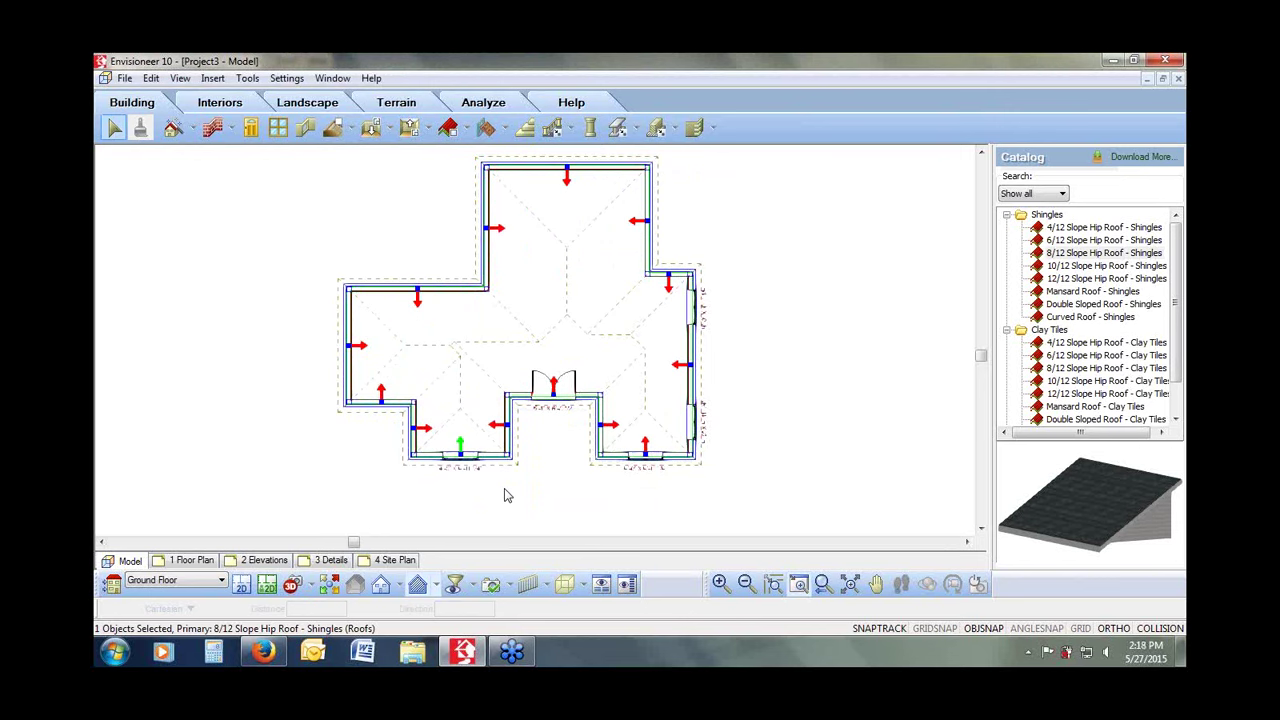
pyautogui.click(645, 444)
pyautogui.rightClick(755, 288)
pyautogui.click(800, 331)
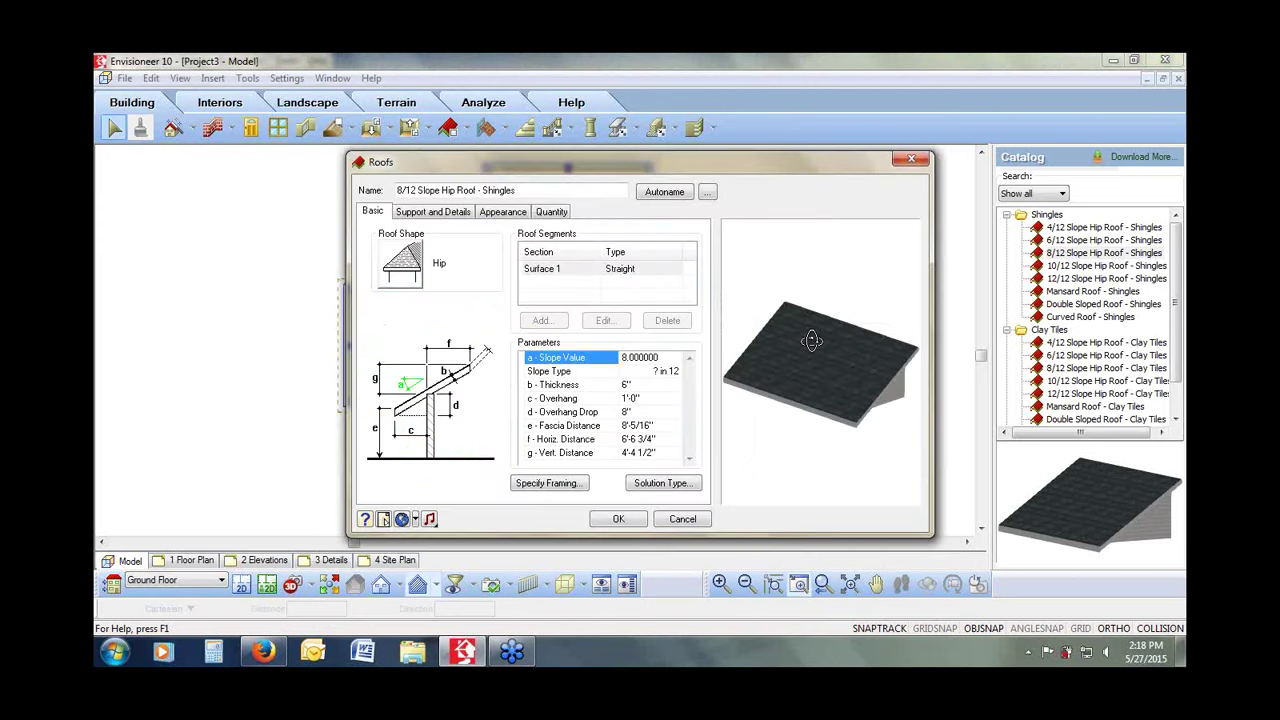
# Step: Set the slope value of the selected roof edges to 4 in 12 and their overhang to 2'-0"
pyautogui.click(636, 358)
pyautogui.write('4')
pyautogui.press('Tab')
pyautogui.press('Tab')
pyautogui.press('Tab')
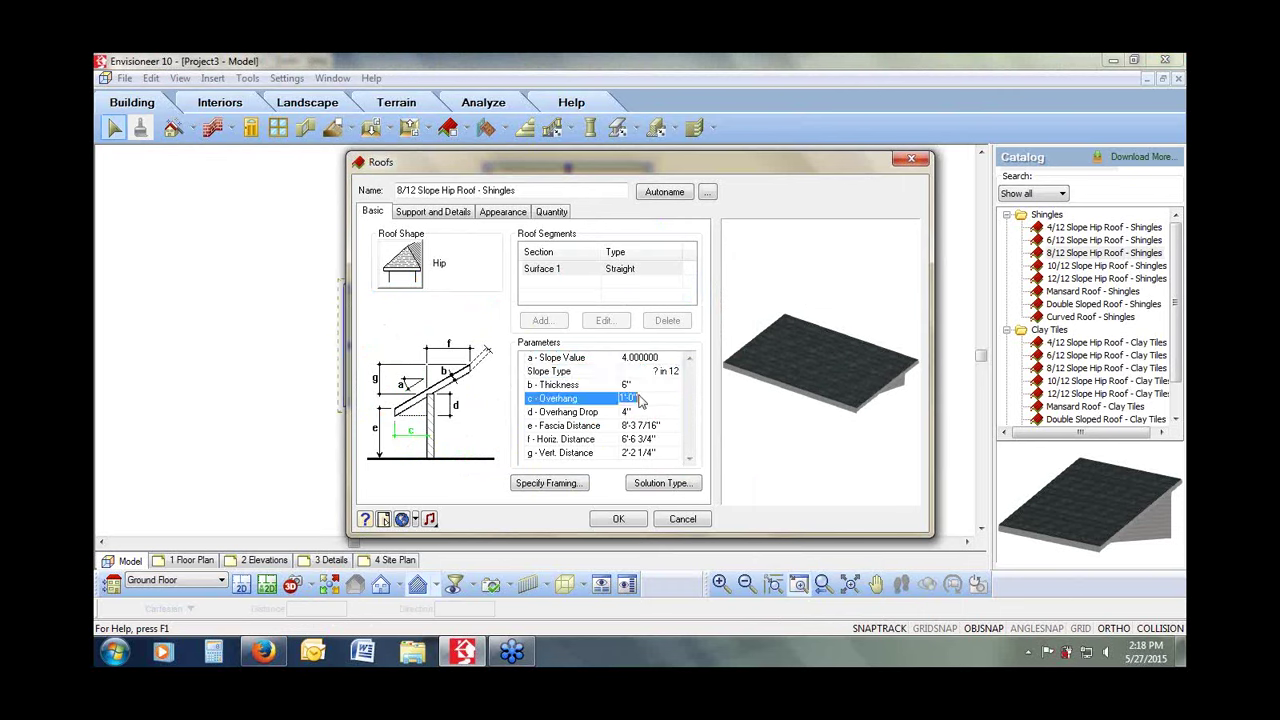
pyautogui.write('25')
pyautogui.press('Tab')
pyautogui.moveTo(886, 406)
pyautogui.mouseDown()
pyautogui.moveTo(905, 378)
pyautogui.moveTo(854, 378)
pyautogui.moveTo(876, 386)
pyautogui.mouseUp()
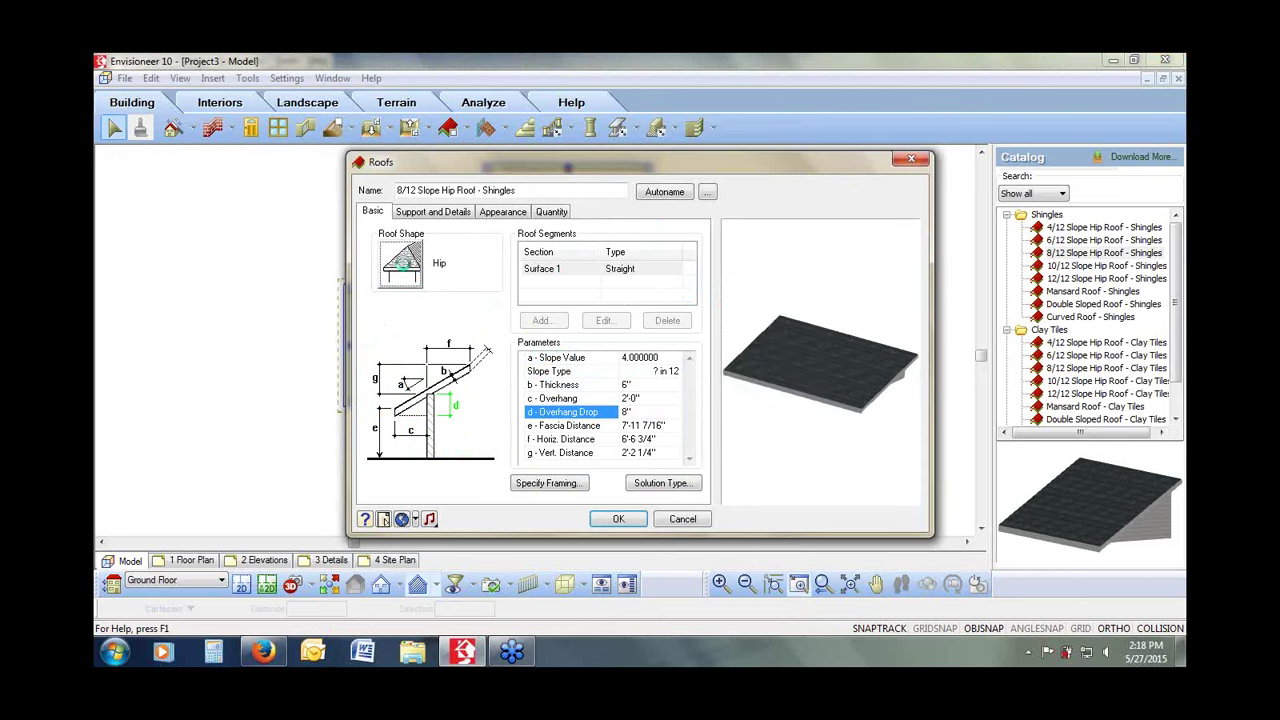
# Step: Change the selected edges' roof shape to Gable and review the roof's quantity assemblies before applying the changes
pyautogui.click(402, 264)
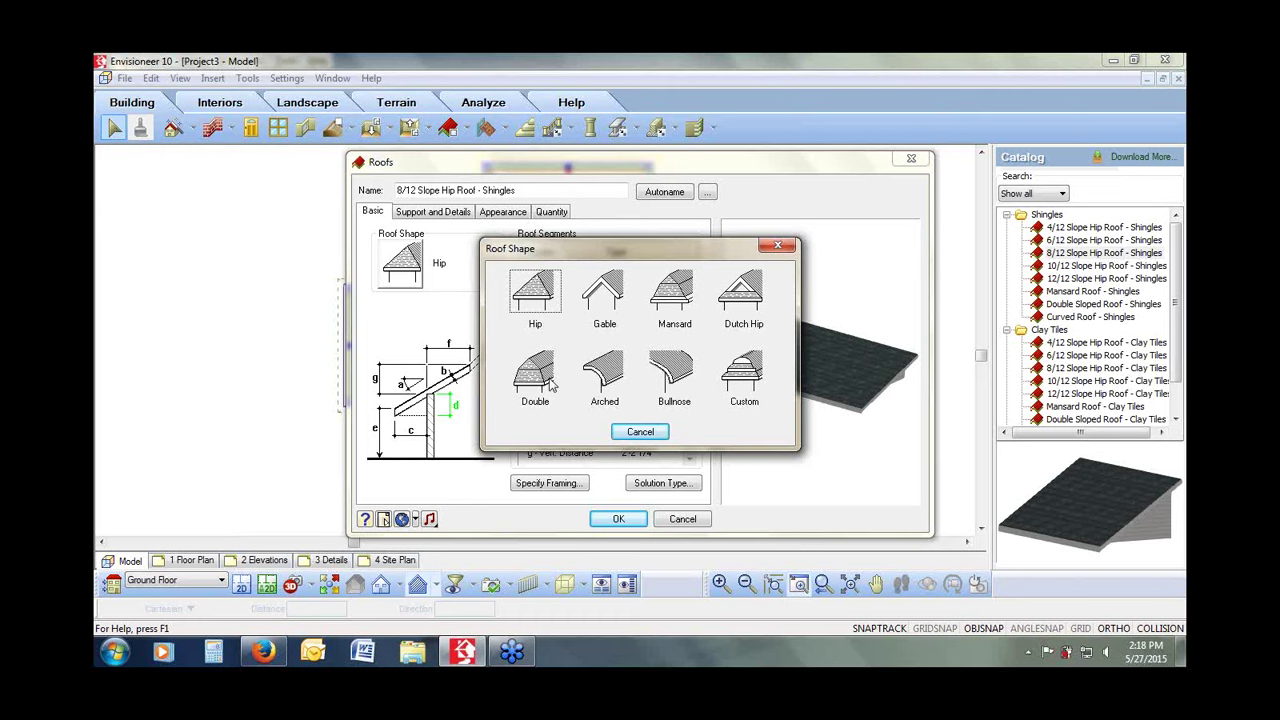
pyautogui.click(603, 303)
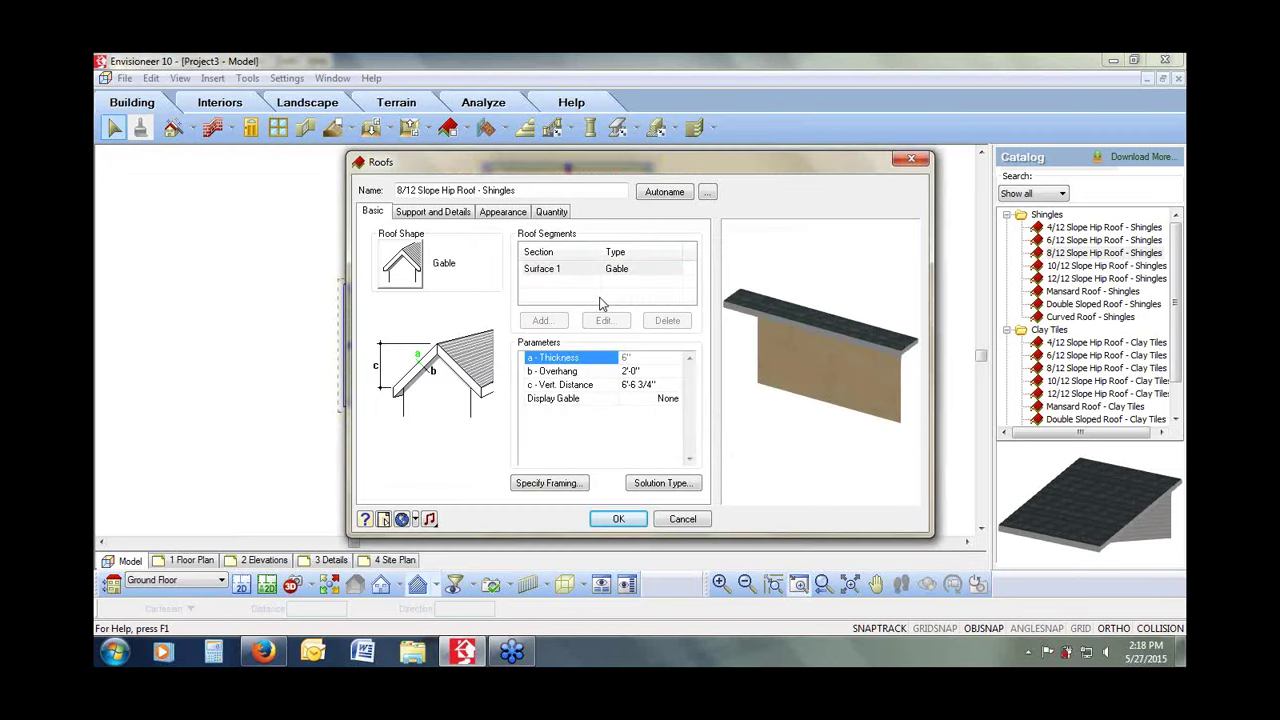
pyautogui.click(565, 215)
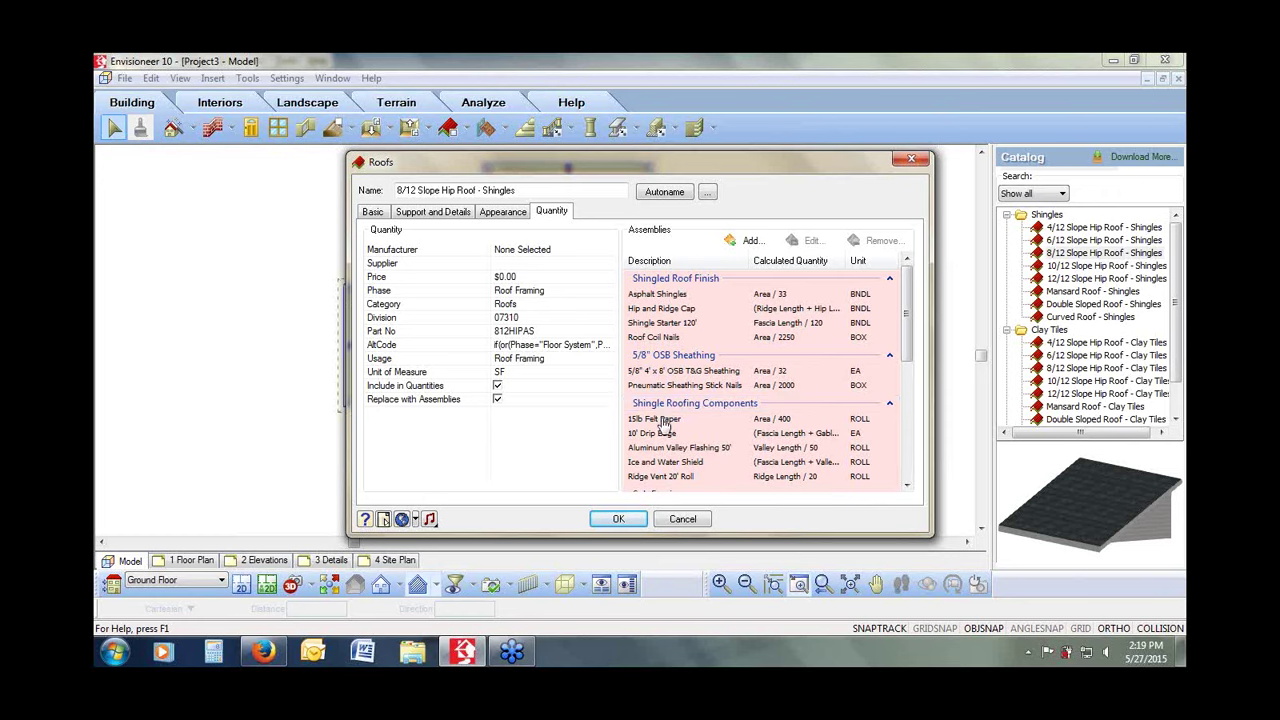
pyautogui.moveTo(903, 333)
pyautogui.mouseDown()
pyautogui.moveTo(907, 447)
pyautogui.moveTo(905, 312)
pyautogui.mouseUp()
pyautogui.click(612, 521)
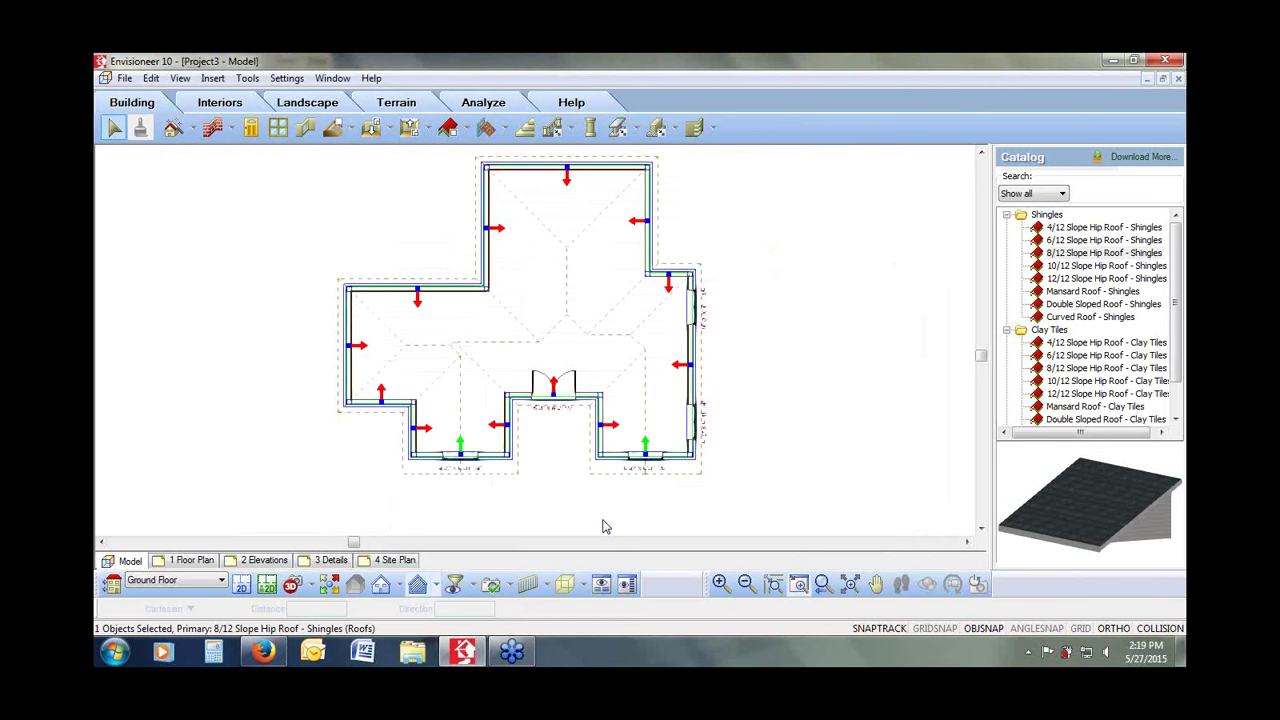
# Step: Switch to a 3D perspective view and inspect the house's front with its two gables from a raised angle
pyautogui.click(313, 594)
pyautogui.click(320, 545)
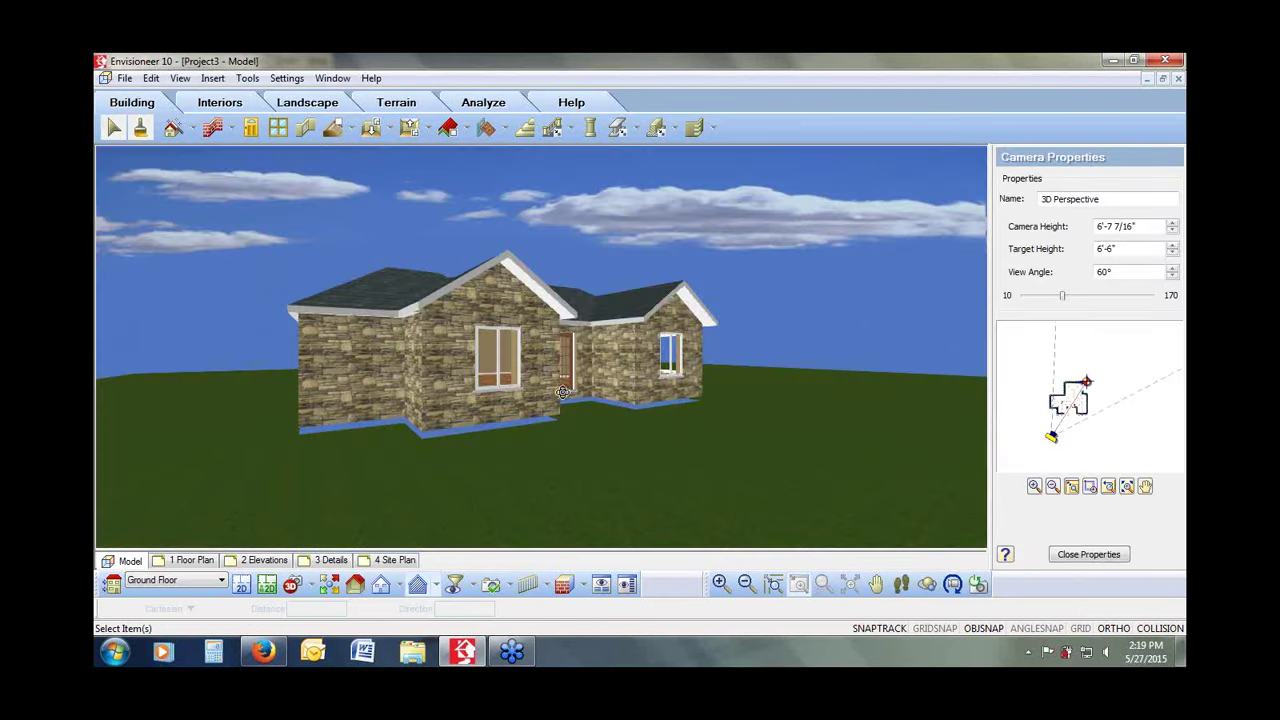
pyautogui.moveTo(562, 392); pyautogui.dragTo(534, 489)
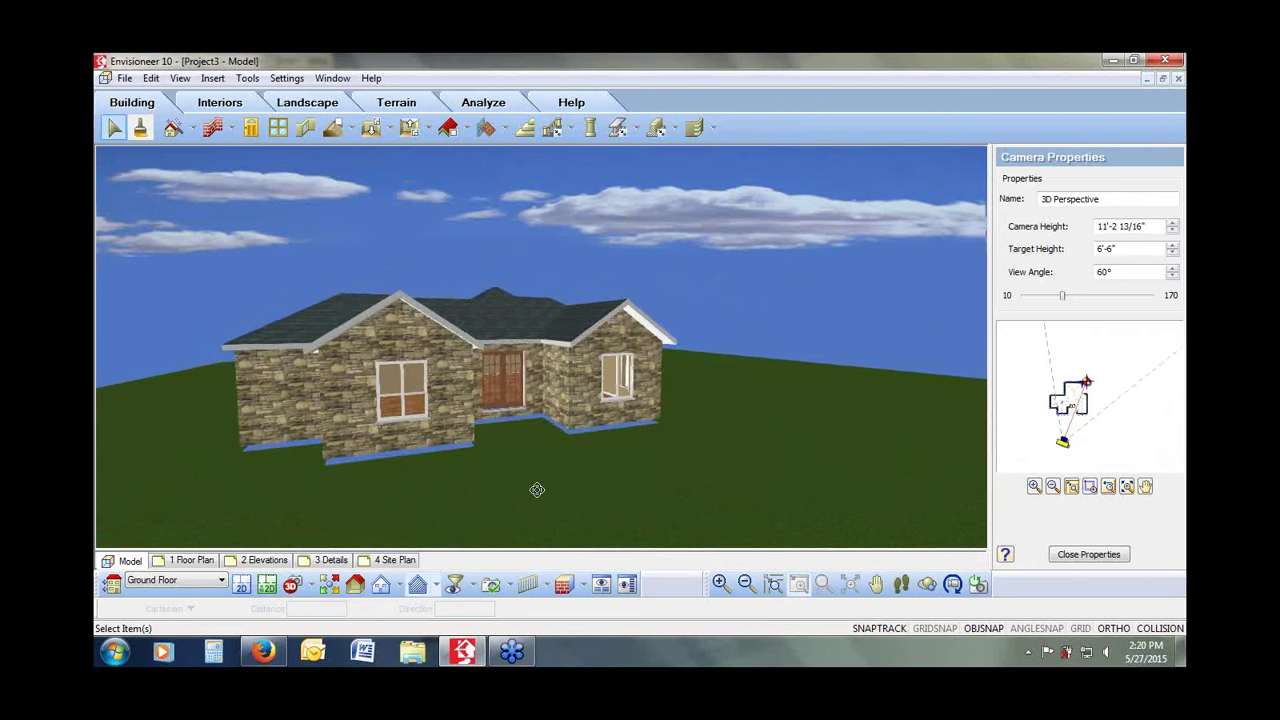
# Step: Check the size of the leftmost double casement window in the front elevation and return to the 2D plan
pyautogui.rightClick(590, 455)
pyautogui.click(620, 461)
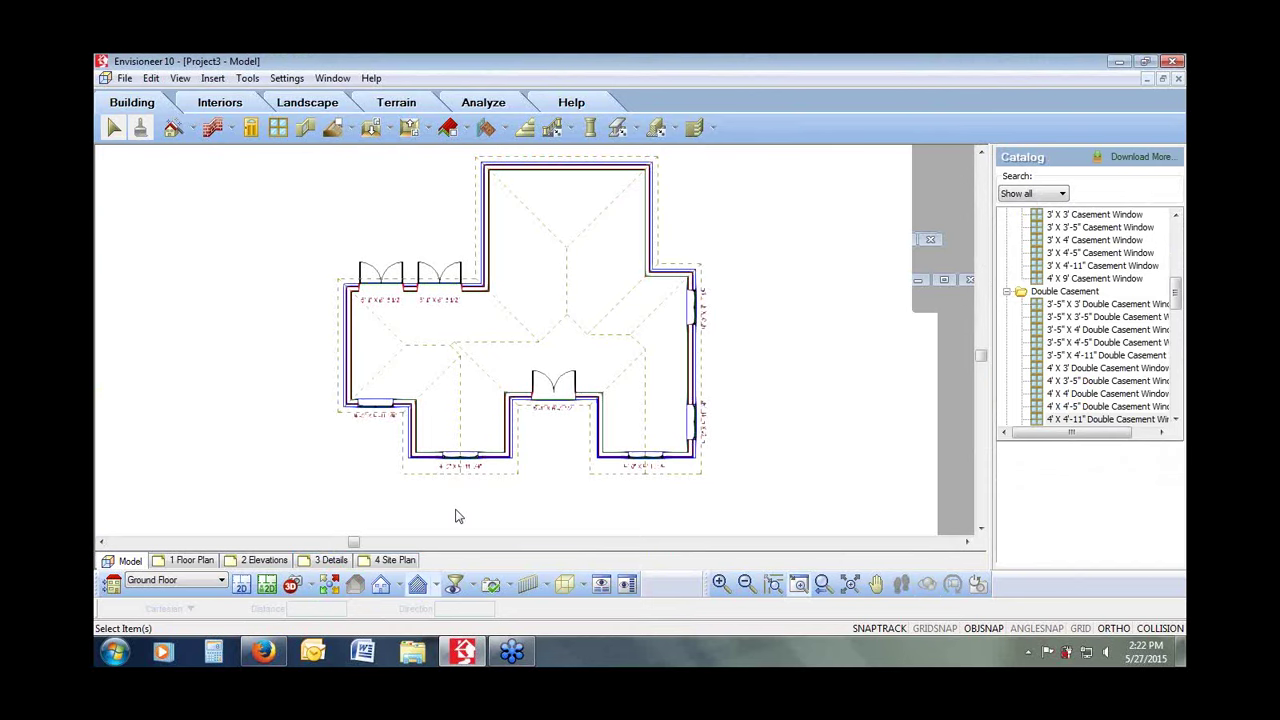
pyautogui.click(380, 584)
pyautogui.click(410, 512)
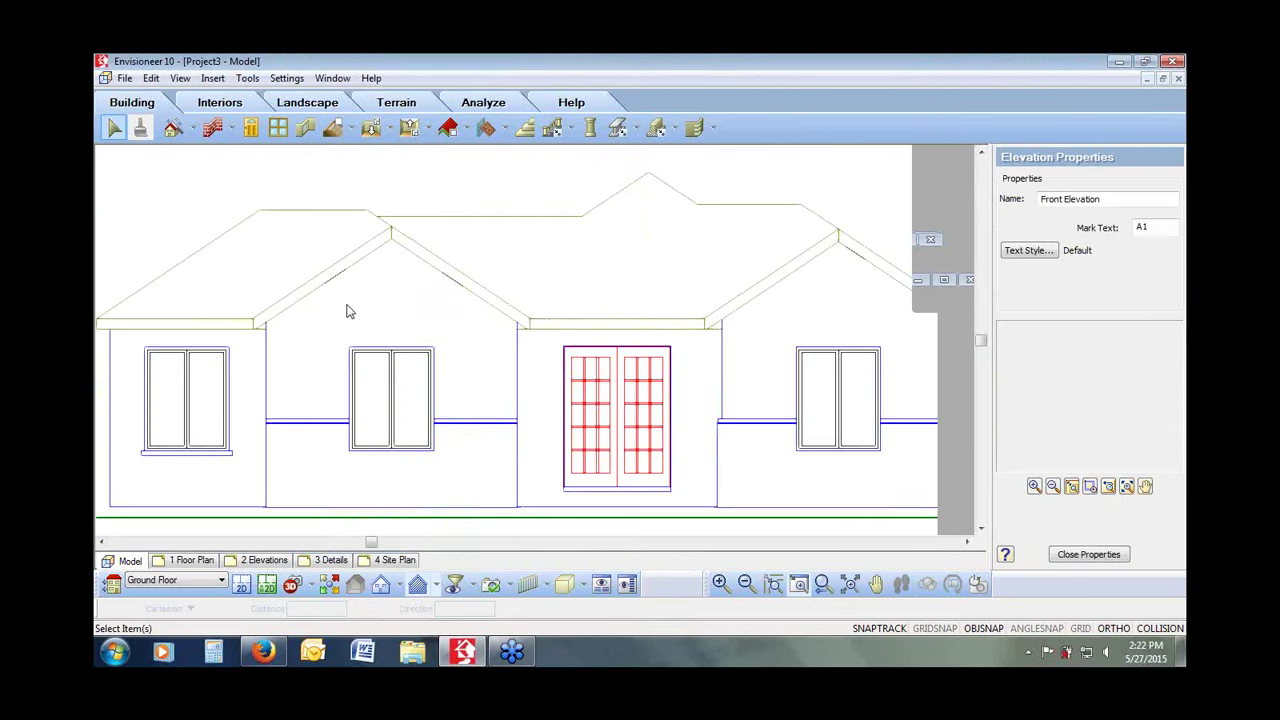
pyautogui.click(190, 413)
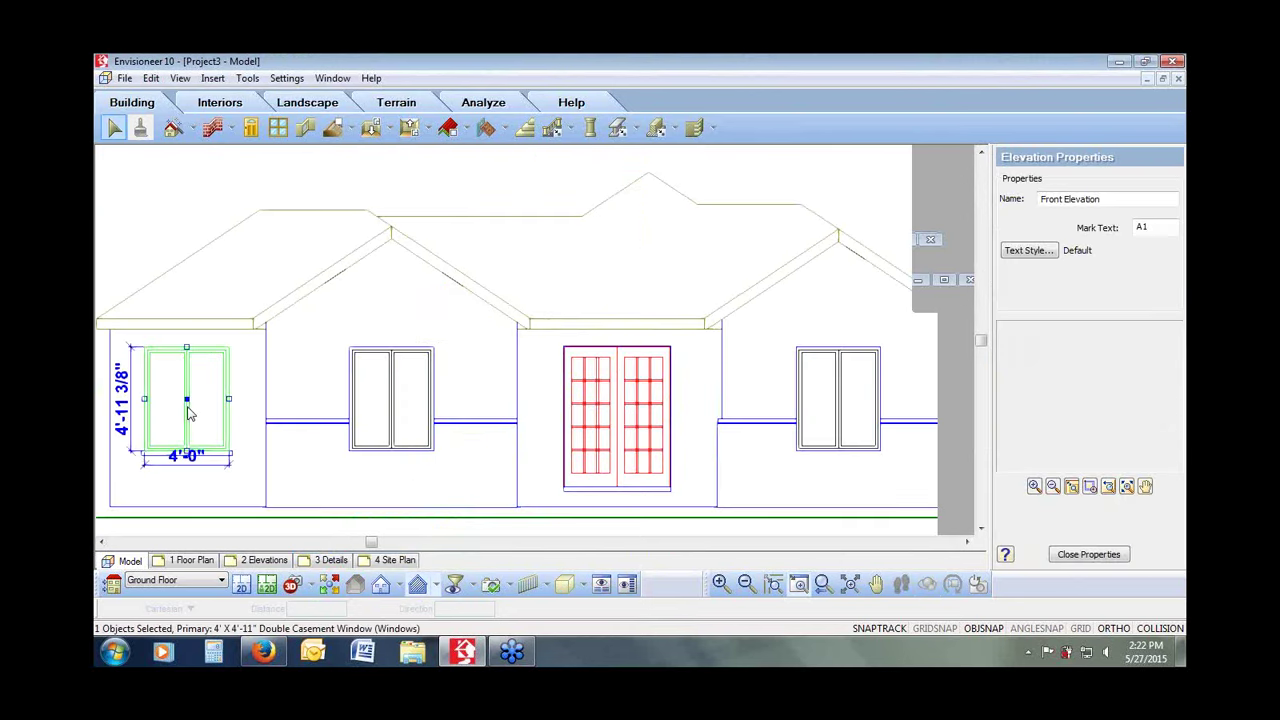
pyautogui.click(241, 584)
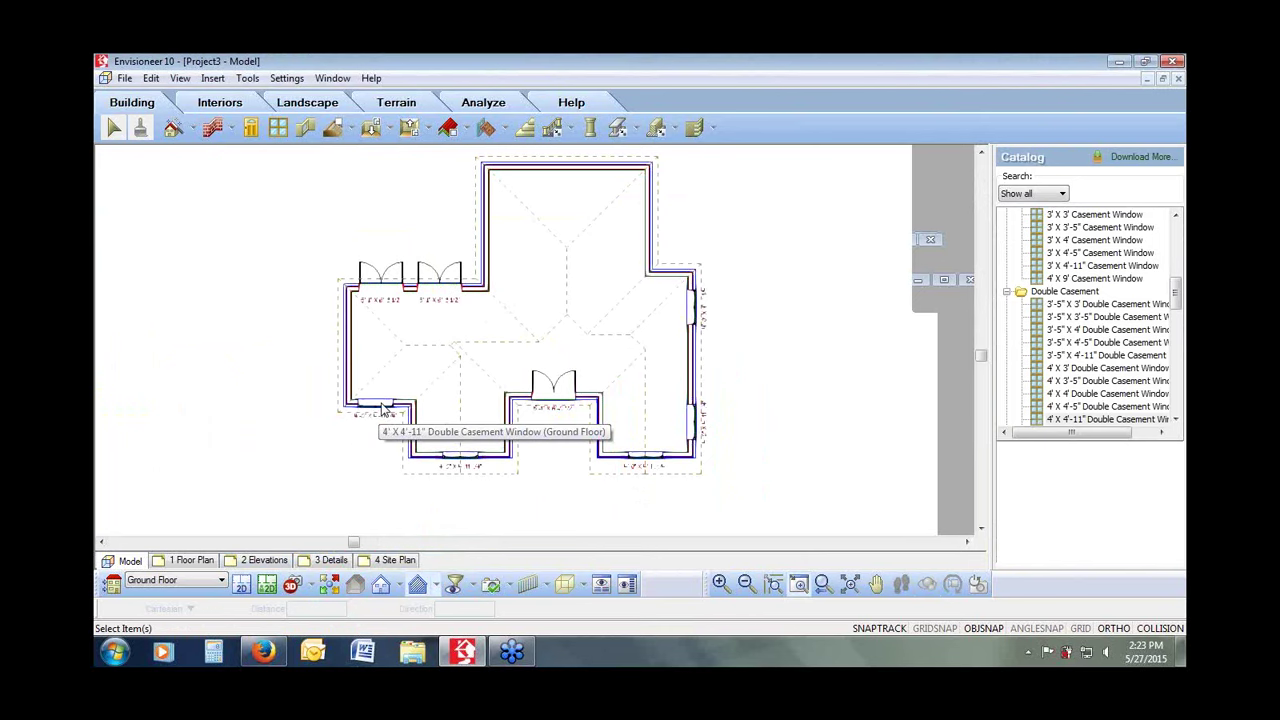
# Step: Review the building's footprint area and perimeter in the Area/Perimeter Calculator, then close it without applying anything
pyautogui.click(246, 80)
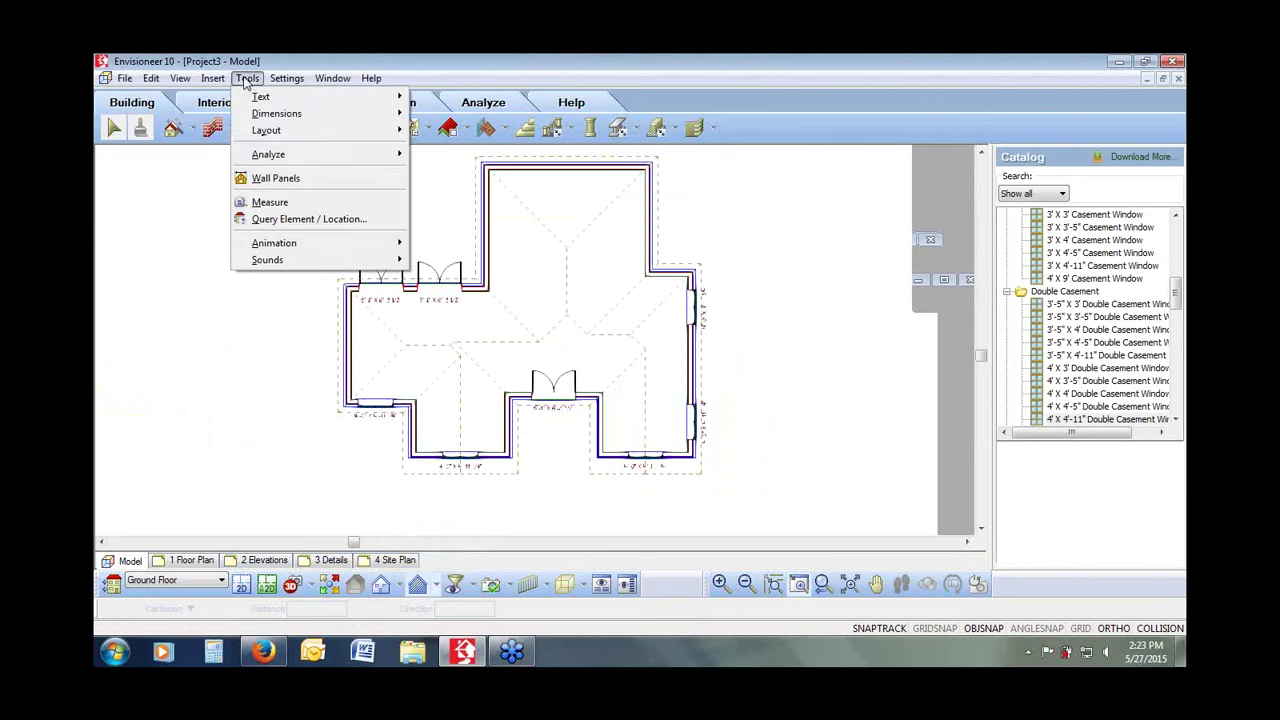
pyautogui.moveTo(260, 158)
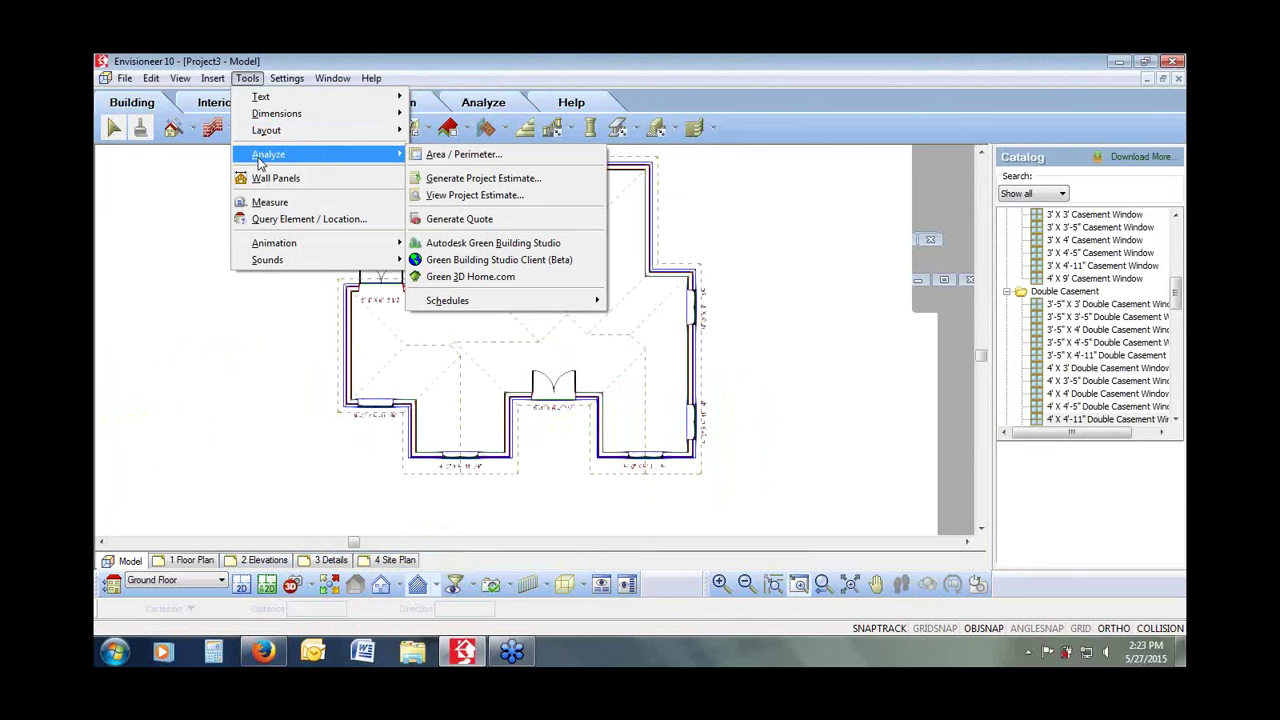
pyautogui.click(437, 155)
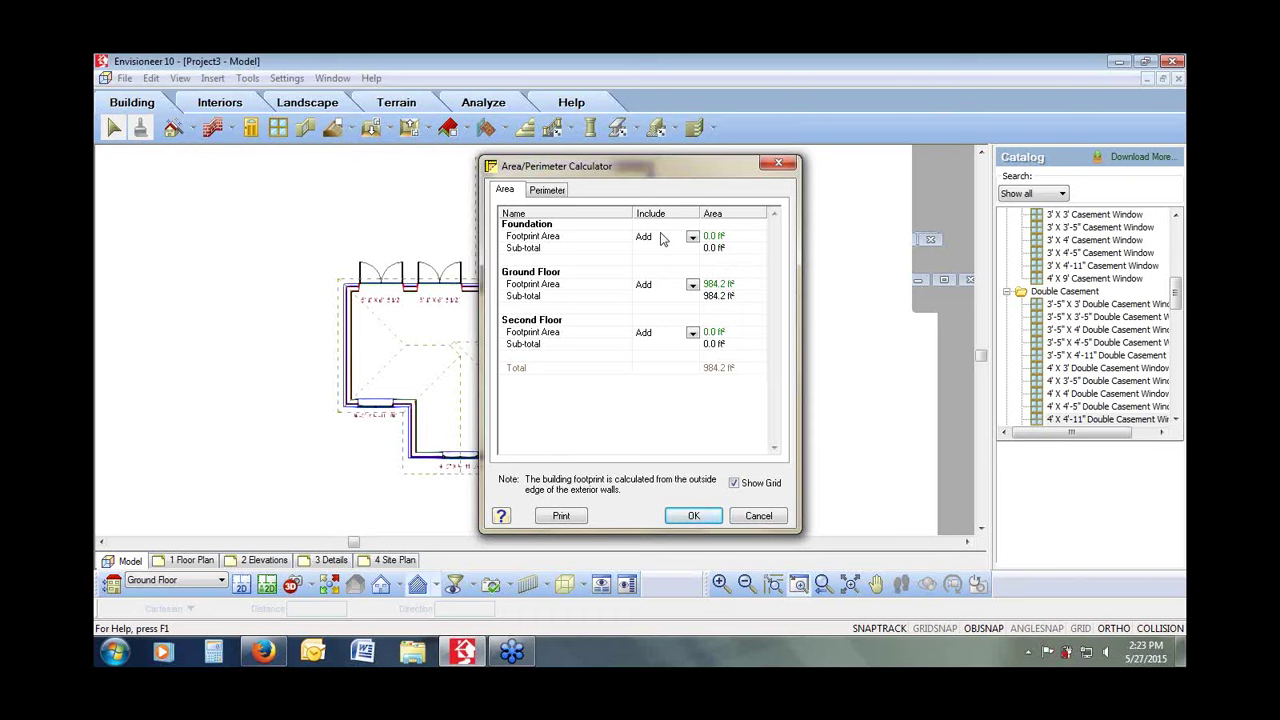
pyautogui.click(556, 196)
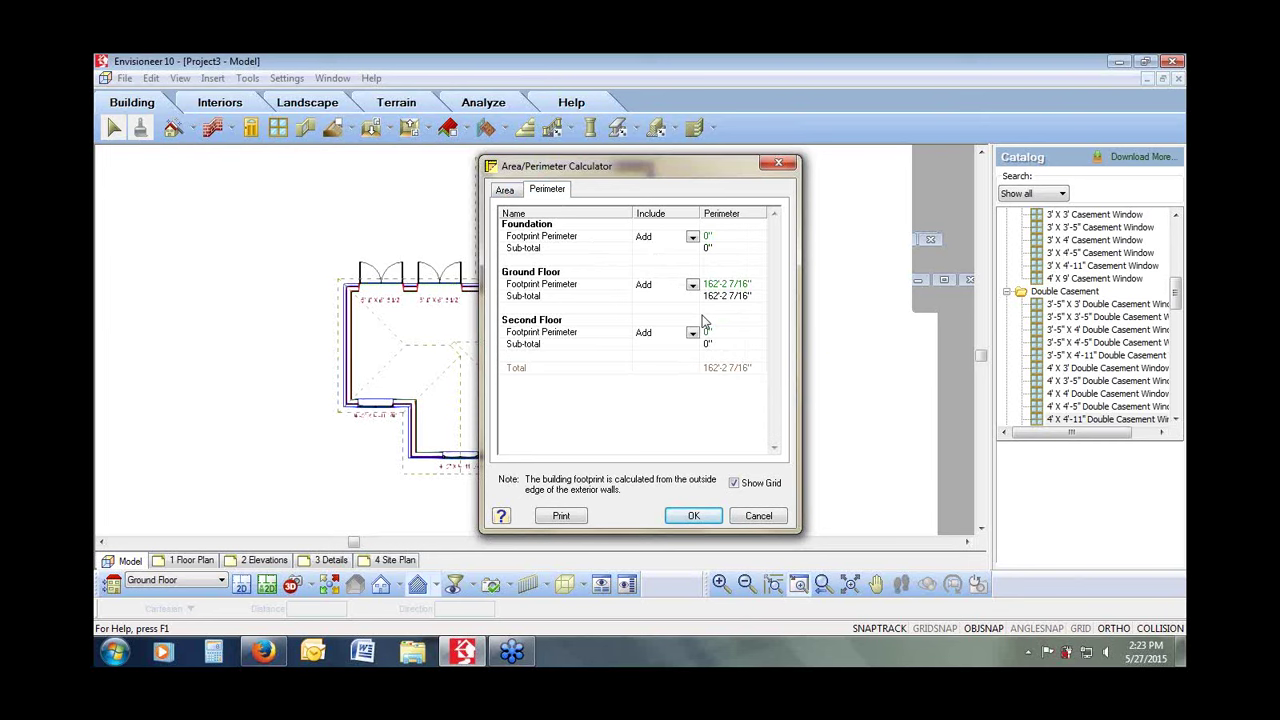
pyautogui.click(759, 520)
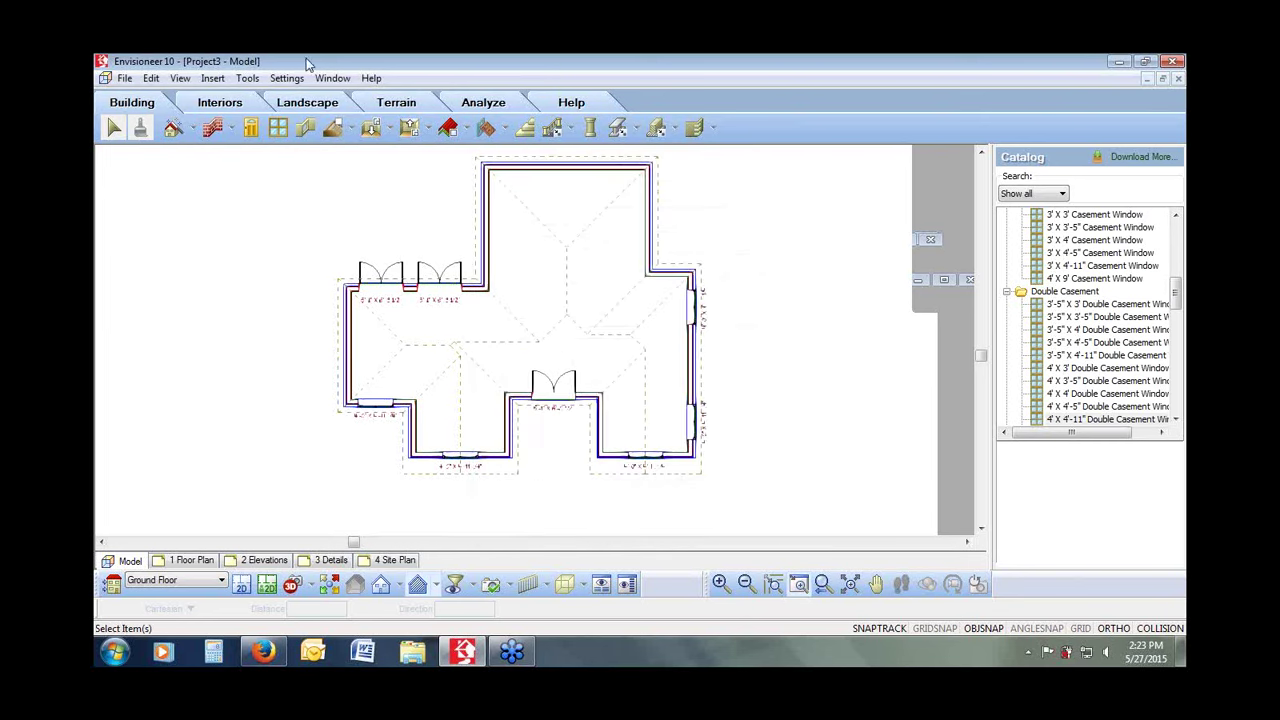
# Step: Generate the project estimate, enlarge its window to full screen and narrow the item code column of the quantity report
pyautogui.click(247, 78)
pyautogui.moveTo(270, 156)
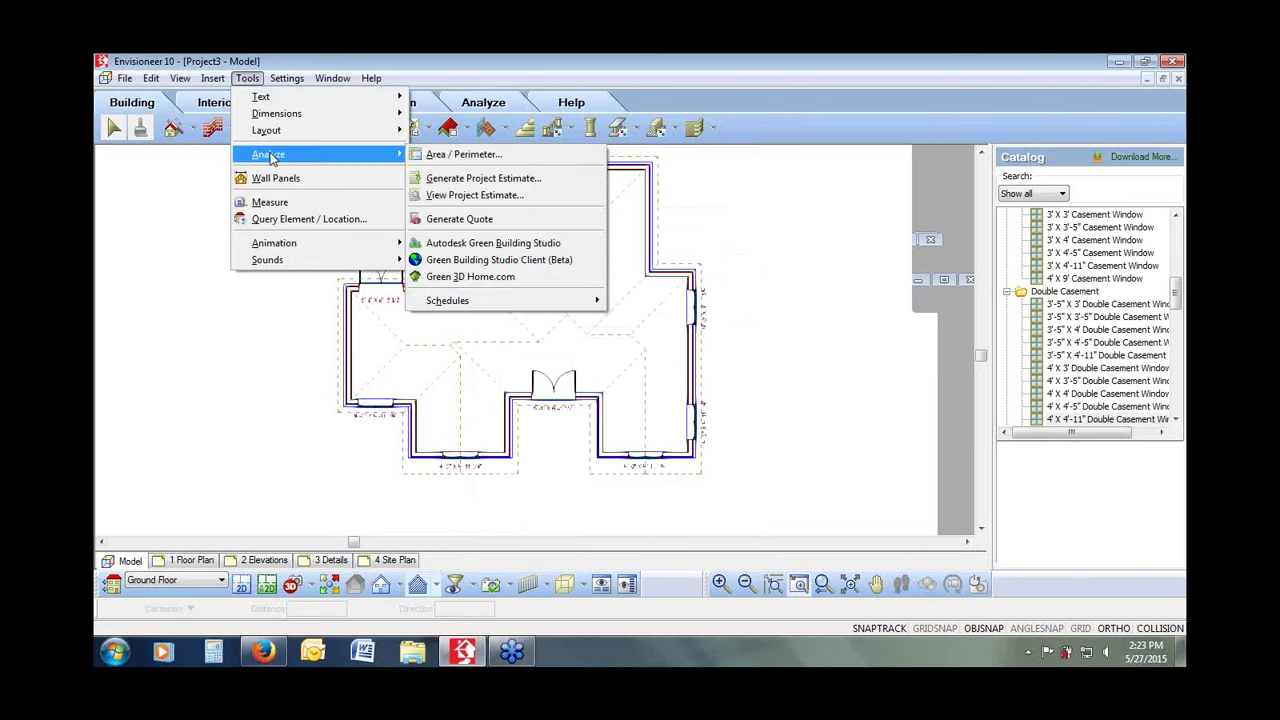
pyautogui.click(478, 180)
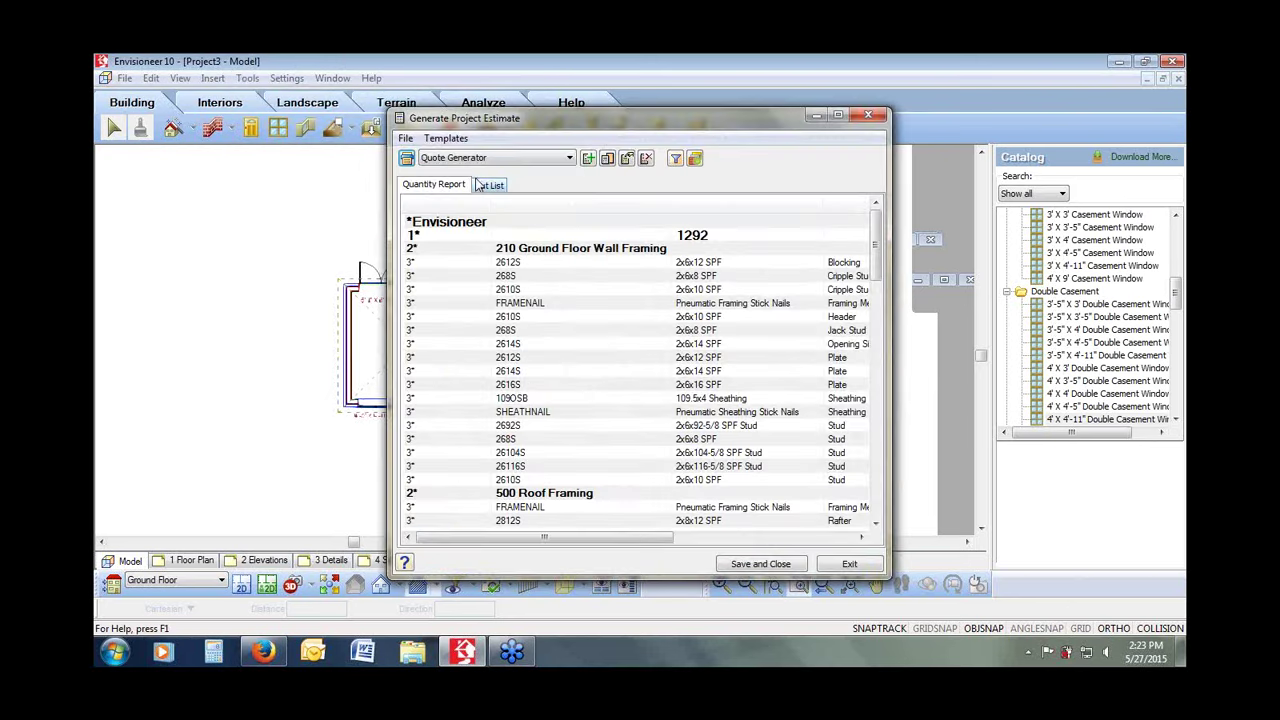
pyautogui.click(838, 115)
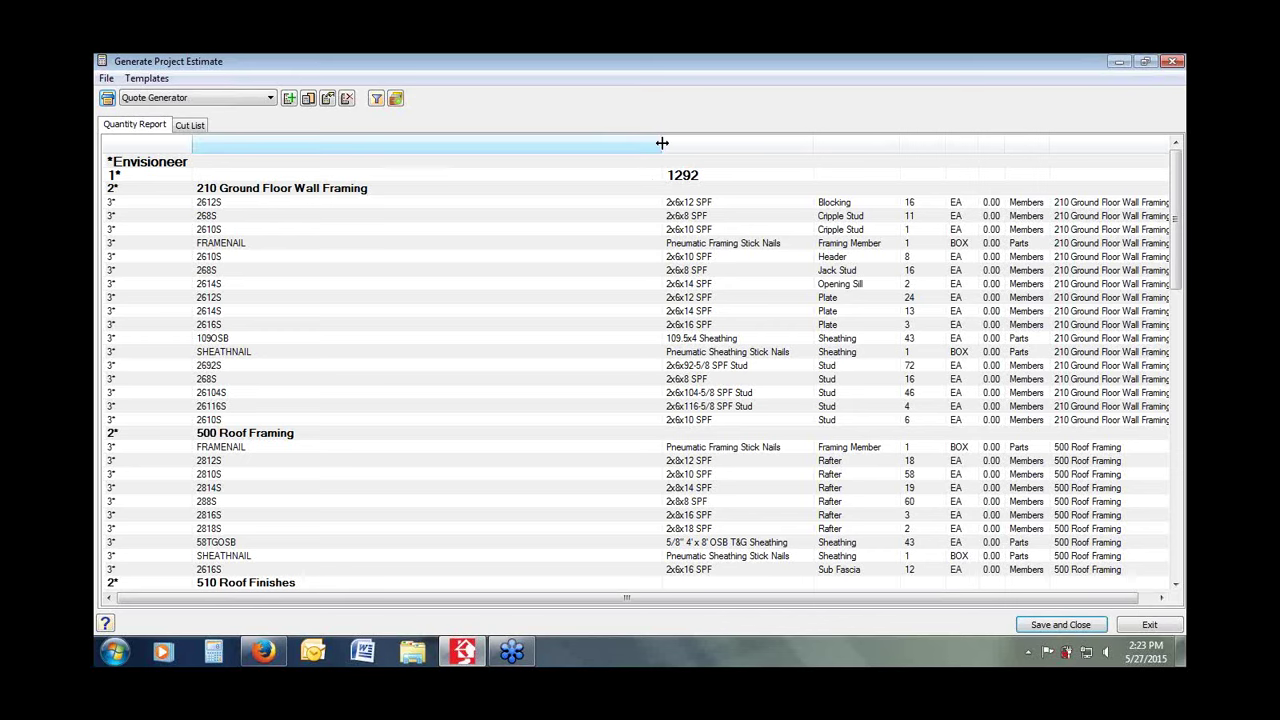
pyautogui.moveTo(662, 143); pyautogui.dragTo(434, 148)
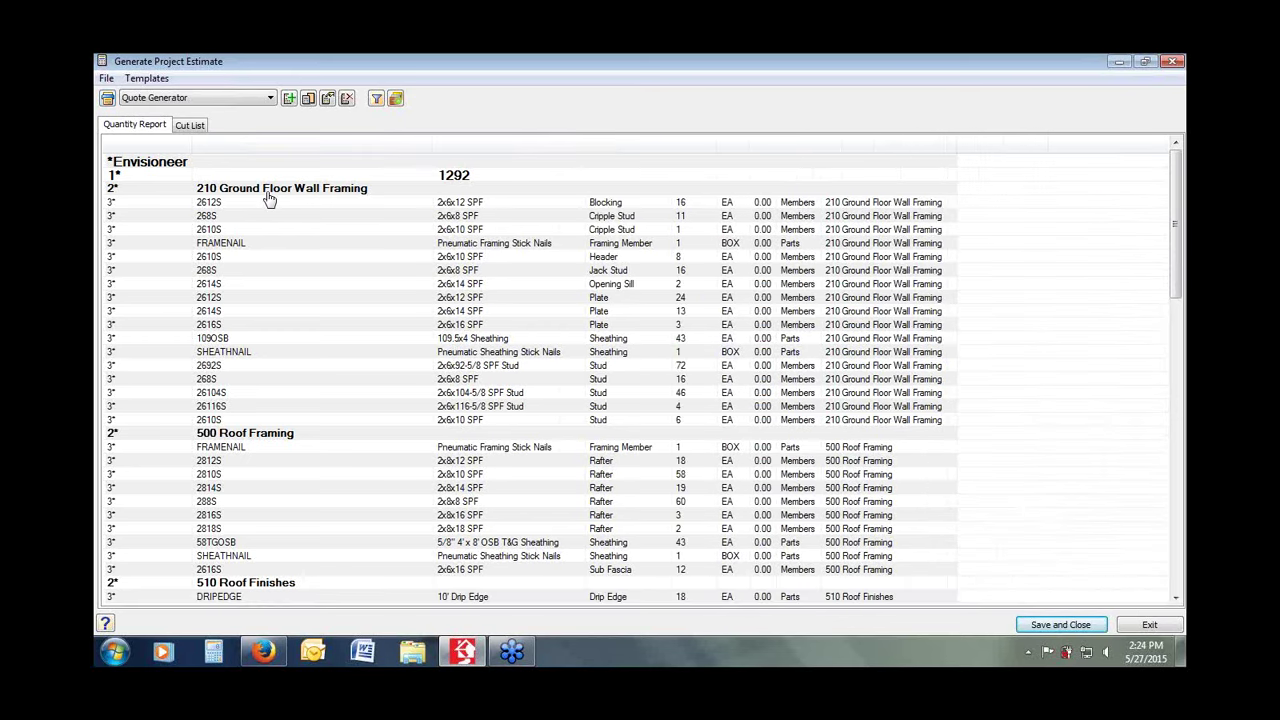
# Step: Examine the ground floor wall framing and roof framing rows in the quantity report, including headers, plates, sheathing, studs and rafters
pyautogui.click(619, 262)
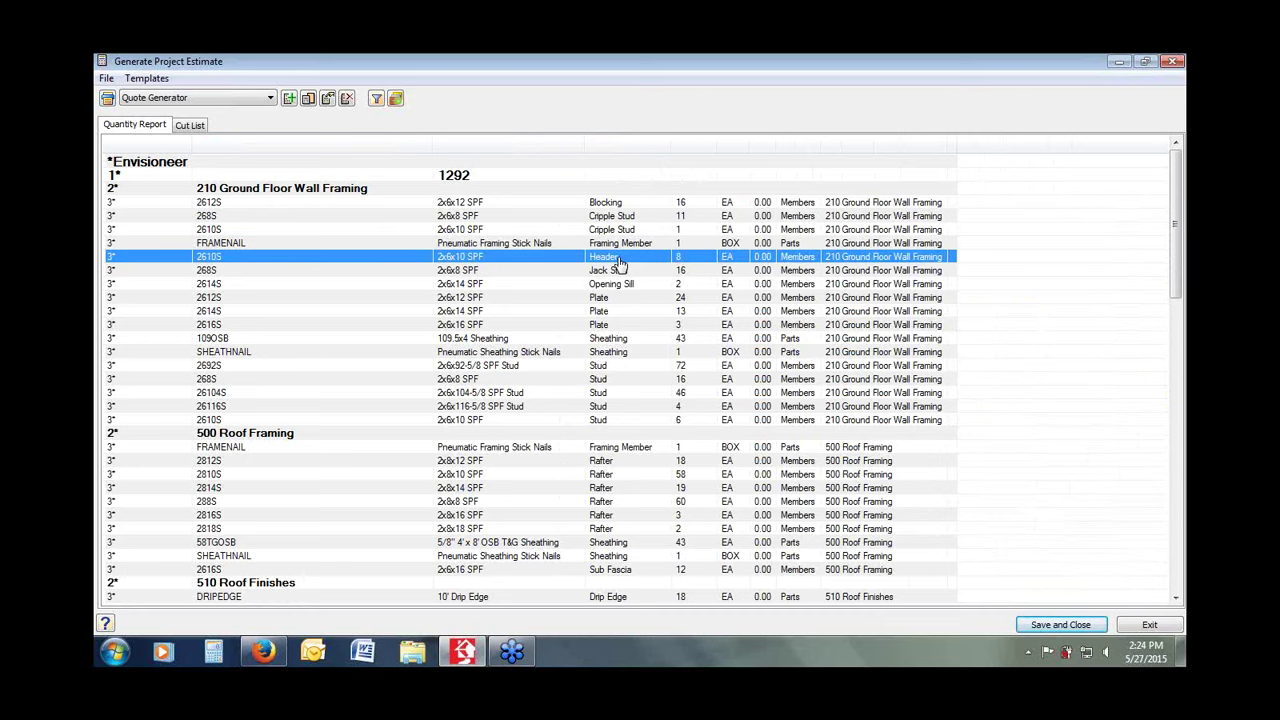
pyautogui.click(622, 299)
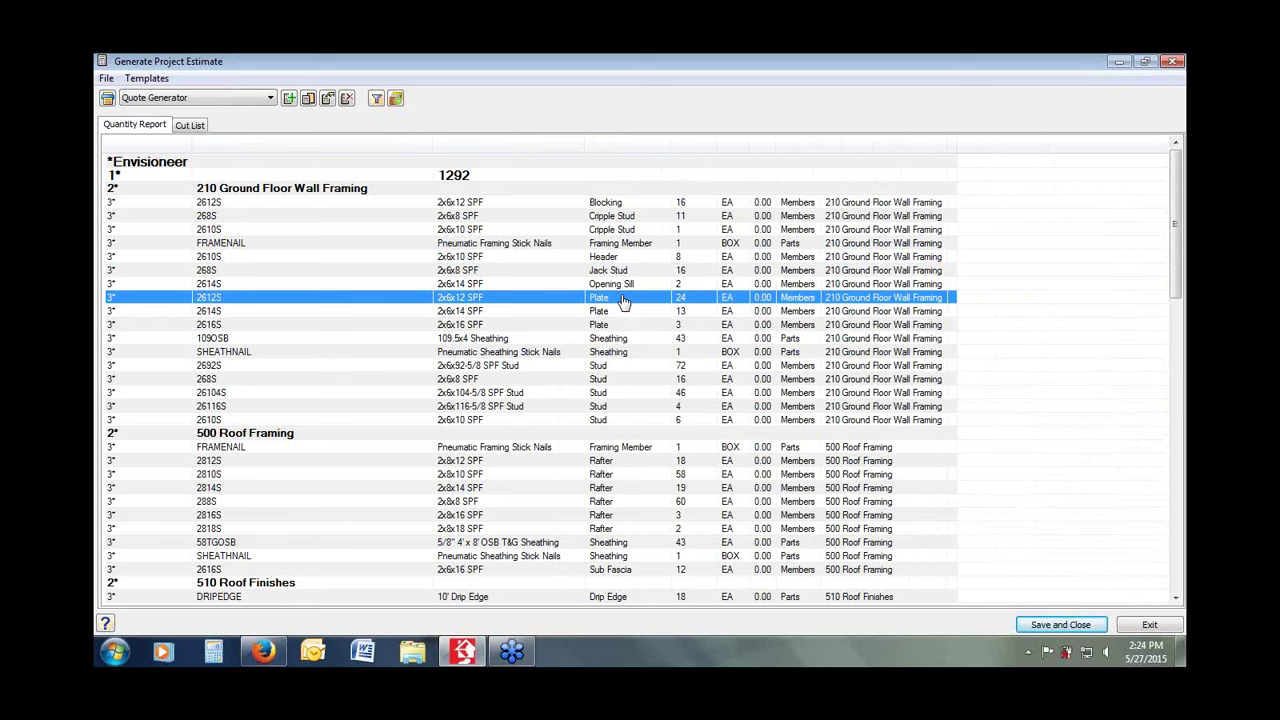
pyautogui.click(526, 314)
pyautogui.click(522, 327)
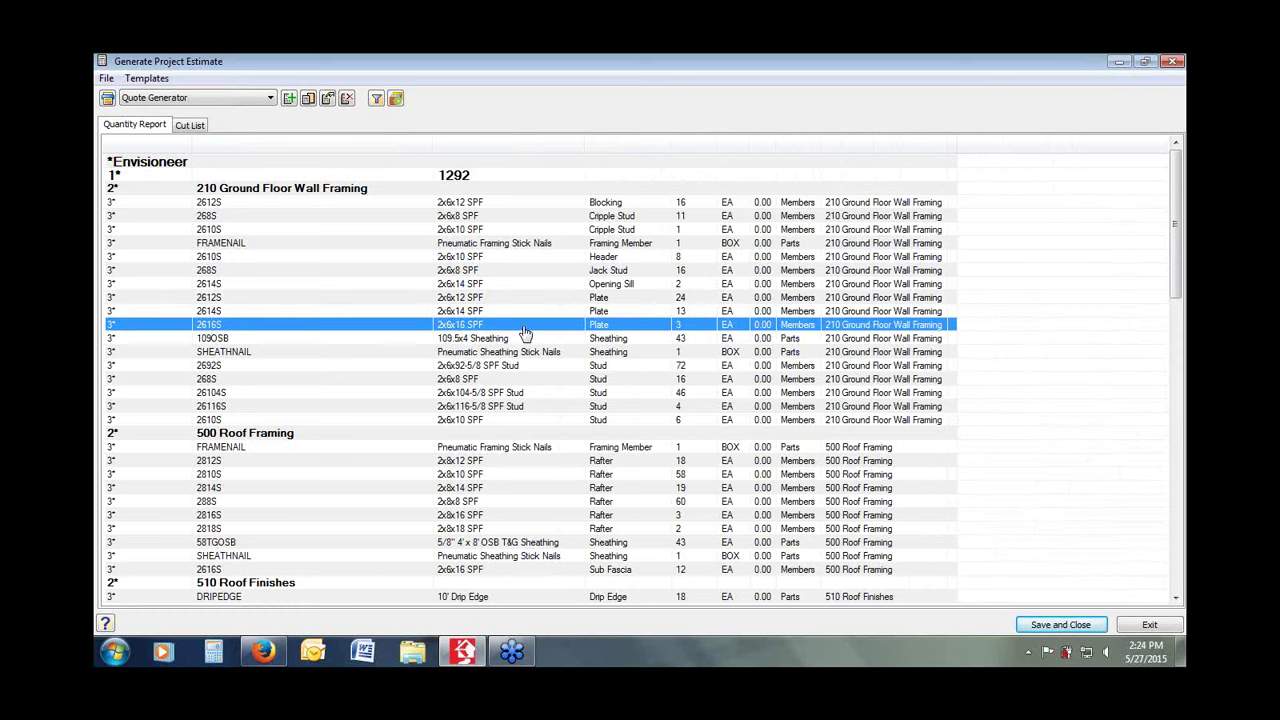
pyautogui.click(528, 340)
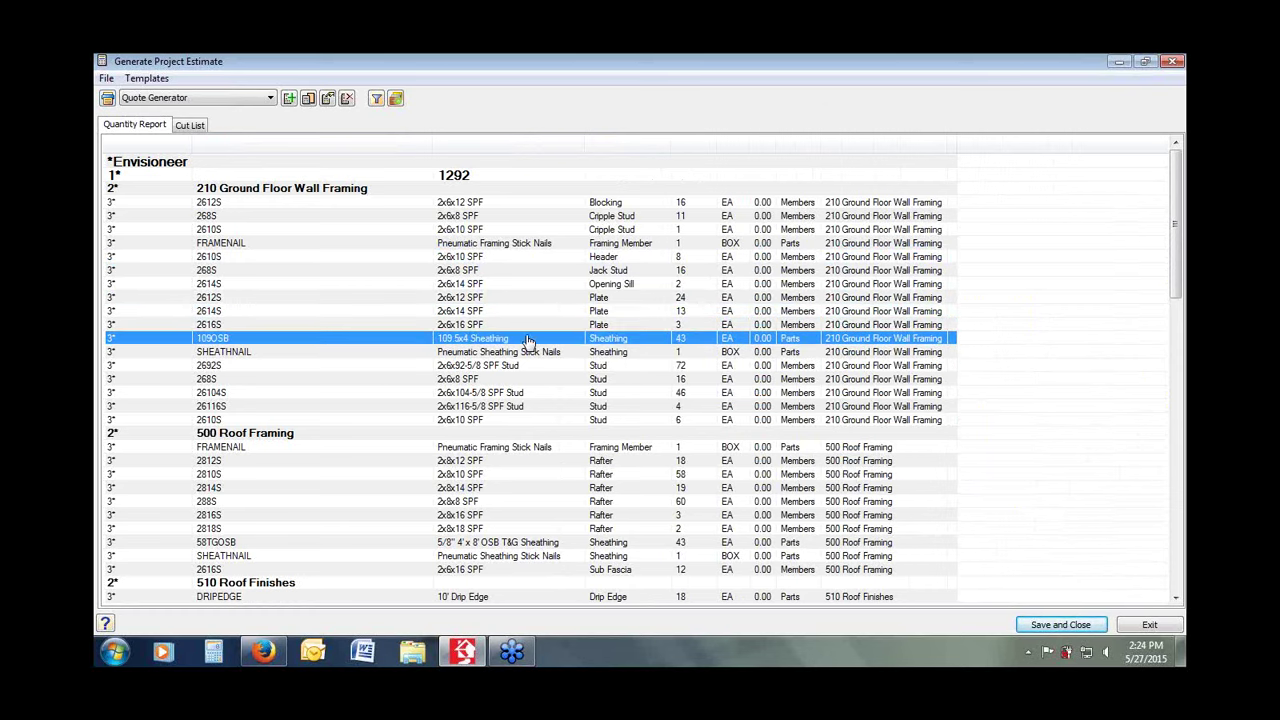
pyautogui.click(644, 383)
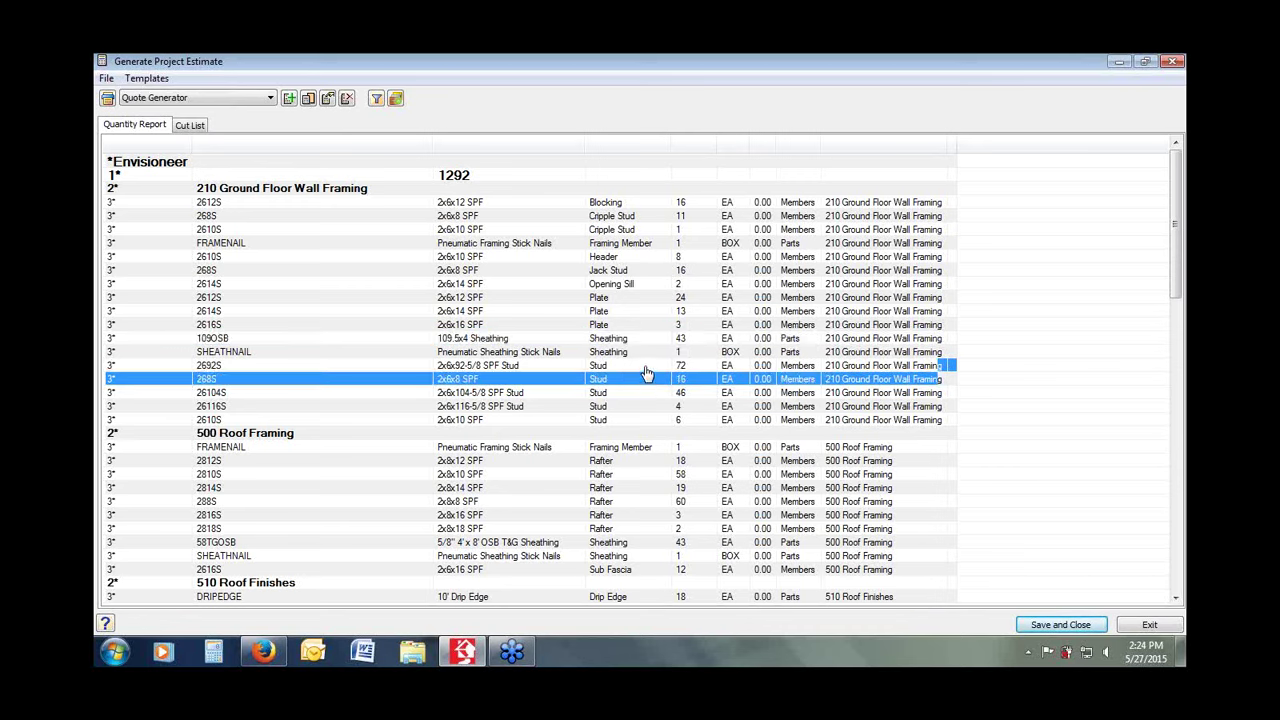
pyautogui.click(646, 367)
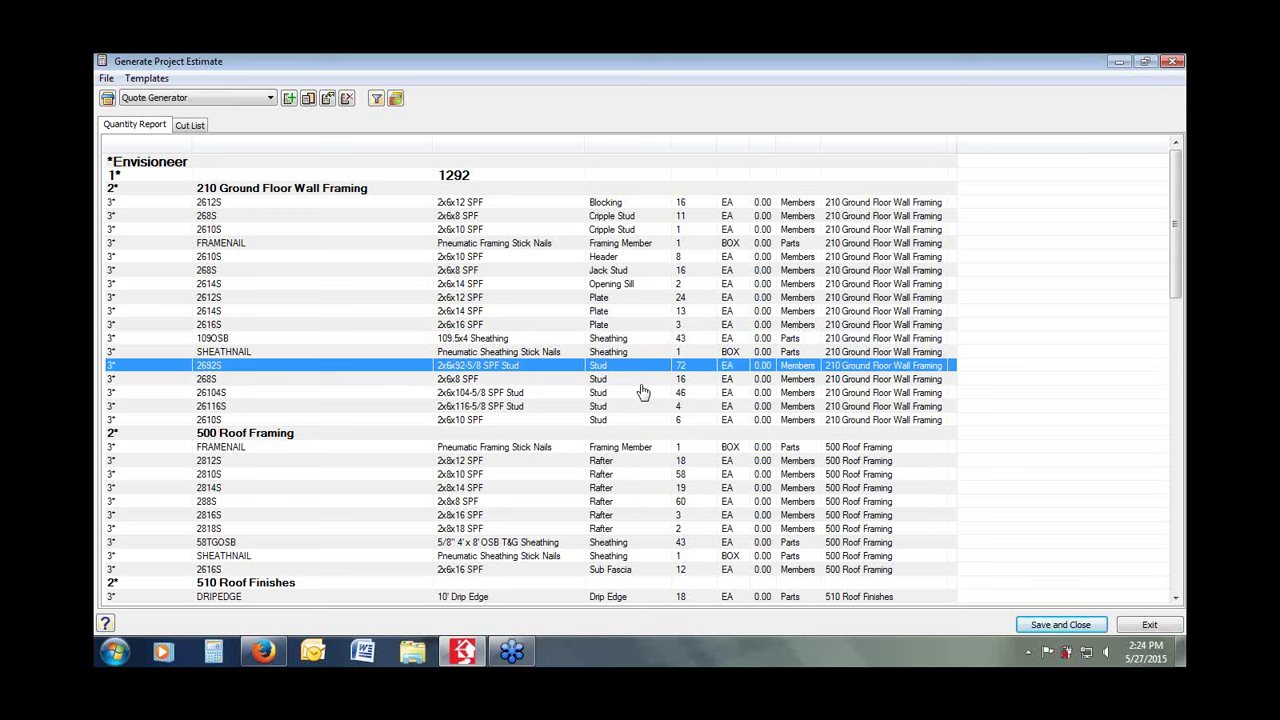
pyautogui.click(491, 476)
pyautogui.click(491, 490)
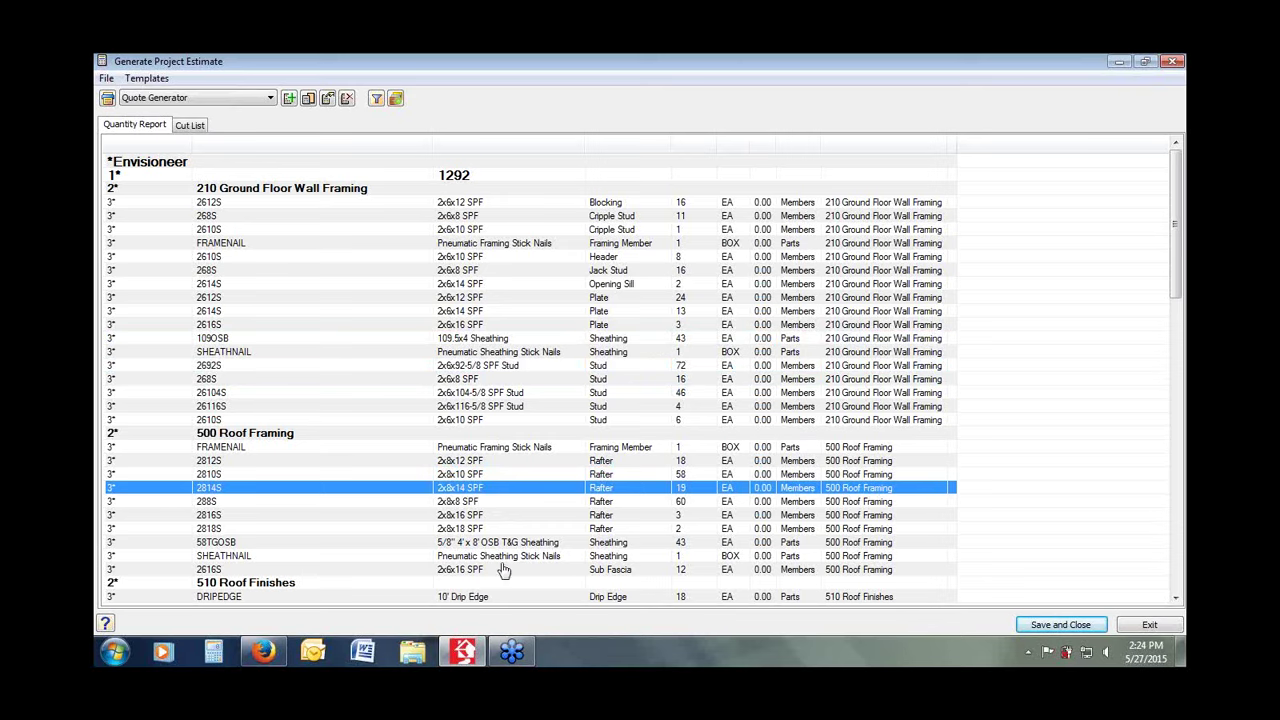
# Step: Examine the rest of the quantity report, from the drip edge and asphalt shingles under roof finishes to the 999 Measurements section
pyautogui.click(1176, 598)
pyautogui.scroll(-8, 420, 238)
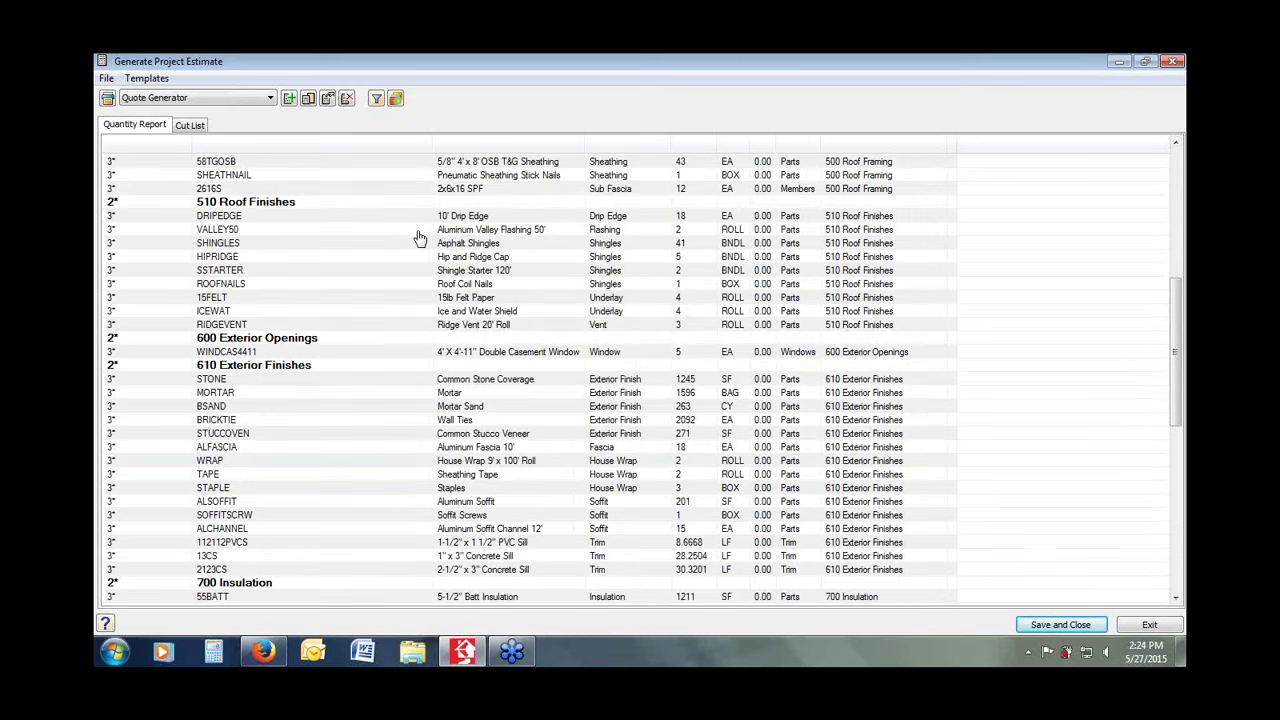
pyautogui.click(469, 218)
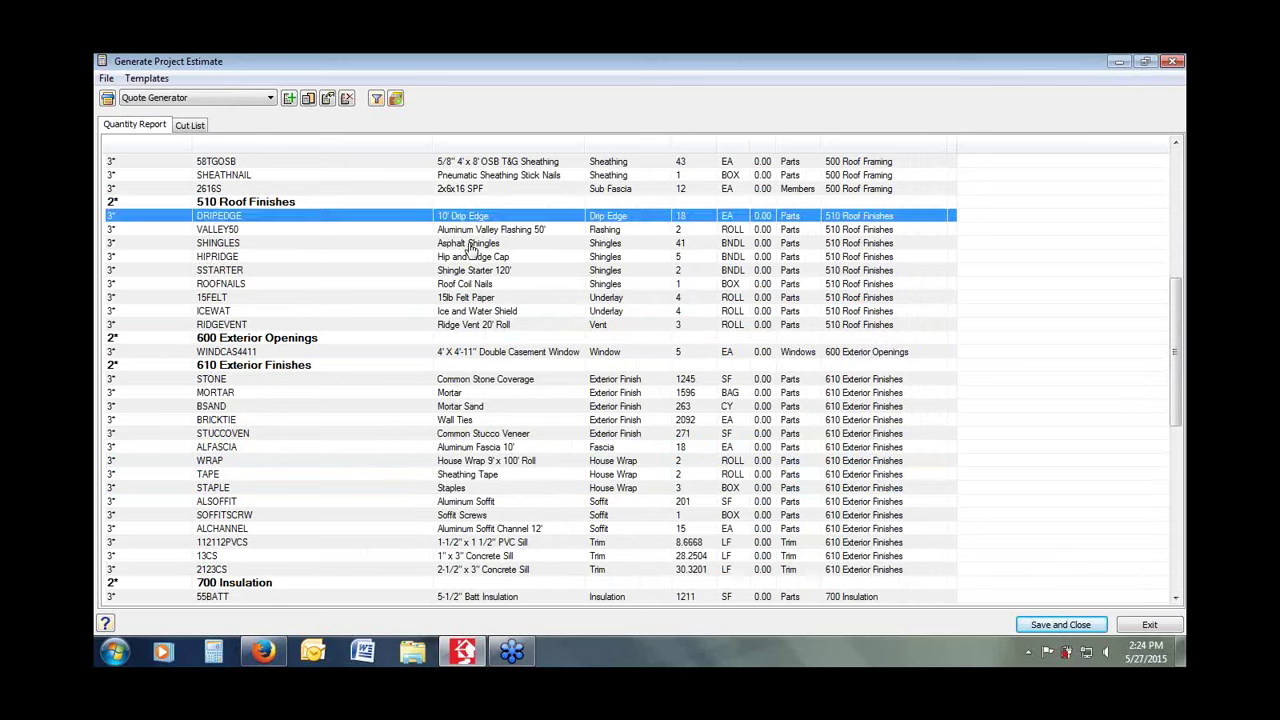
pyautogui.click(472, 246)
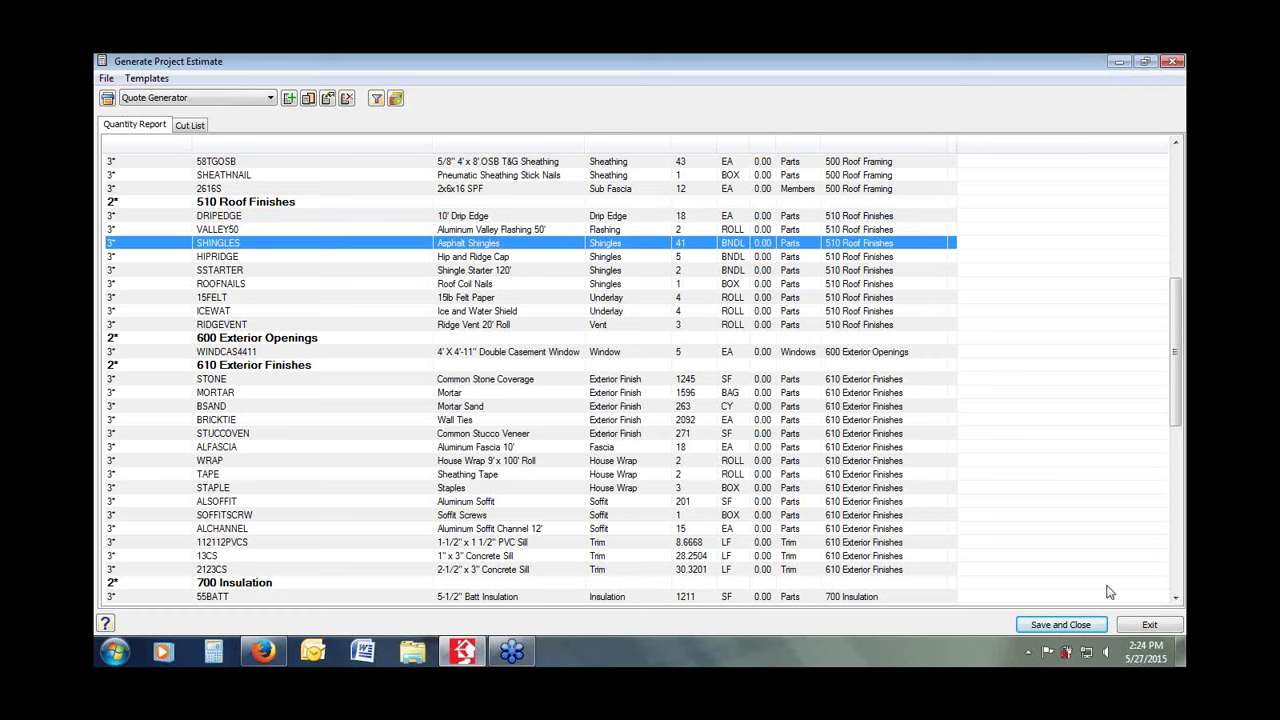
pyautogui.moveTo(1176, 600); pyautogui.dragTo(1176, 600)
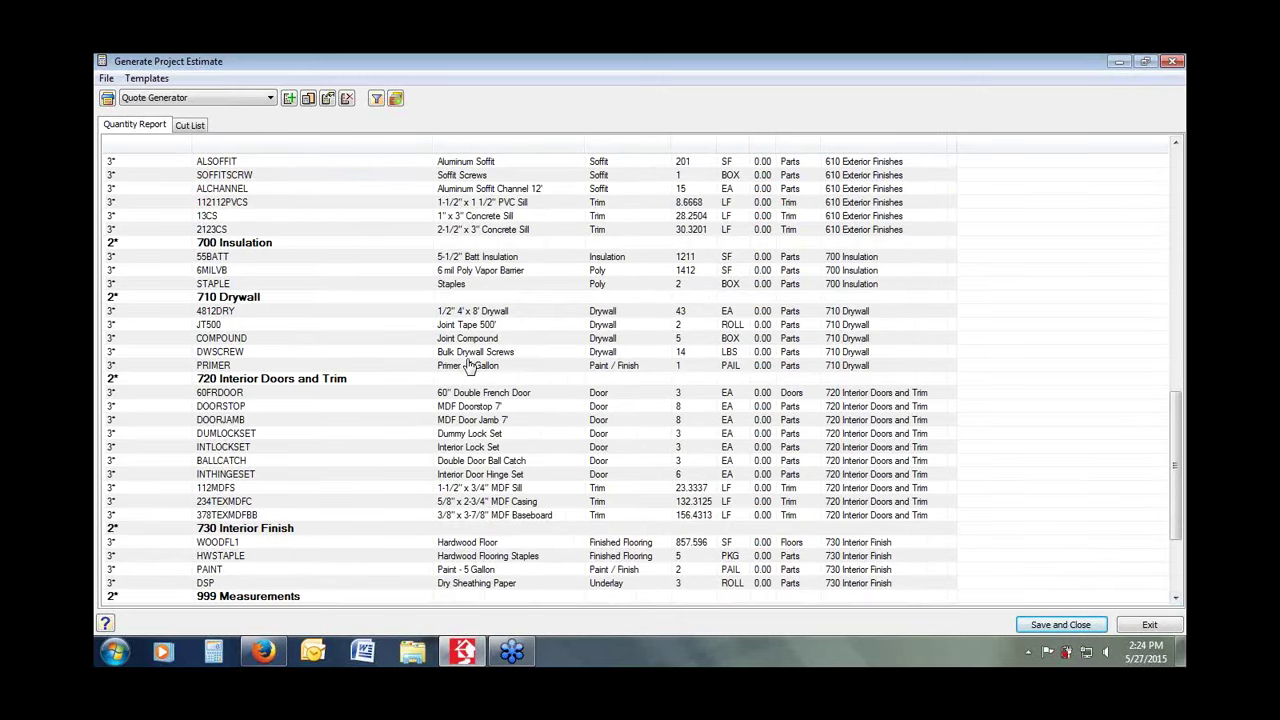
pyautogui.click(1176, 597)
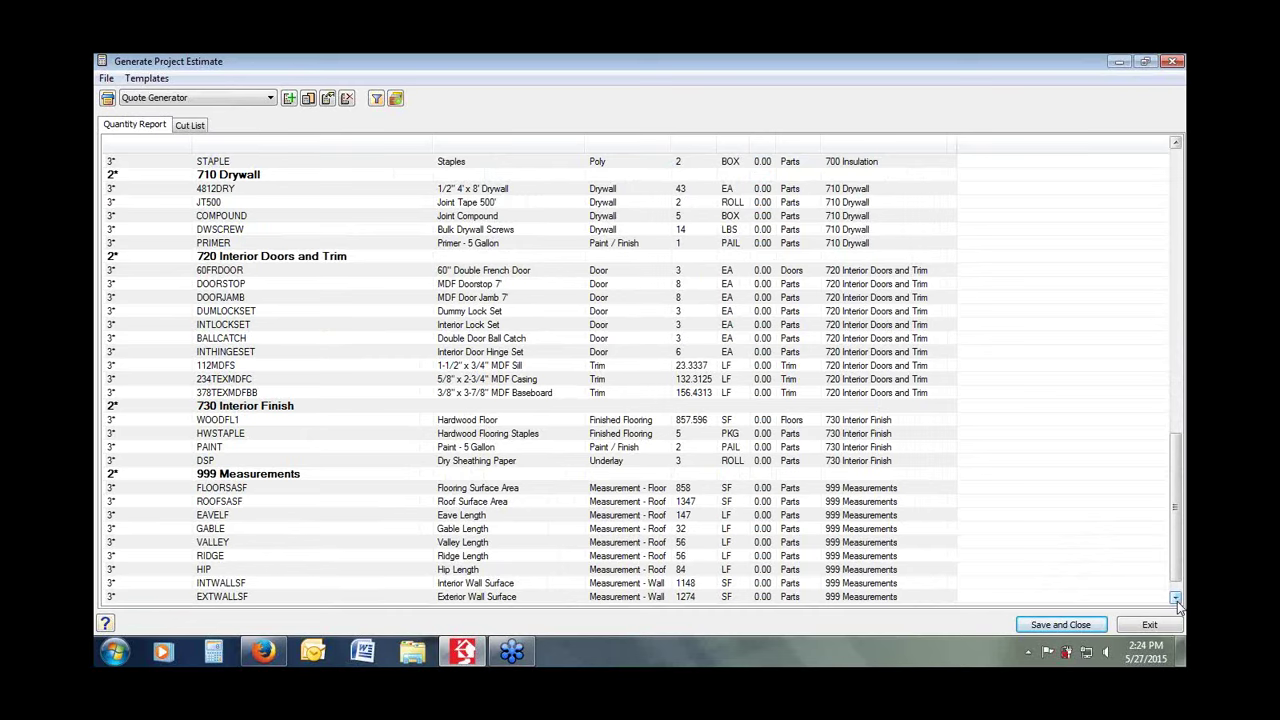
pyautogui.click(1175, 597)
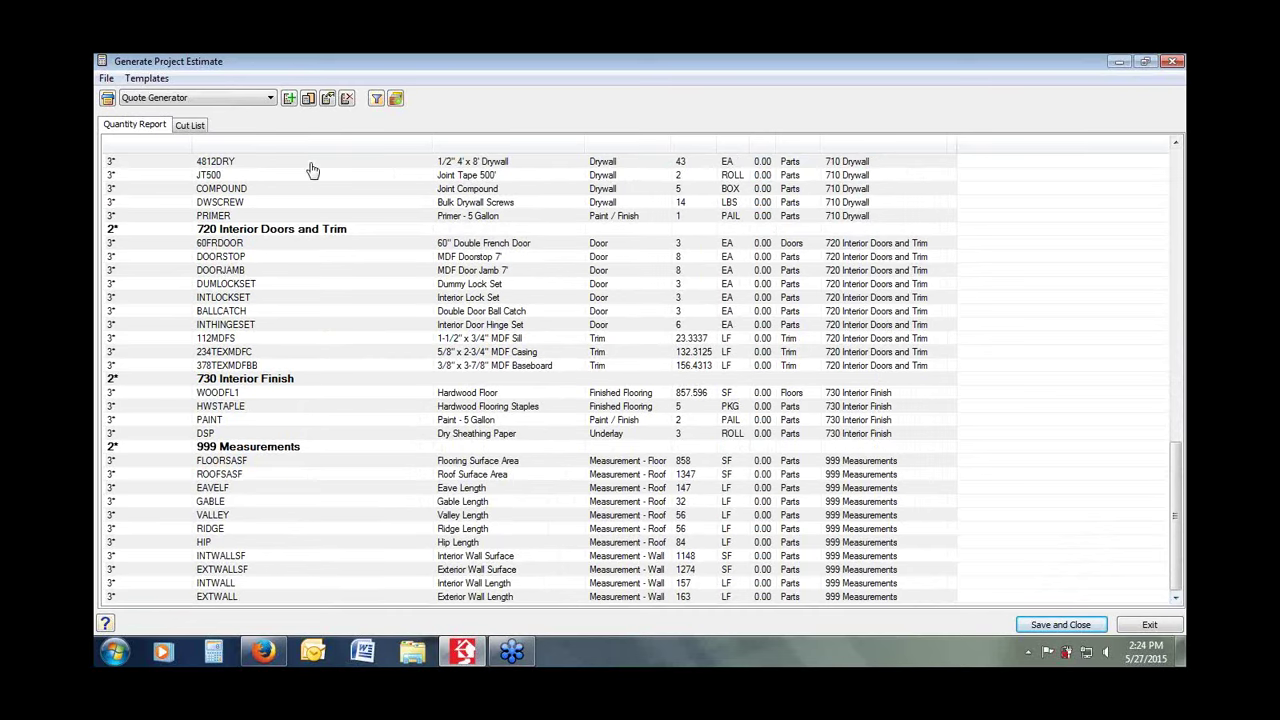
# Step: Look through the available estimate report templates, keep Quote Generator, and exit the project estimate without saving
pyautogui.click(270, 98)
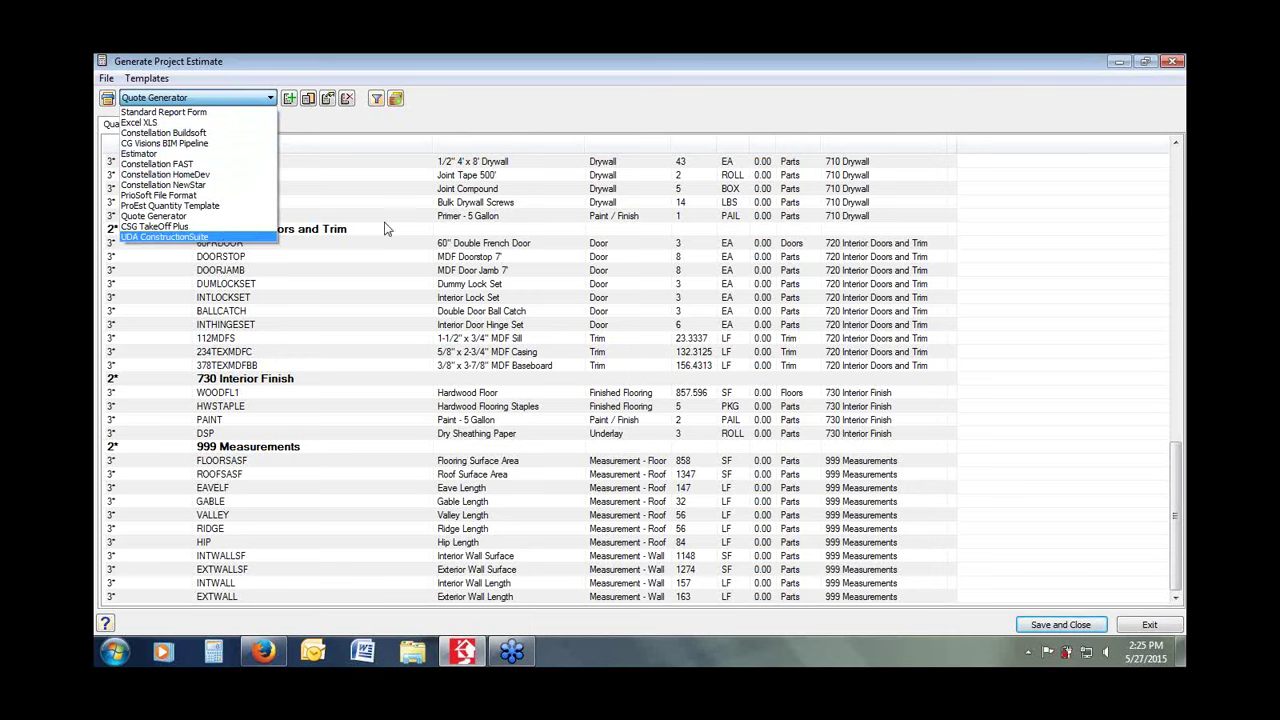
pyautogui.click(559, 130)
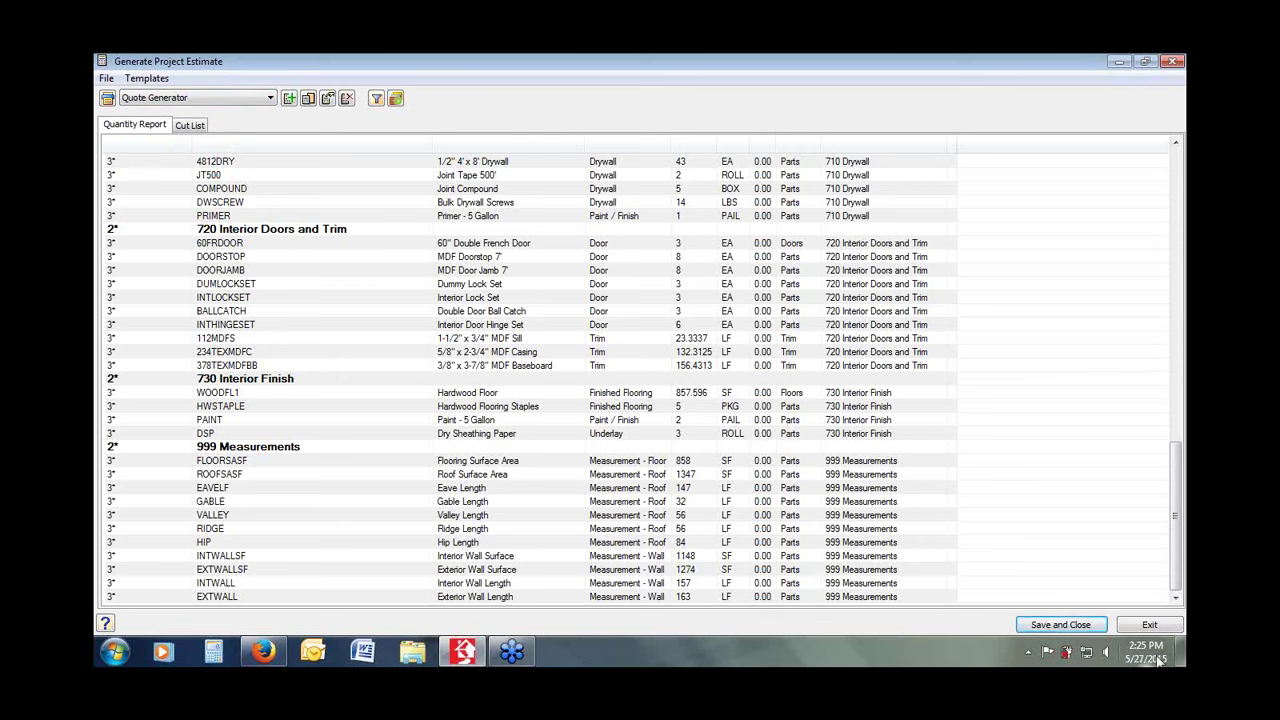
pyautogui.click(1150, 625)
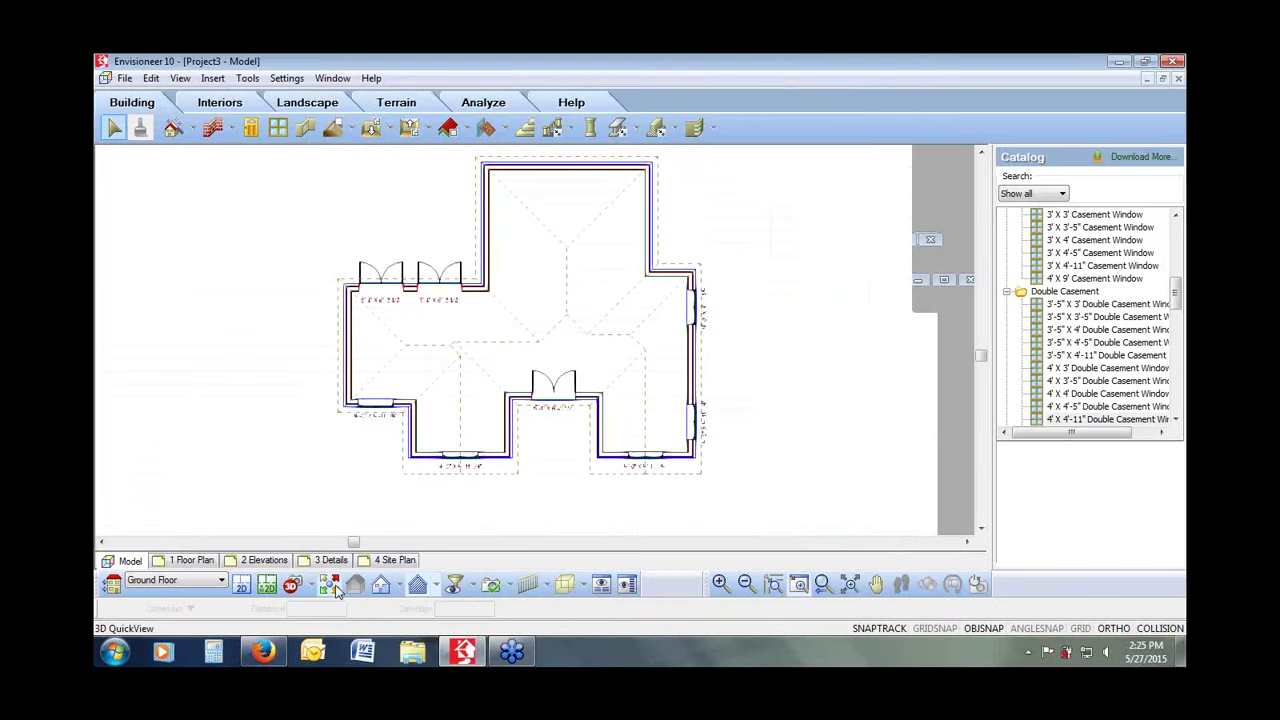
# Step: Show the house in a 3D QuickView from its front-left corner and display only the framing
pyautogui.click(331, 587)
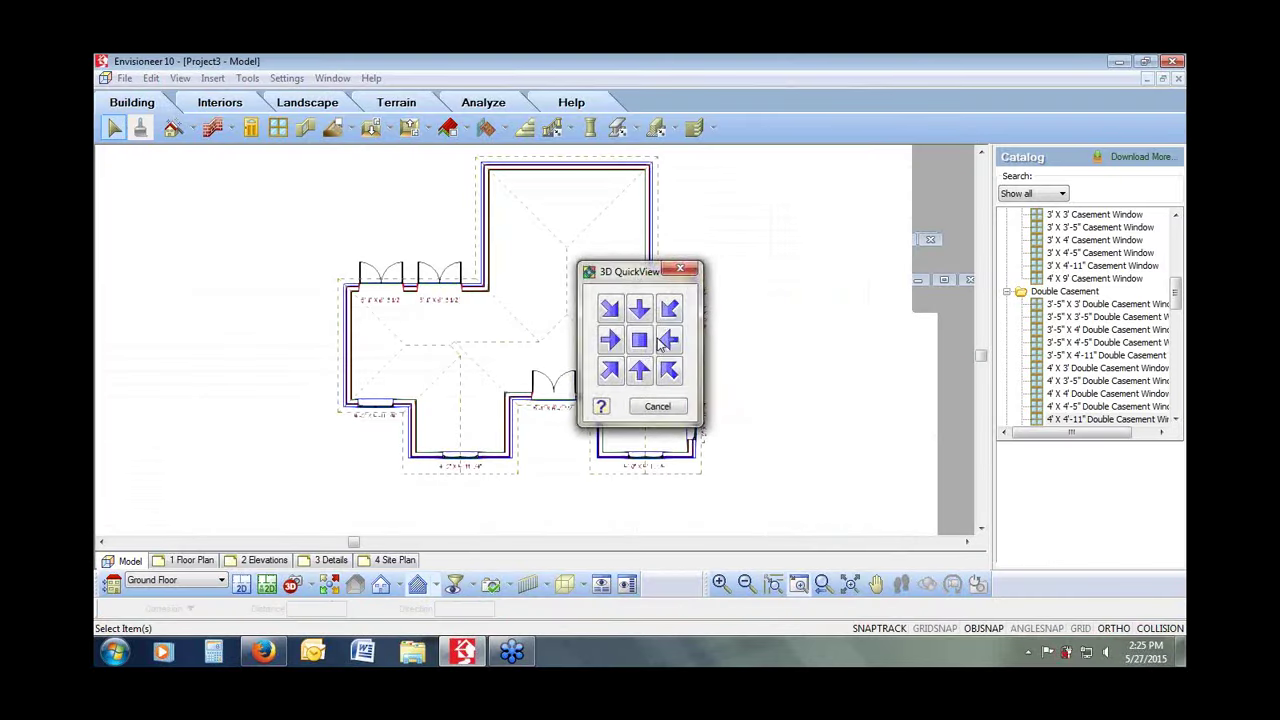
pyautogui.click(610, 371)
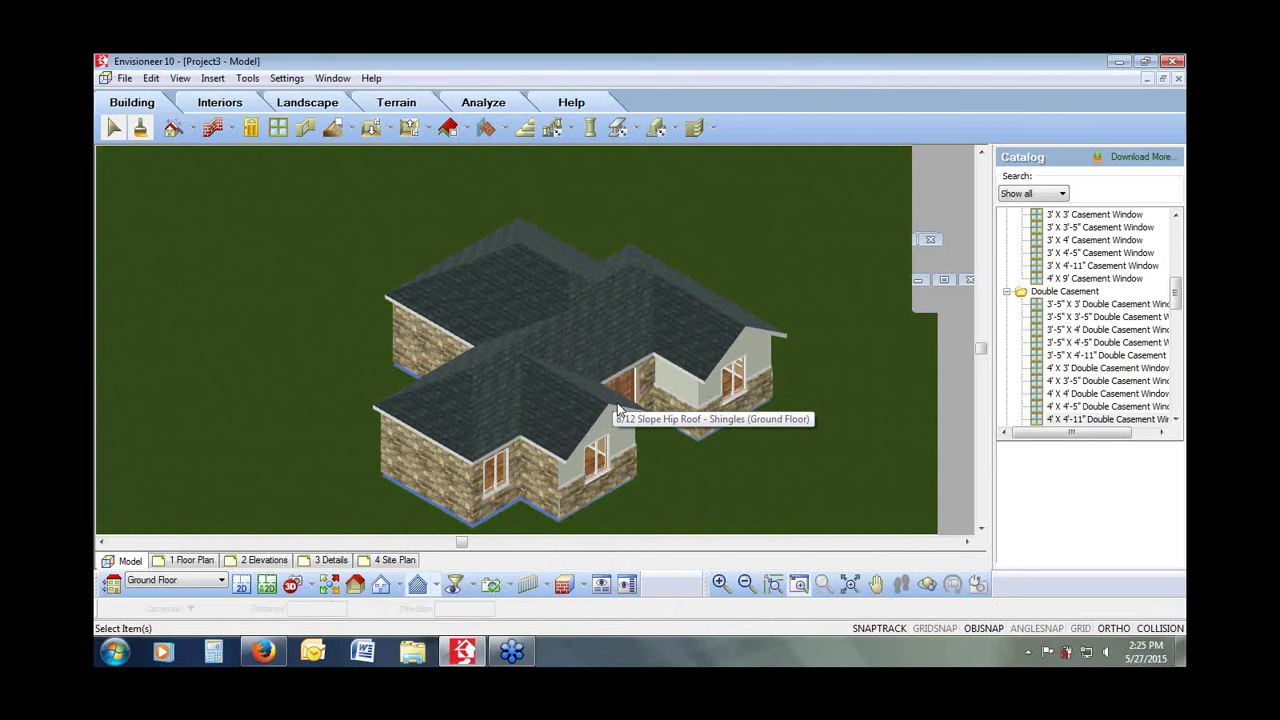
pyautogui.click(180, 78)
pyautogui.moveTo(214, 306)
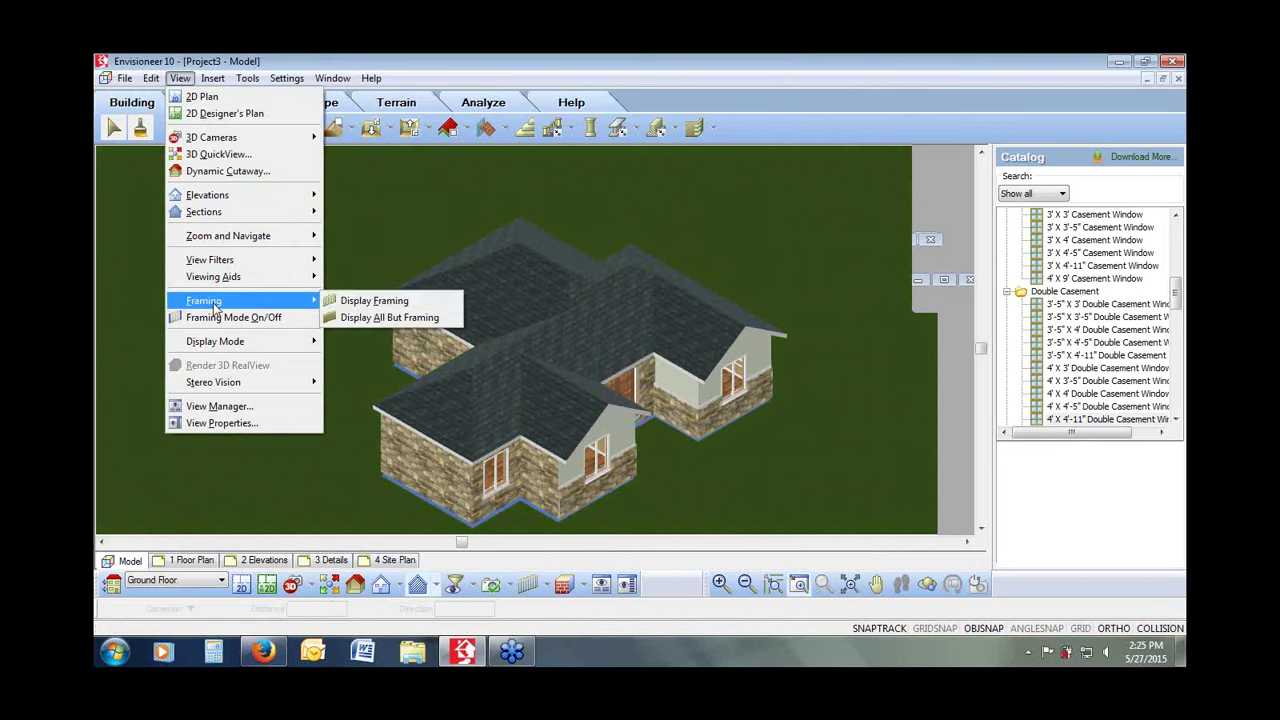
pyautogui.click(353, 301)
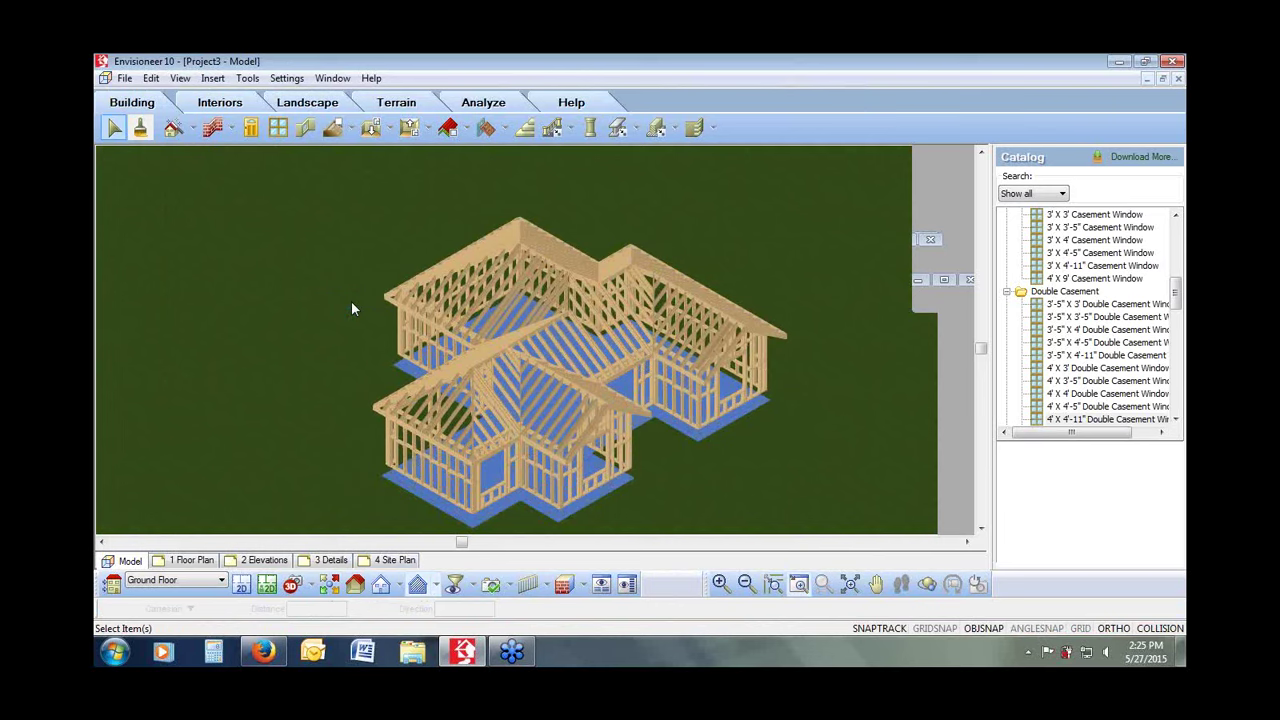
# Step: Zoom in on the corner wall framing and try setting the ground floor's infill configuration to 16" O/C - Dbl. Top Plate
pyautogui.click(800, 585)
pyautogui.moveTo(772, 327); pyautogui.dragTo(693, 438)
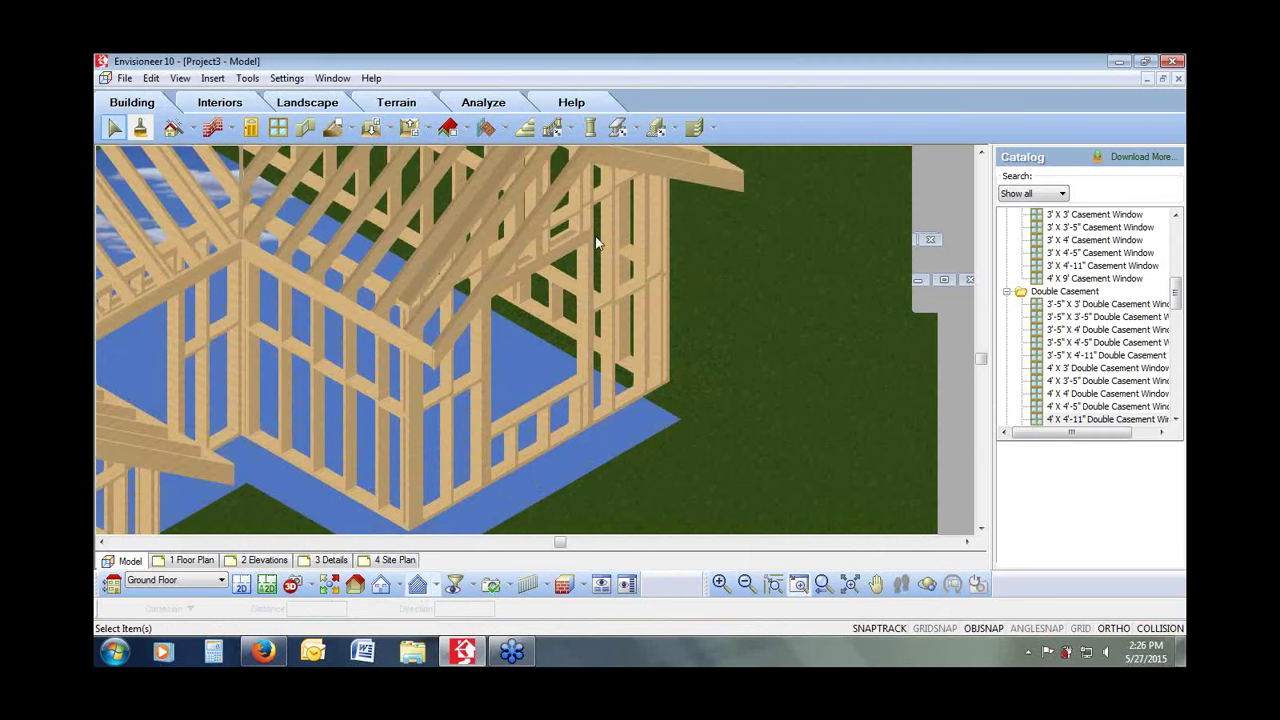
pyautogui.click(286, 78)
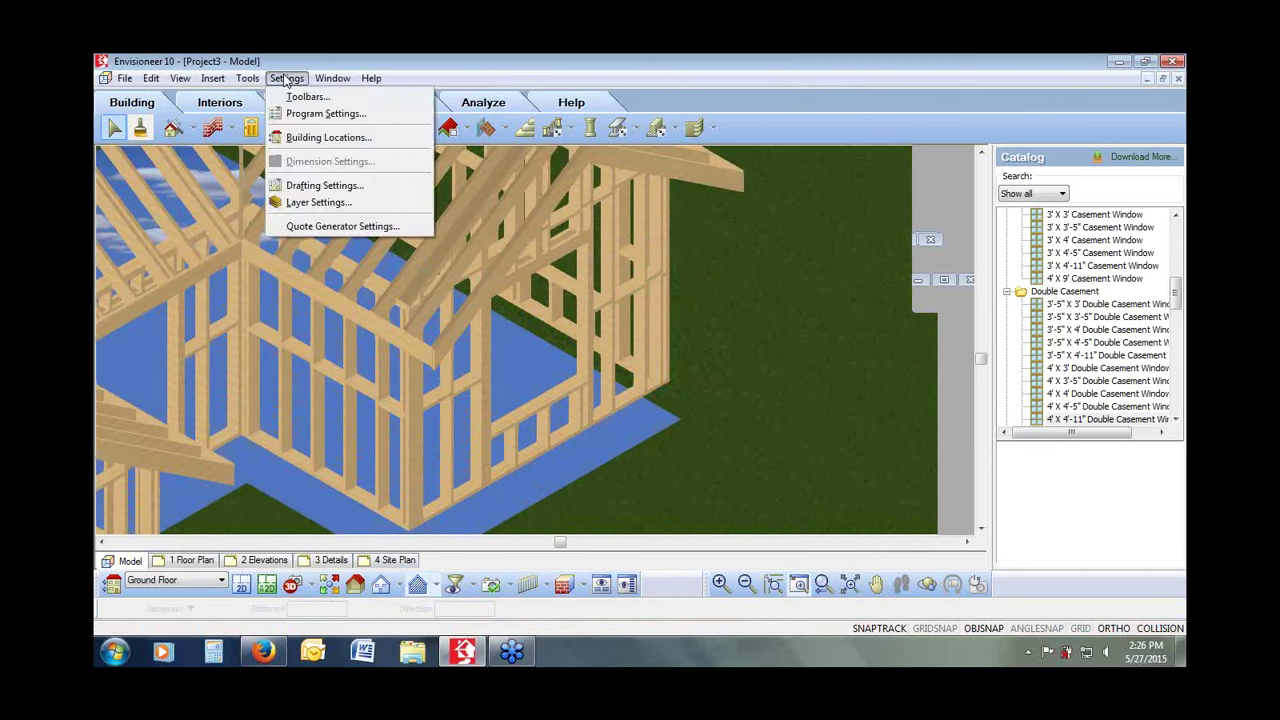
pyautogui.click(307, 139)
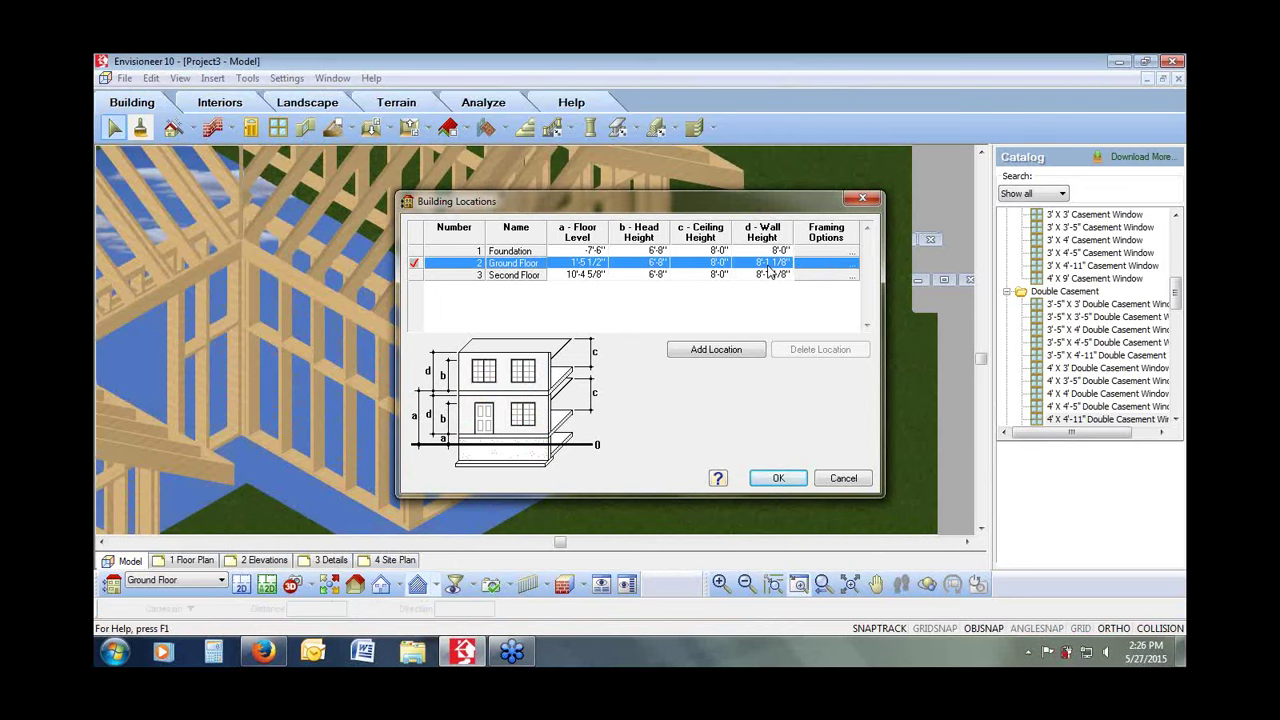
pyautogui.click(822, 264)
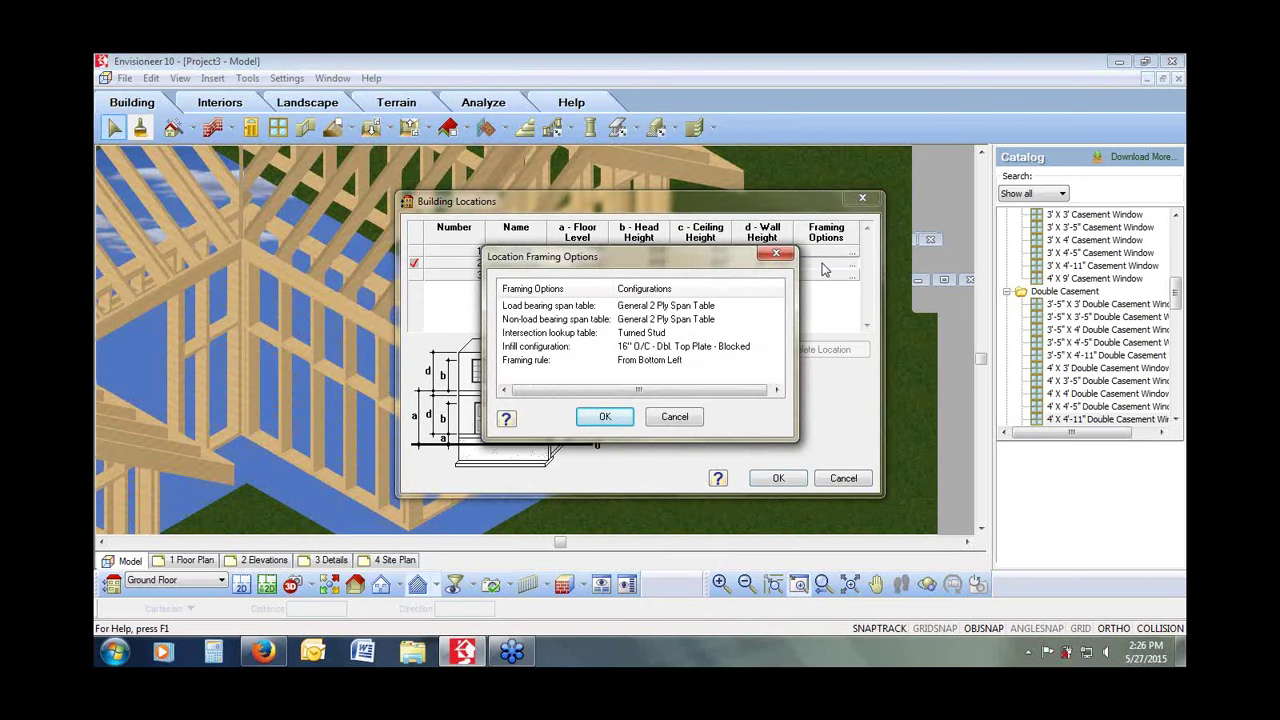
pyautogui.click(656, 350)
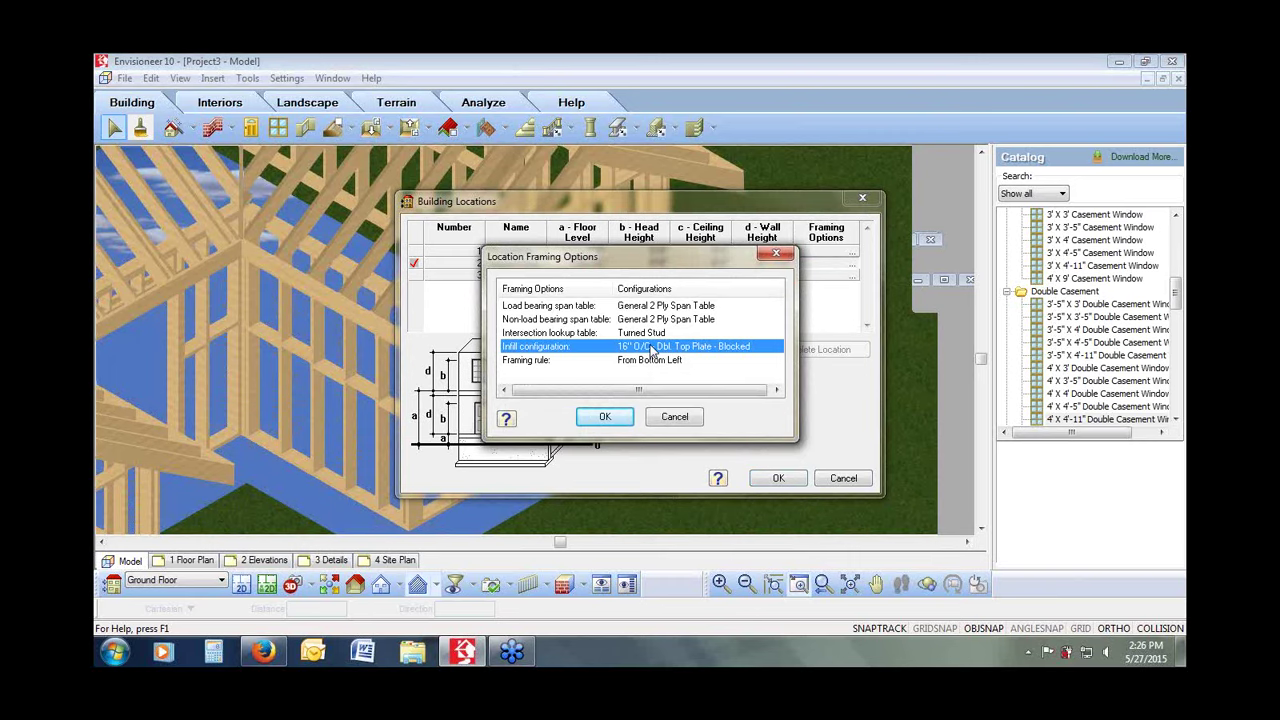
pyautogui.click(652, 347)
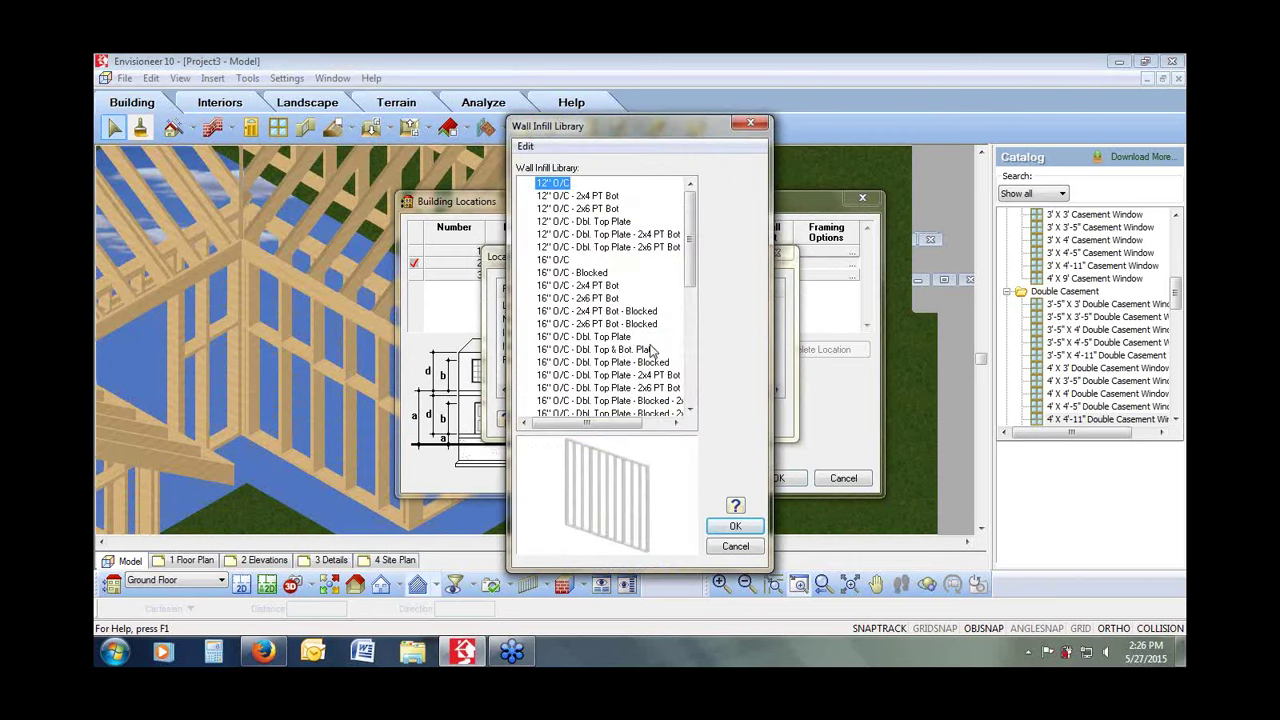
pyautogui.click(620, 337)
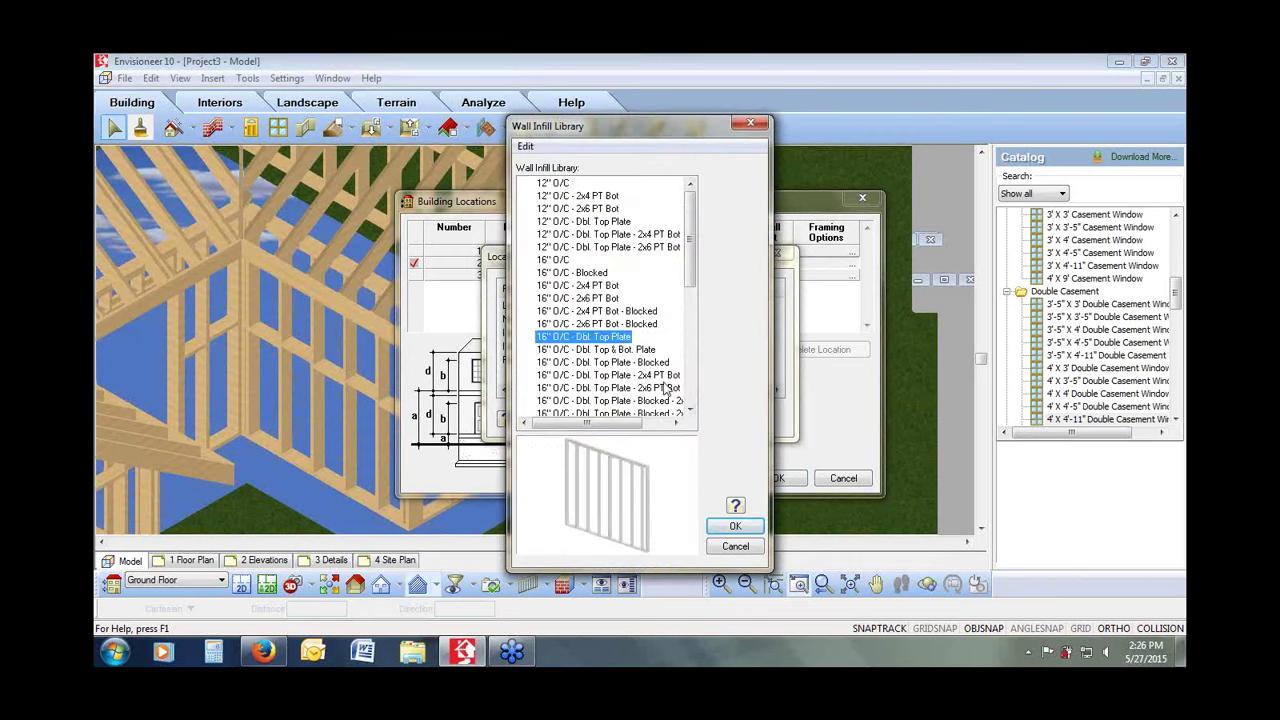
pyautogui.click(733, 526)
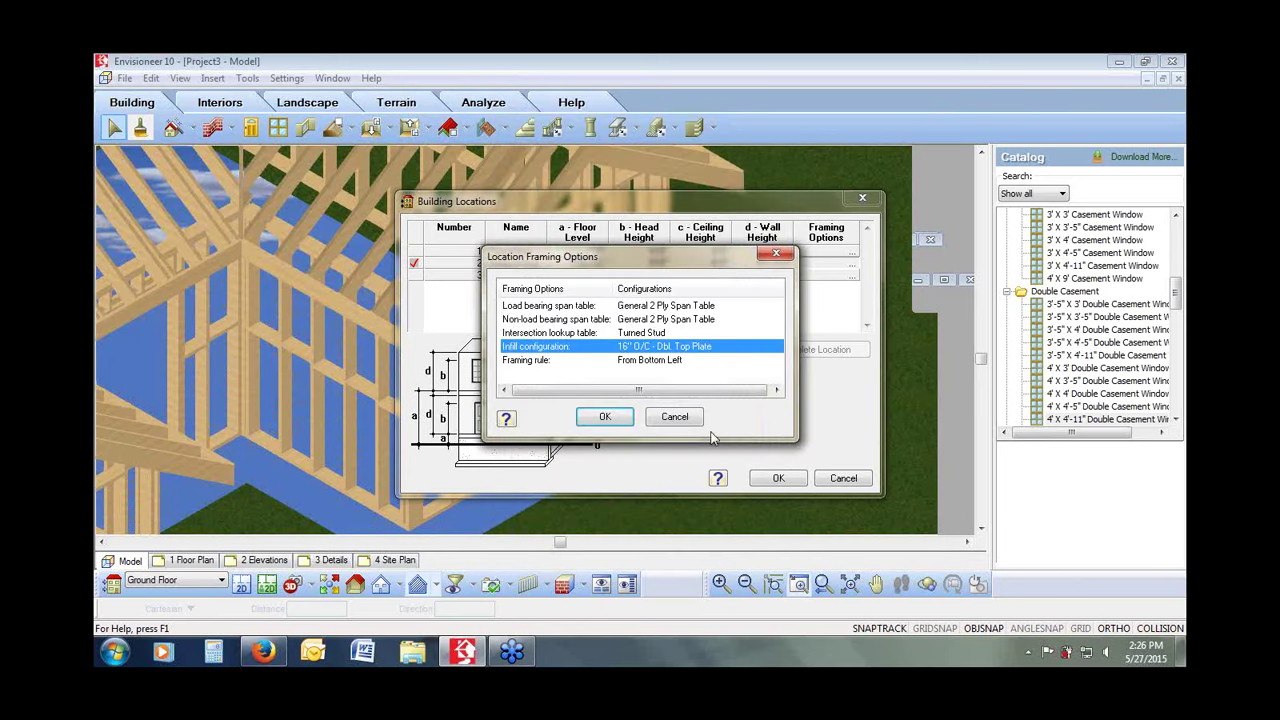
# Step: Examine the General 2 Ply Span Table for load-bearing walls, and leave the framing options and building locations without saving
pyautogui.doubleClick(685, 307)
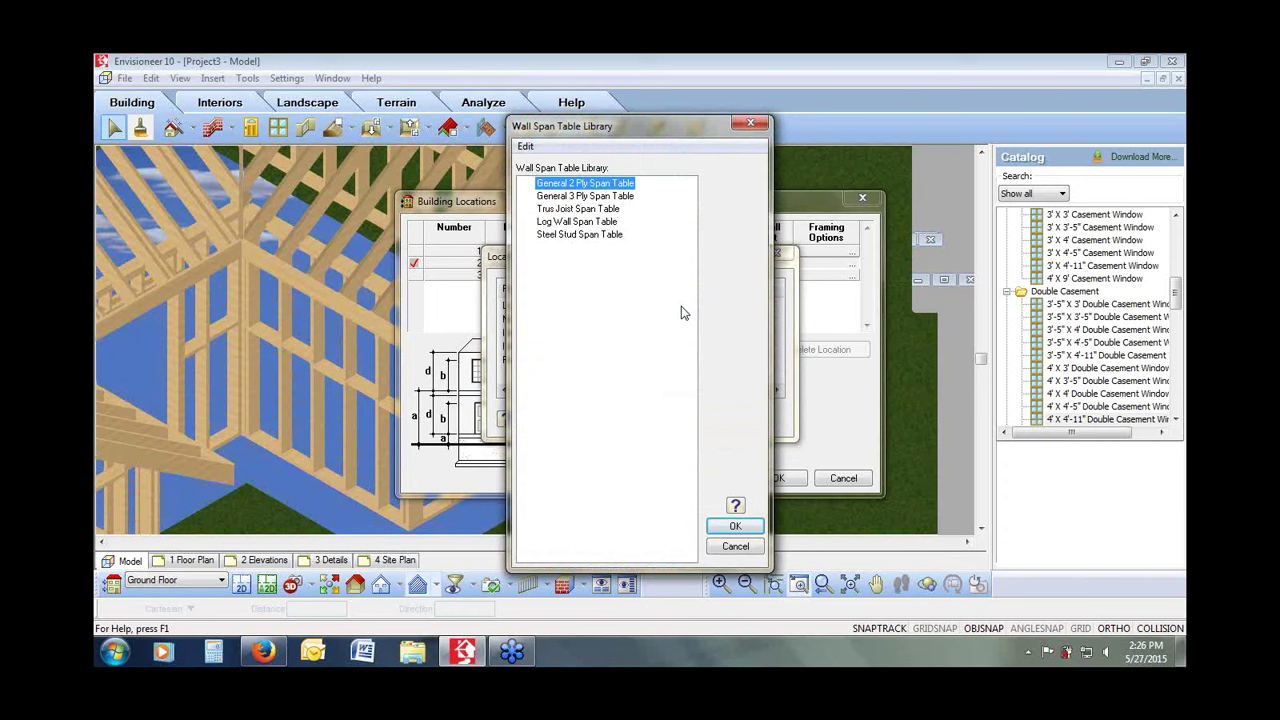
pyautogui.doubleClick(588, 184)
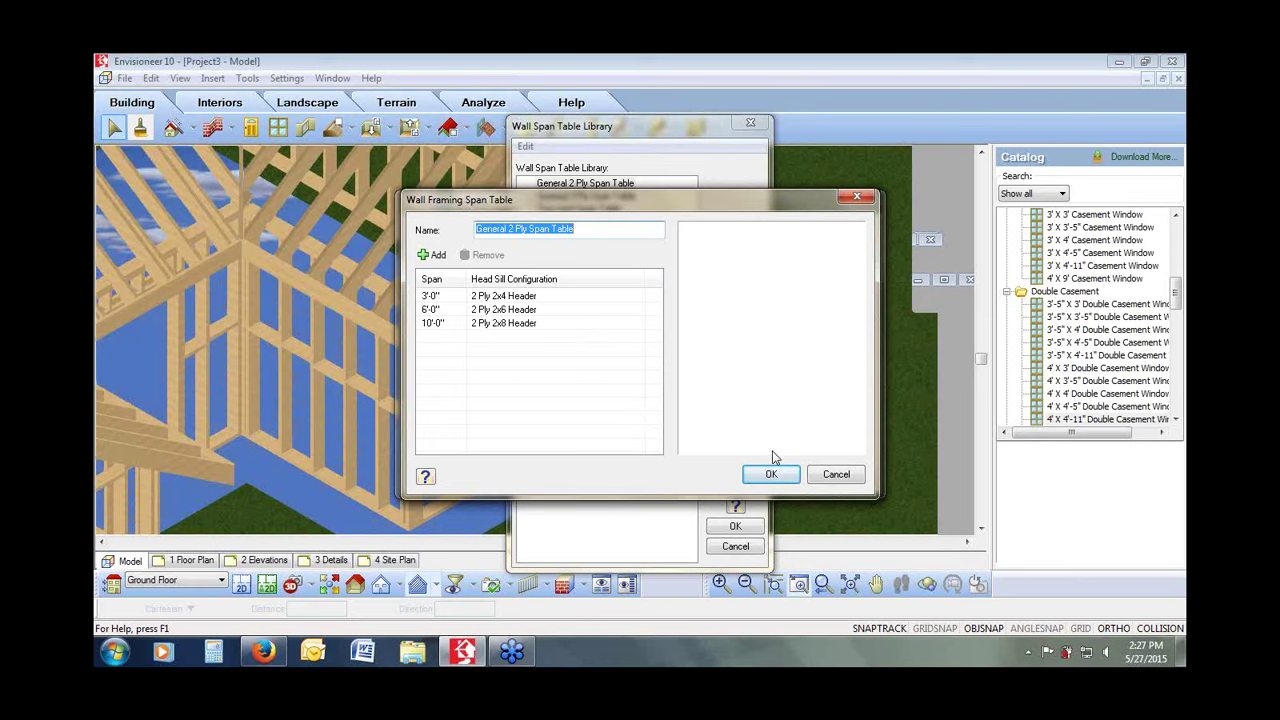
pyautogui.click(826, 474)
pyautogui.click(735, 546)
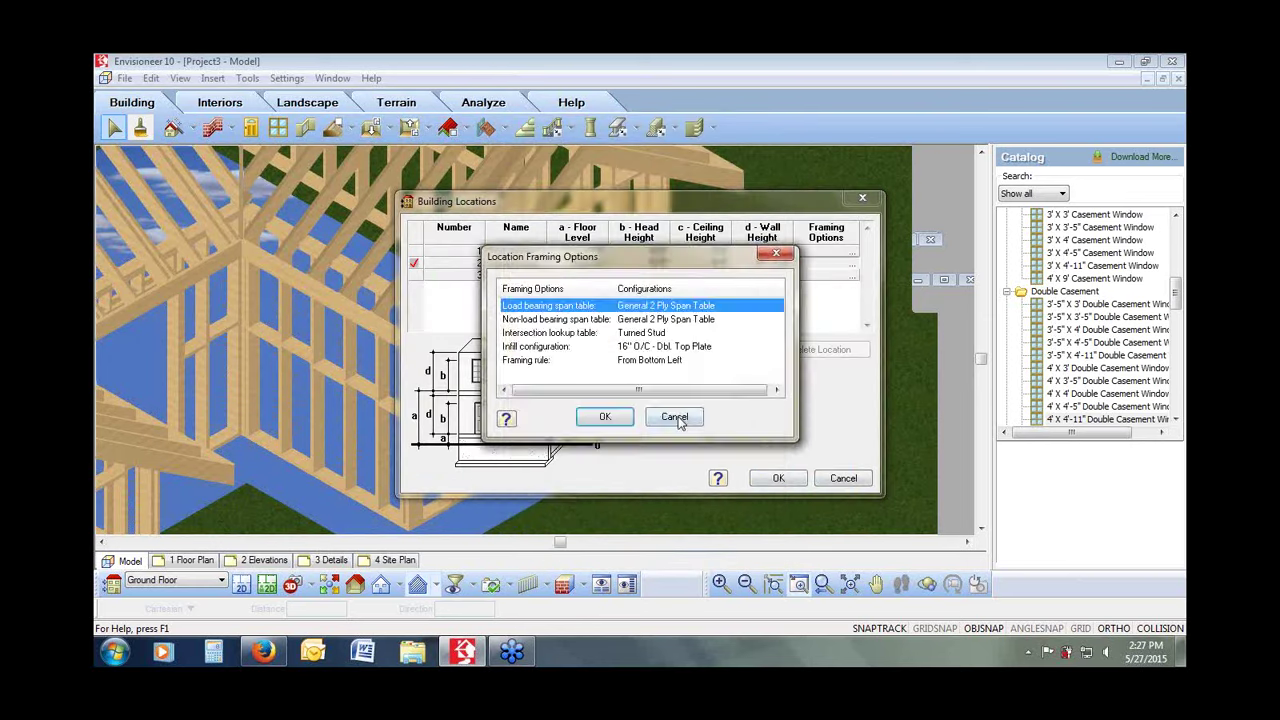
pyautogui.click(674, 417)
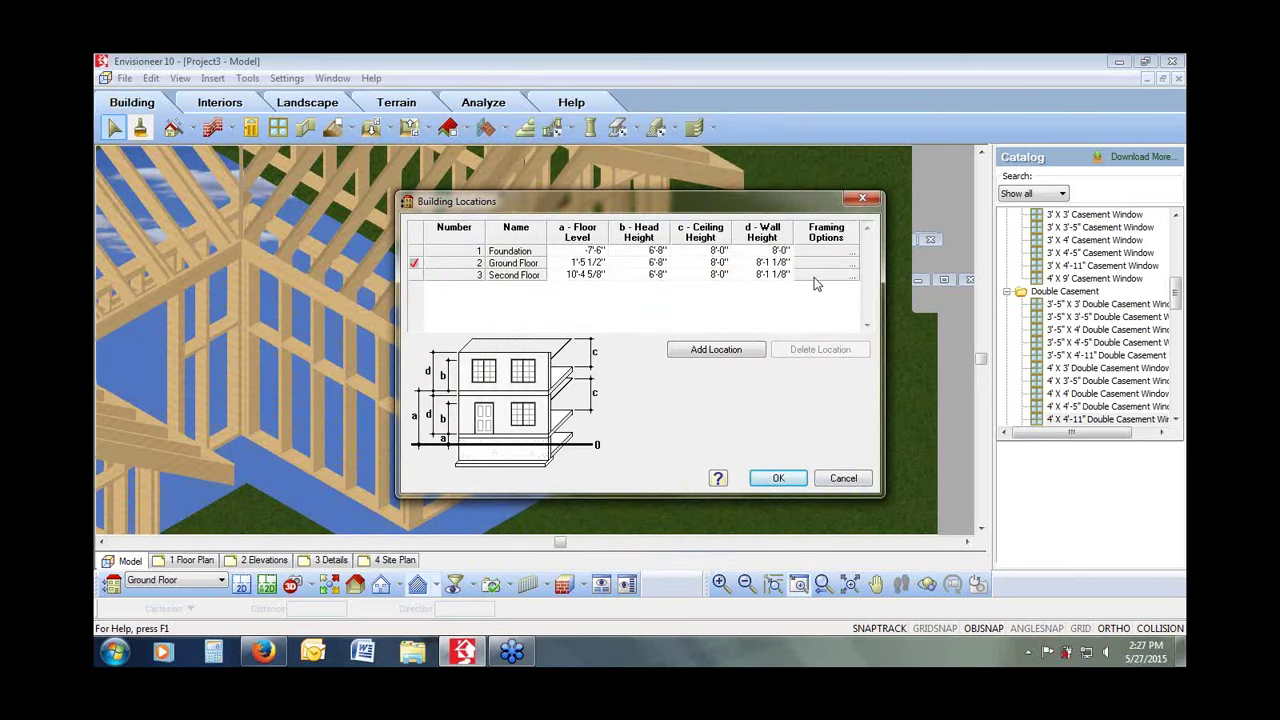
pyautogui.click(849, 482)
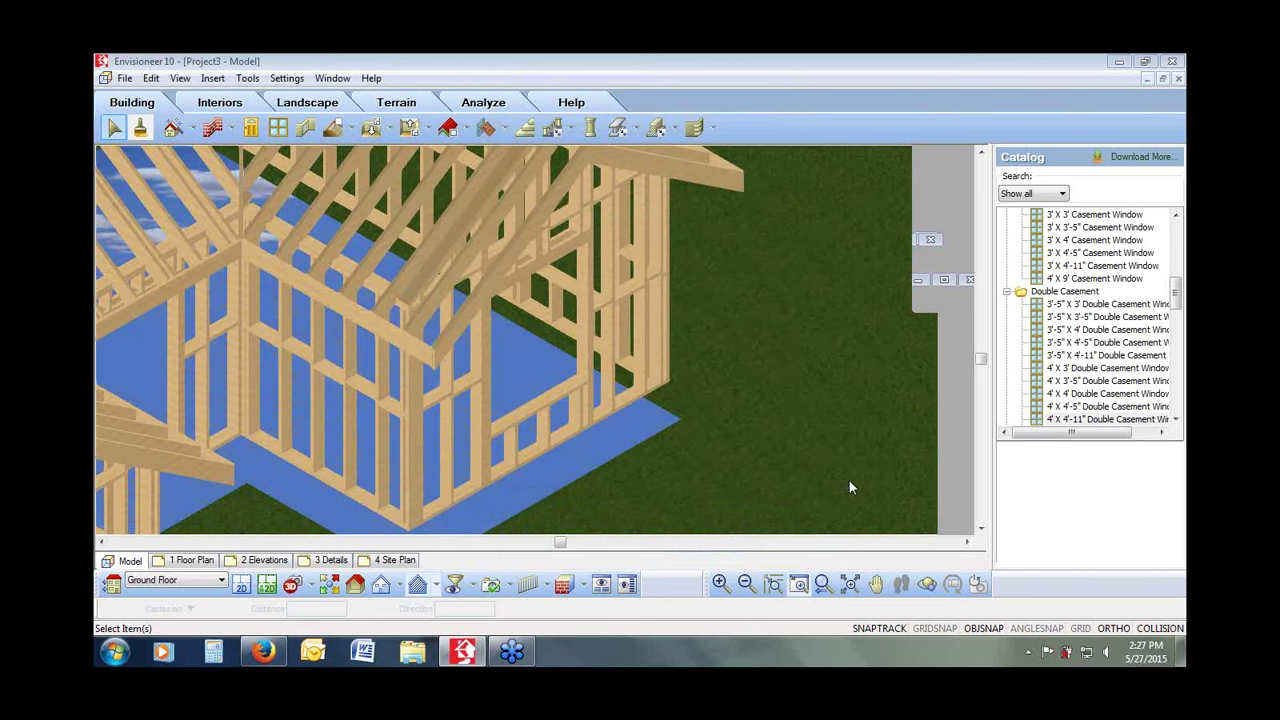
# Step: Display everything except the framing, and show the whole house from the rear
pyautogui.click(181, 79)
pyautogui.moveTo(207, 306)
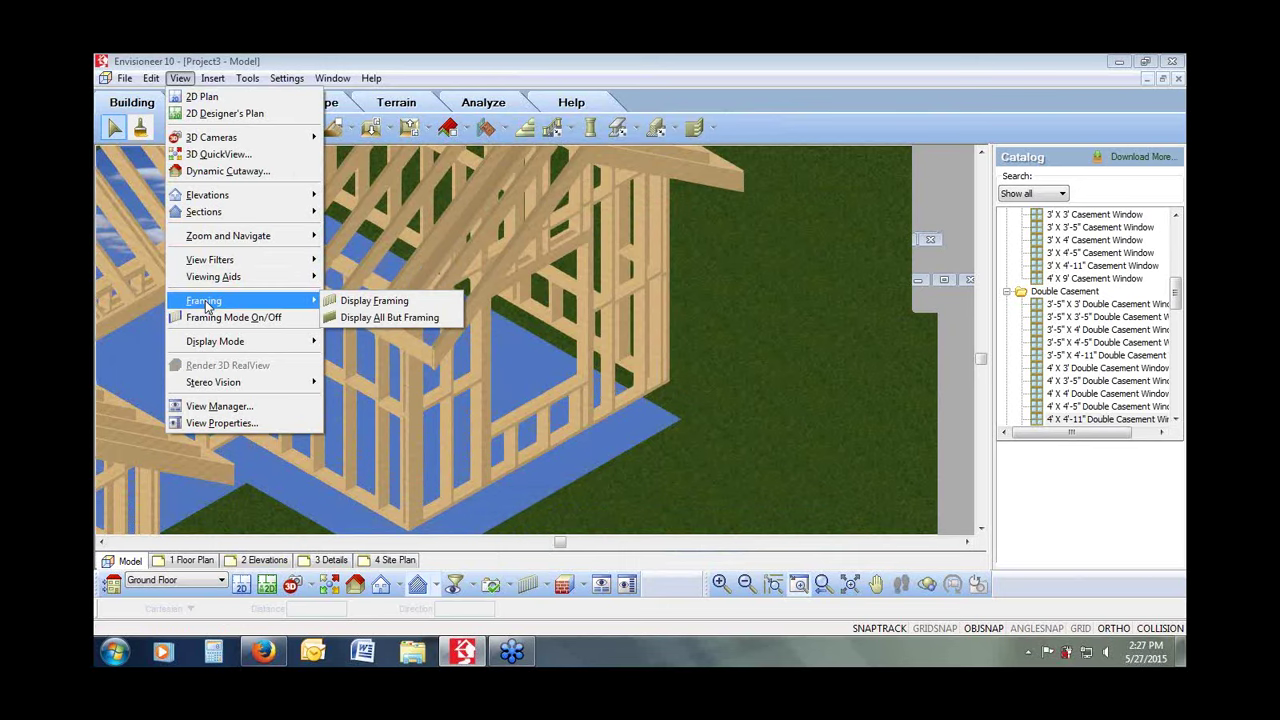
pyautogui.click(372, 321)
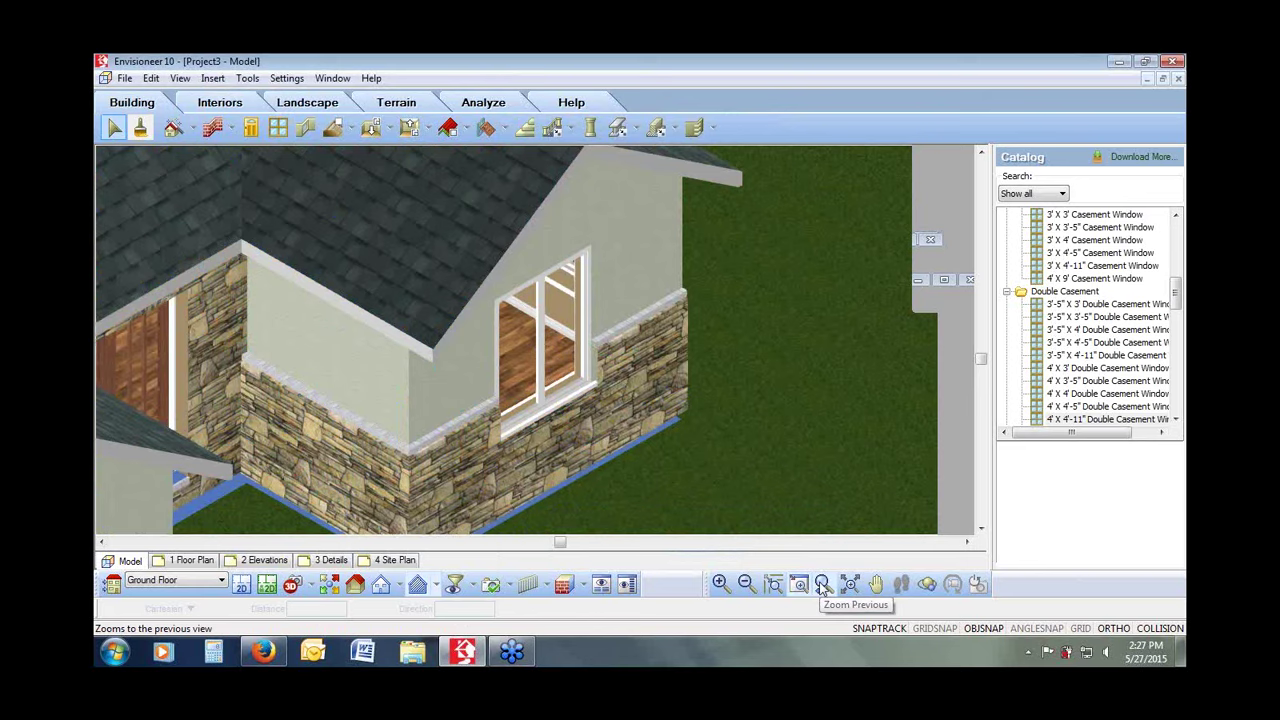
pyautogui.click(821, 586)
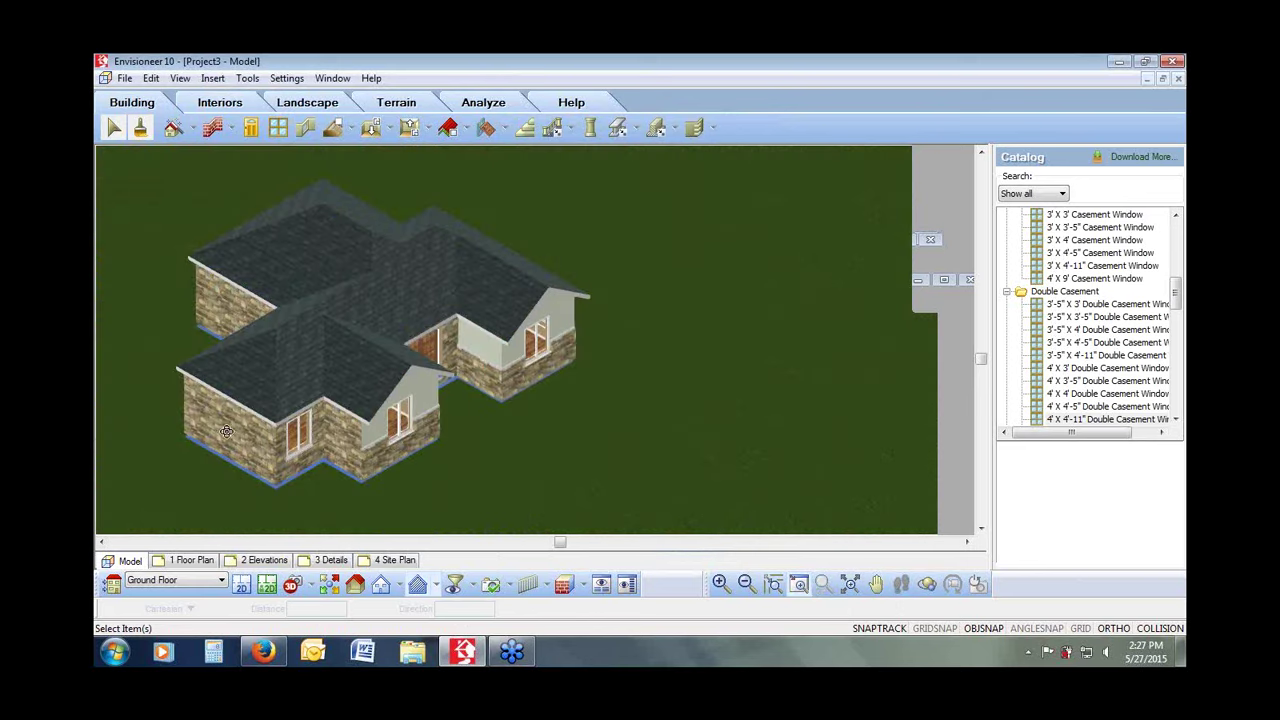
pyautogui.moveTo(320, 443); pyautogui.dragTo(492, 348, button='middle')
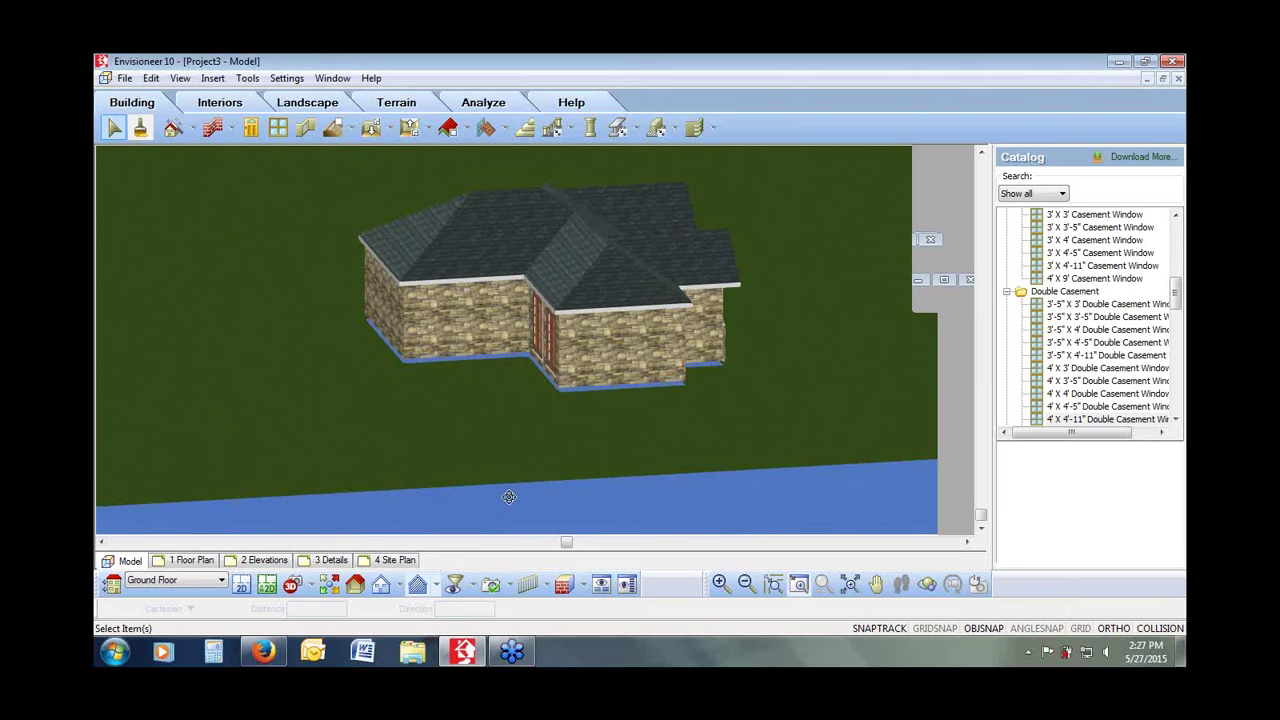
# Step: Show the 2D plan around the rear double doors and start a deck in 2 x 6 Cedar Decking, checking its preview
pyautogui.click(240, 587)
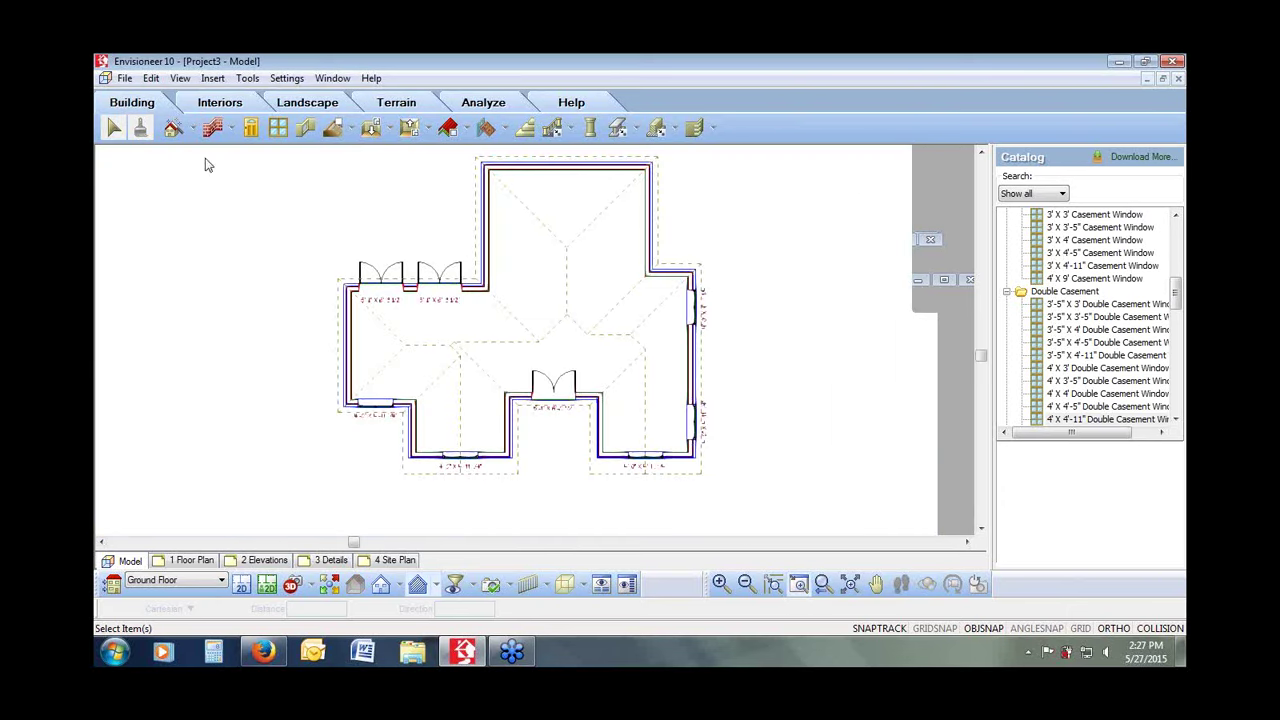
pyautogui.click(306, 106)
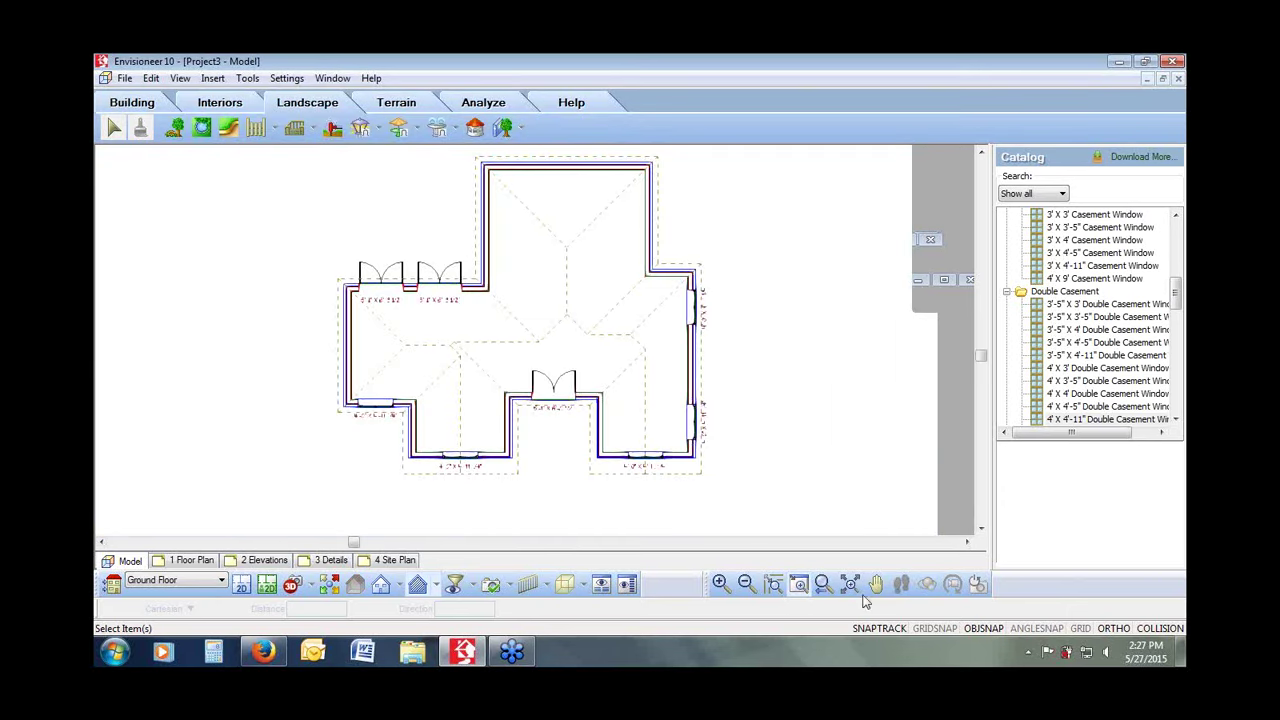
pyautogui.click(798, 585)
pyautogui.moveTo(531, 159); pyautogui.dragTo(297, 324)
pyautogui.click(294, 130)
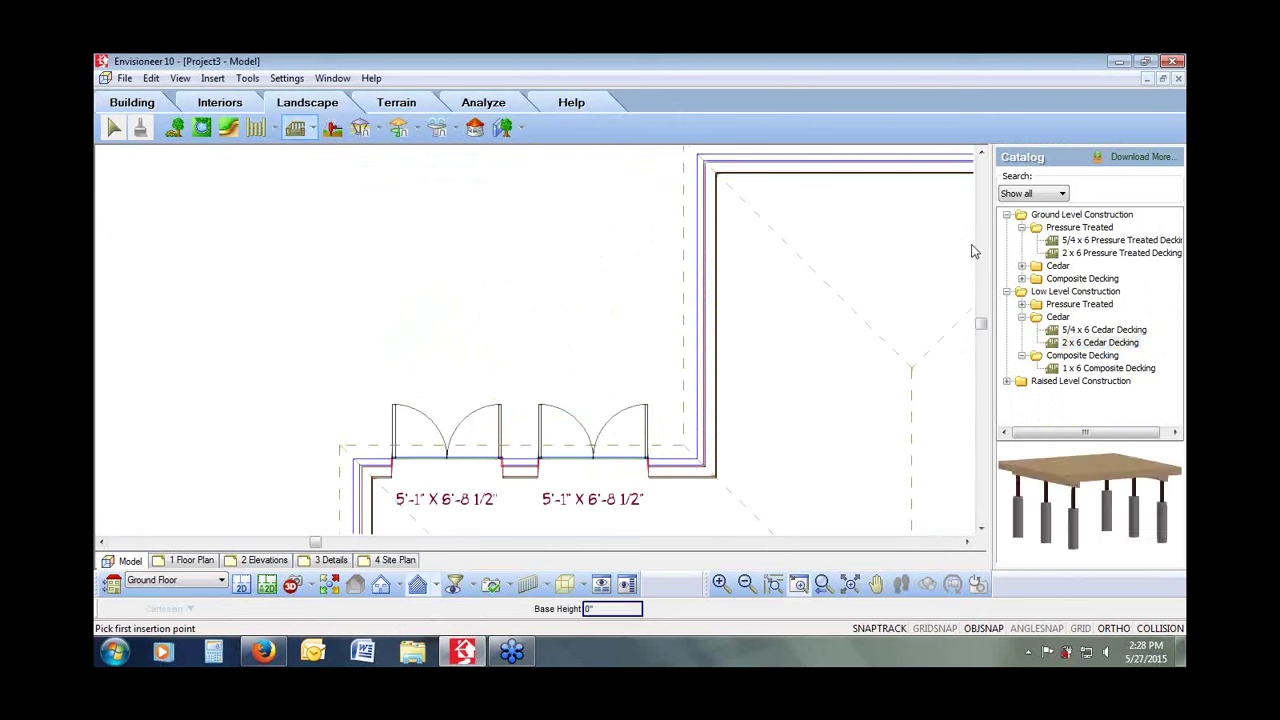
pyautogui.moveTo(1110, 472); pyautogui.dragTo(1117, 476)
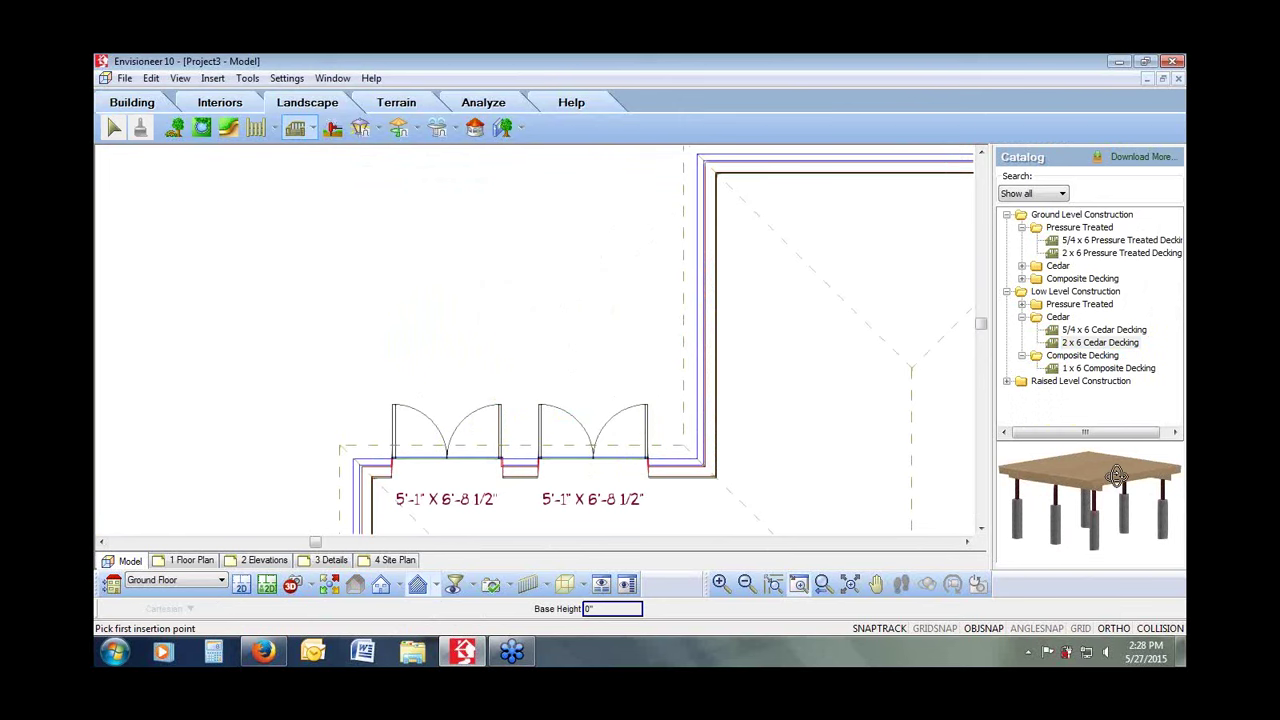
pyautogui.moveTo(1117, 477)
pyautogui.mouseDown()
pyautogui.moveTo(1106, 492)
pyautogui.moveTo(1095, 483)
pyautogui.mouseUp()
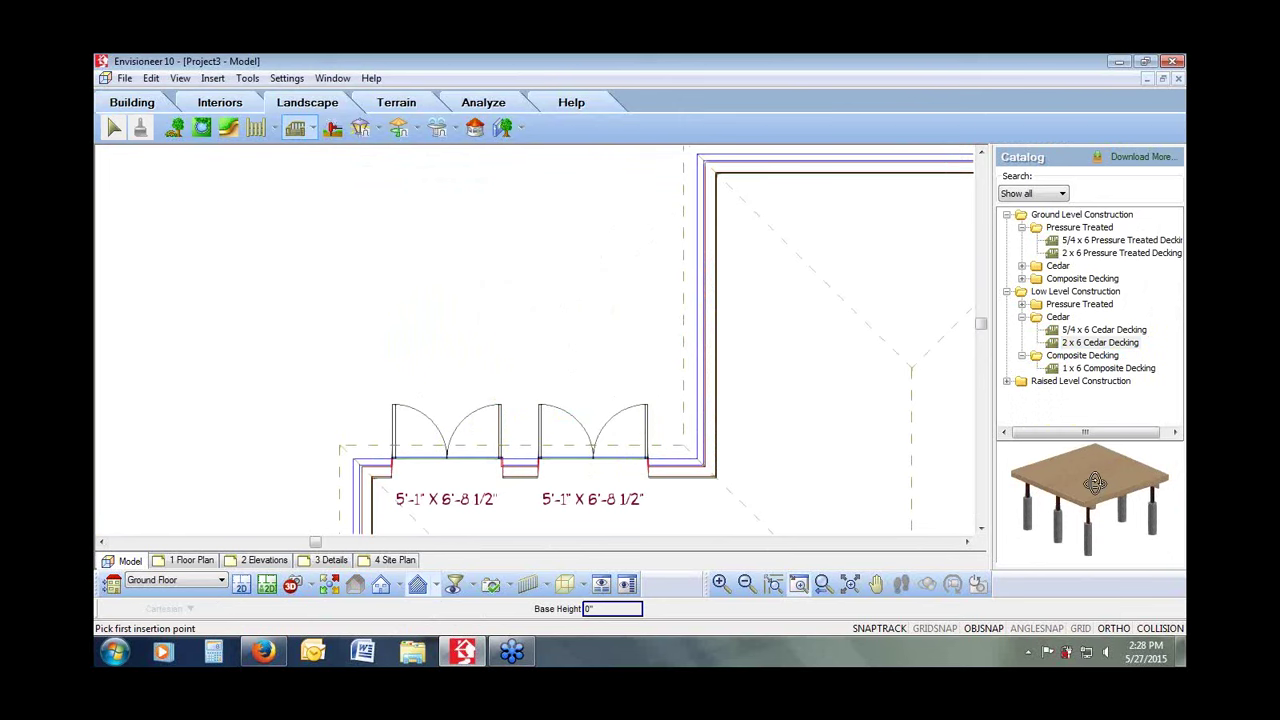
# Step: Outline an L-shaped cedar deck outside the two rear double doors, starting at the adjoining wing's outer corner, and finish it
pyautogui.scroll(3, 600, 350)
pyautogui.click(709, 243)
pyautogui.click(601, 243)
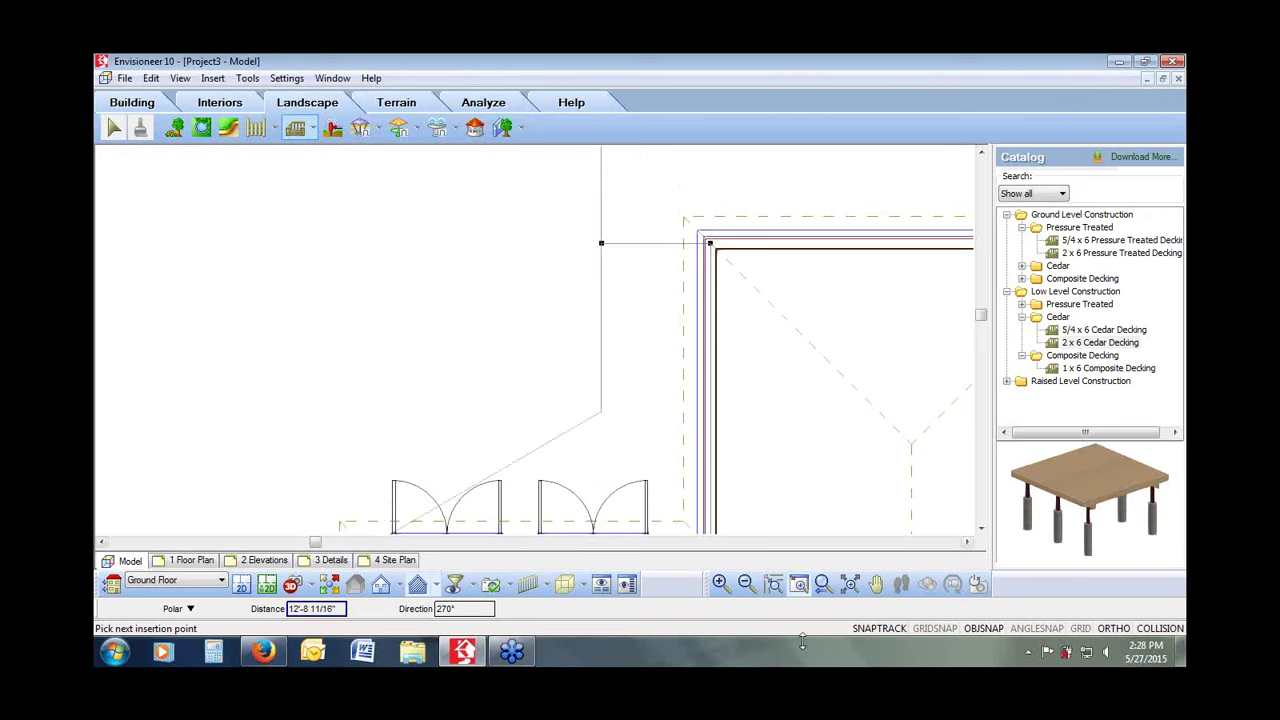
pyautogui.click(822, 584)
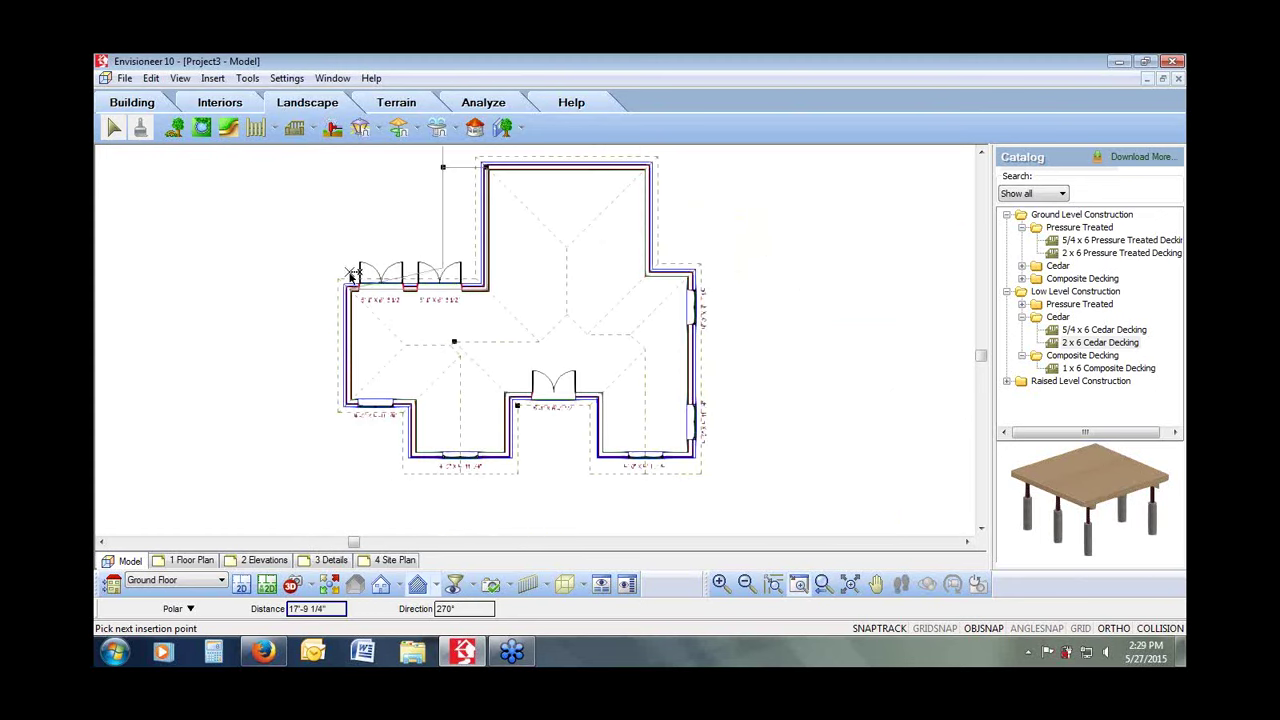
pyautogui.rightClick(353, 179)
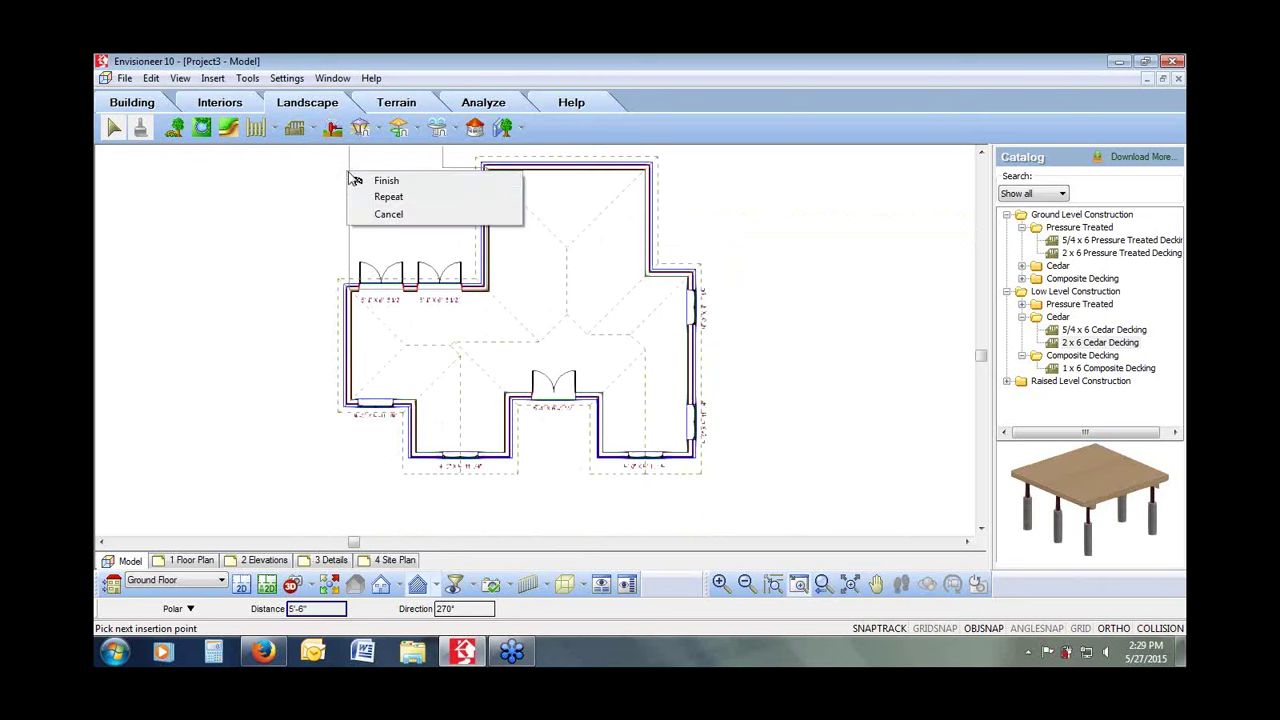
pyautogui.click(372, 181)
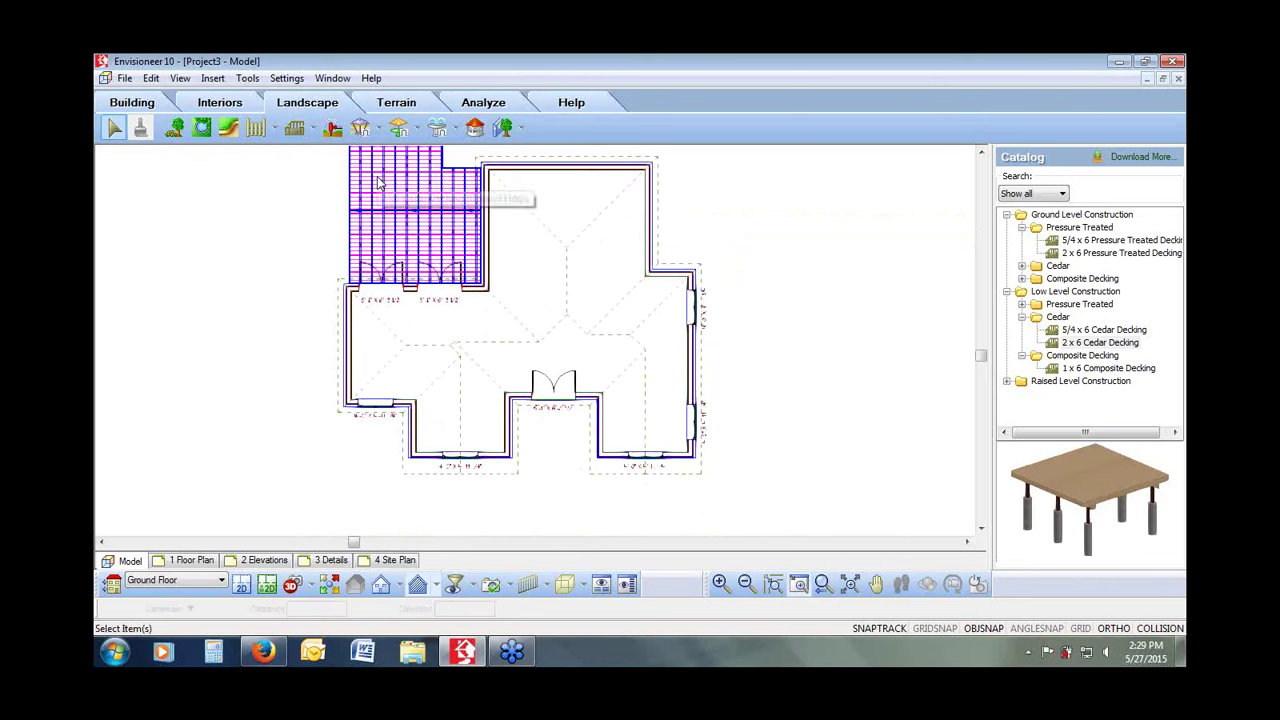
# Step: Examine the deck's joist and post layout in plan and its support settings for levels, posts and footings
pyautogui.click(745, 583)
pyautogui.click(745, 583)
pyautogui.click(801, 585)
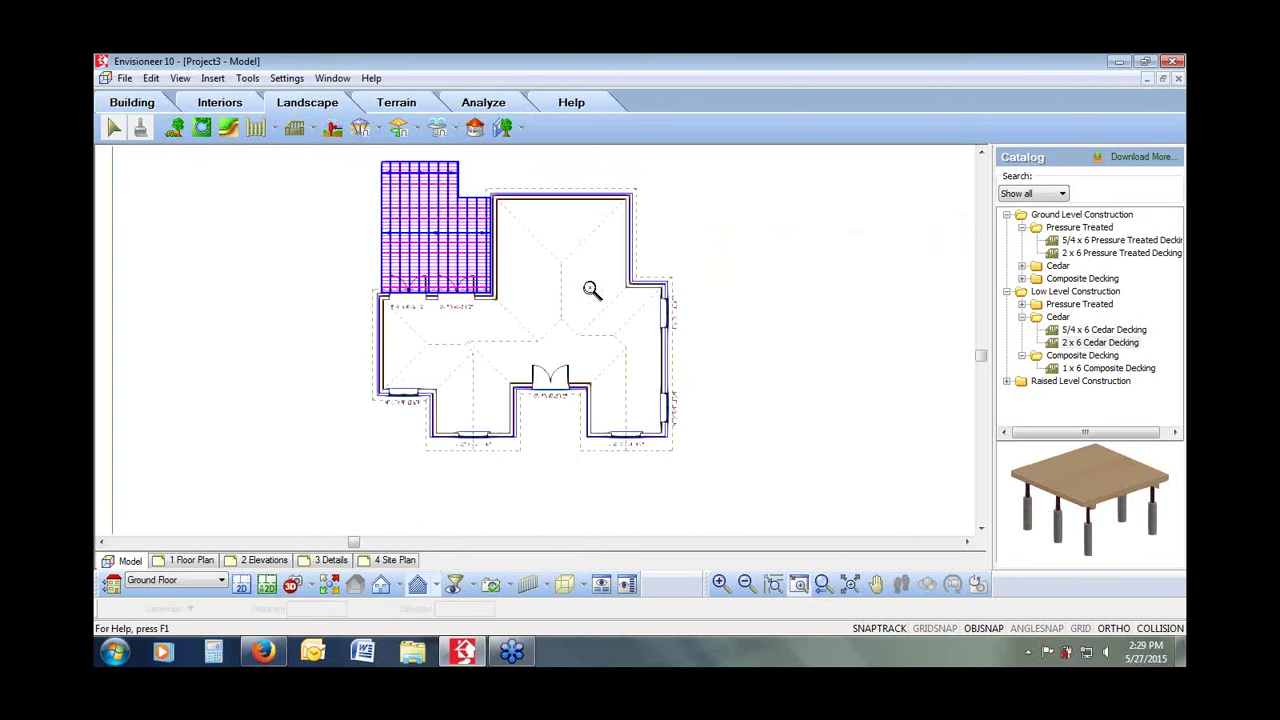
pyautogui.moveTo(538, 155); pyautogui.dragTo(351, 317)
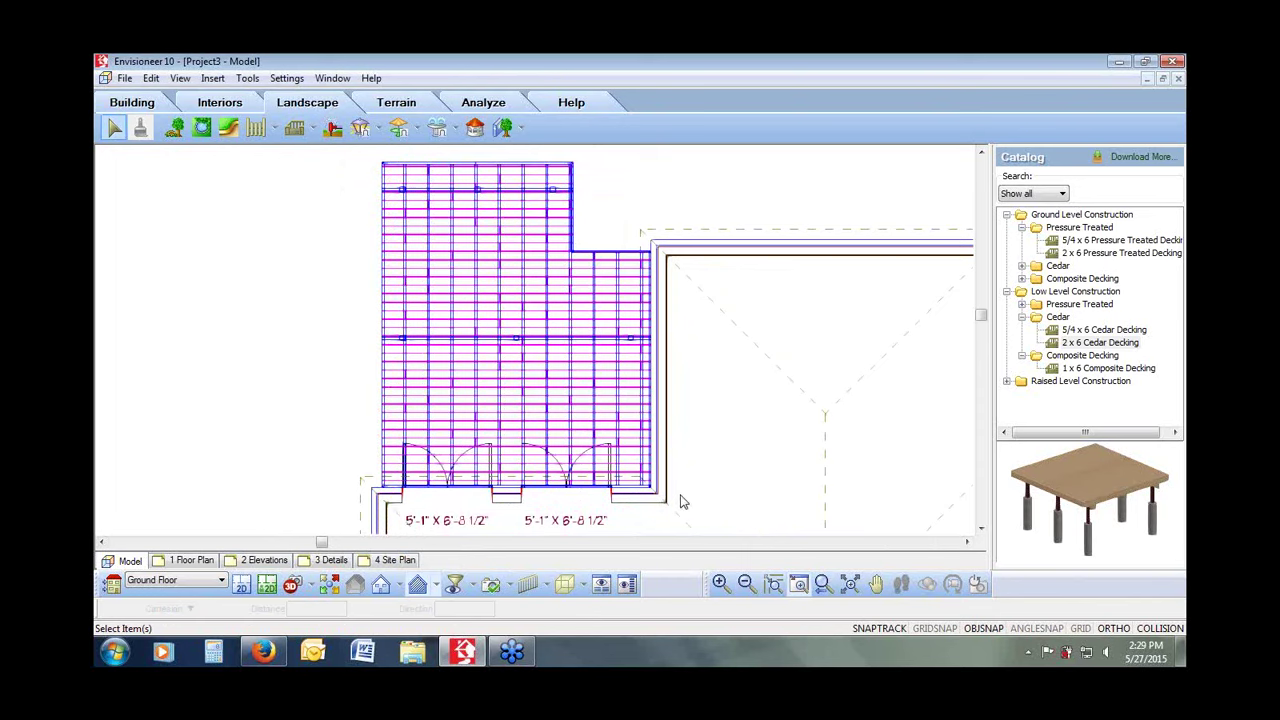
pyautogui.click(467, 264)
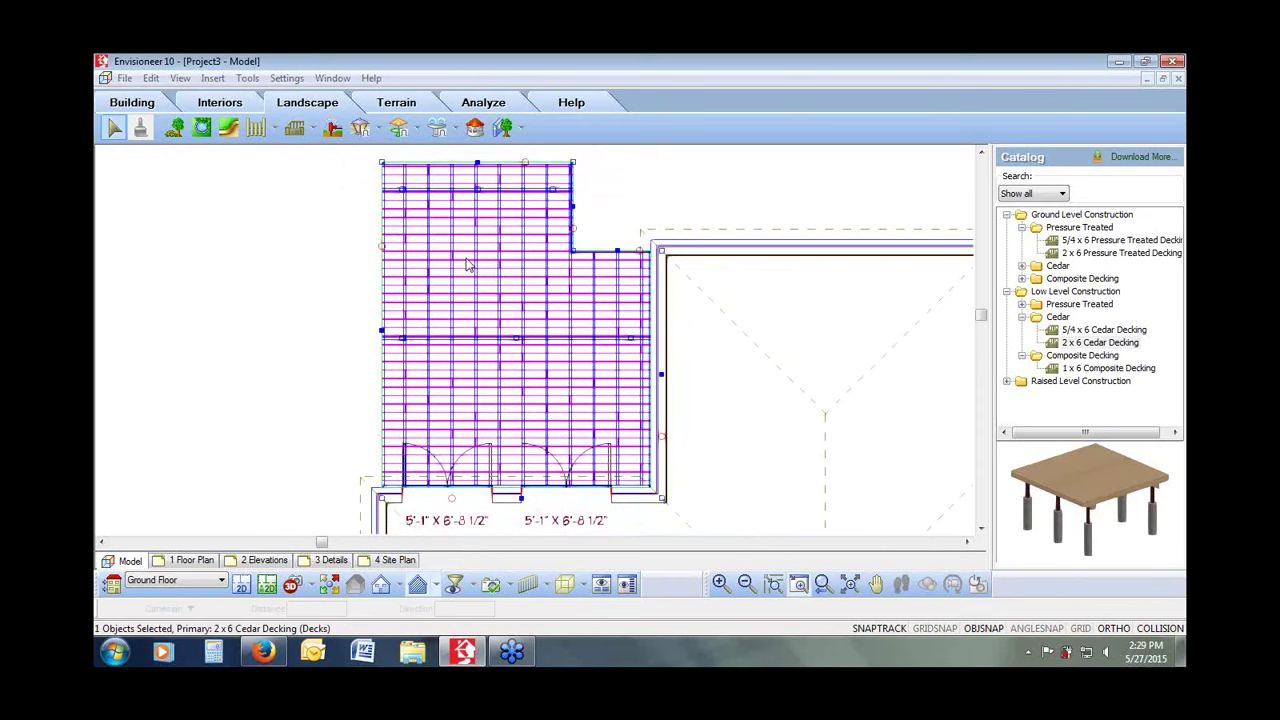
pyautogui.doubleClick(467, 264)
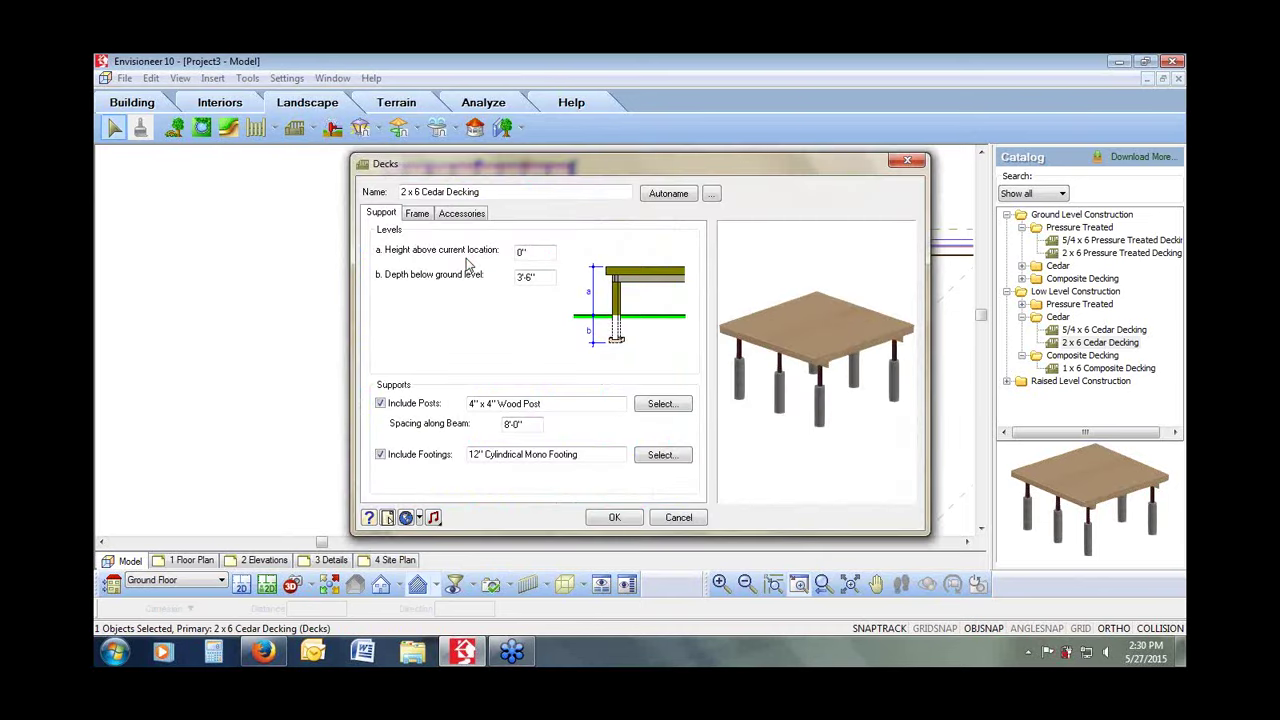
pyautogui.click(546, 408)
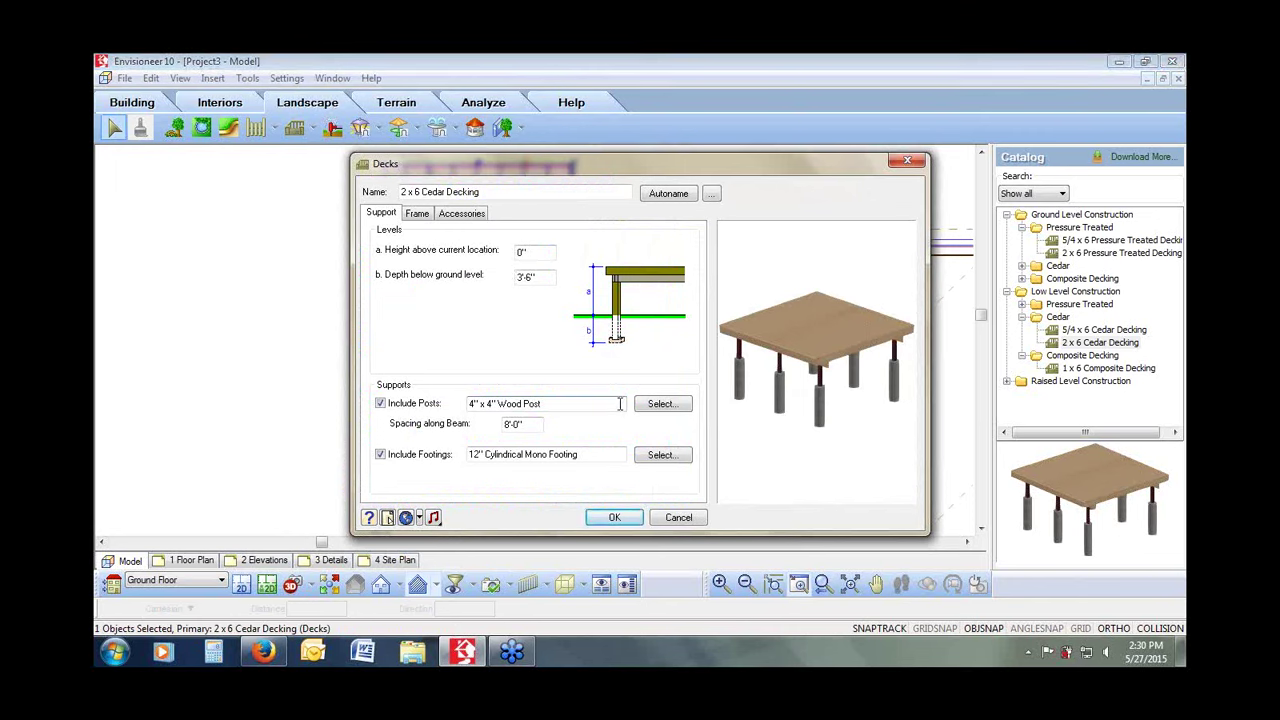
# Step: Examine the 4" x 4" Wood Post's column shape, part number and manufacturer data for the deck supports, without changing the post
pyautogui.click(658, 406)
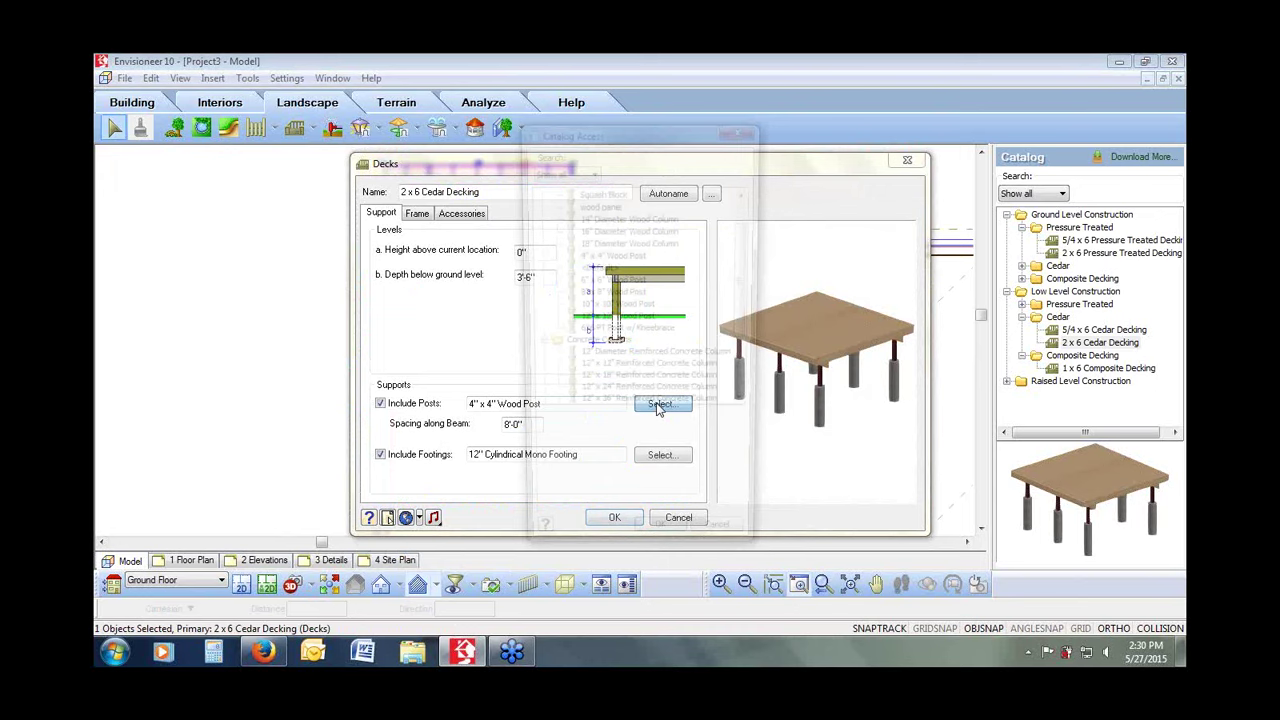
pyautogui.doubleClick(607, 254)
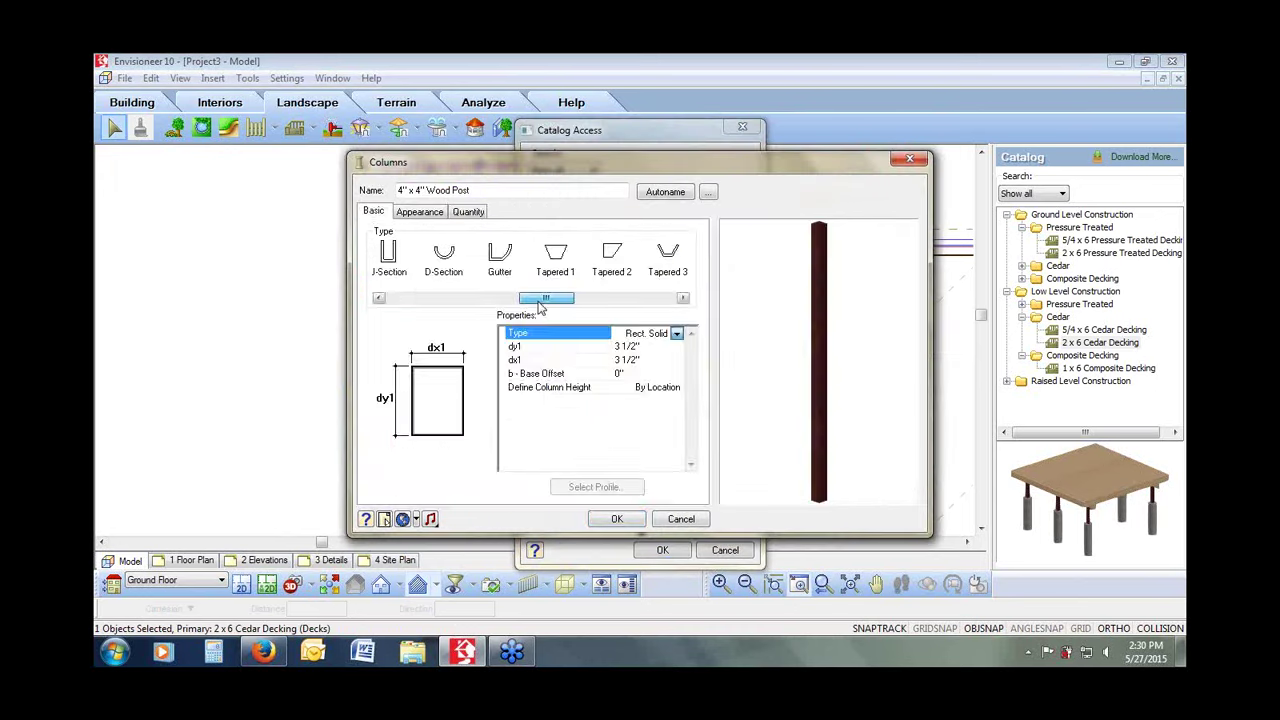
pyautogui.click(468, 210)
pyautogui.click(515, 330)
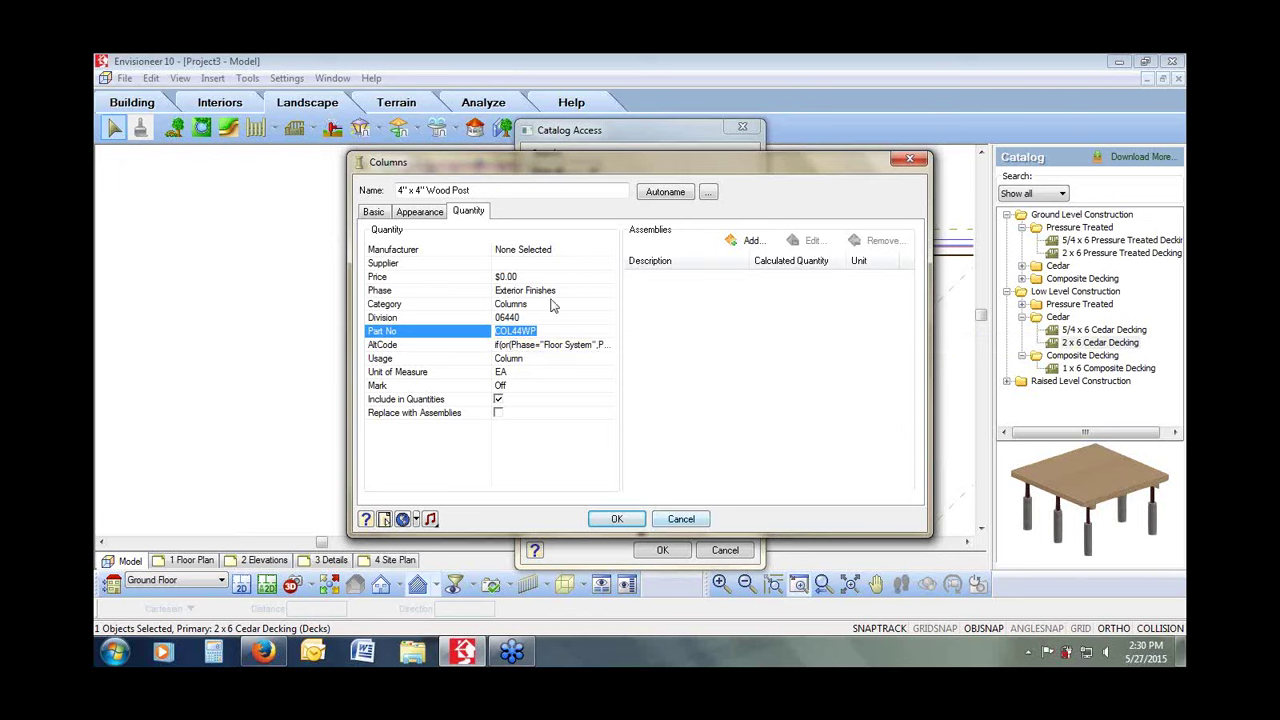
pyautogui.click(532, 252)
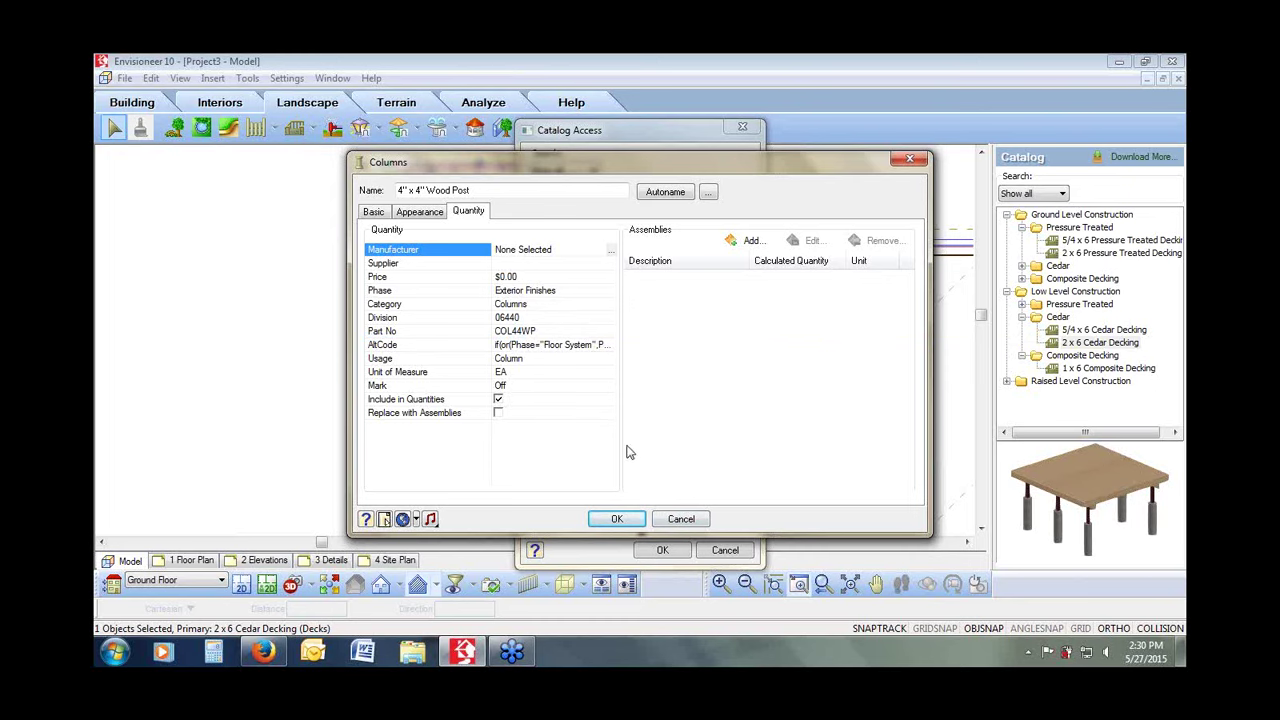
pyautogui.click(682, 519)
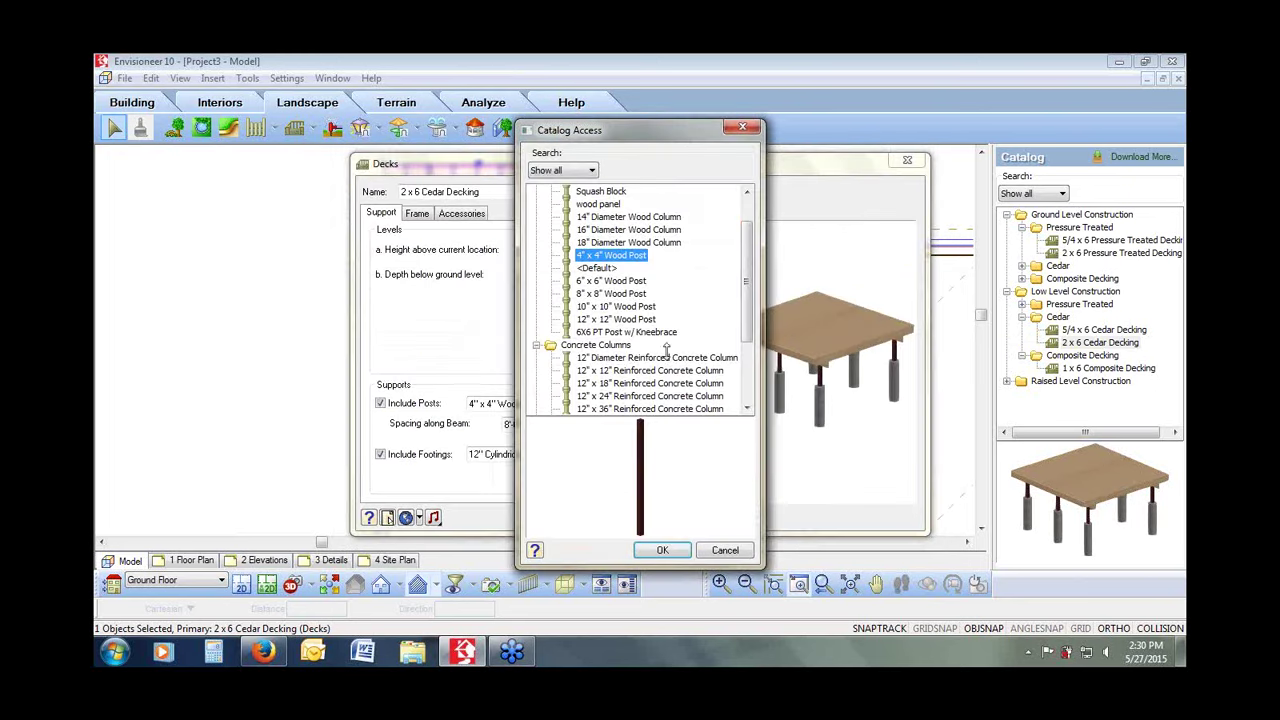
pyautogui.click(726, 550)
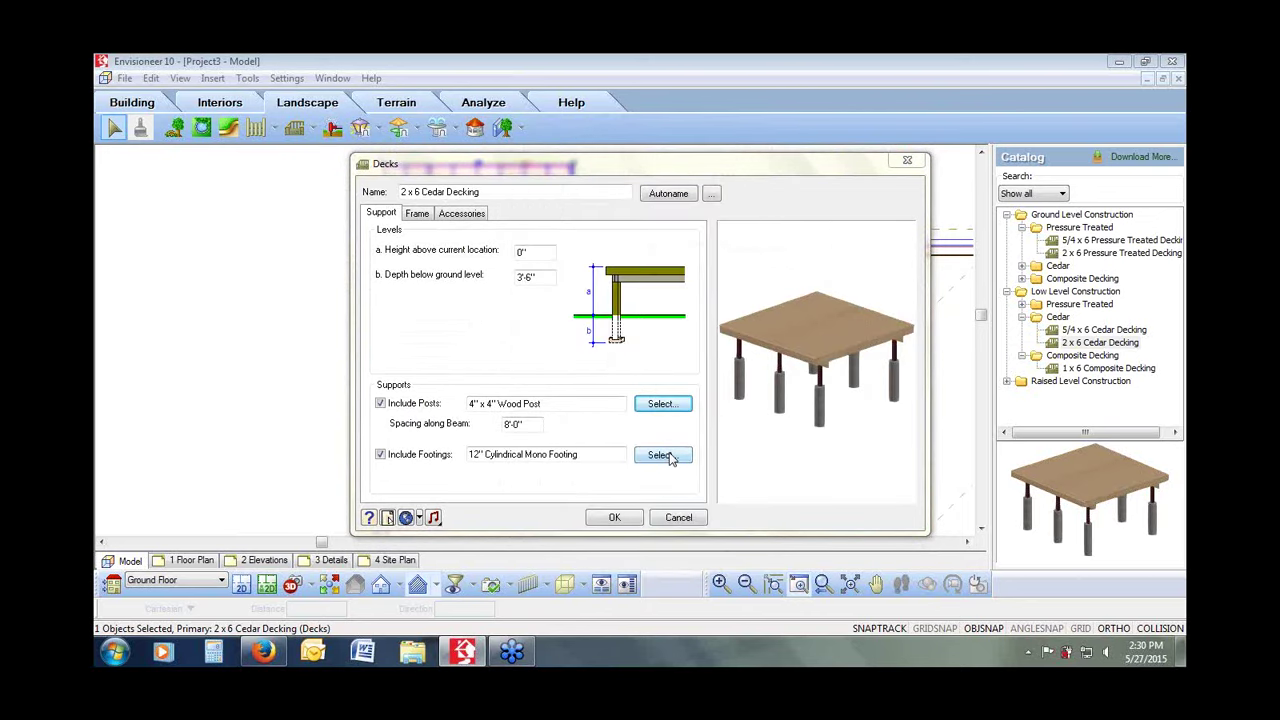
# Step: Compare the Beam Flush, Beam to Post Side and Beam on Post constructions in the deck preview, ending with Beam on Post
pyautogui.click(418, 214)
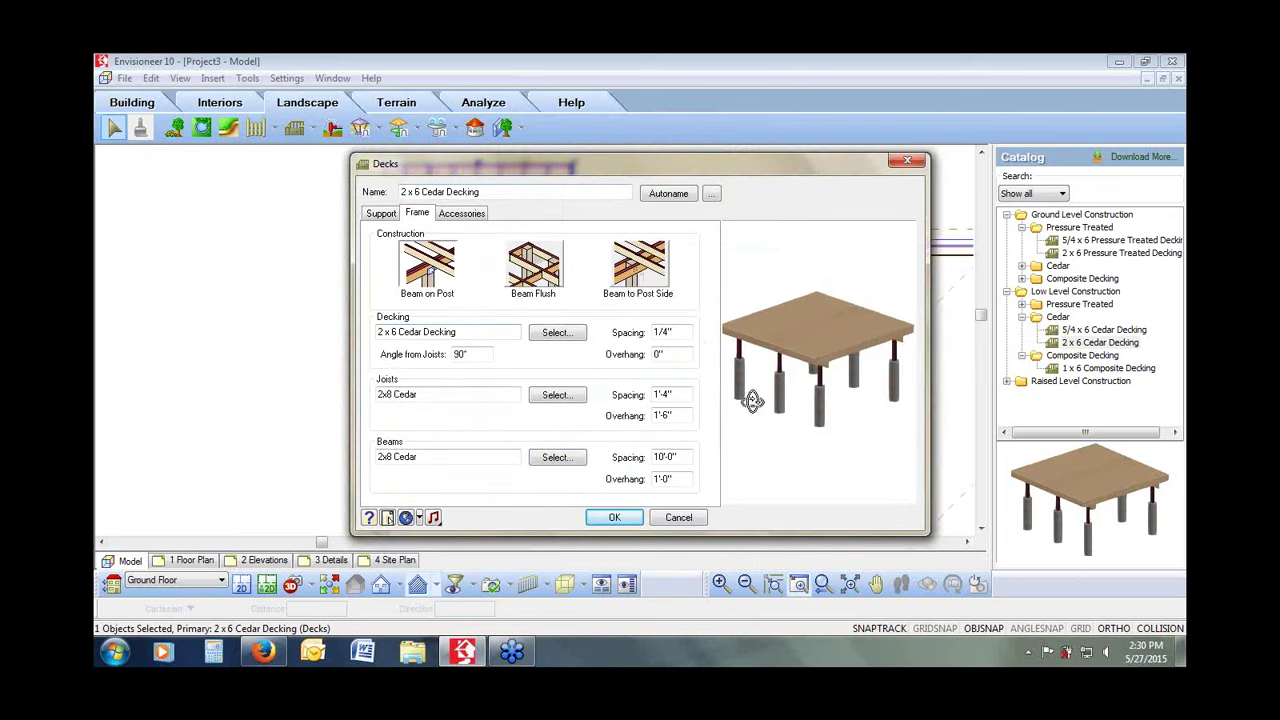
pyautogui.moveTo(791, 366); pyautogui.dragTo(781, 322)
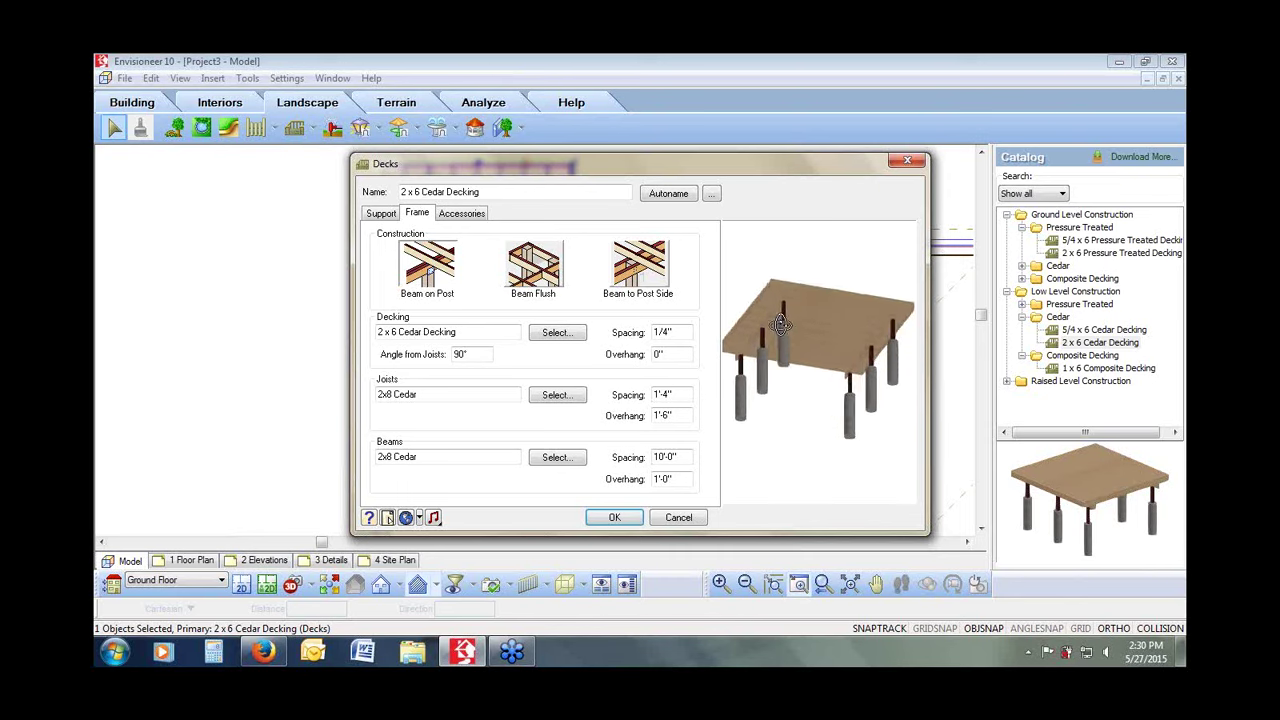
pyautogui.click(537, 286)
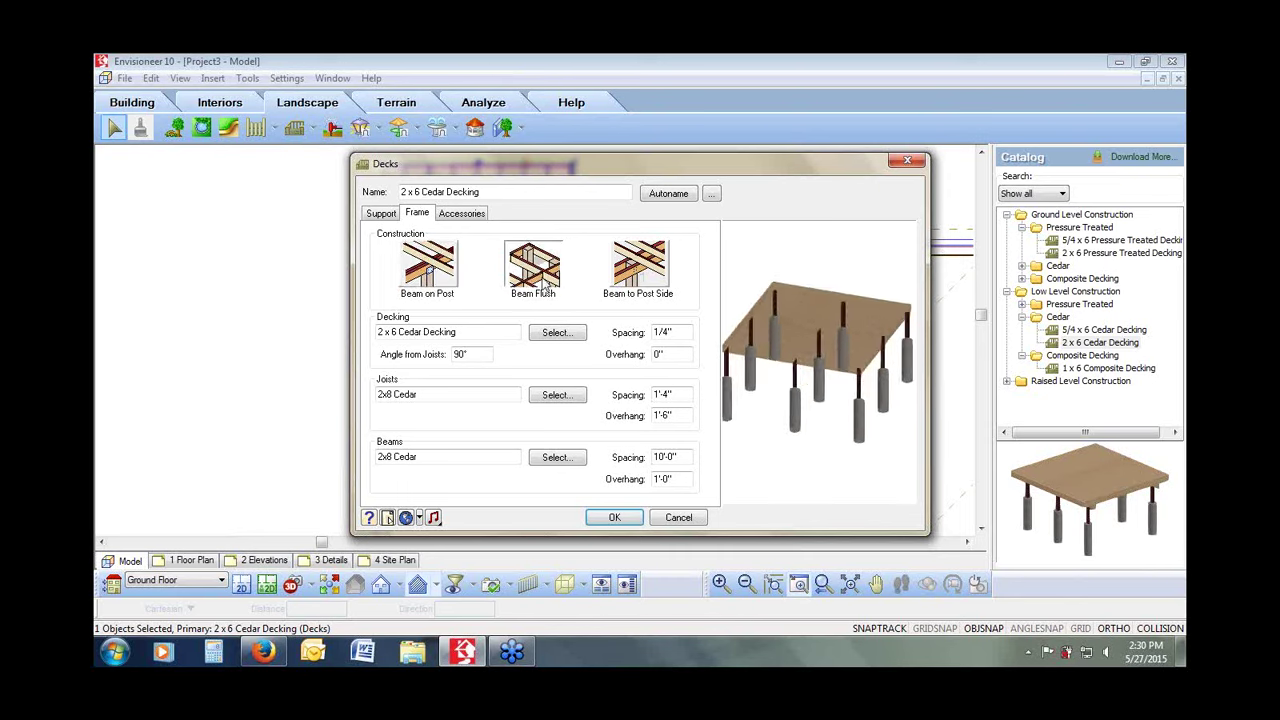
pyautogui.click(633, 281)
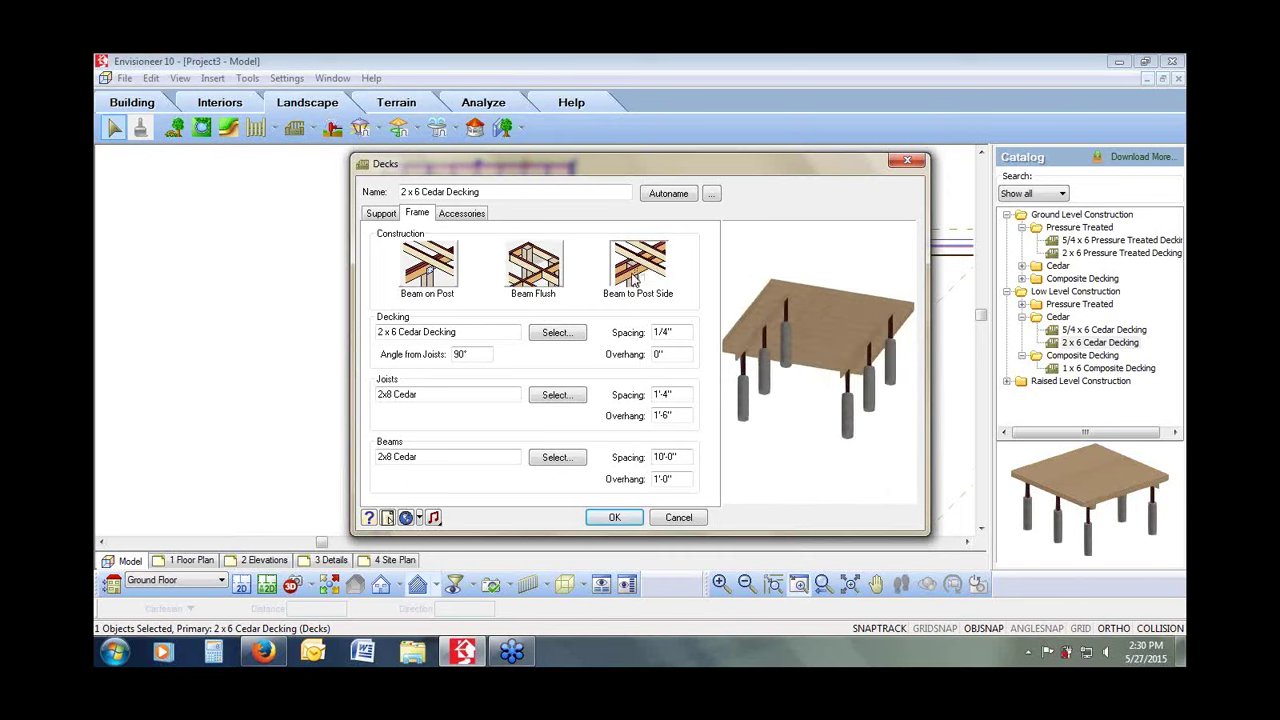
pyautogui.click(433, 278)
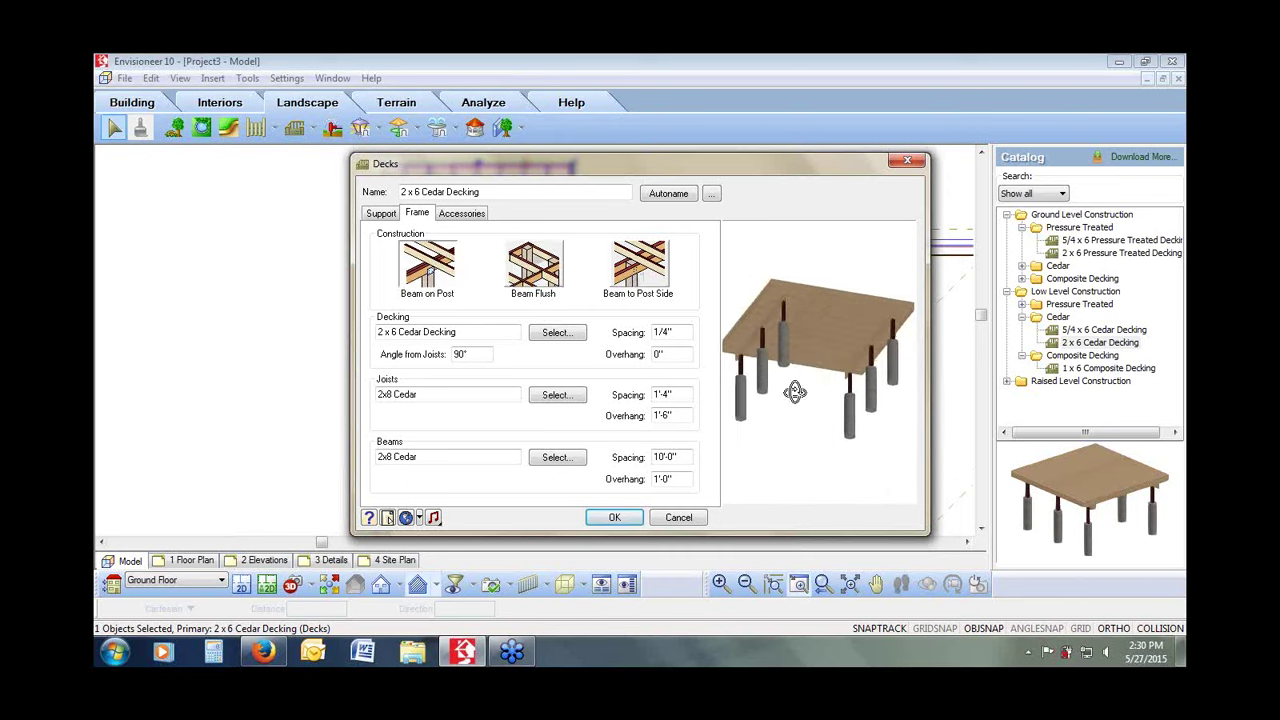
pyautogui.moveTo(775, 360); pyautogui.dragTo(795, 398)
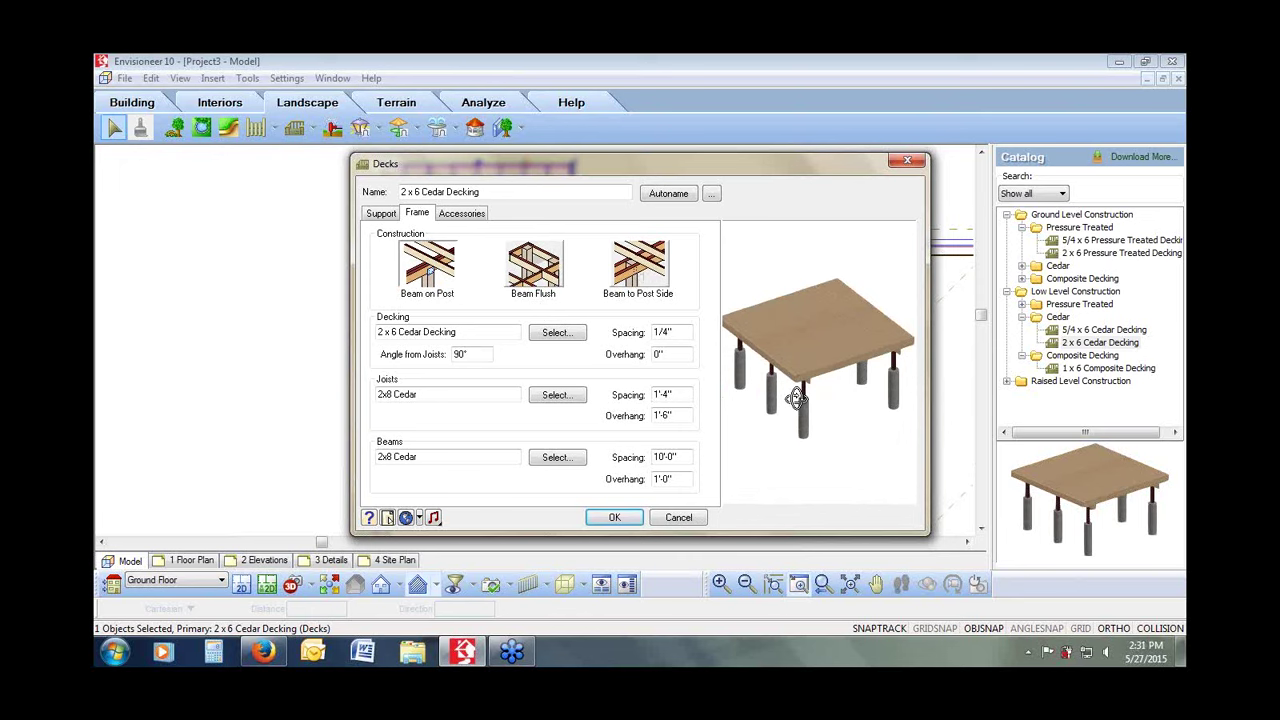
# Step: Add Cedar Railing w/ Raised Bottom Rail to the deck, checking the railing's properties, and accept the deck settings
pyautogui.click(462, 214)
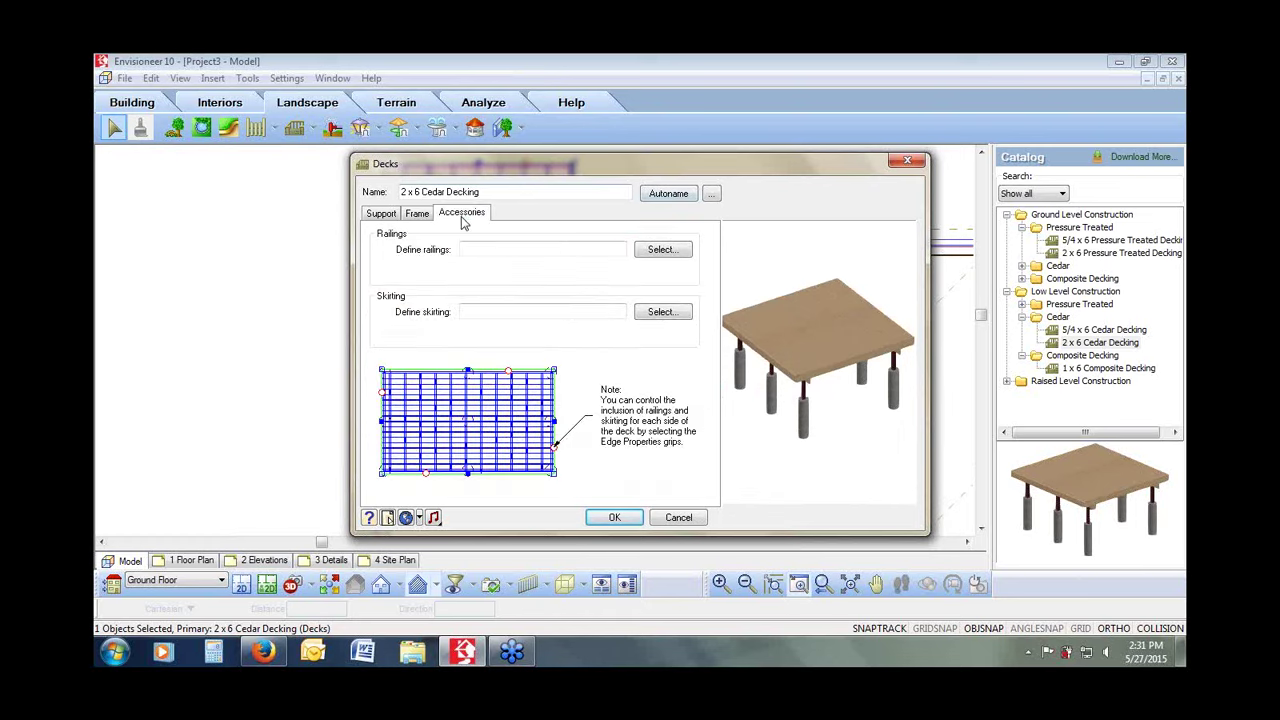
pyautogui.click(663, 249)
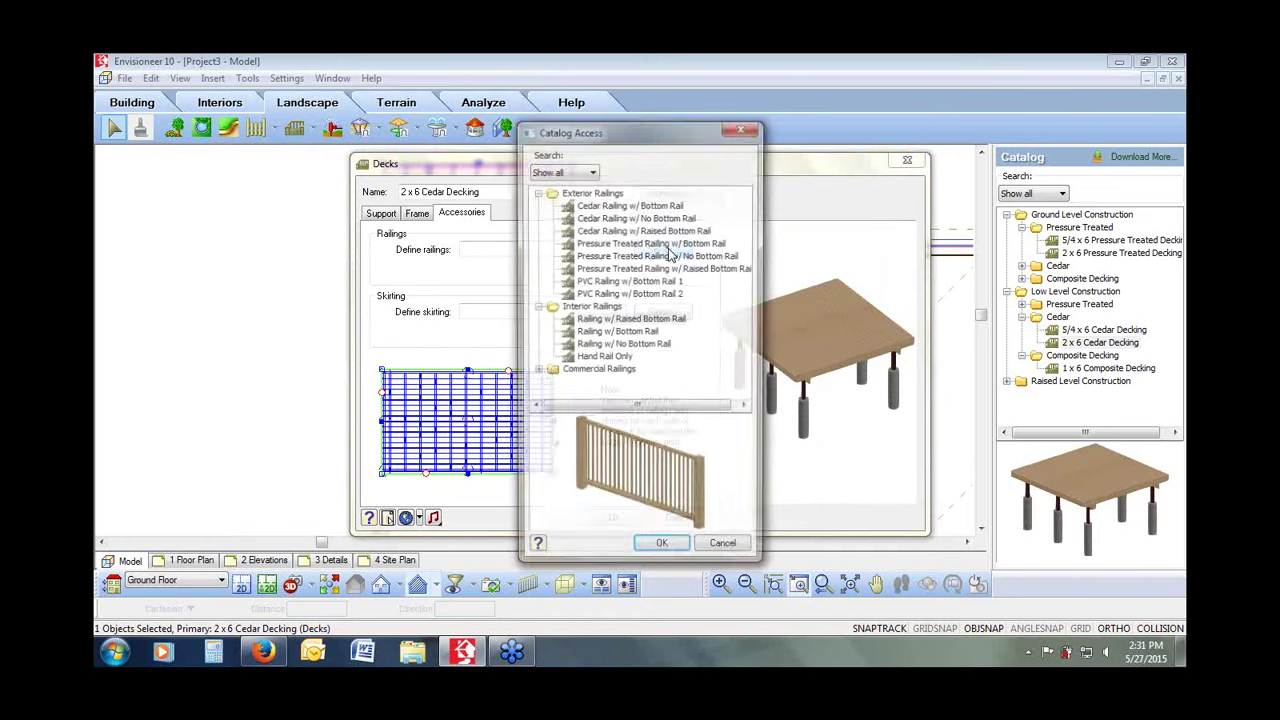
pyautogui.click(638, 256)
pyautogui.click(632, 231)
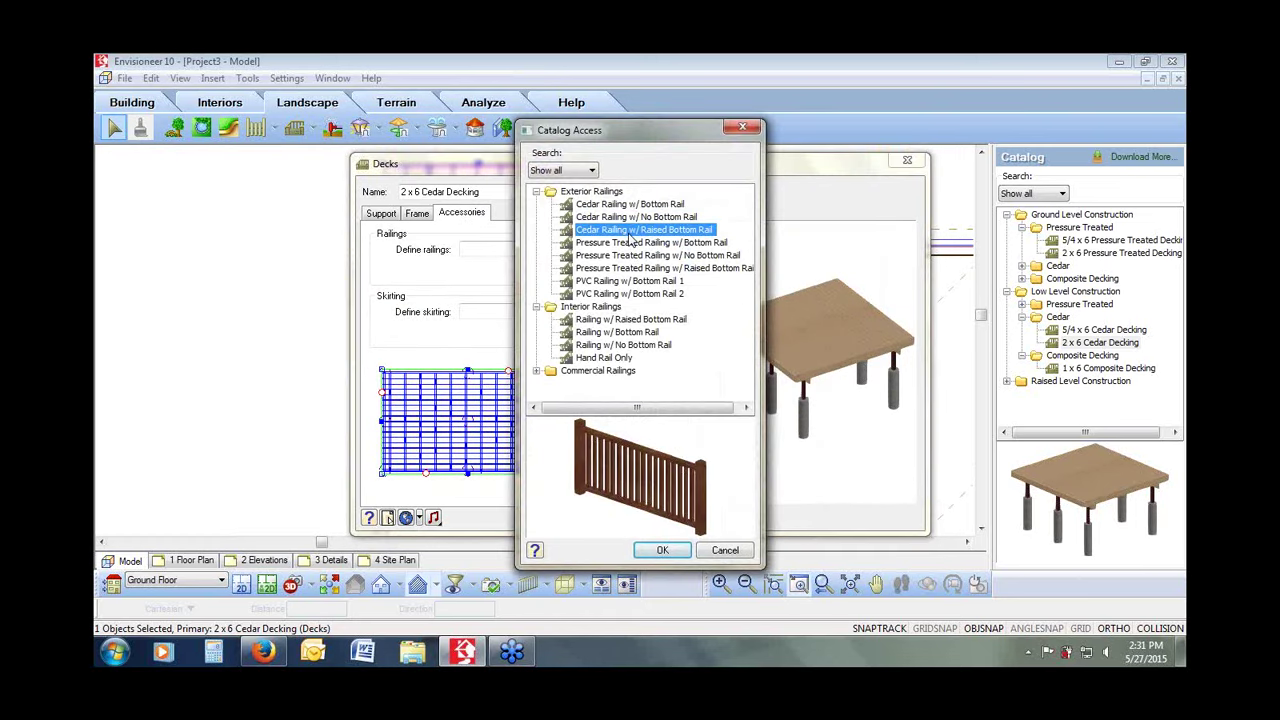
pyautogui.click(662, 550)
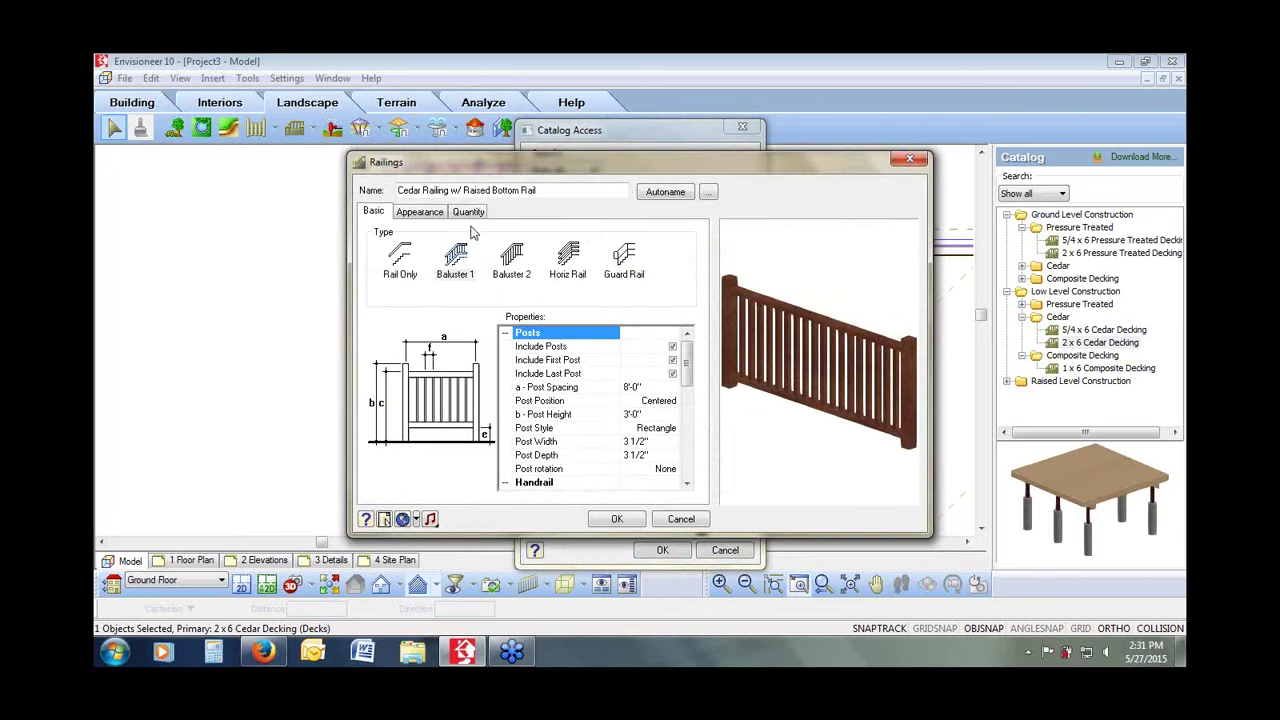
pyautogui.click(681, 519)
pyautogui.click(662, 550)
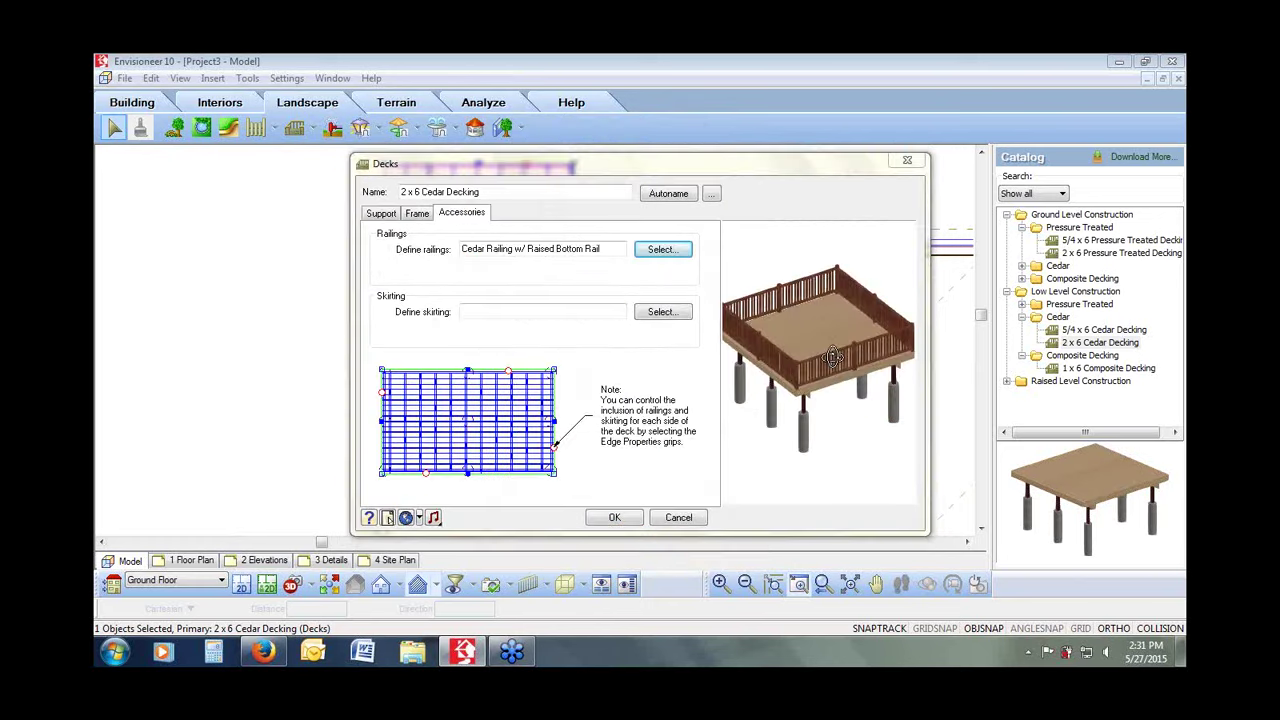
pyautogui.click(614, 517)
pyautogui.press('Escape')
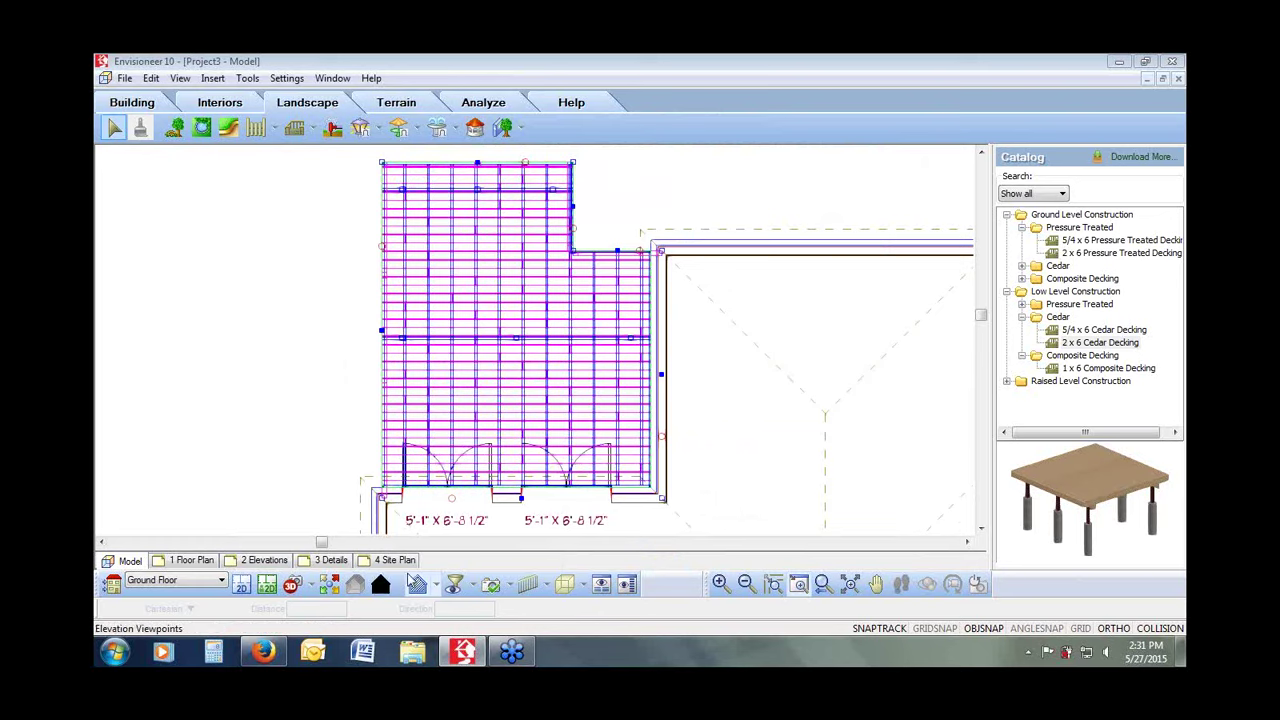
# Step: Place 5' Cedar Deck Stairs in 3D on the deck's outer edge opposite the double doors, near the notched corner
pyautogui.click(612, 309)
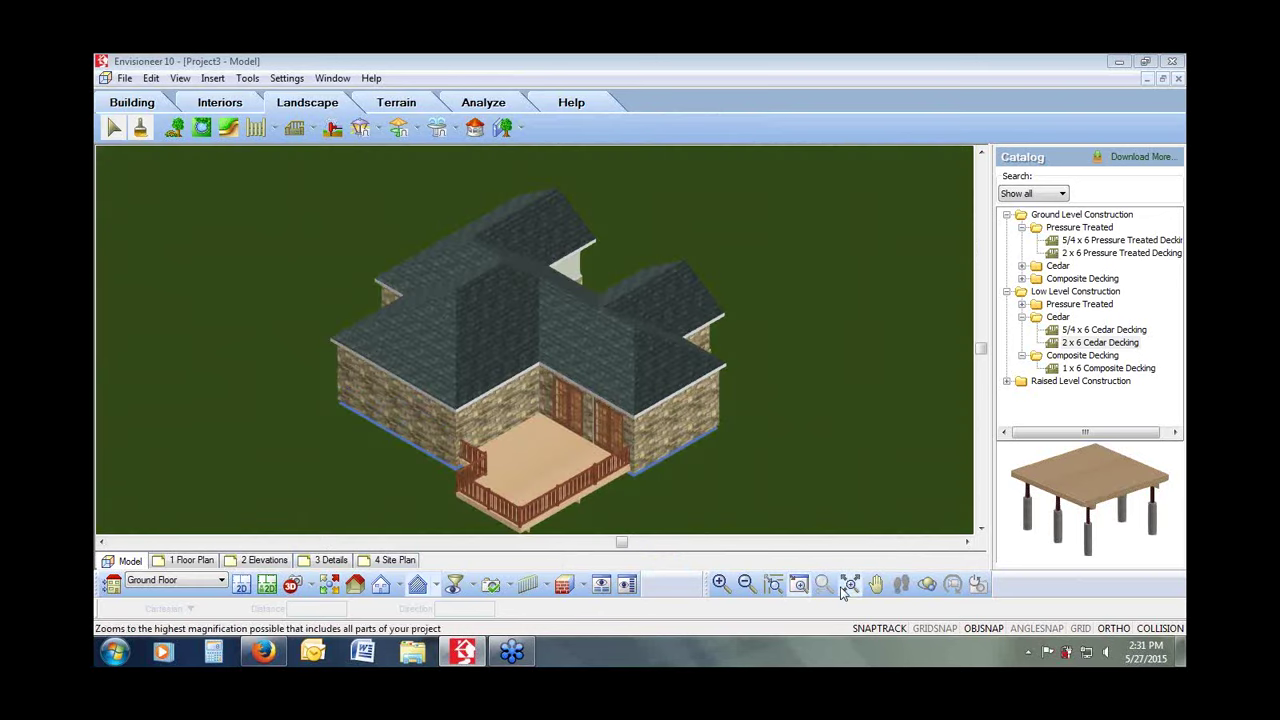
pyautogui.click(842, 592)
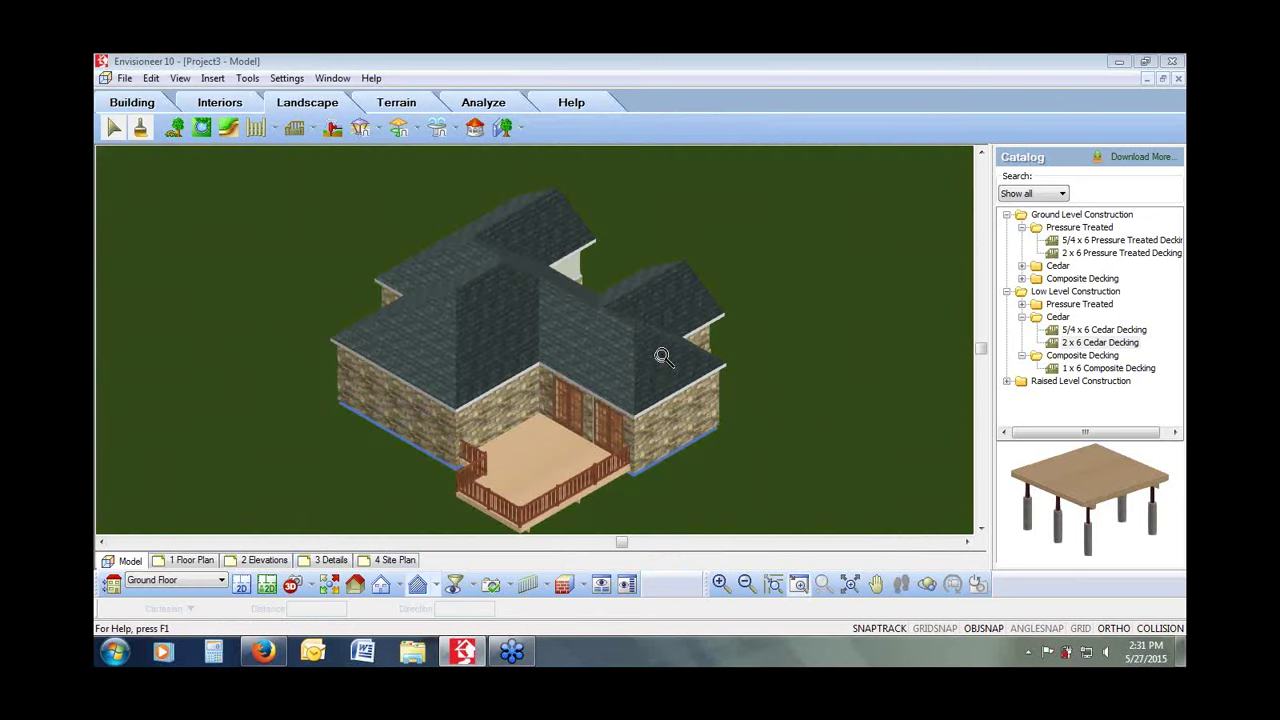
pyautogui.moveTo(660, 368); pyautogui.dragTo(447, 535)
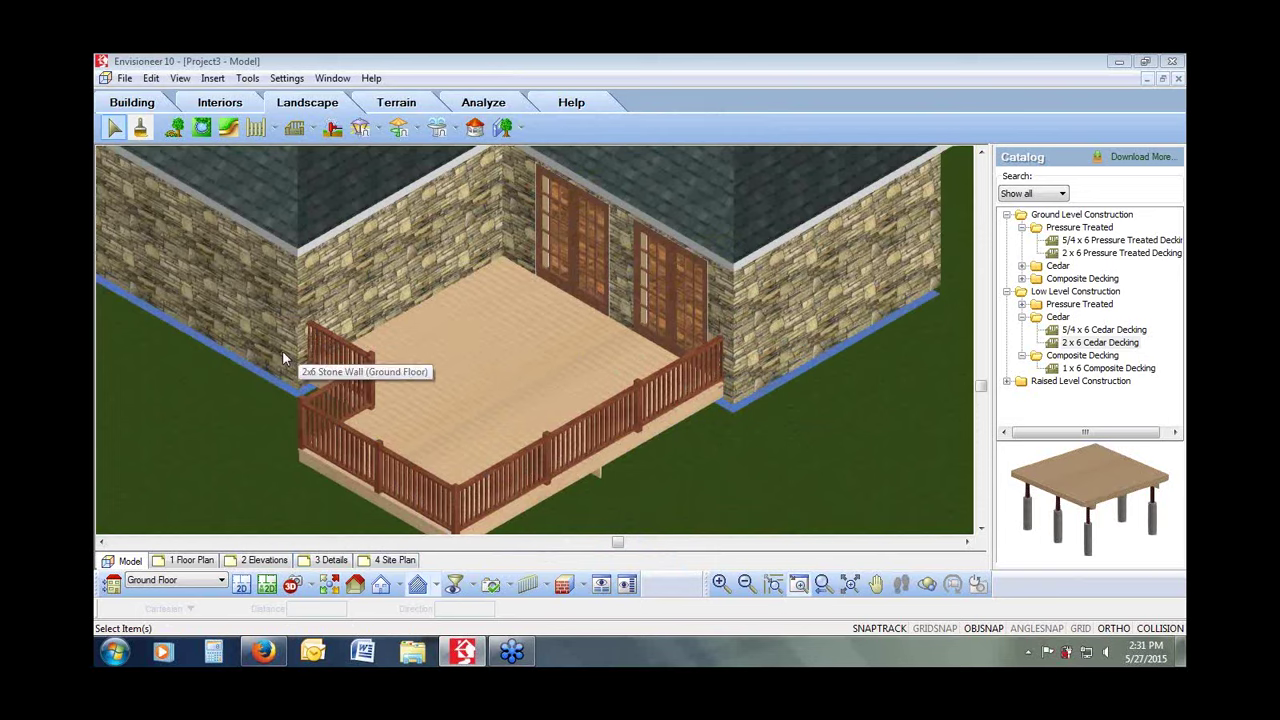
pyautogui.click(313, 128)
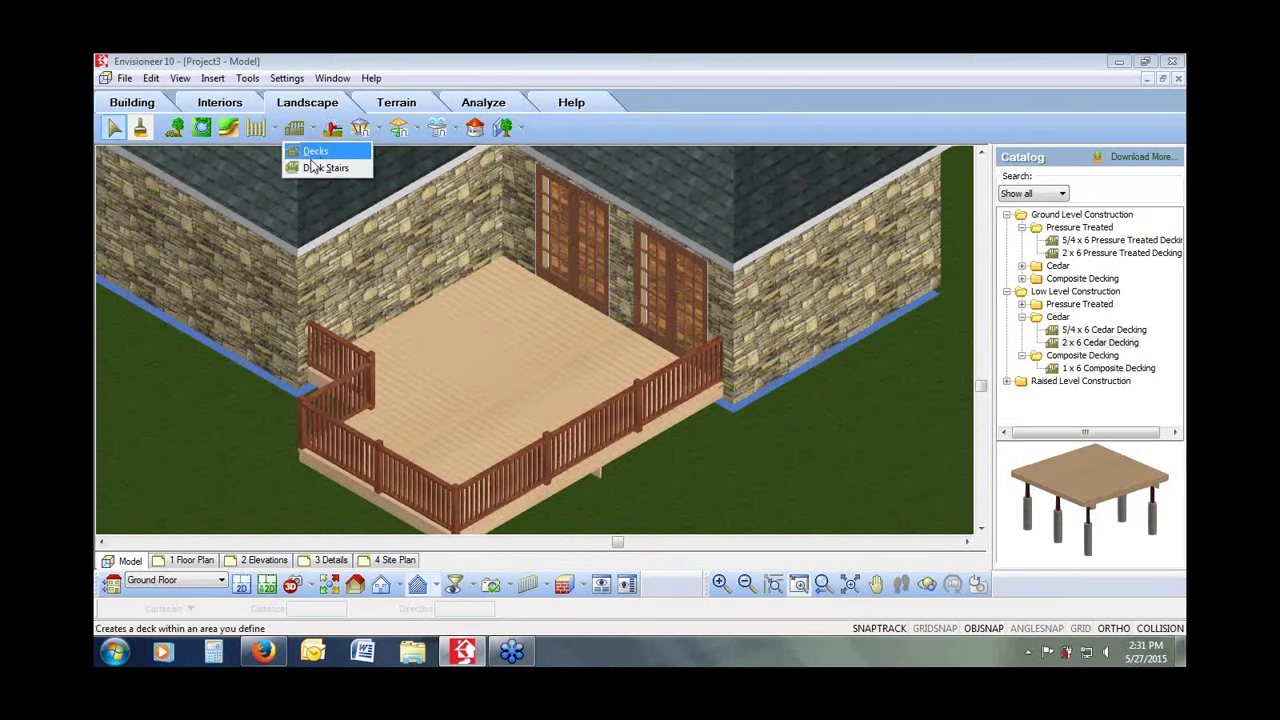
pyautogui.click(318, 168)
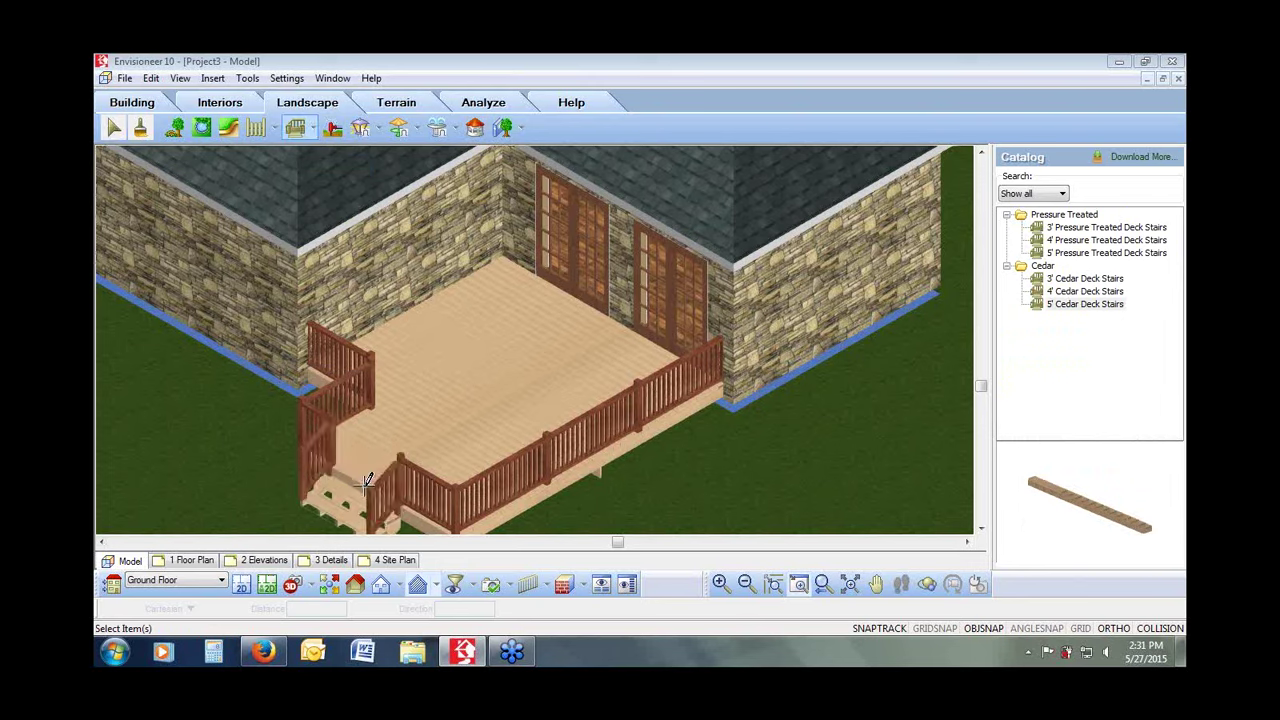
pyautogui.rightClick(366, 484)
pyautogui.click(393, 491)
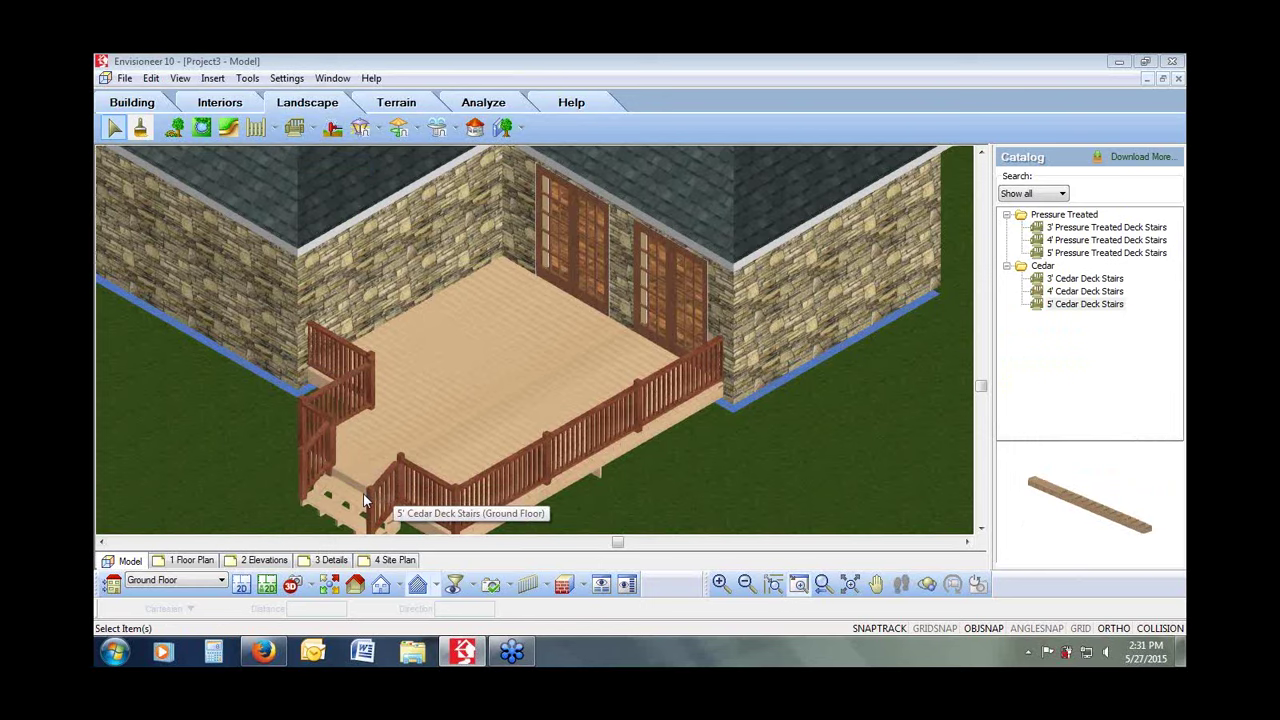
# Step: Slope the terrain away from the house beneath the rear deck, using a slope height of -5'-0"
pyautogui.click(822, 583)
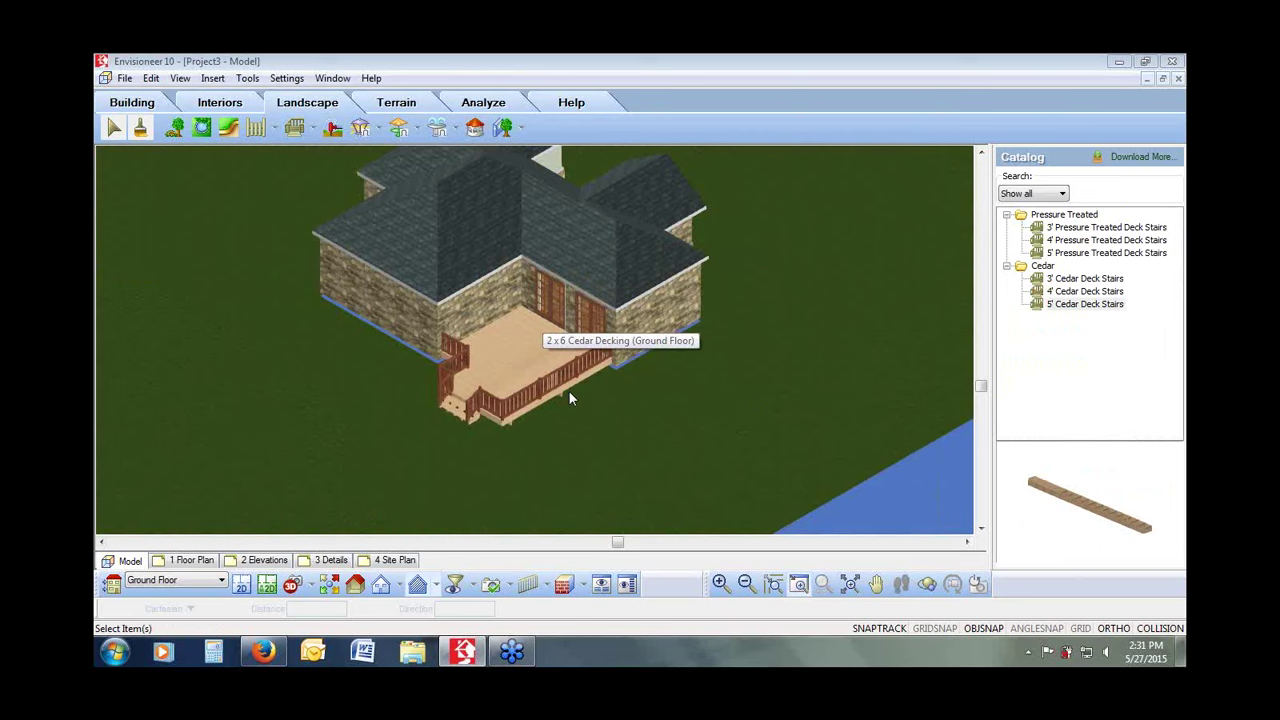
pyautogui.click(398, 103)
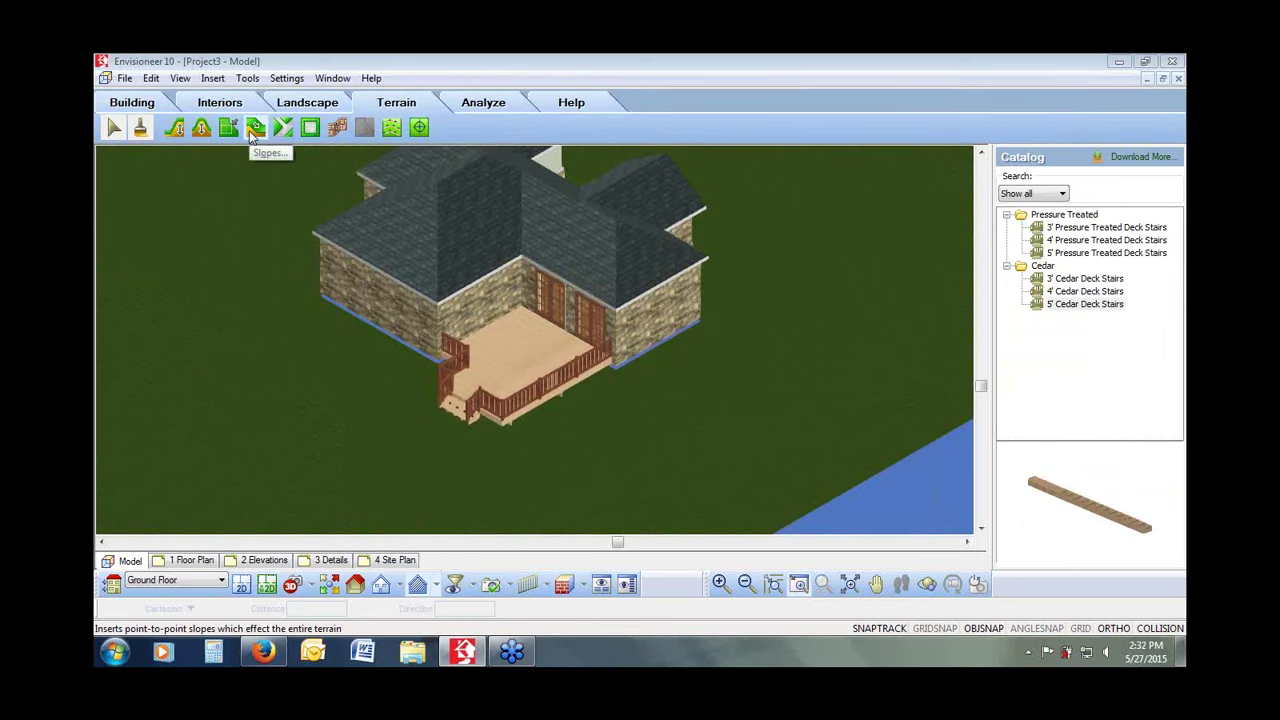
pyautogui.click(253, 130)
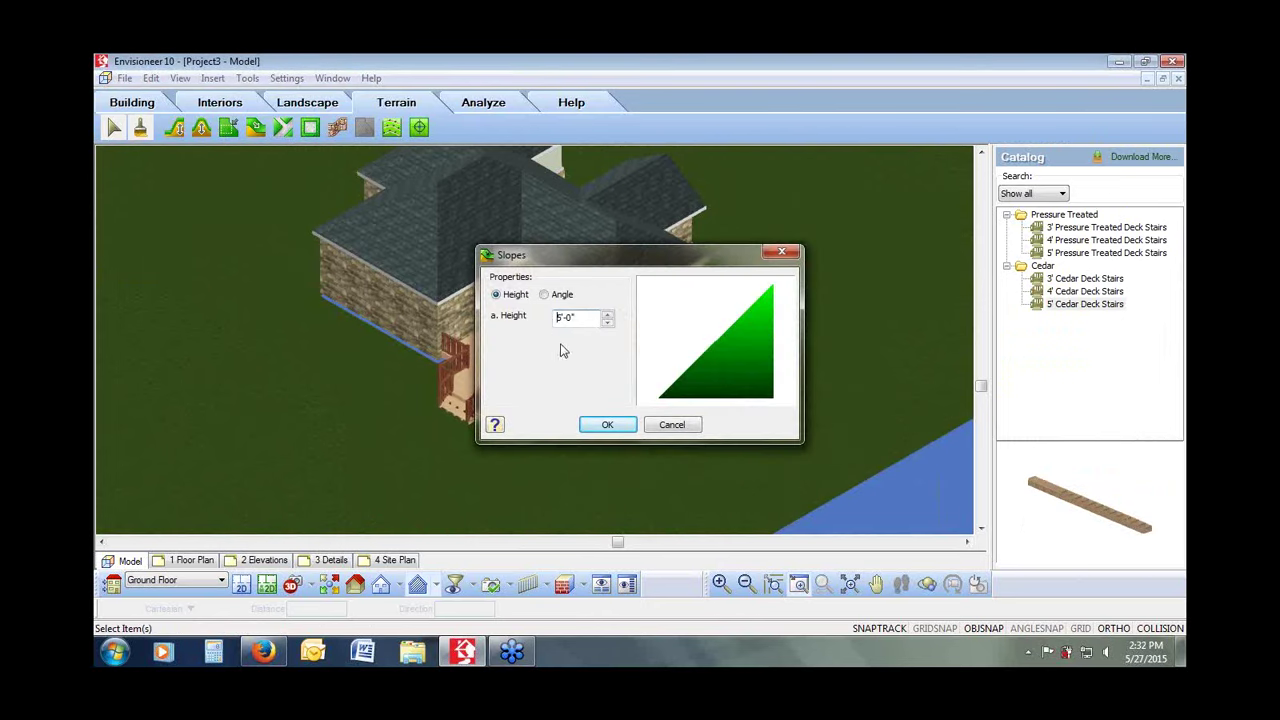
pyautogui.click(558, 317)
pyautogui.write('-')
pyautogui.click(601, 425)
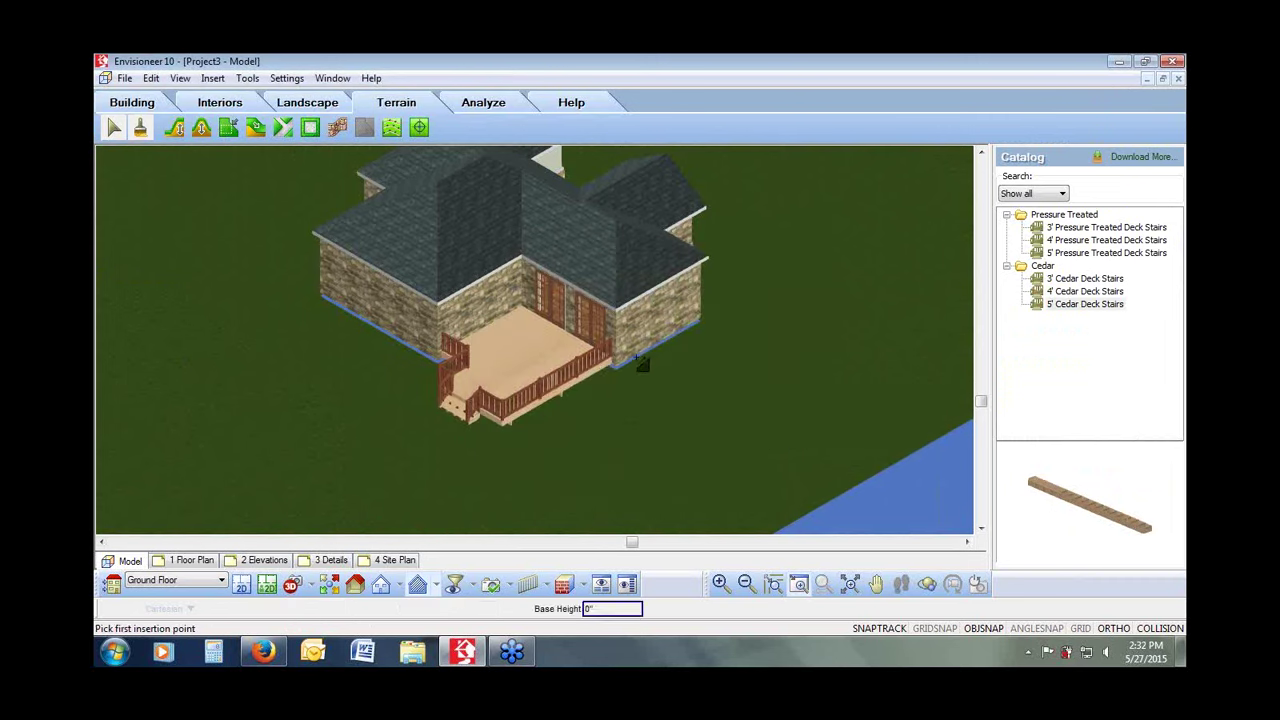
pyautogui.press('Escape')
pyautogui.click(508, 433)
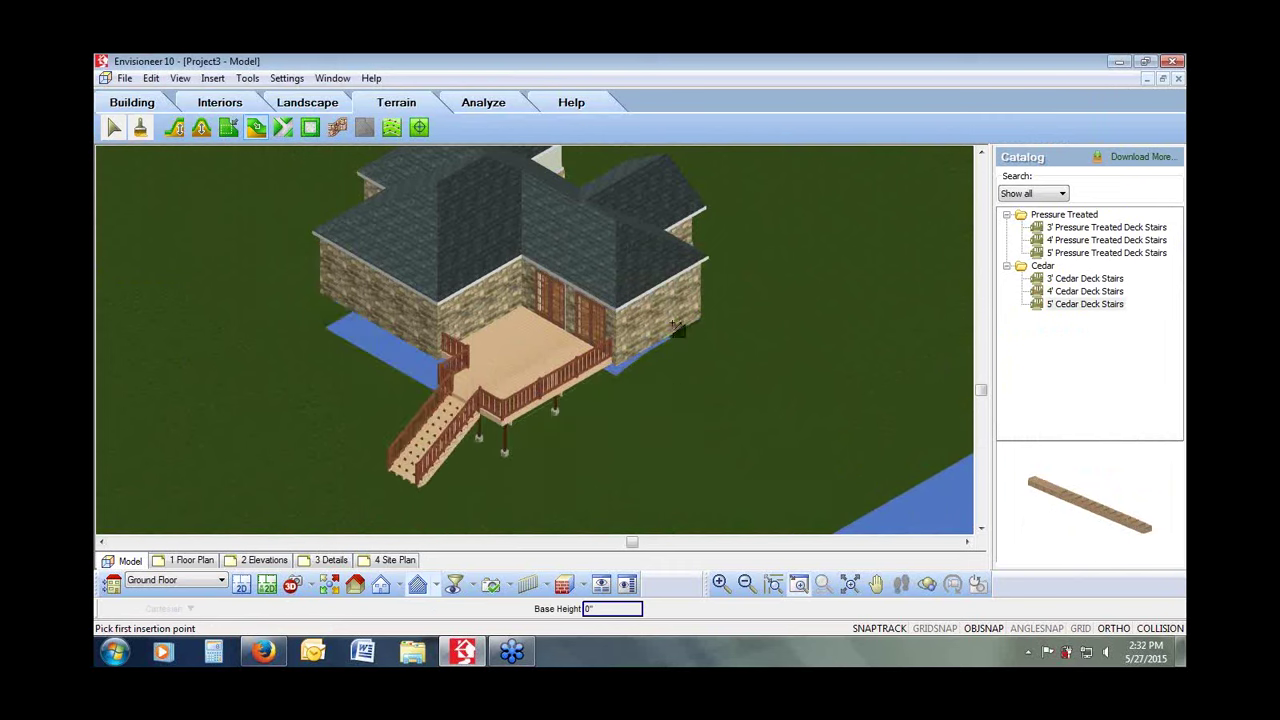
# Step: Inspect the sloped terrain and deck in Rendered Outline, return to the Rendered display and finish the slope command
pyautogui.click(578, 586)
pyautogui.click(588, 570)
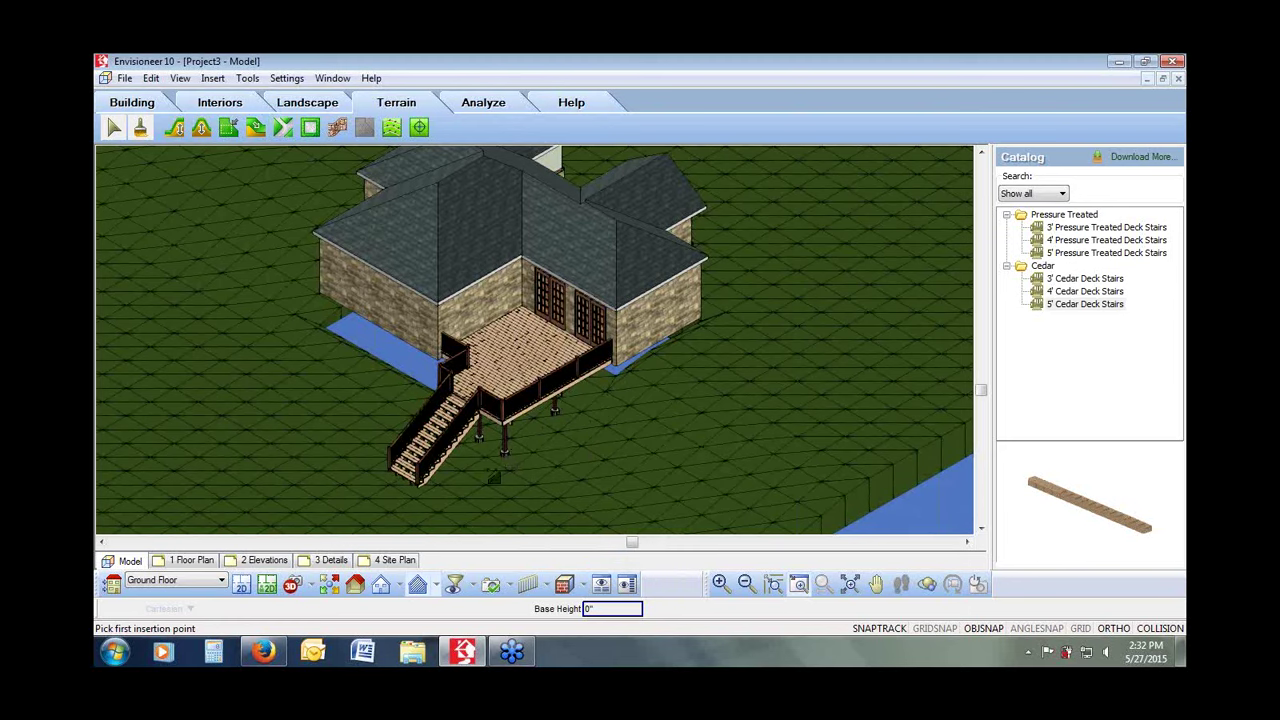
pyautogui.click(582, 587)
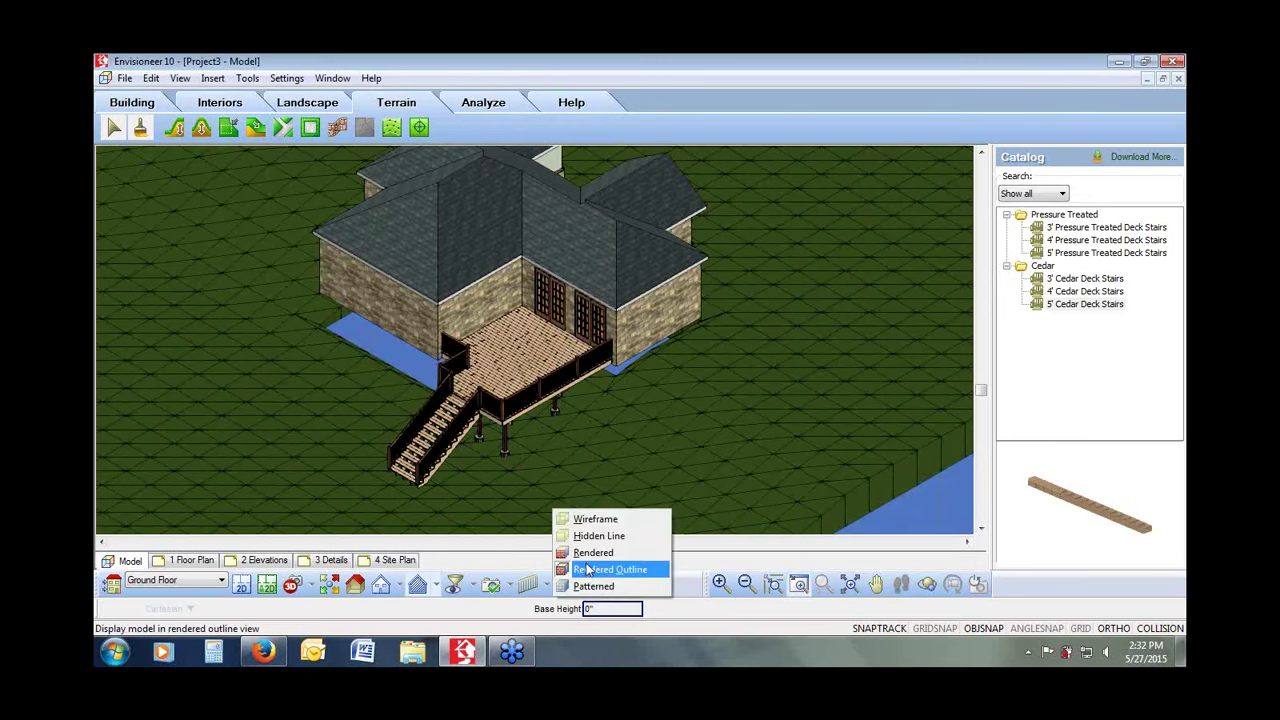
pyautogui.click(592, 552)
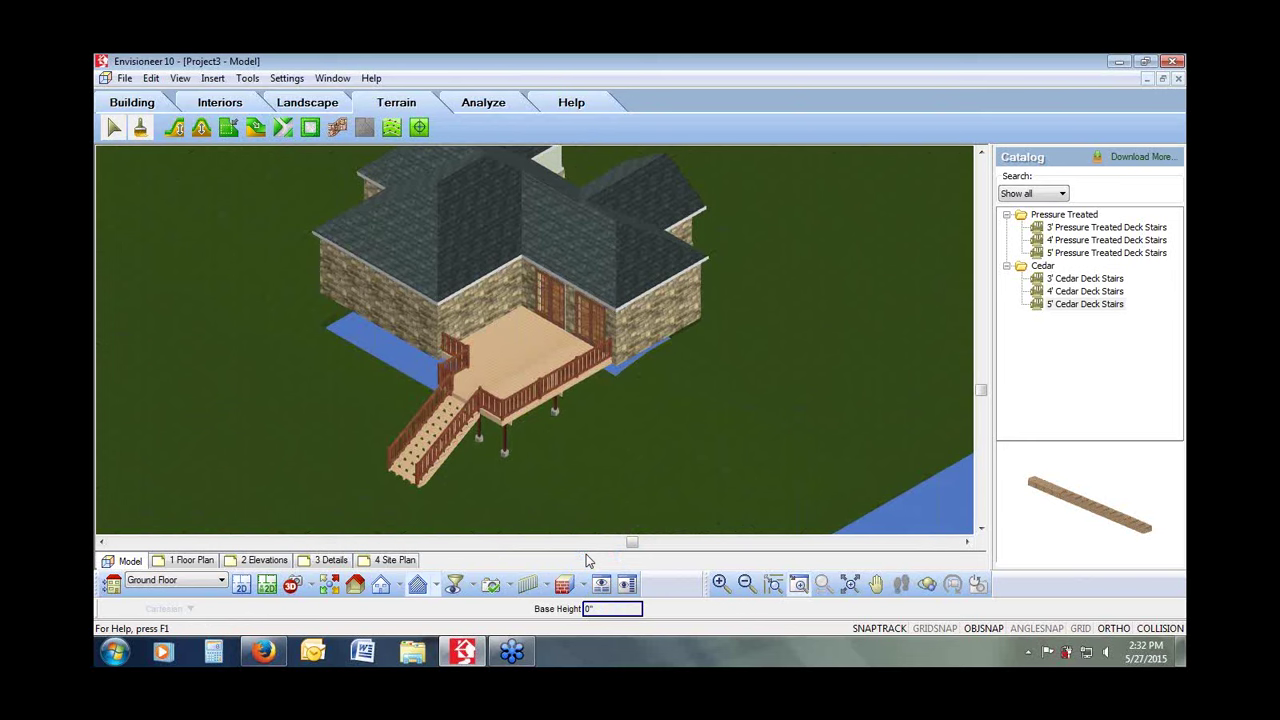
pyautogui.rightClick(344, 347)
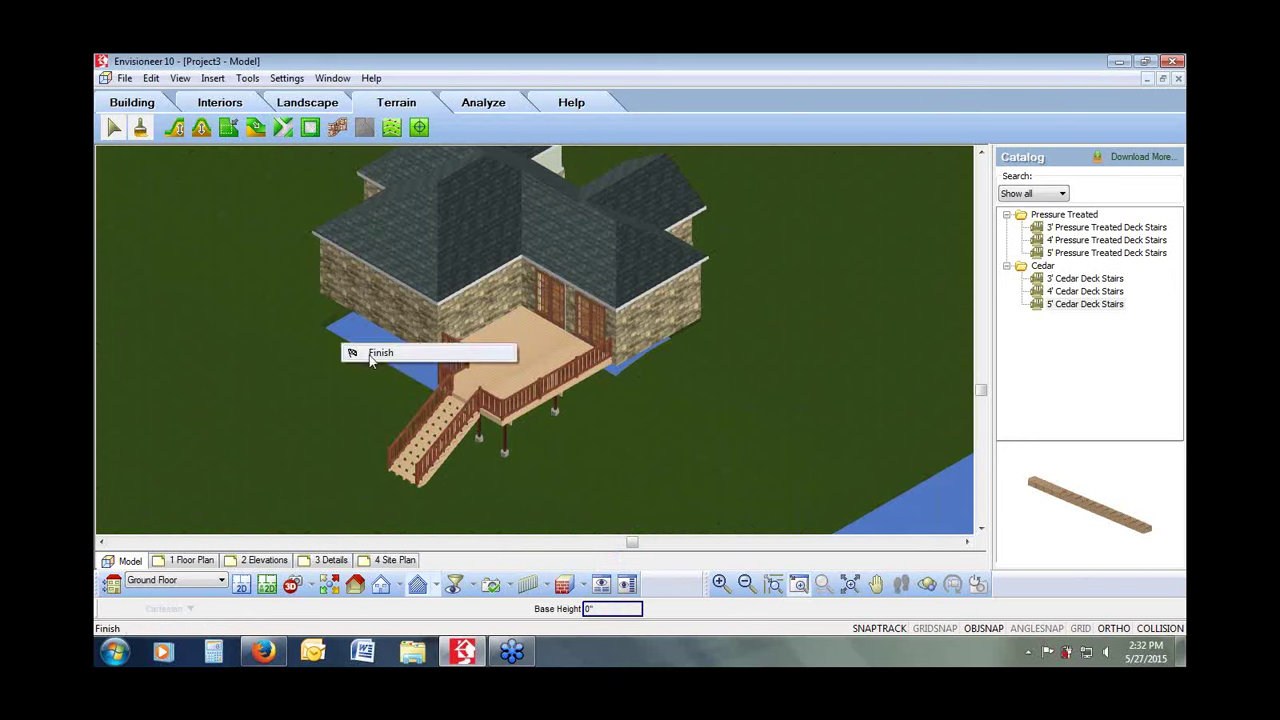
pyautogui.click(378, 353)
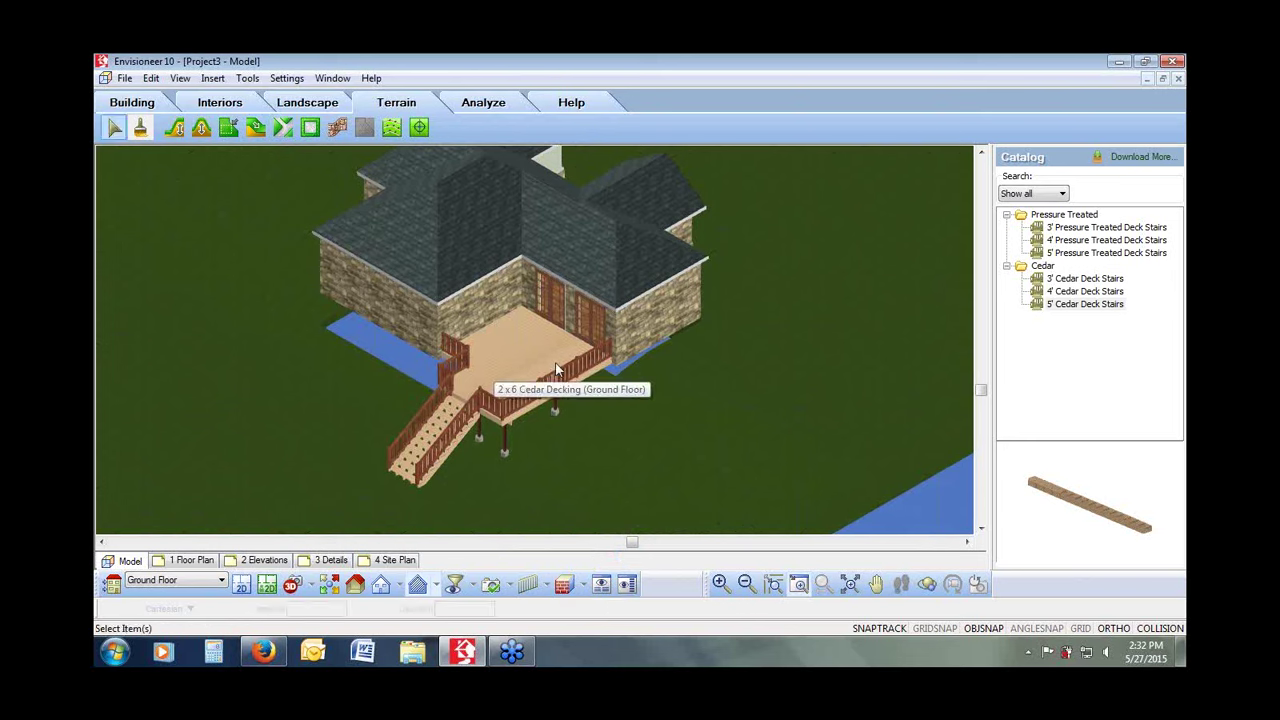
# Step: Start the Floor and Foundation Builder for a Foundation Level at the Foundation location, using the Basement style
pyautogui.click(145, 104)
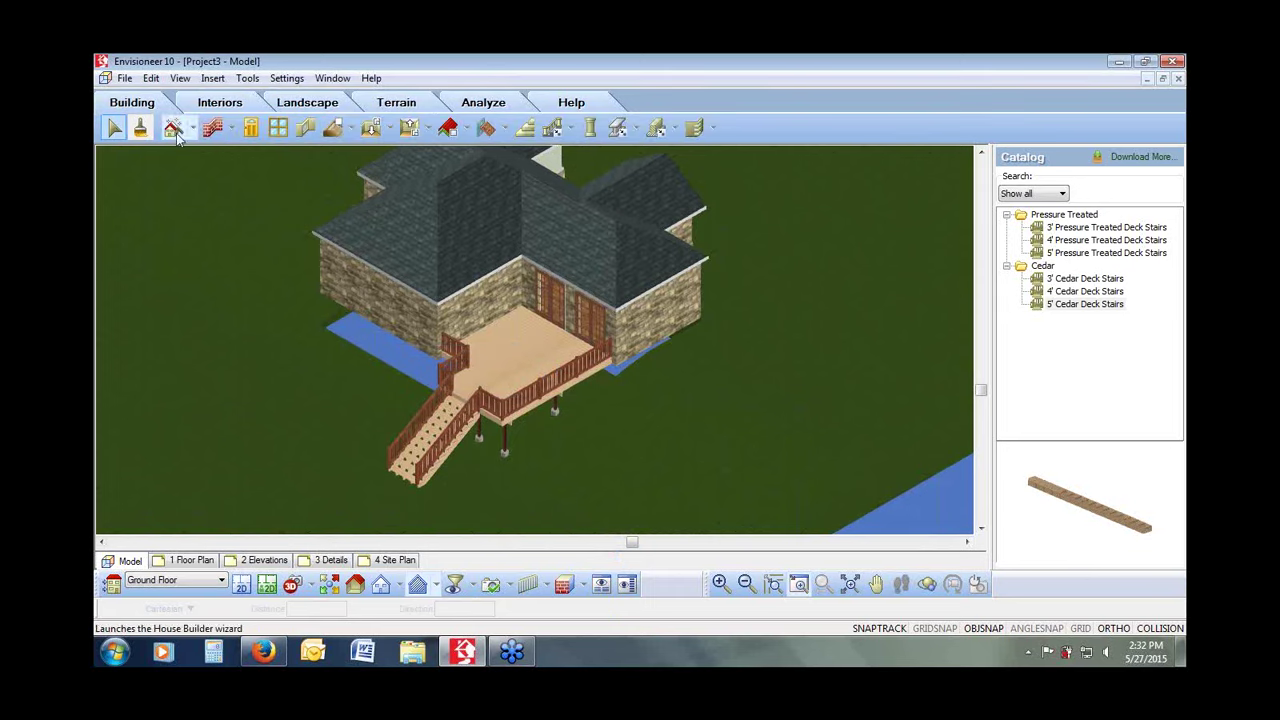
pyautogui.click(190, 130)
pyautogui.click(193, 237)
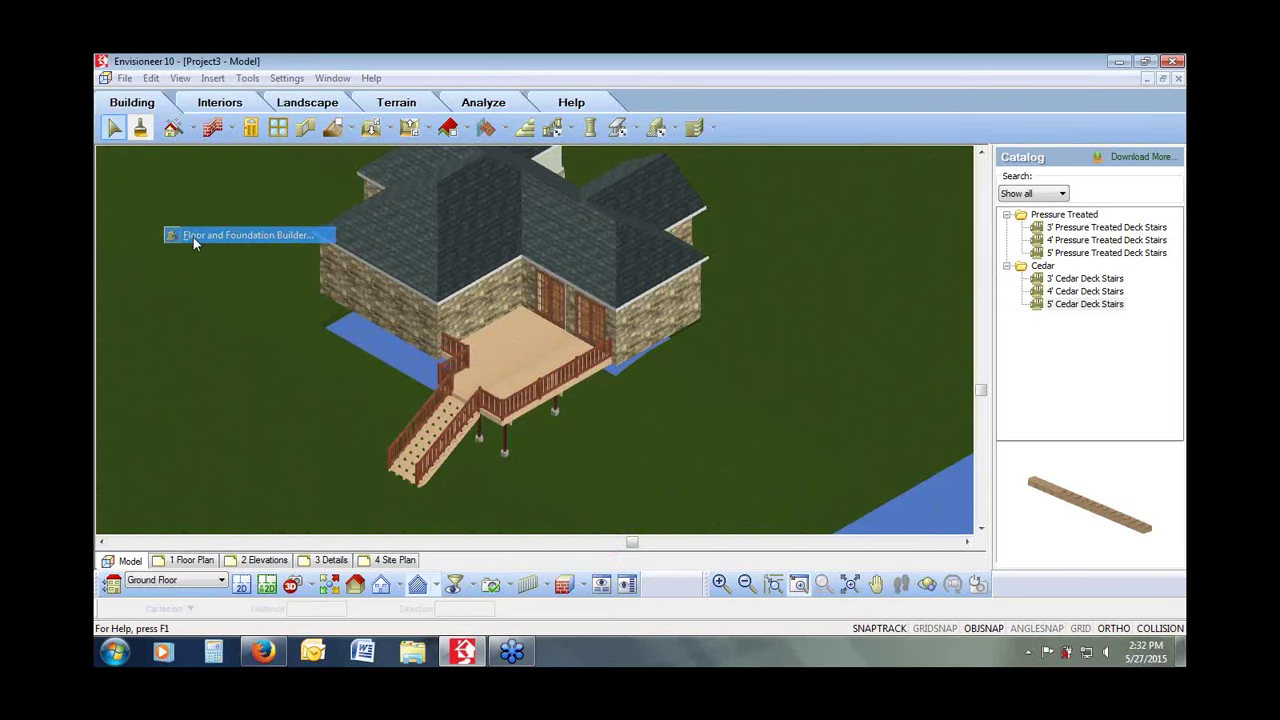
pyautogui.click(659, 510)
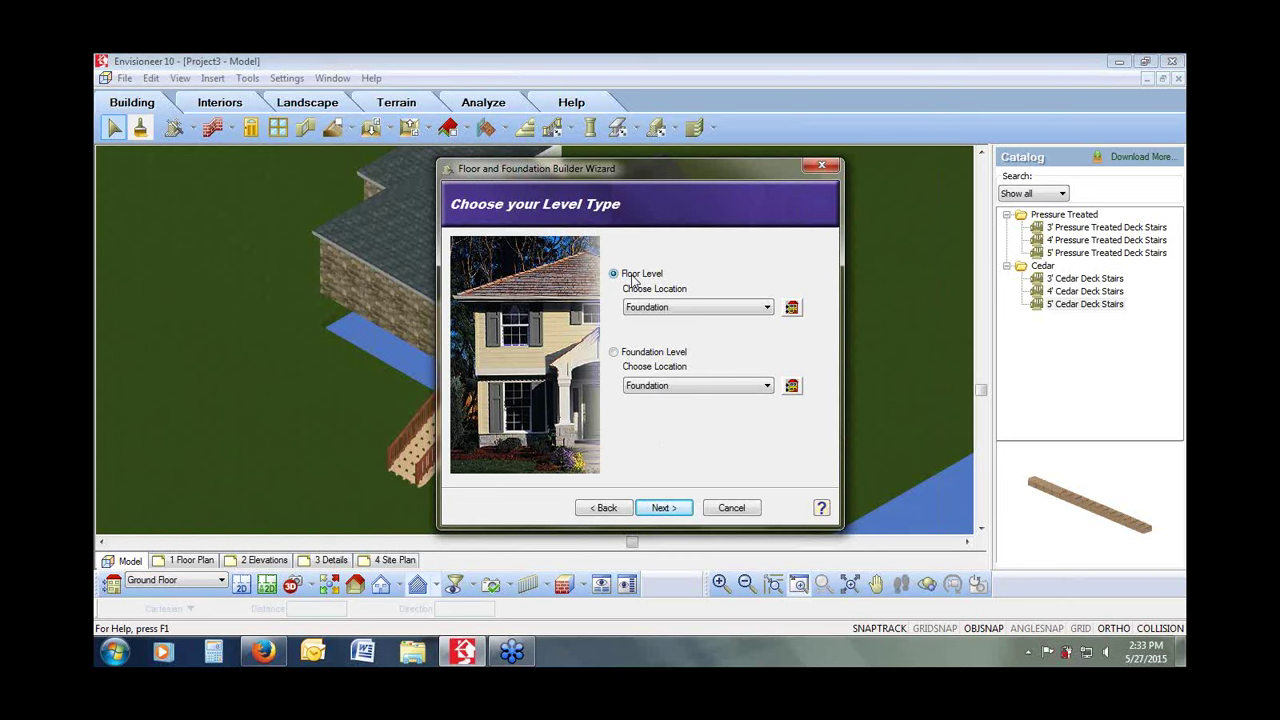
pyautogui.click(620, 356)
pyautogui.click(664, 508)
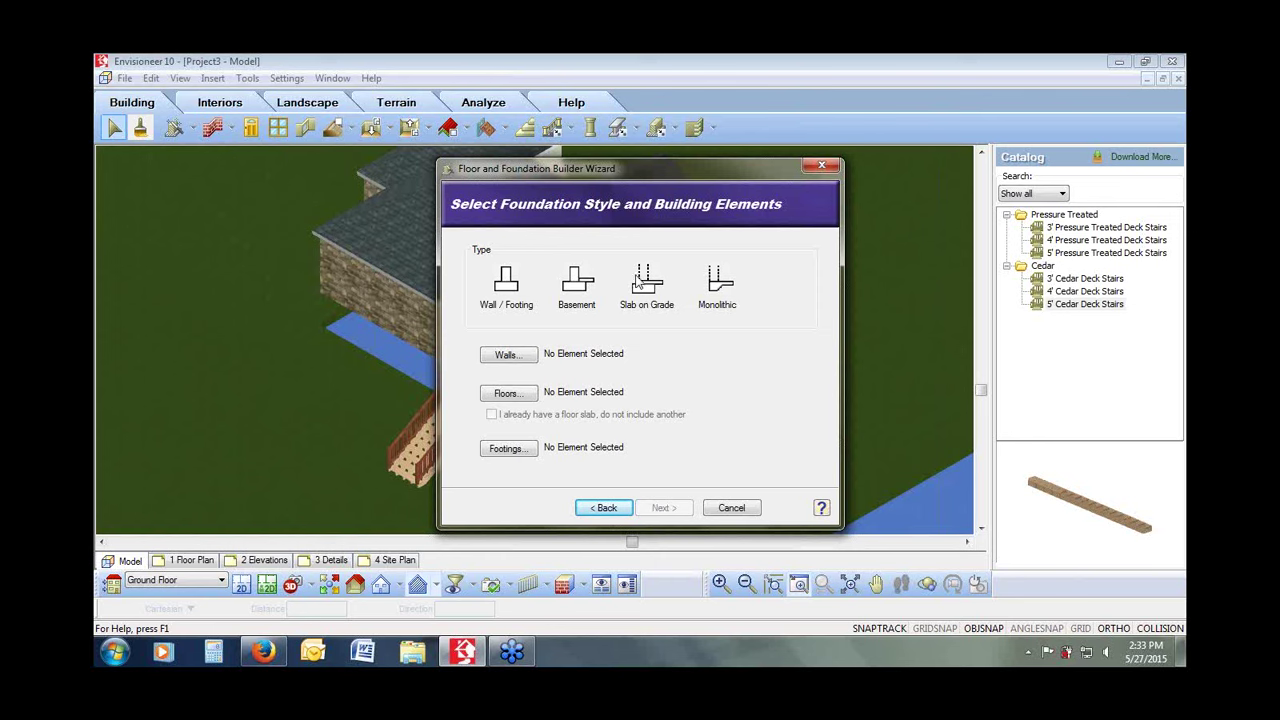
pyautogui.click(586, 300)
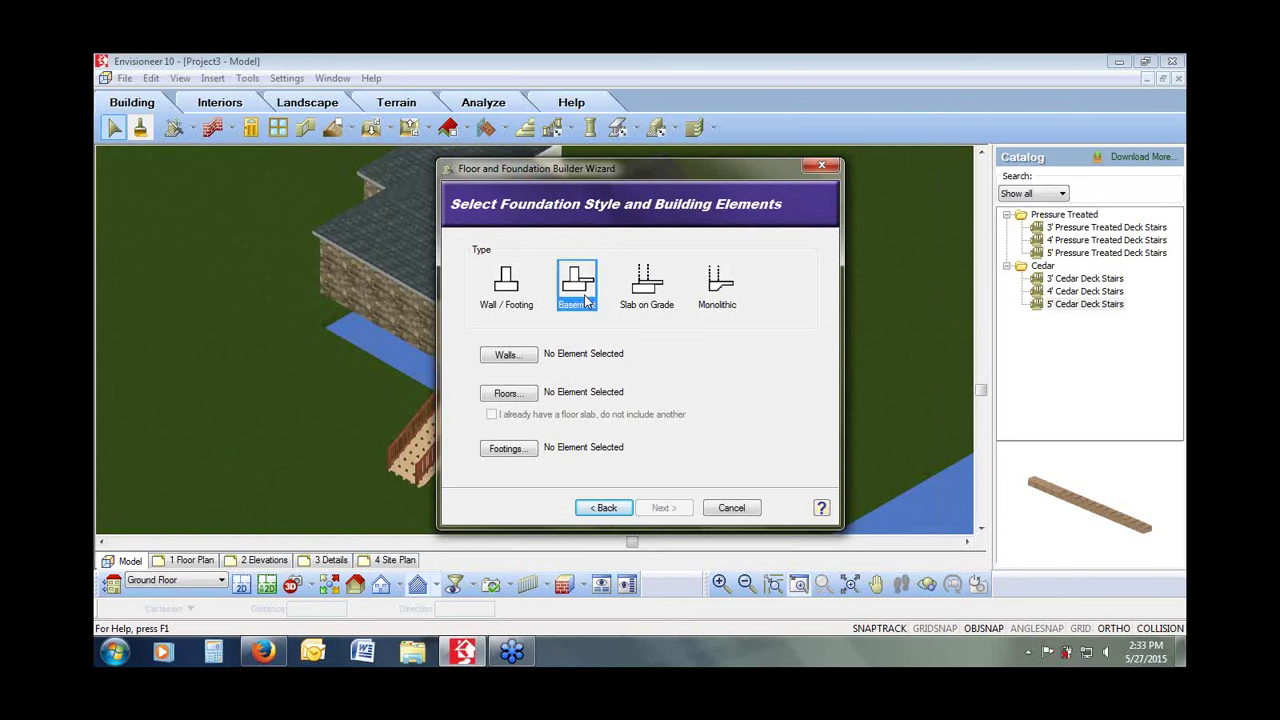
# Step: Assign the 10" Concrete Wall and the 4" Concrete Floor slab as the basement's wall and floor elements
pyautogui.click(519, 362)
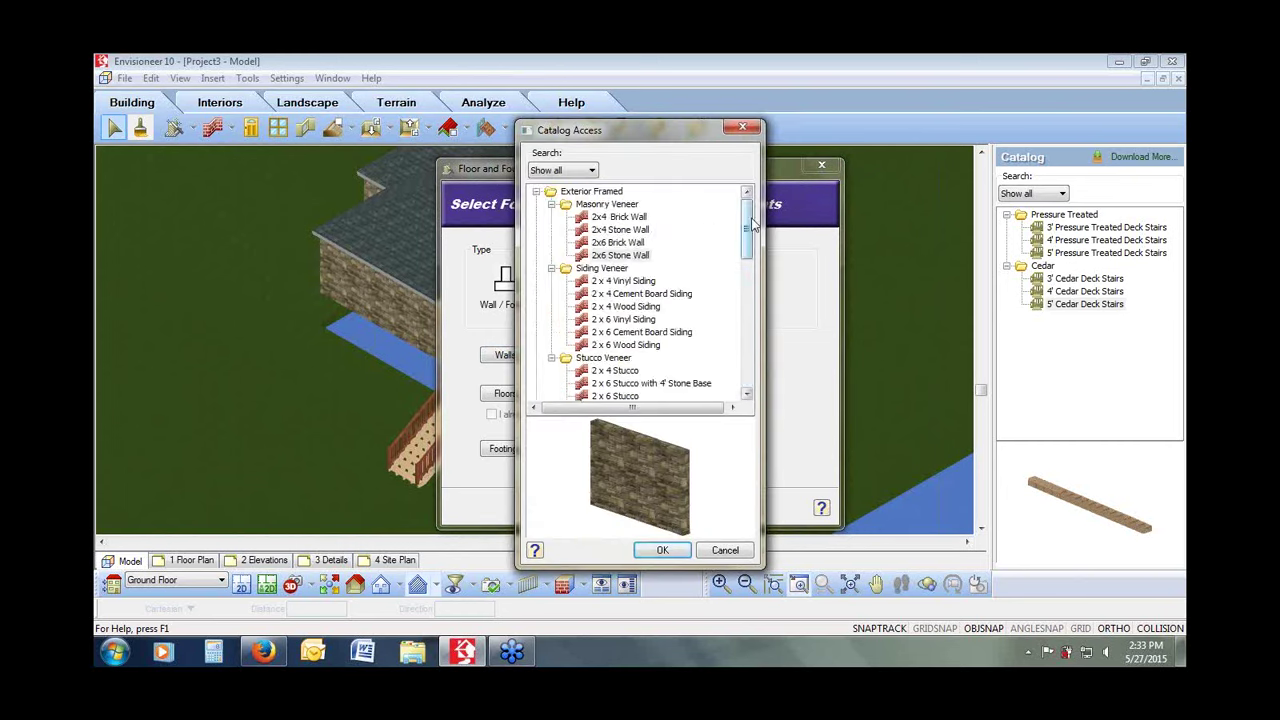
pyautogui.moveTo(747, 216); pyautogui.dragTo(745, 338)
pyautogui.click(645, 242)
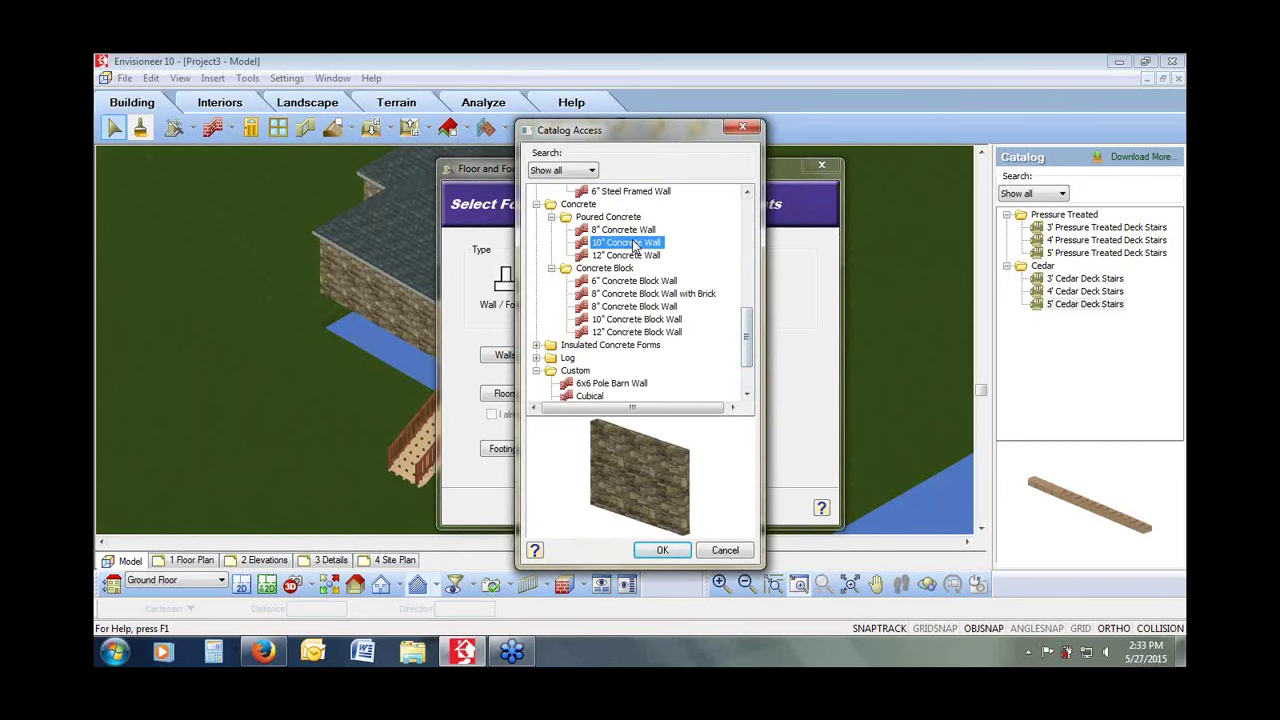
pyautogui.click(652, 552)
pyautogui.click(528, 396)
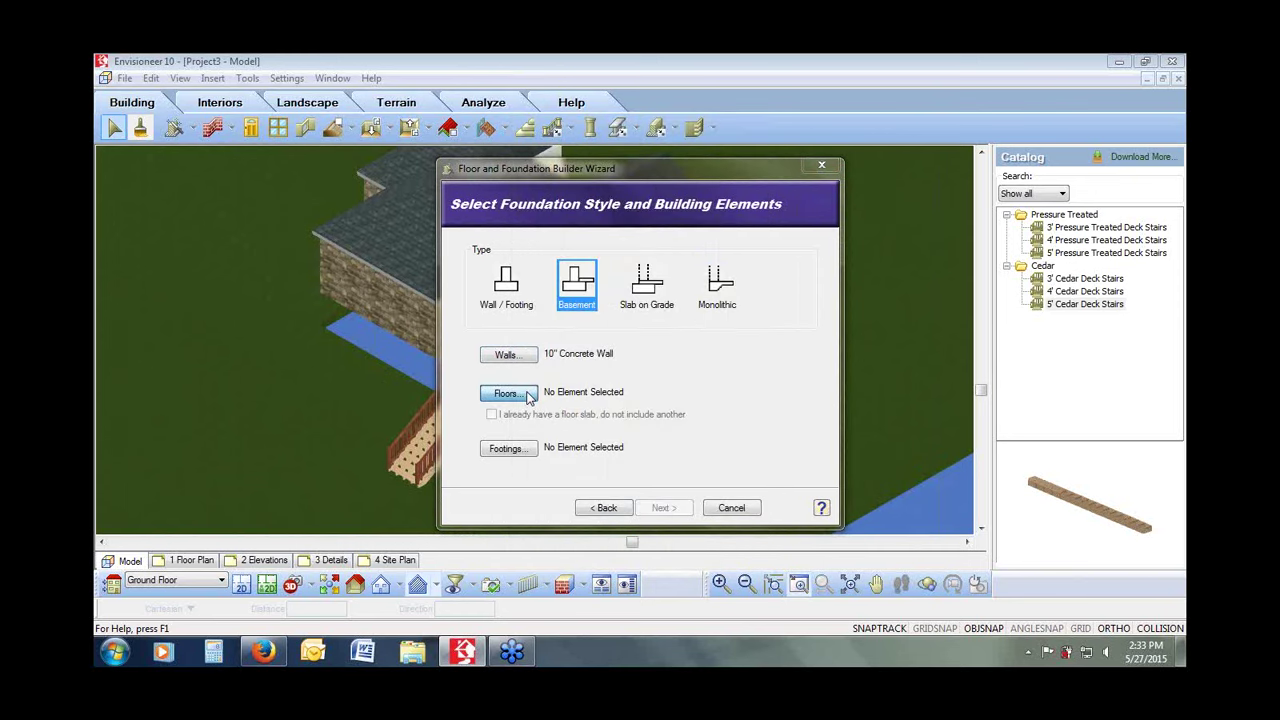
pyautogui.click(606, 307)
pyautogui.click(655, 549)
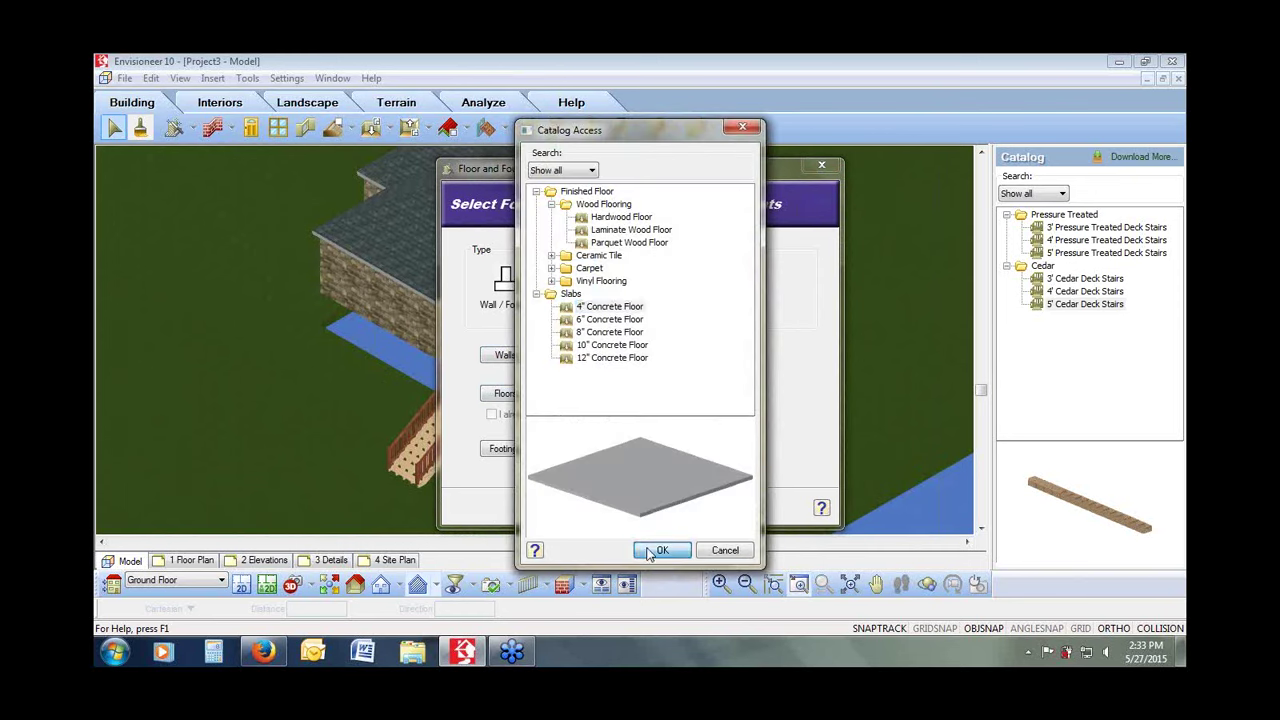
# Step: Assign the 1' X 2' Rect. Solid Strip Footing to the basement, checking its dimensions and quantity properties
pyautogui.click(527, 452)
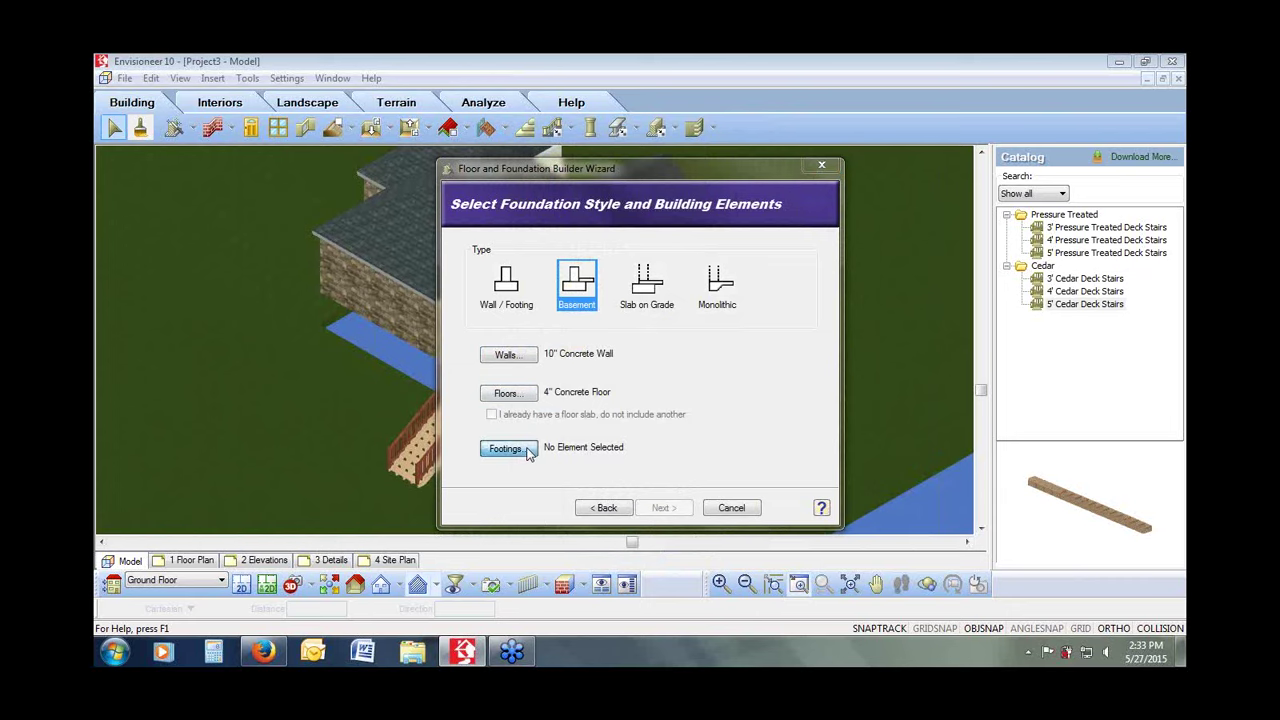
pyautogui.click(606, 230)
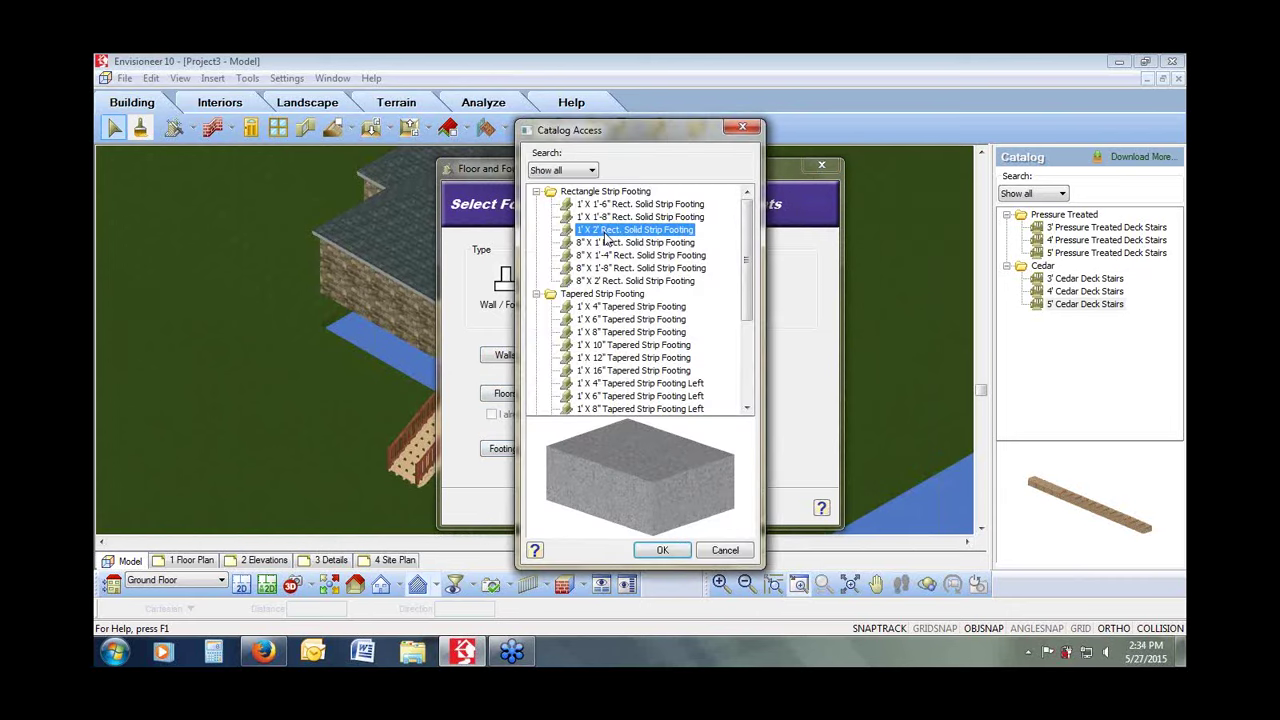
pyautogui.doubleClick(605, 232)
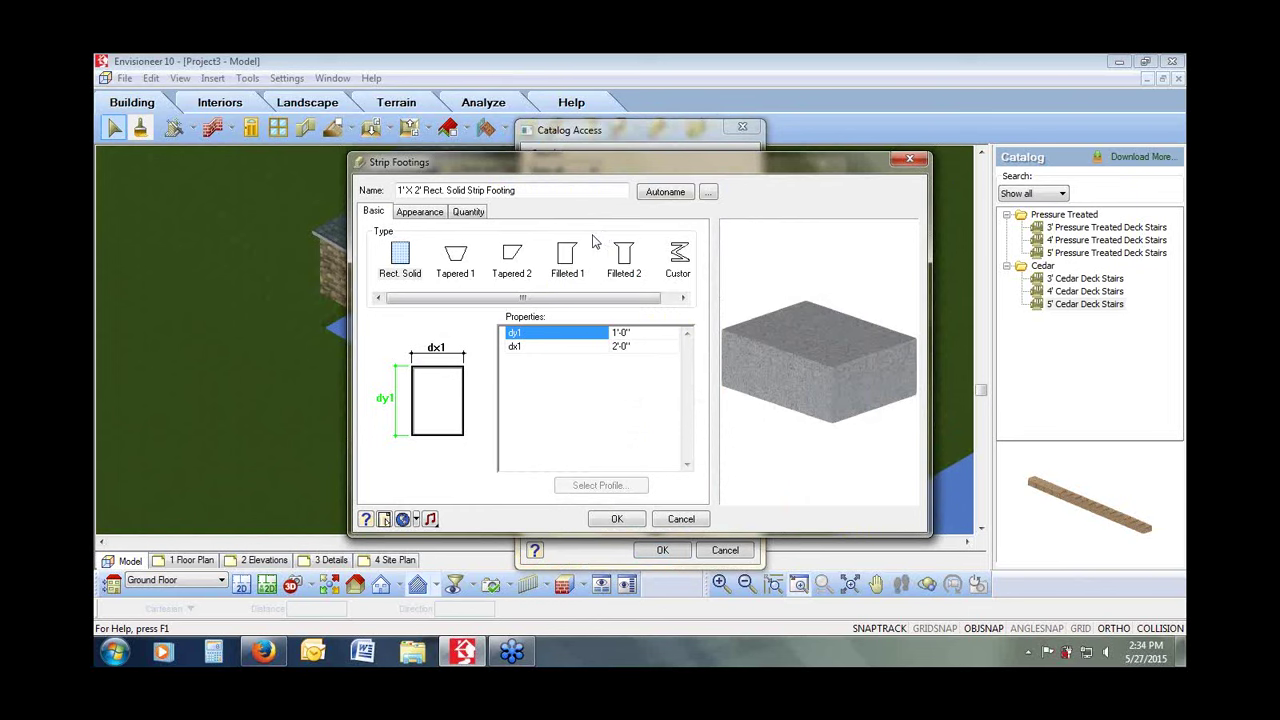
pyautogui.click(467, 212)
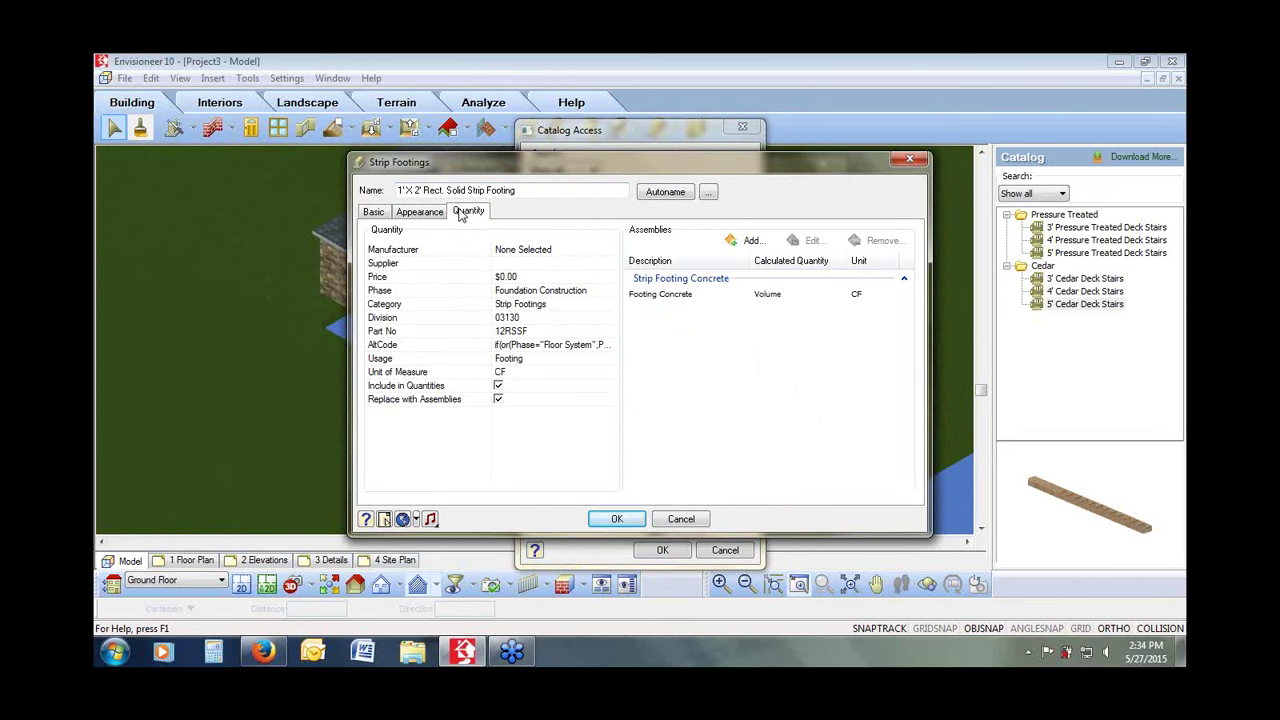
pyautogui.click(683, 519)
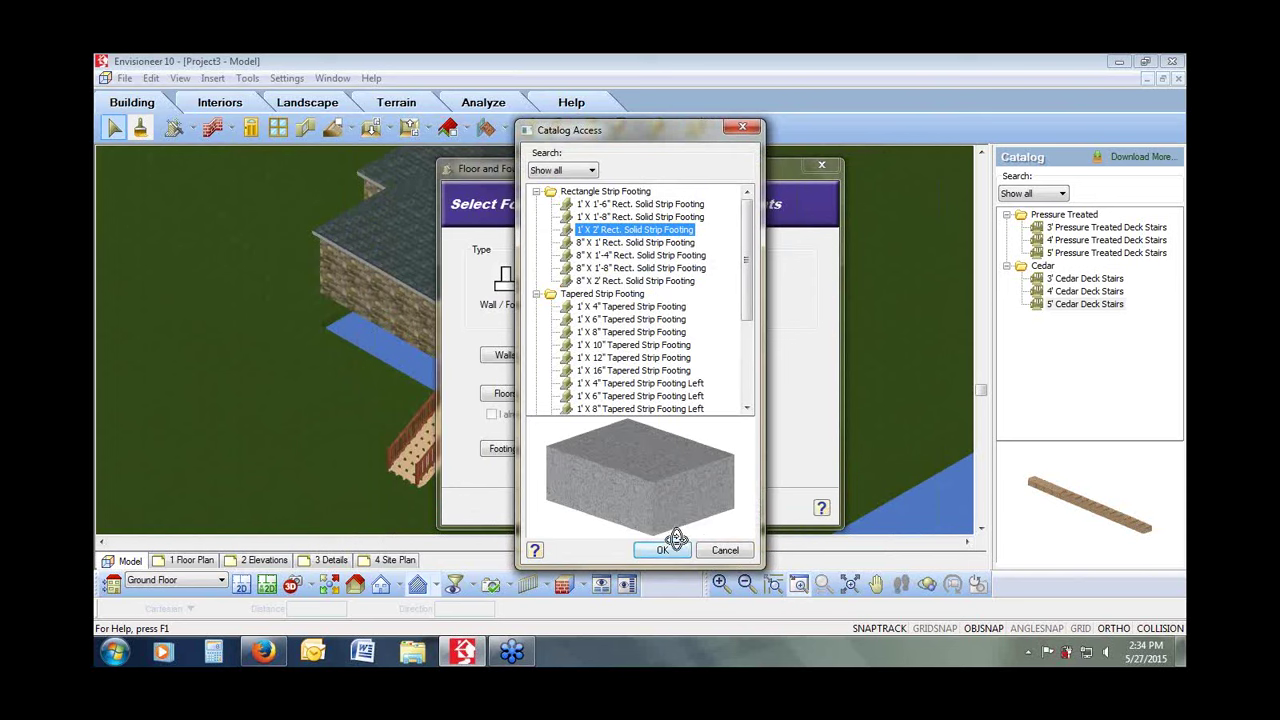
pyautogui.click(663, 548)
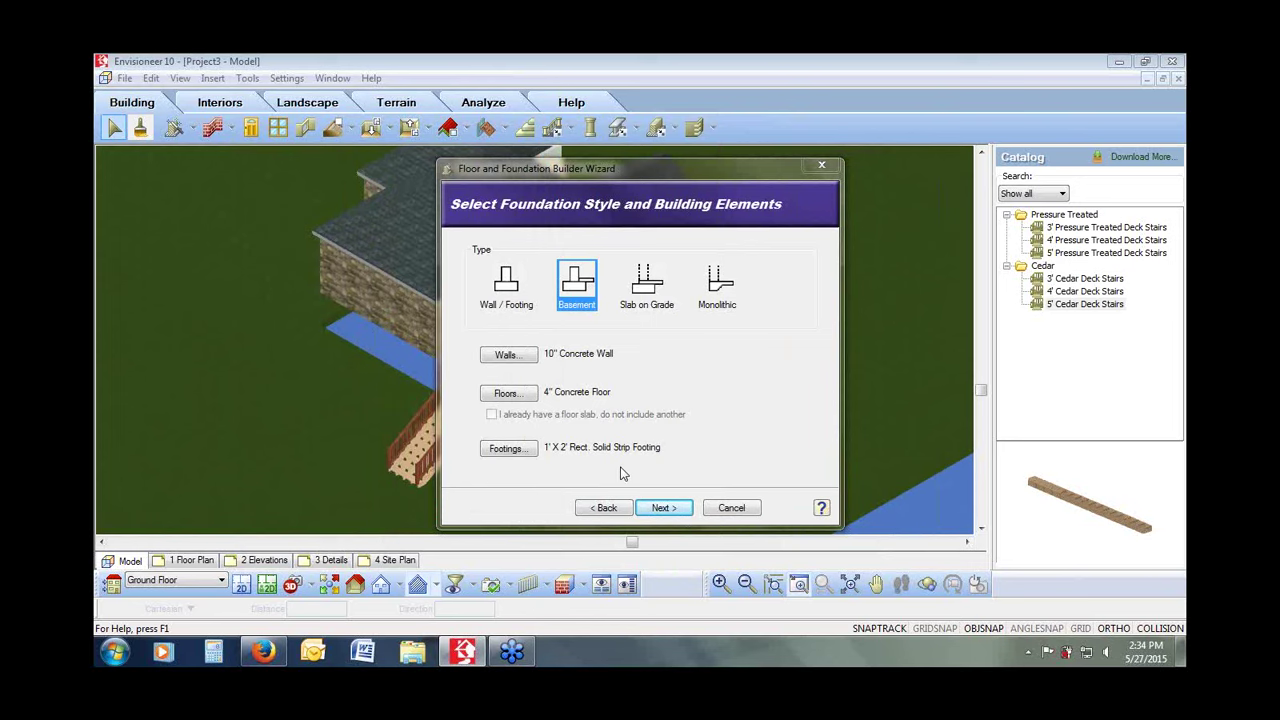
# Step: Accept the default element positions, build the basement foundation, and inspect it beneath the house from the deck side
pyautogui.click(678, 510)
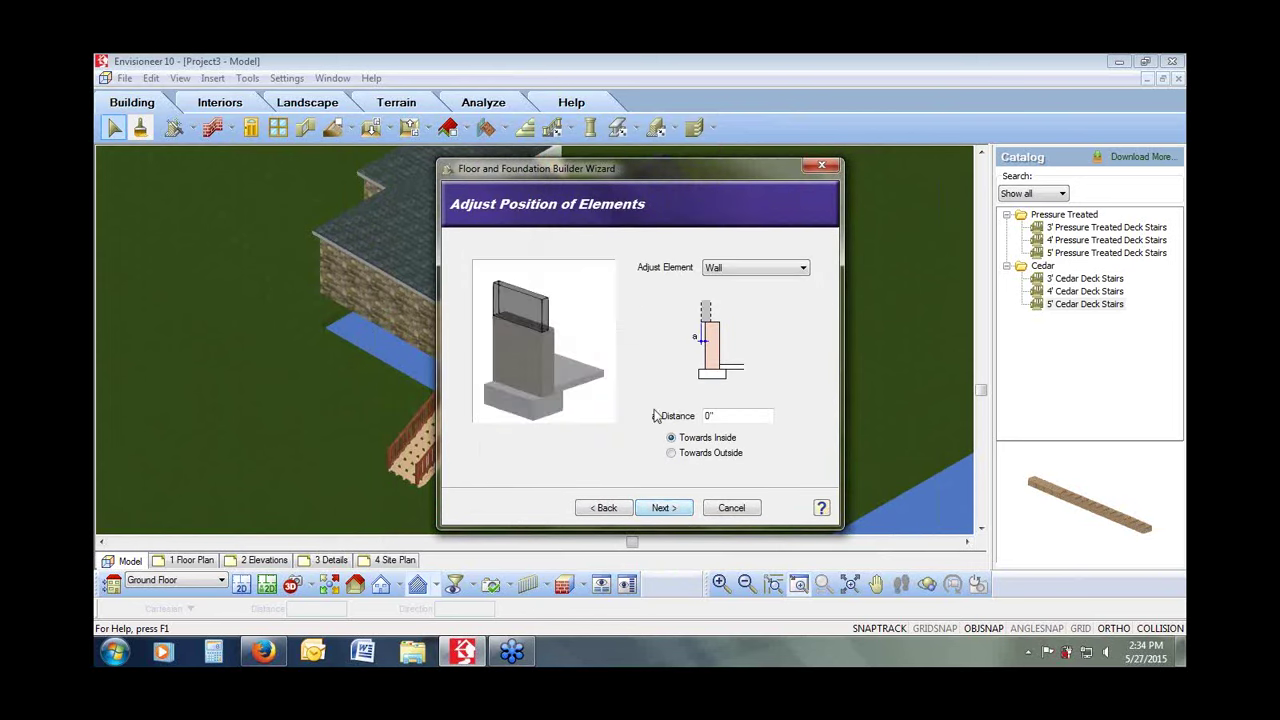
pyautogui.moveTo(606, 371)
pyautogui.mouseDown()
pyautogui.moveTo(560, 360)
pyautogui.moveTo(599, 372)
pyautogui.mouseUp()
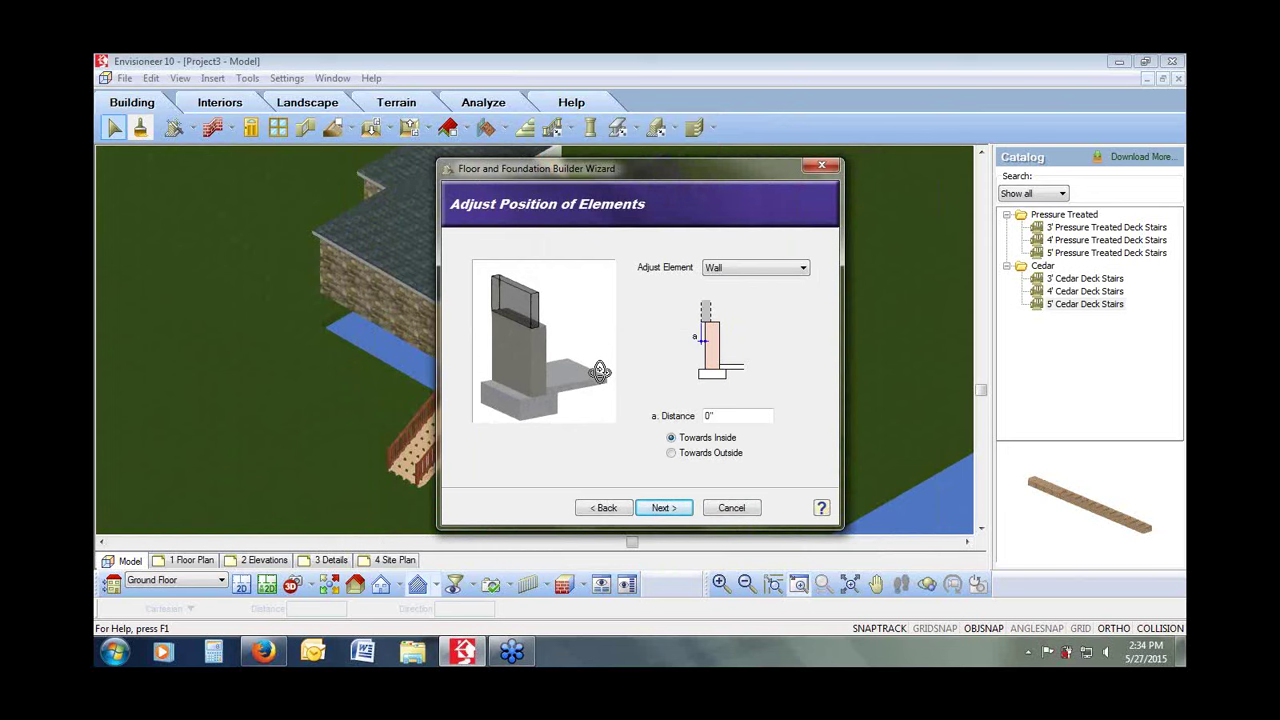
pyautogui.moveTo(599, 372)
pyautogui.mouseDown()
pyautogui.moveTo(547, 383)
pyautogui.moveTo(578, 368)
pyautogui.mouseUp()
pyautogui.click(662, 507)
pyautogui.click(661, 508)
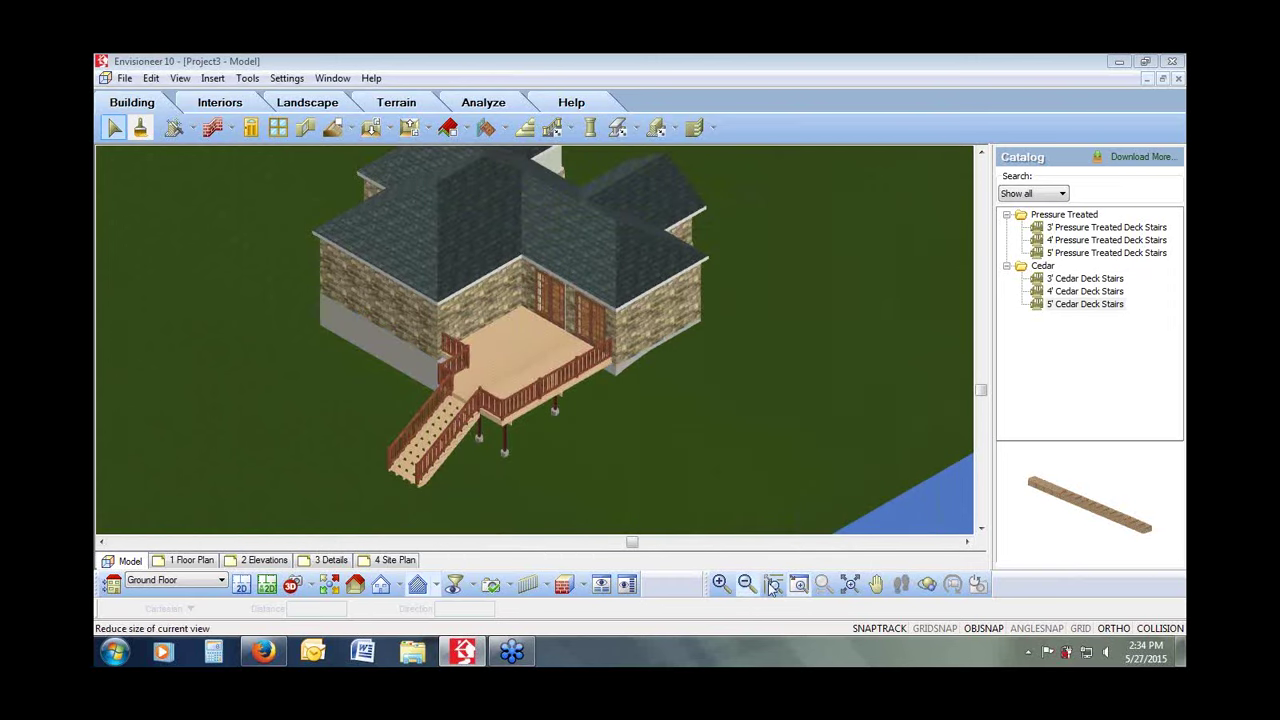
pyautogui.click(875, 585)
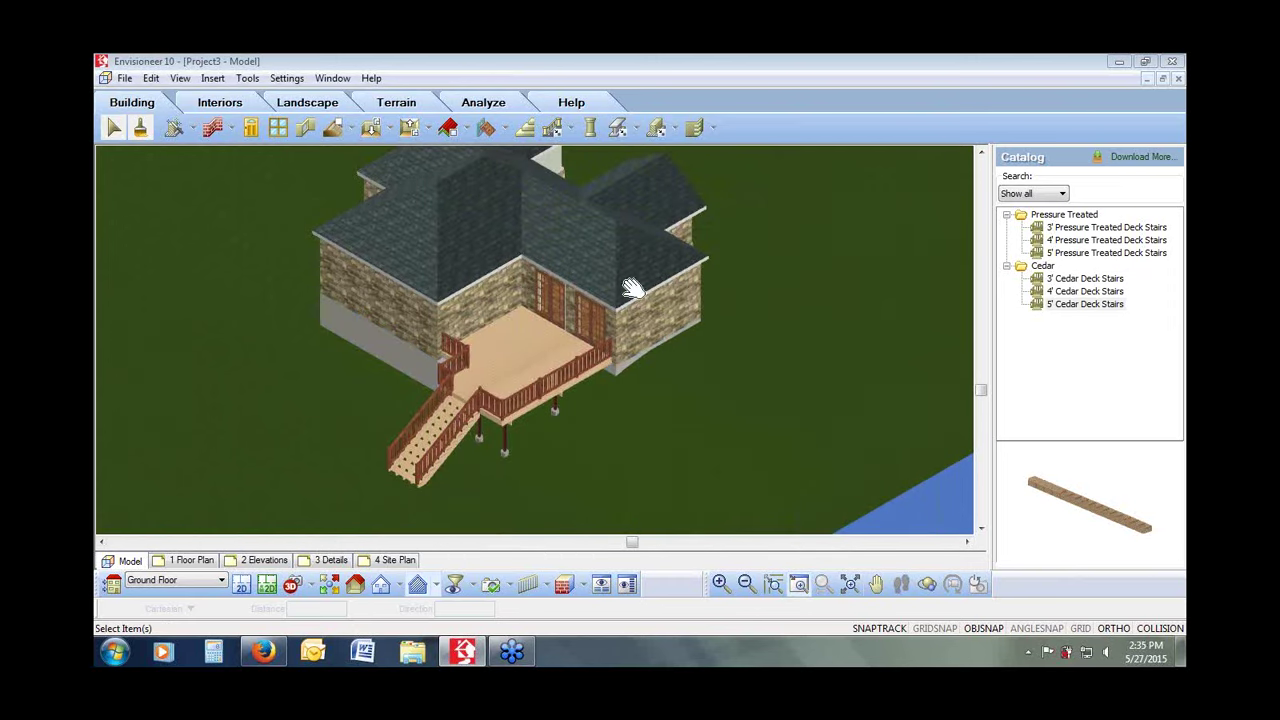
pyautogui.moveTo(633, 296); pyautogui.dragTo(622, 420)
pyautogui.rightClick(610, 408)
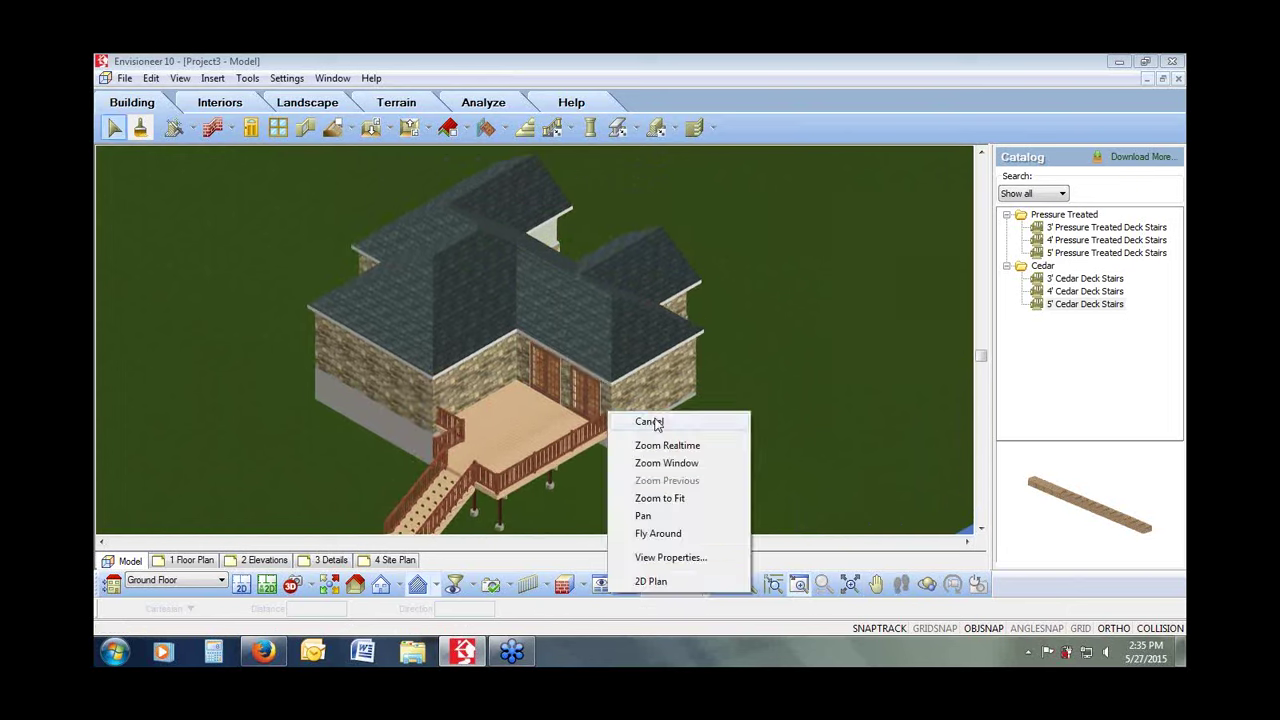
pyautogui.click(630, 420)
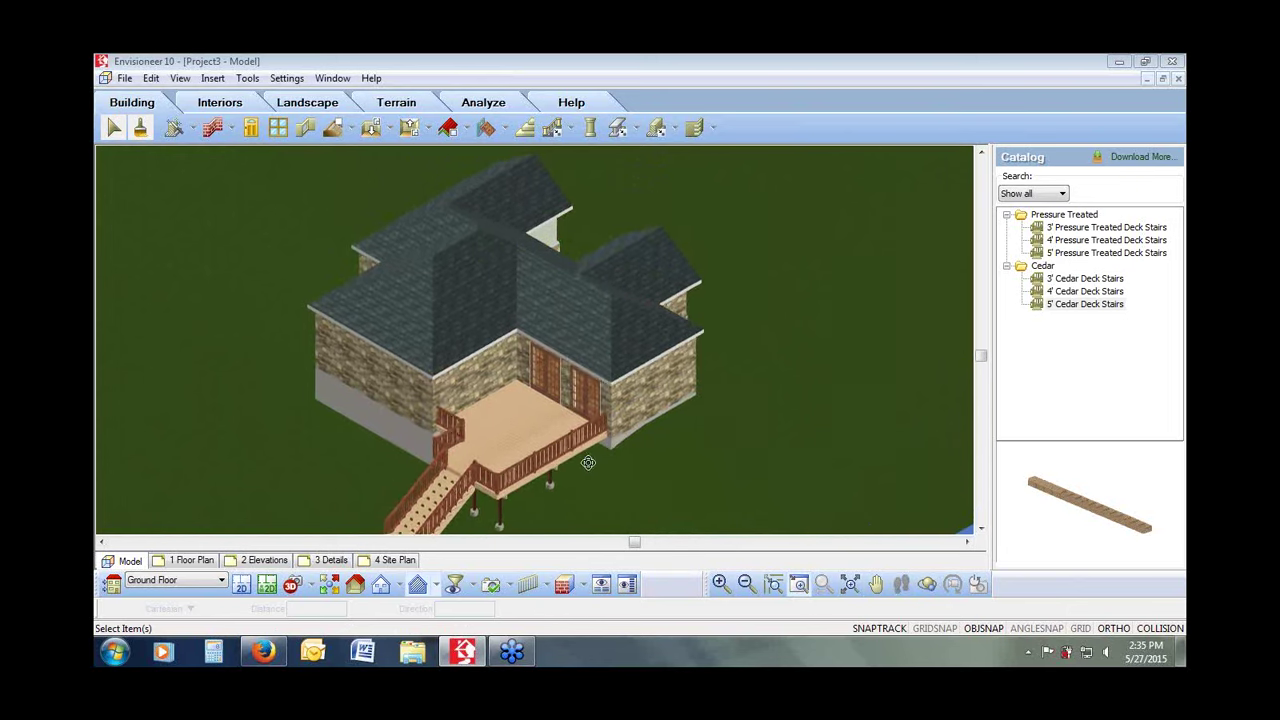
pyautogui.moveTo(596, 466); pyautogui.dragTo(451, 443)
# Step: Insert a 2x4 framed 1/2" drywall ceiling by room inside the house in the 2D plan
pyautogui.click(241, 584)
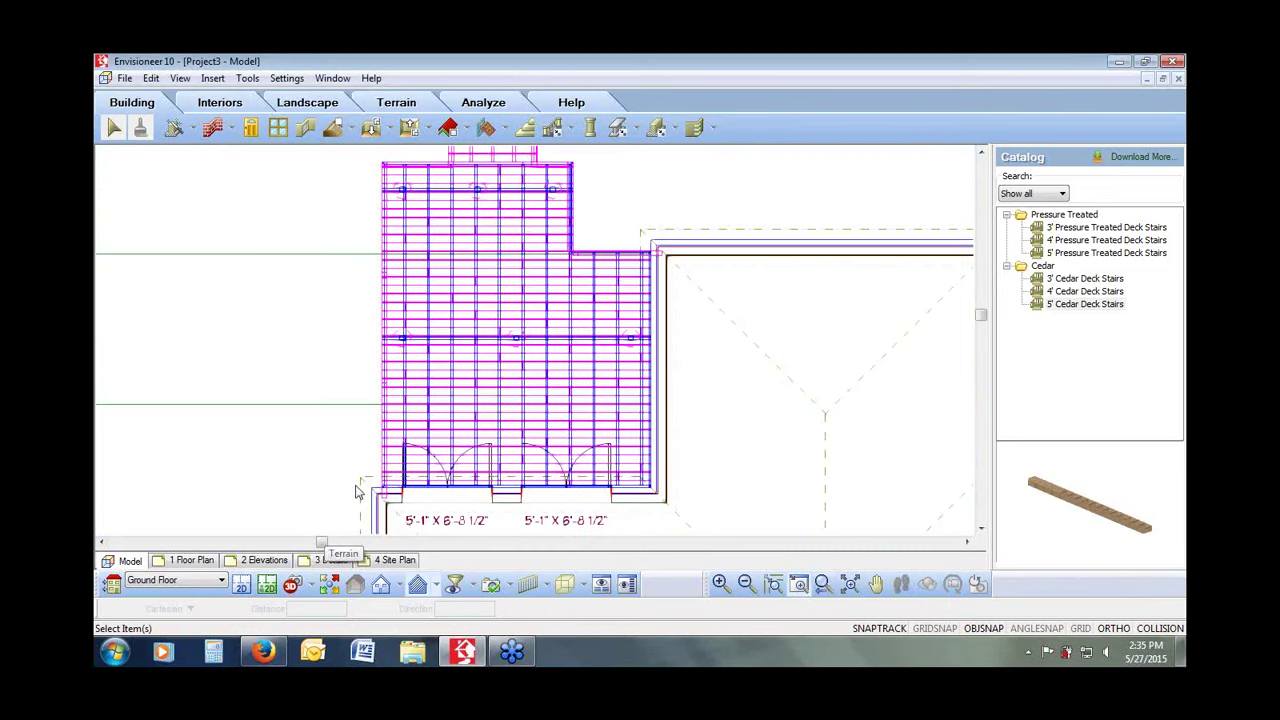
pyautogui.click(824, 585)
pyautogui.click(799, 585)
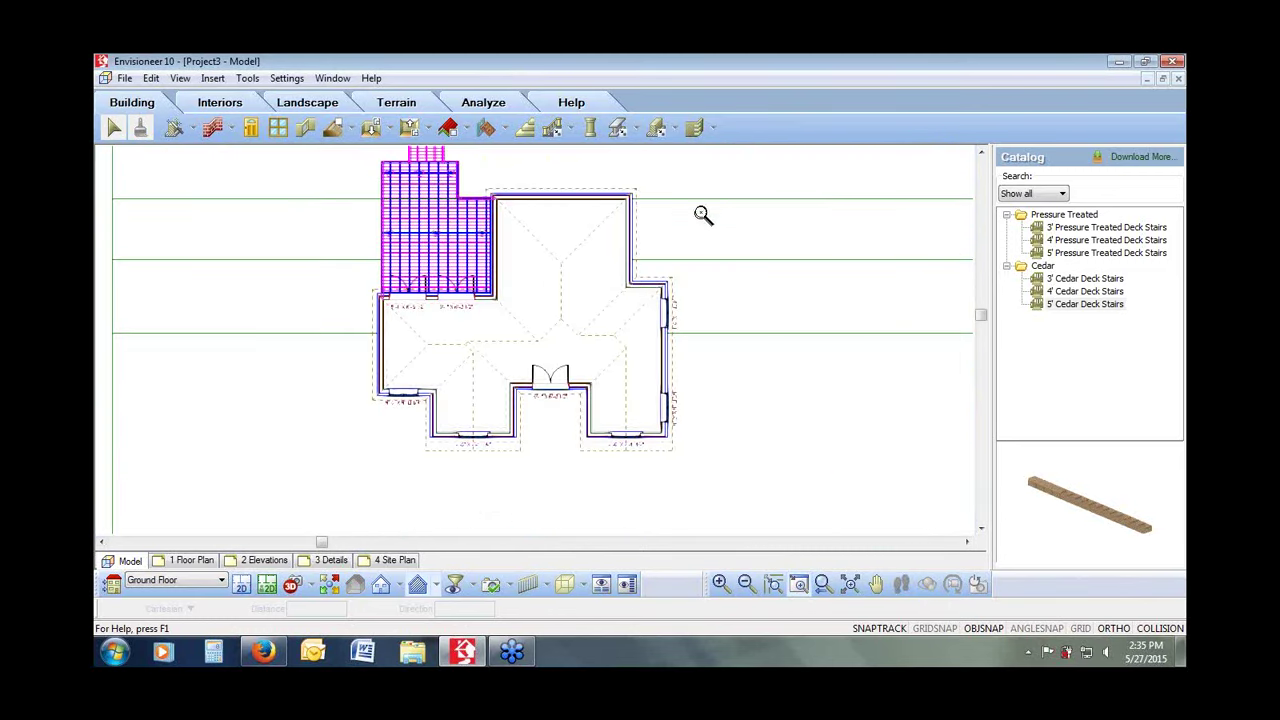
pyautogui.moveTo(696, 189); pyautogui.dragTo(463, 333)
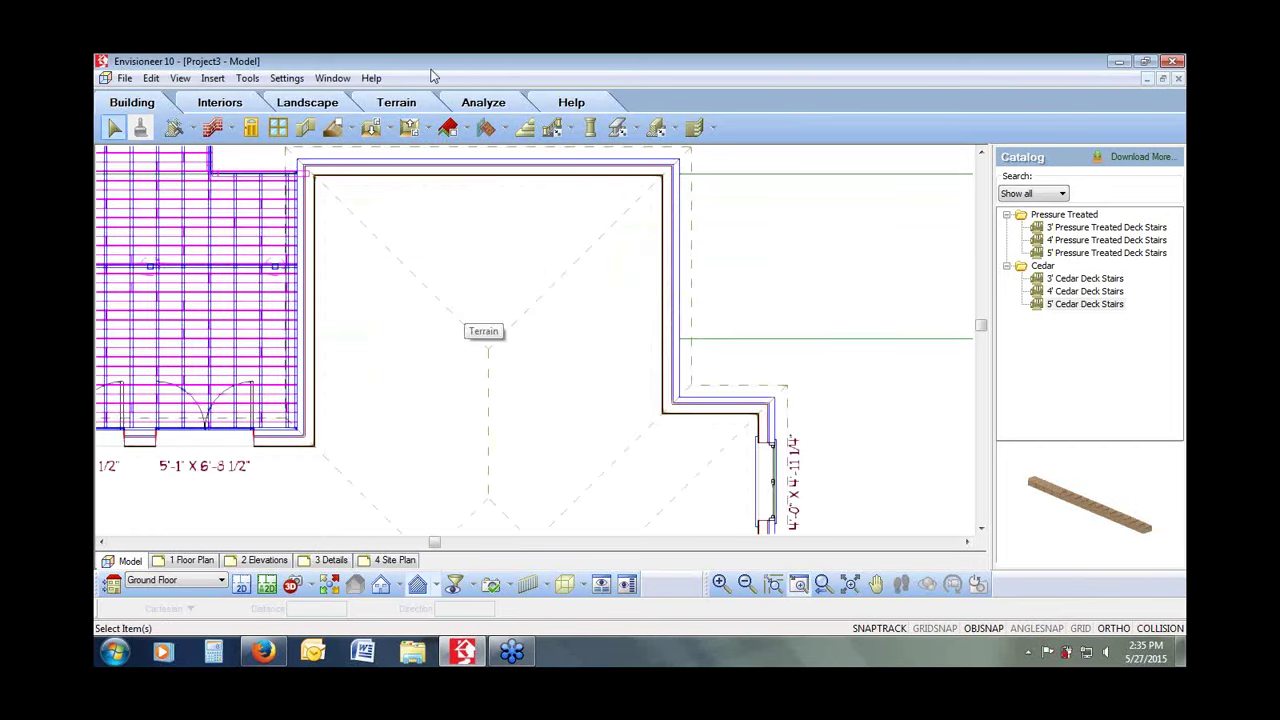
pyautogui.click(427, 133)
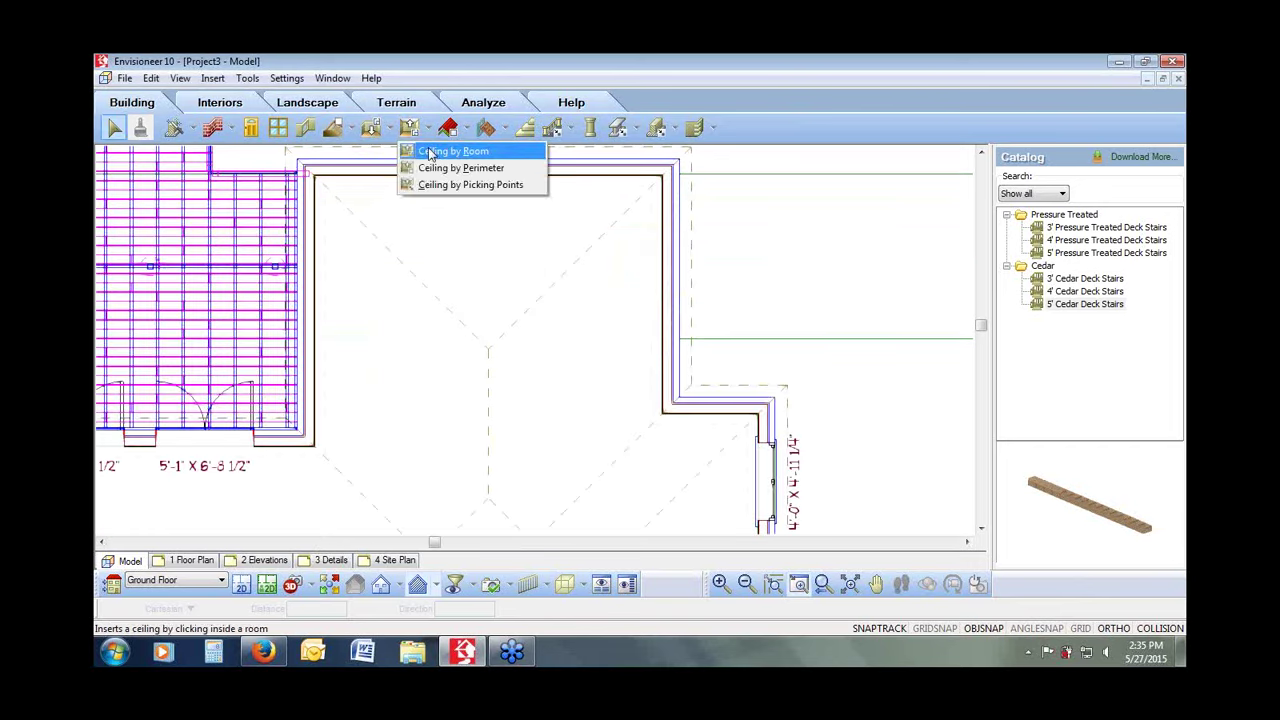
pyautogui.click(432, 152)
pyautogui.rightClick(447, 285)
pyautogui.click(508, 291)
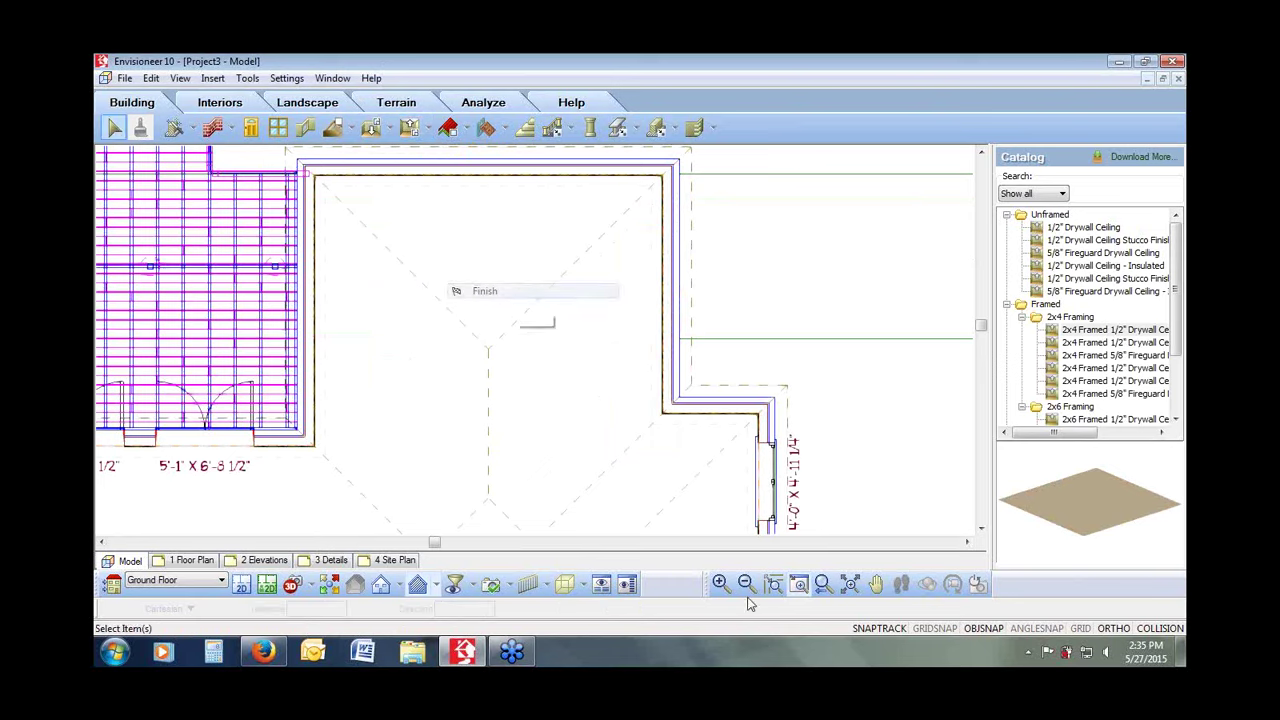
# Step: Place an interior camera just inside the front double doors facing the rear wing, and walk around the room
pyautogui.click(822, 583)
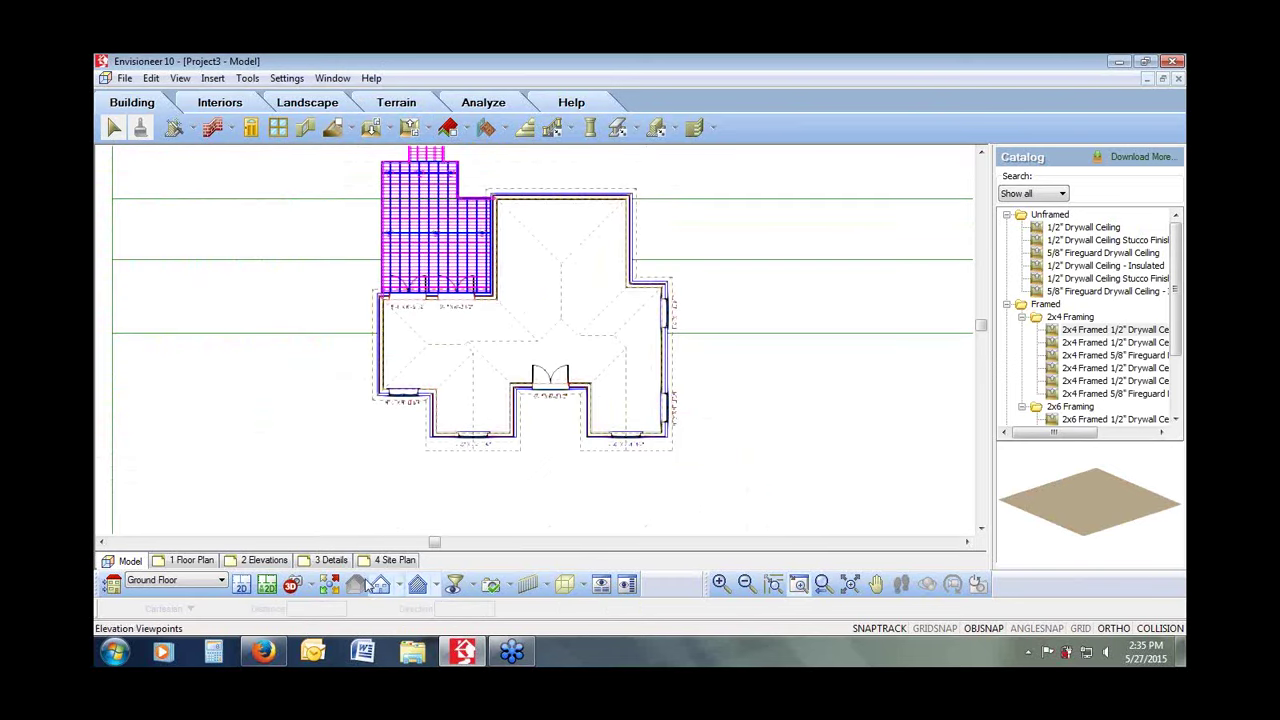
pyautogui.click(304, 585)
pyautogui.click(345, 586)
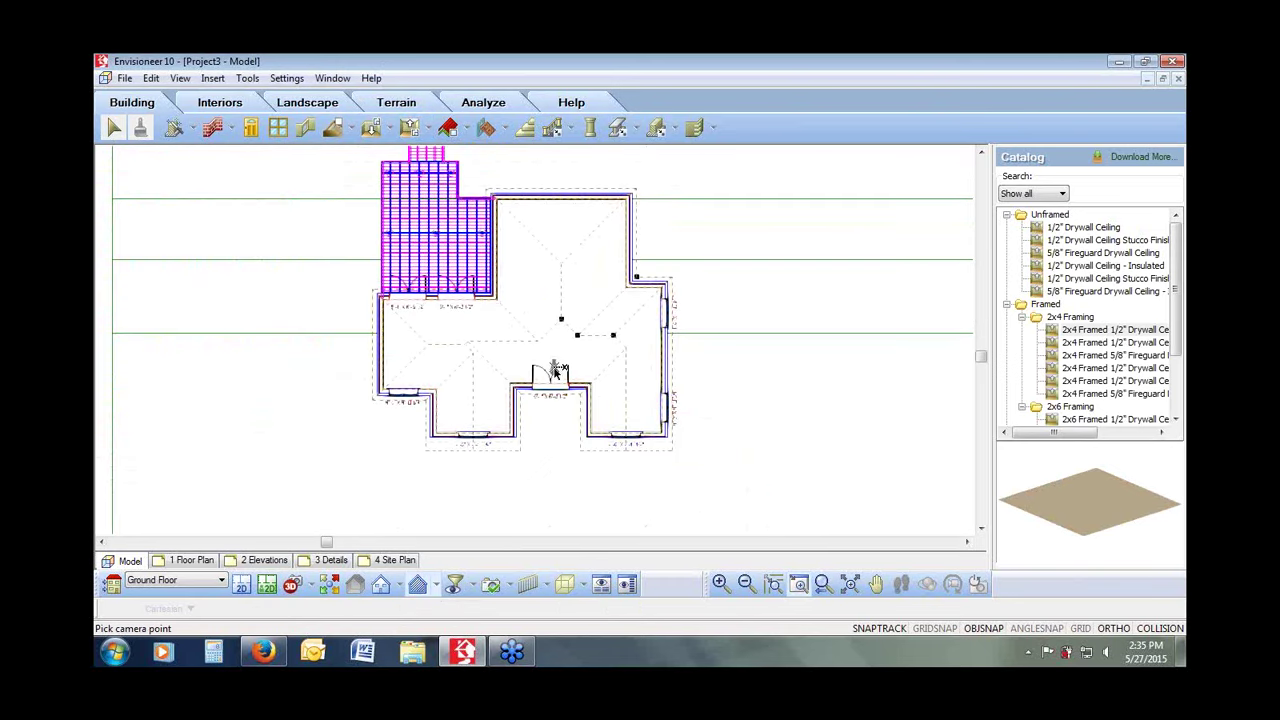
pyautogui.click(555, 368)
pyautogui.click(556, 333)
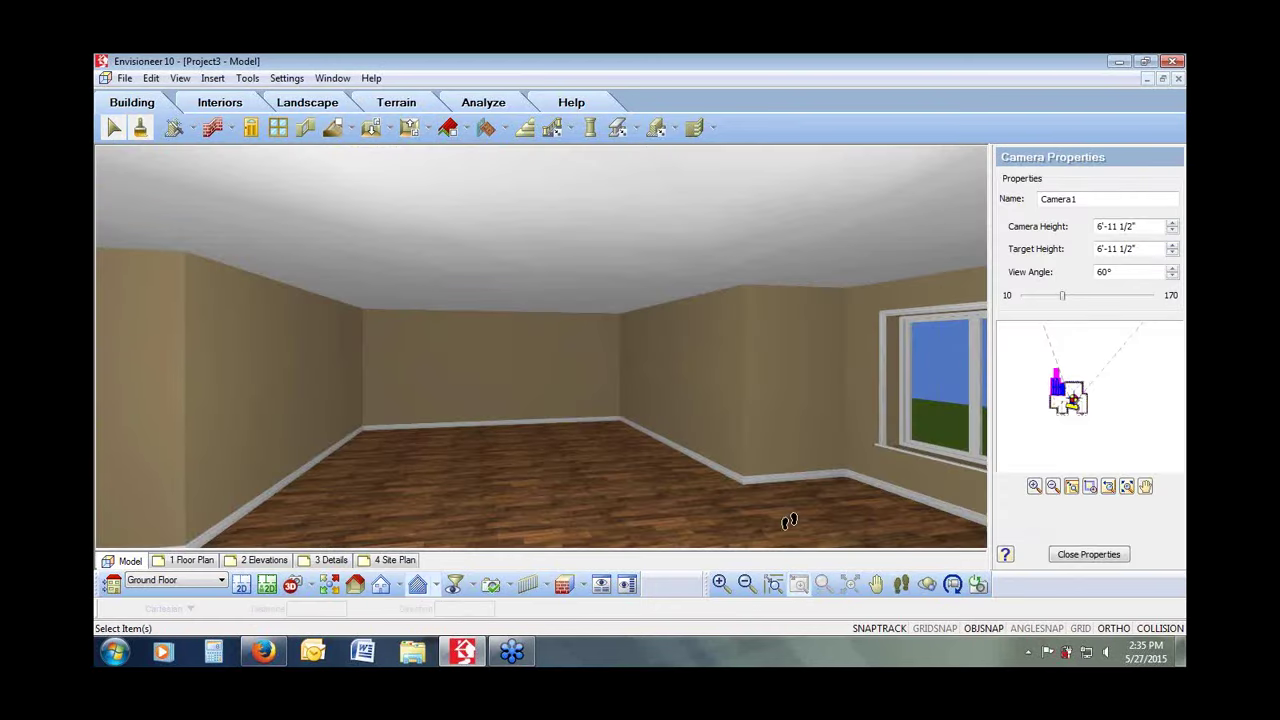
pyautogui.moveTo(786, 520); pyautogui.dragTo(532, 536)
pyautogui.moveTo(507, 492); pyautogui.dragTo(687, 462)
pyautogui.rightClick(680, 453)
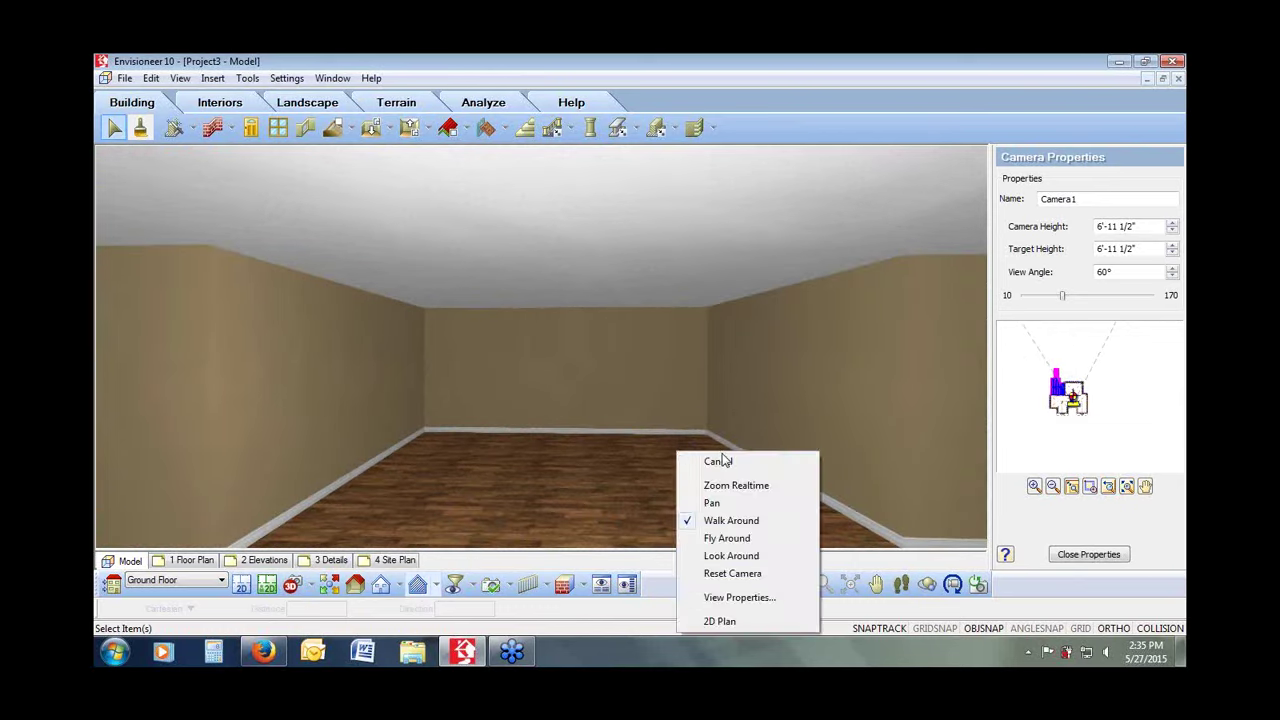
pyautogui.click(723, 458)
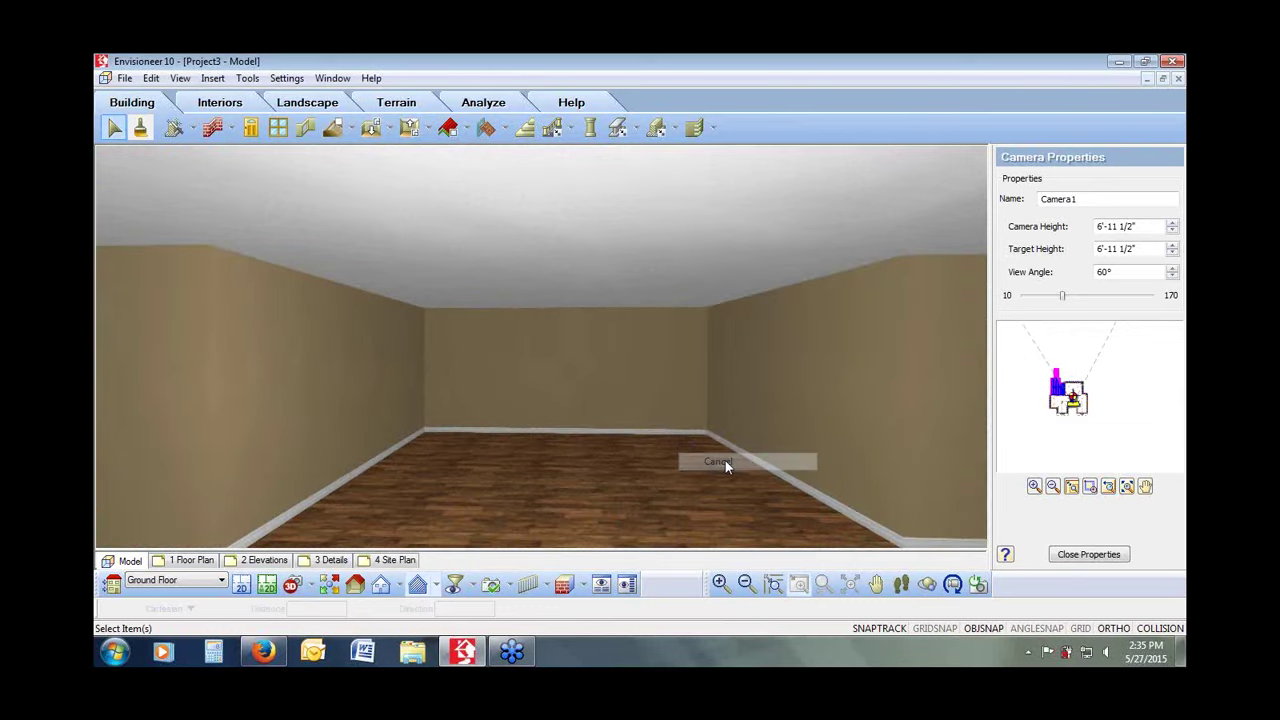
# Step: Check the cabinet catalog, then place a Microwave from the appliances on the room's far wall
pyautogui.click(228, 104)
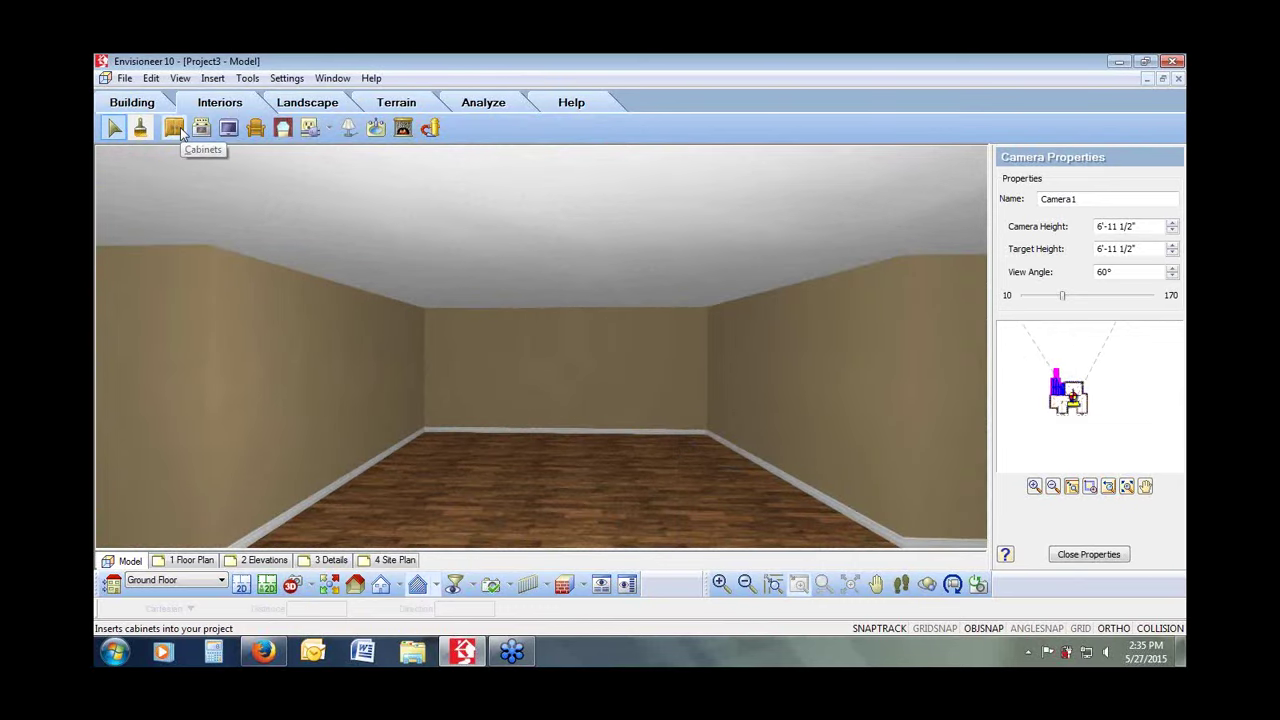
pyautogui.click(175, 128)
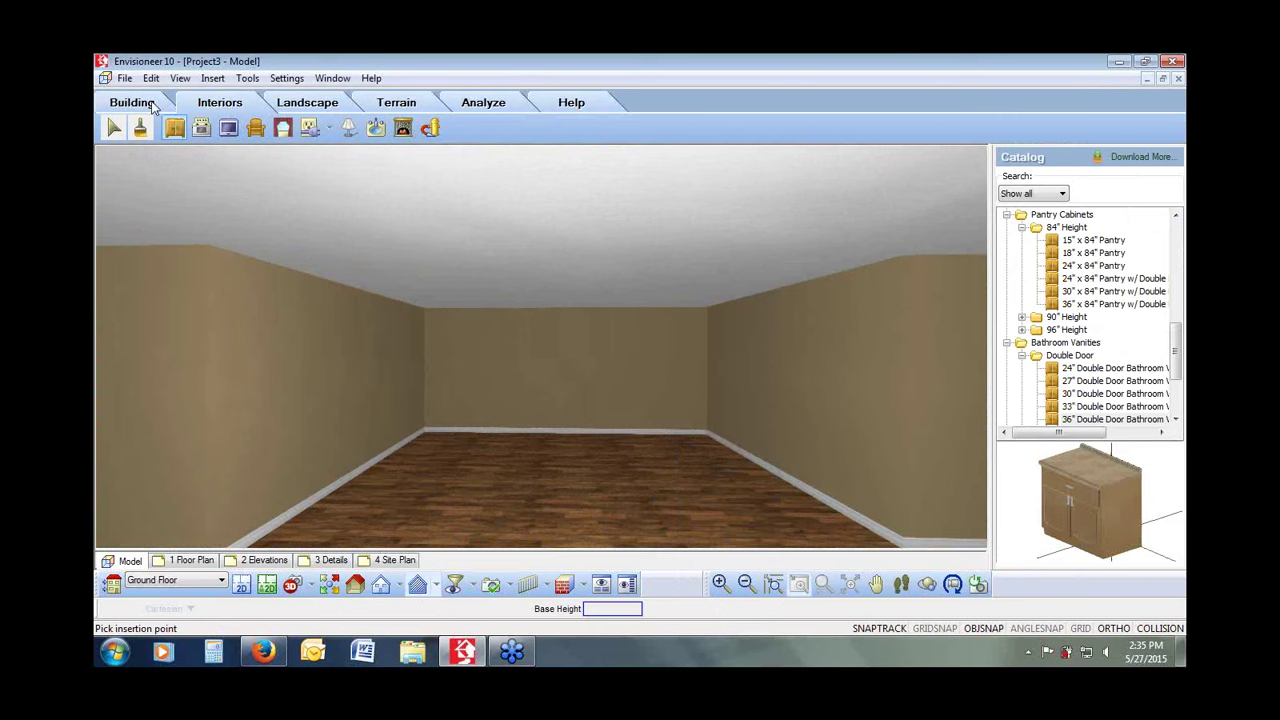
pyautogui.click(199, 130)
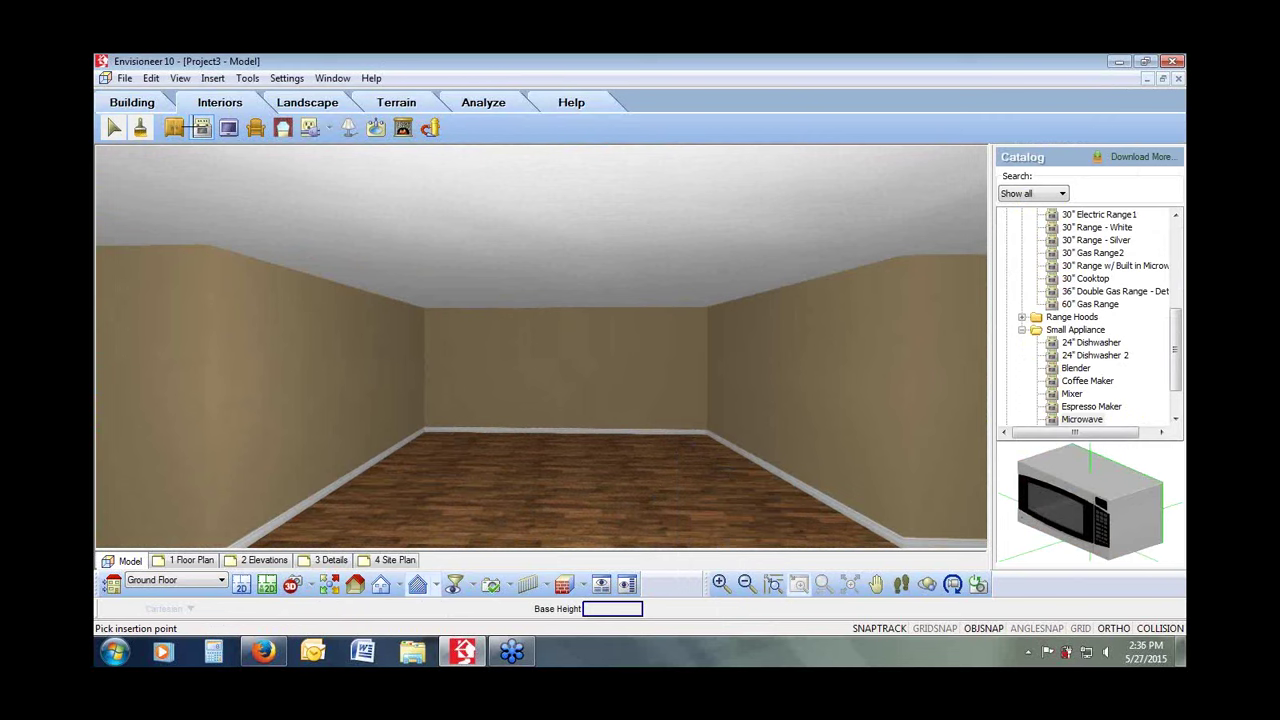
pyautogui.click(648, 400)
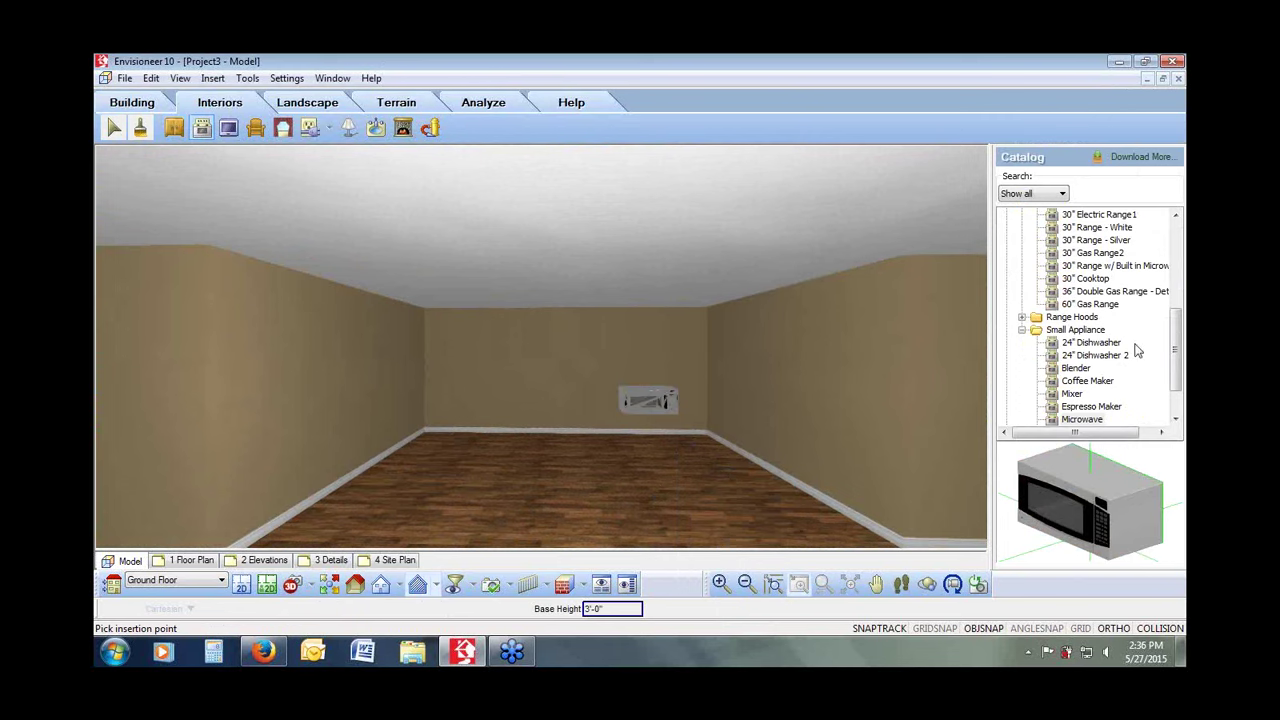
# Step: Examine the manufacturer, supplier and part number quantity fields of the 36" Double Gas Range - Detailed, leaving its properties unchanged
pyautogui.click(1119, 291)
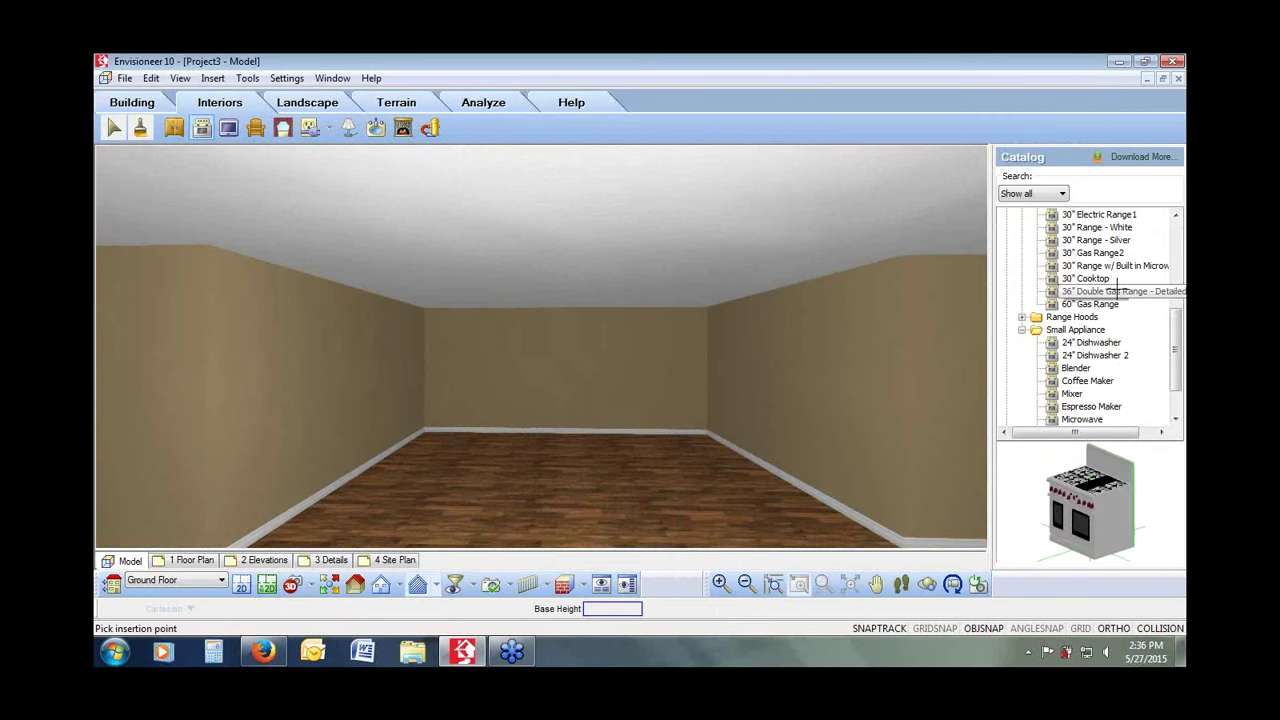
pyautogui.doubleClick(1118, 291)
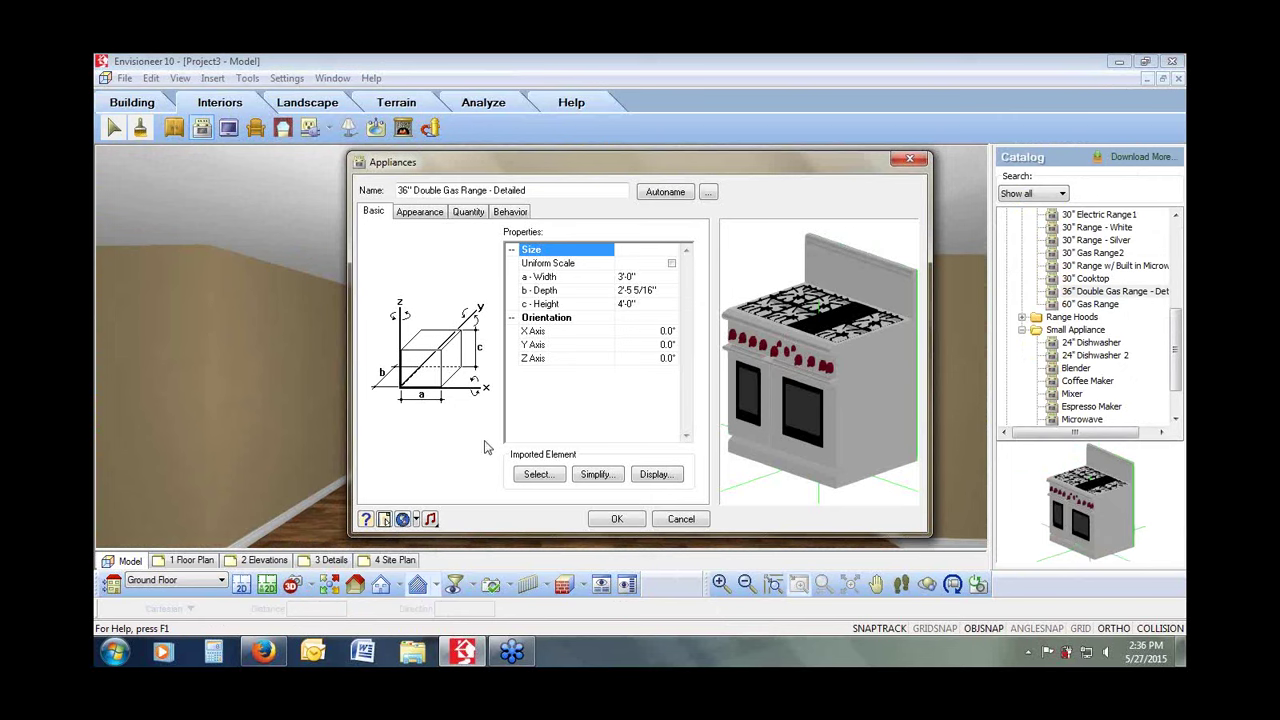
pyautogui.click(482, 214)
pyautogui.click(452, 251)
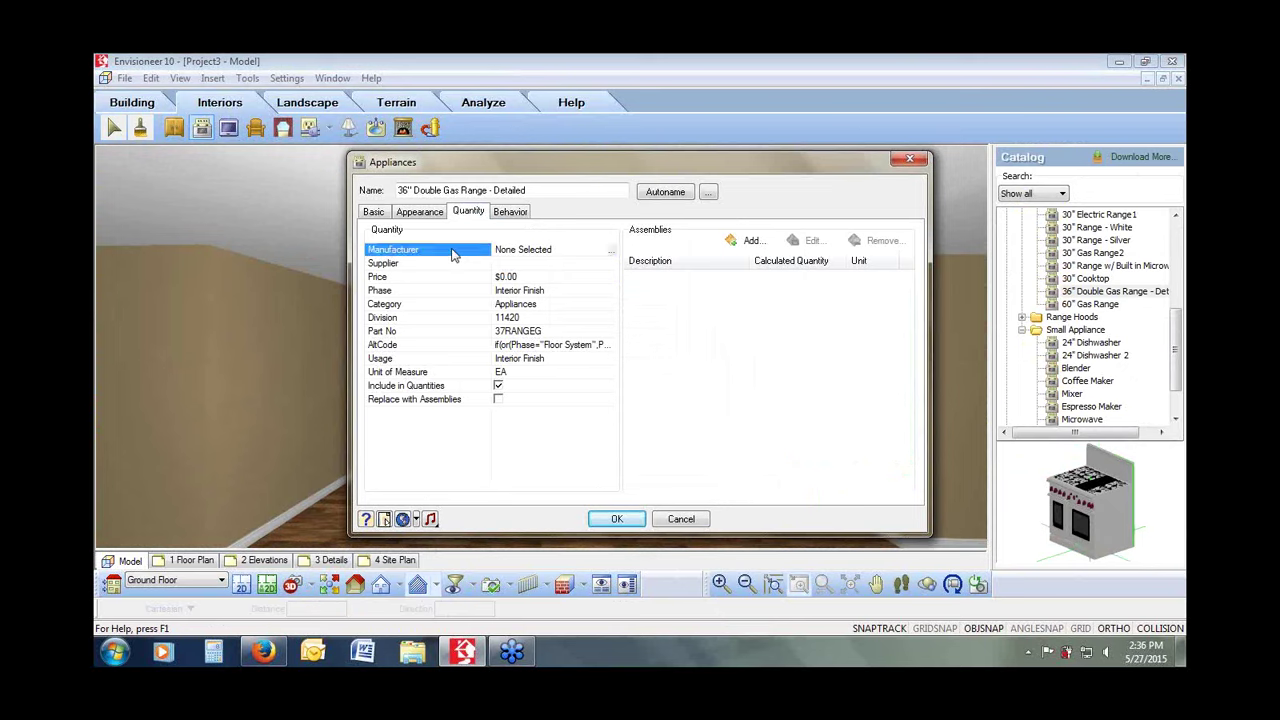
pyautogui.click(447, 265)
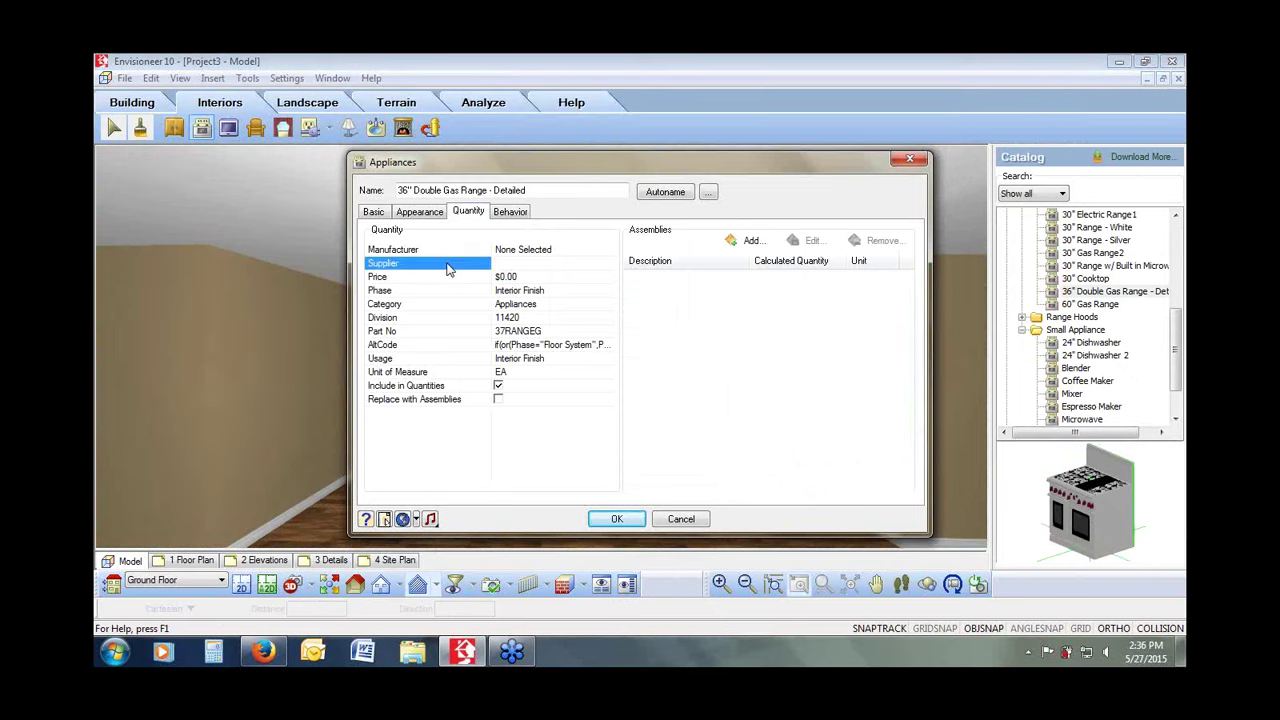
pyautogui.click(448, 333)
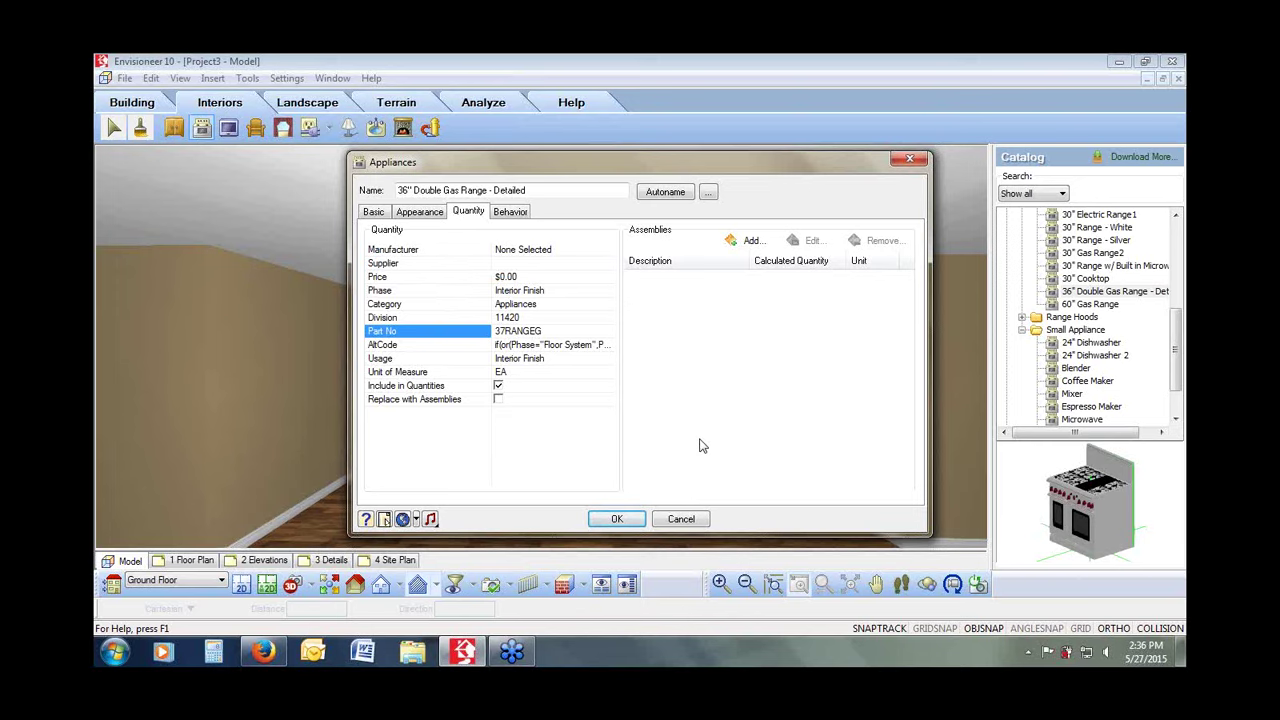
pyautogui.click(681, 519)
# Step: Start the Kitchen Builder wizard and choose a U-Shape kitchen with the sink at the back, refrigerator on the left and stove on the right
pyautogui.click(132, 102)
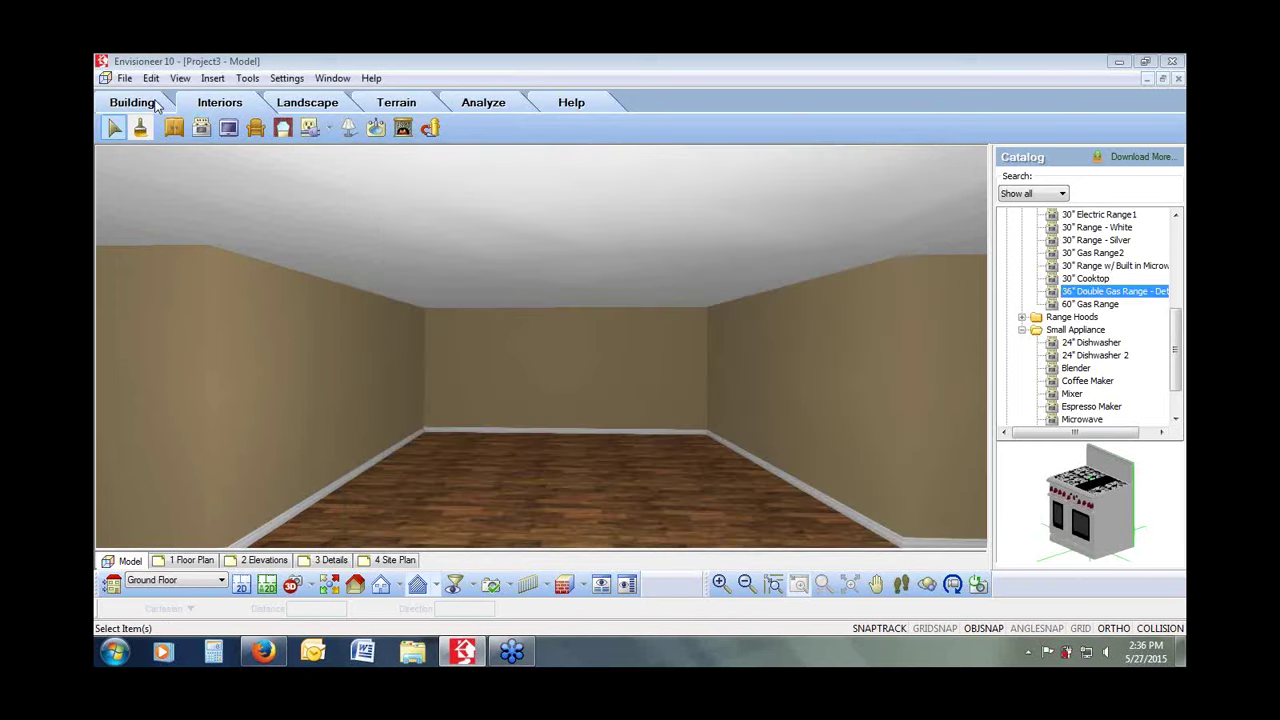
pyautogui.click(194, 131)
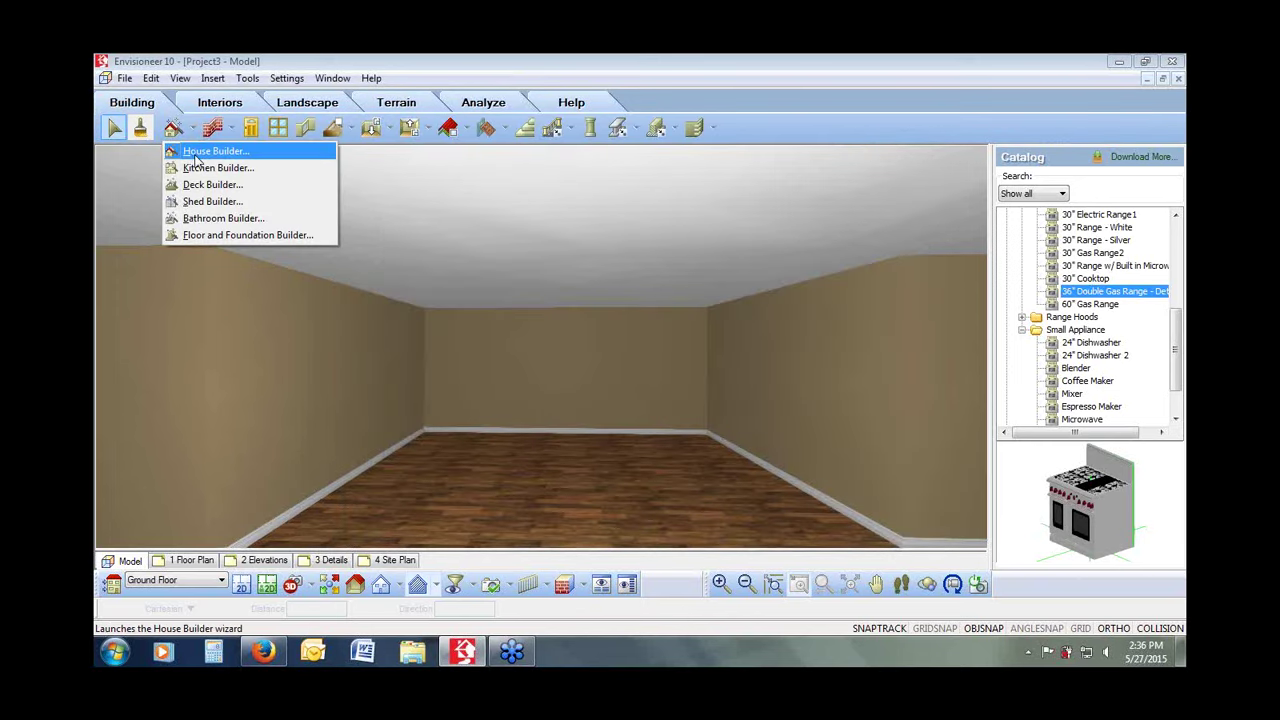
pyautogui.click(197, 164)
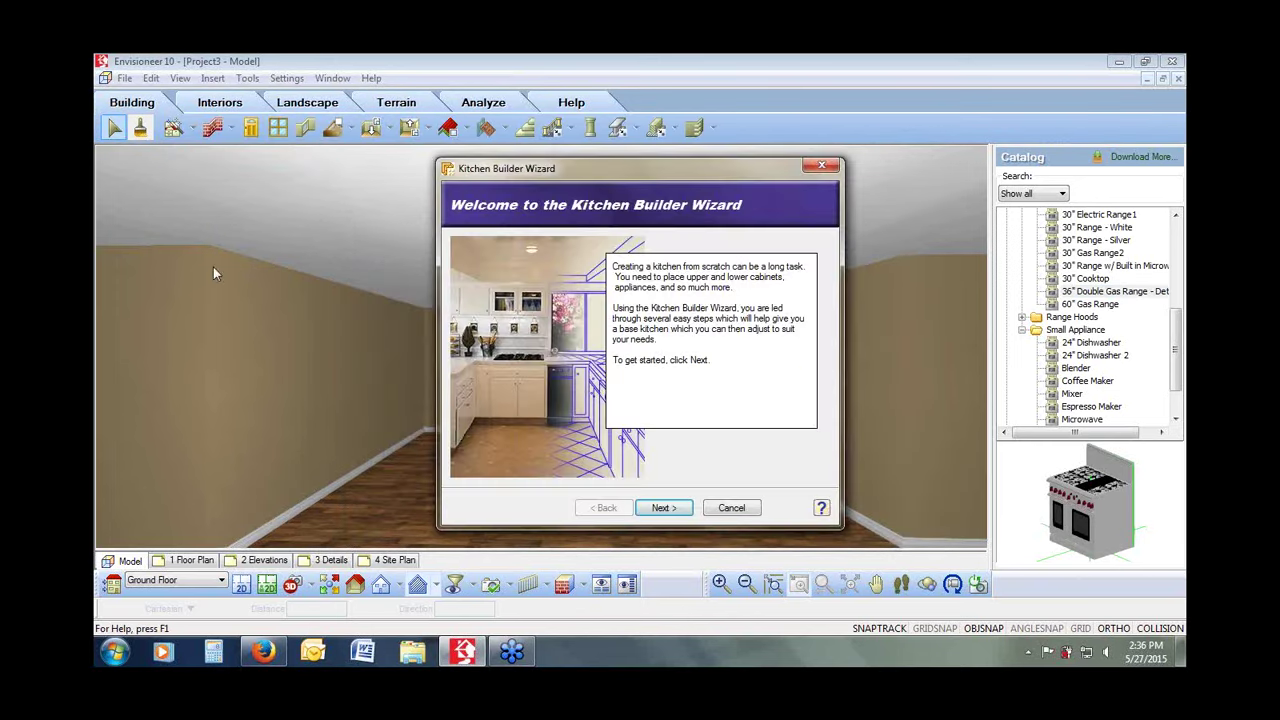
pyautogui.click(664, 507)
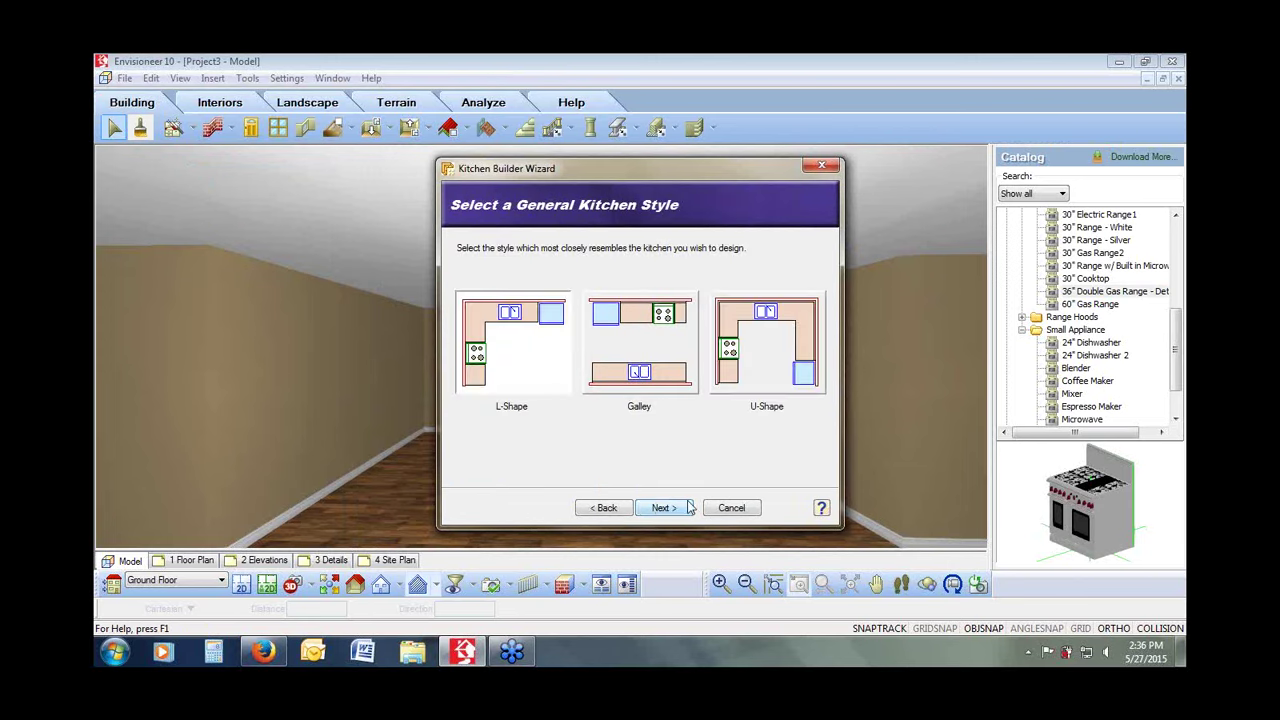
pyautogui.click(742, 366)
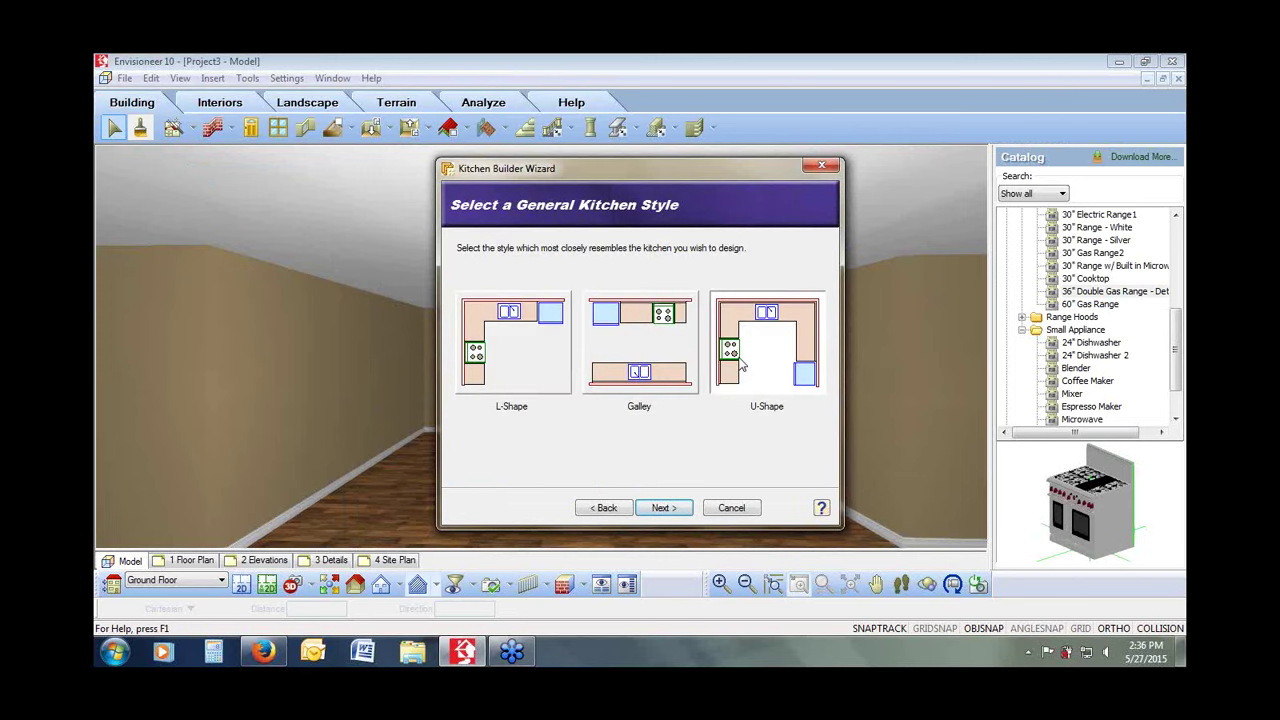
pyautogui.click(664, 509)
pyautogui.click(612, 348)
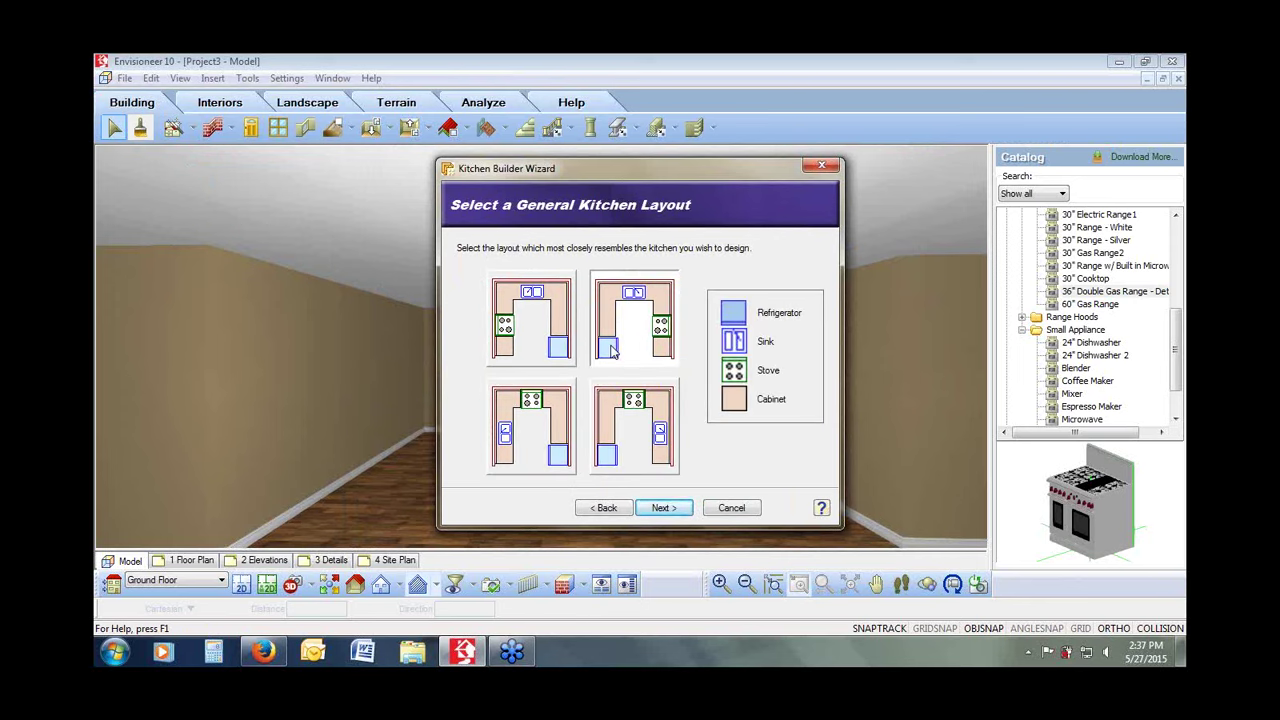
pyautogui.click(664, 508)
# Step: Choose the Dark Cherry Raised Panel kitchen theme, keep the default rotation, and complete the wizard
pyautogui.click(491, 313)
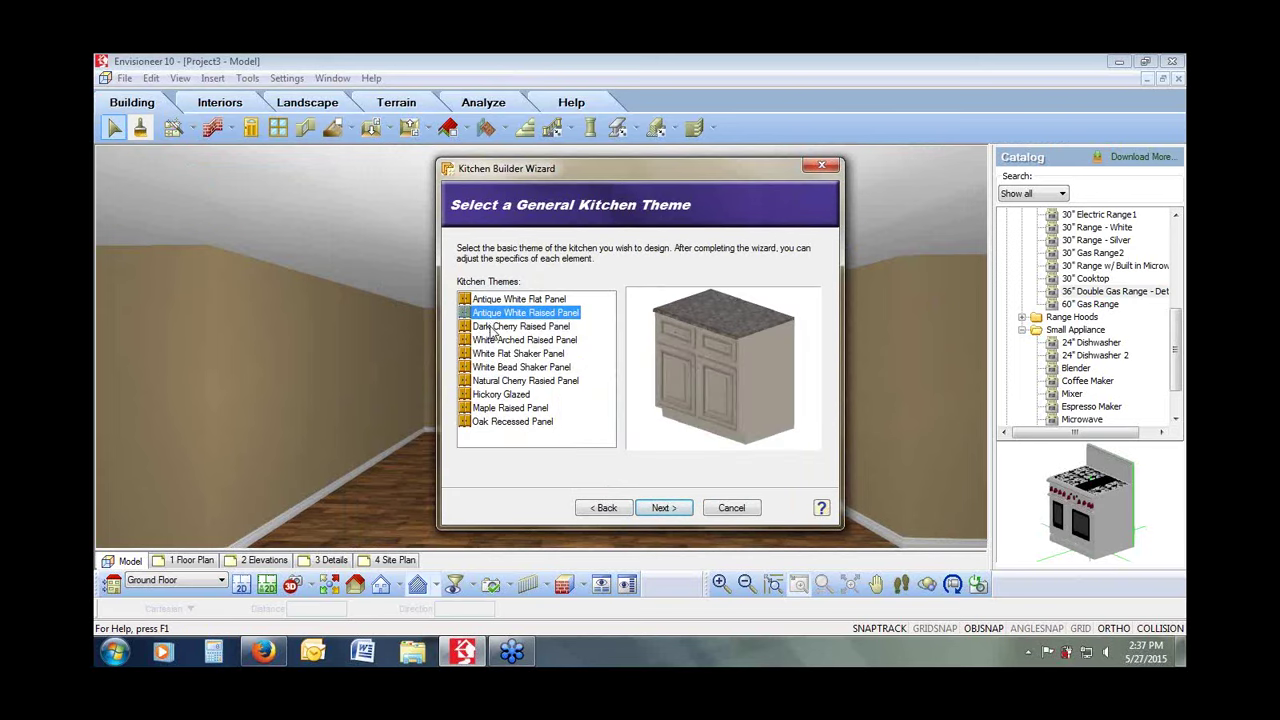
pyautogui.click(491, 327)
pyautogui.moveTo(709, 364)
pyautogui.mouseDown()
pyautogui.moveTo(704, 351)
pyautogui.moveTo(710, 366)
pyautogui.mouseUp()
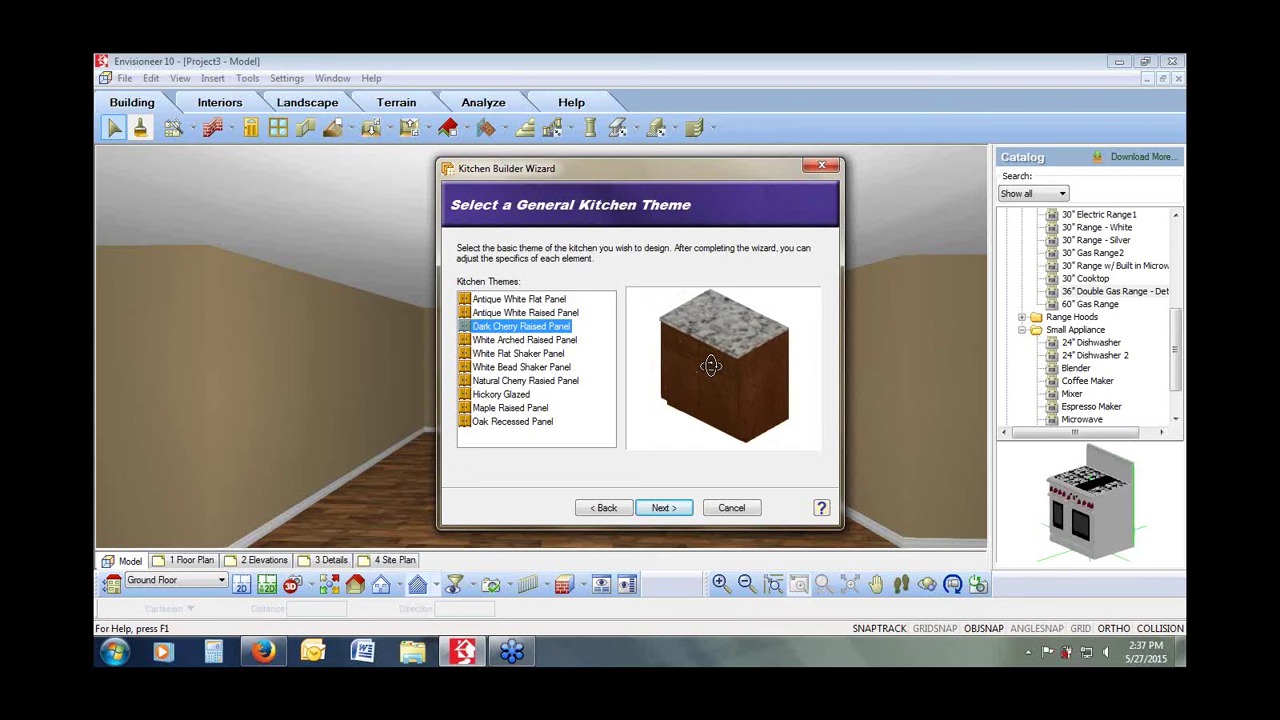
pyautogui.moveTo(710, 366); pyautogui.dragTo(740, 337)
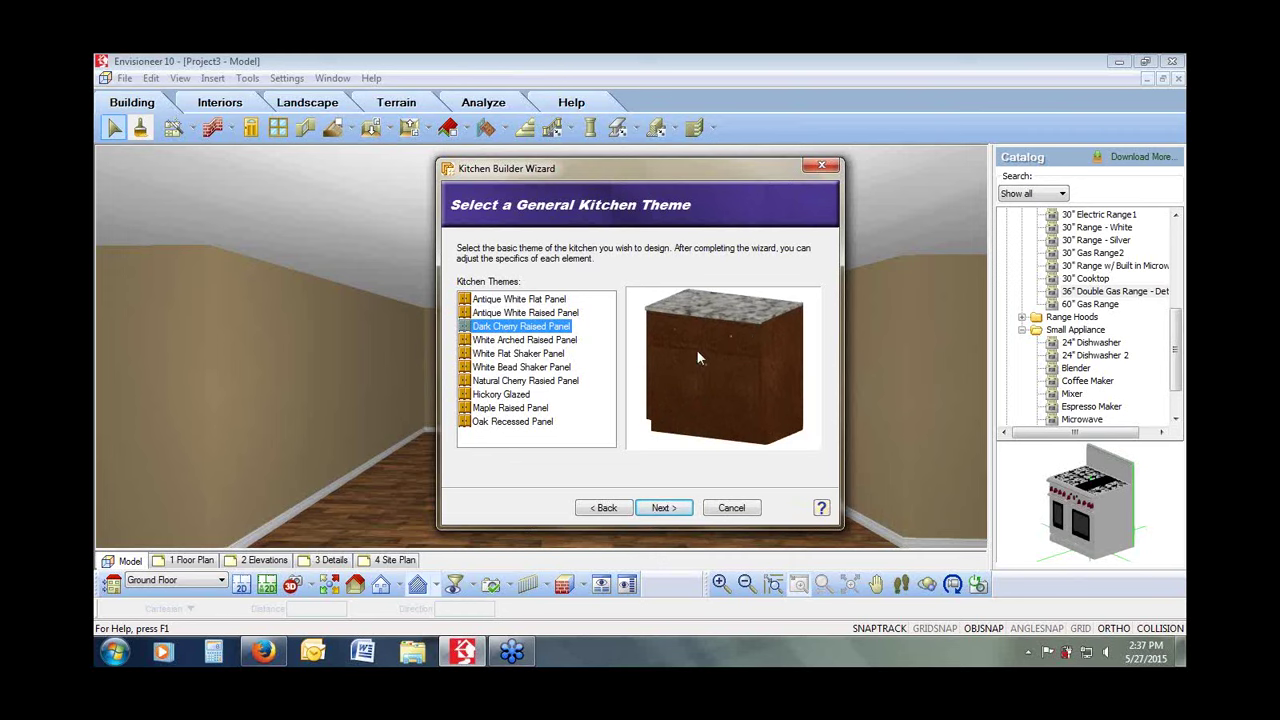
pyautogui.click(678, 507)
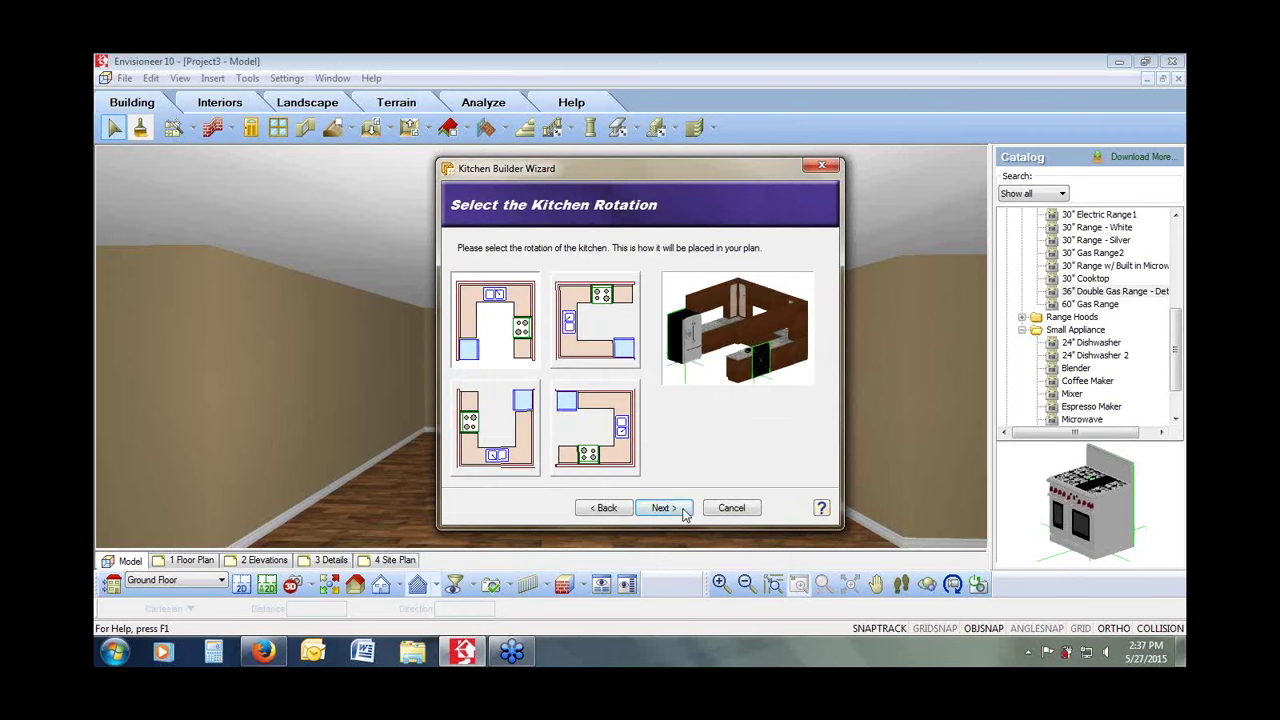
pyautogui.click(676, 508)
pyautogui.click(664, 508)
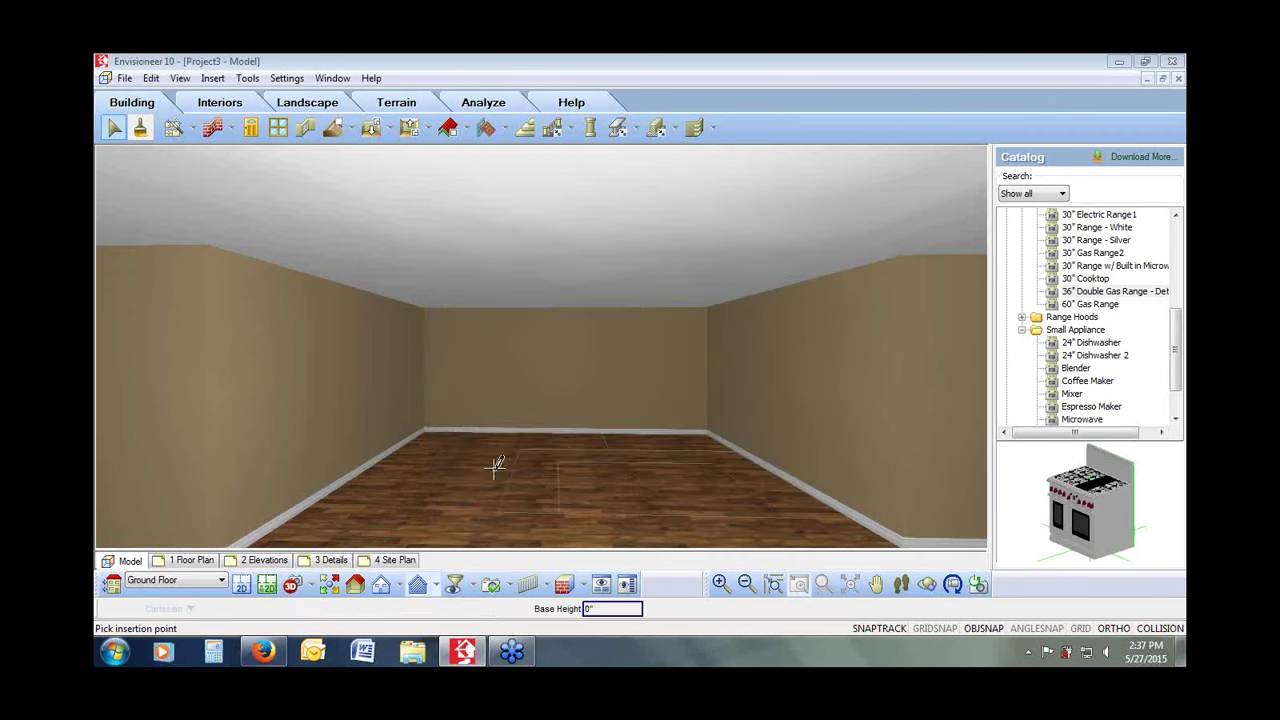
# Step: Place the U-shaped kitchen in the rear wing between its side walls and accept the placement
pyautogui.click(462, 457)
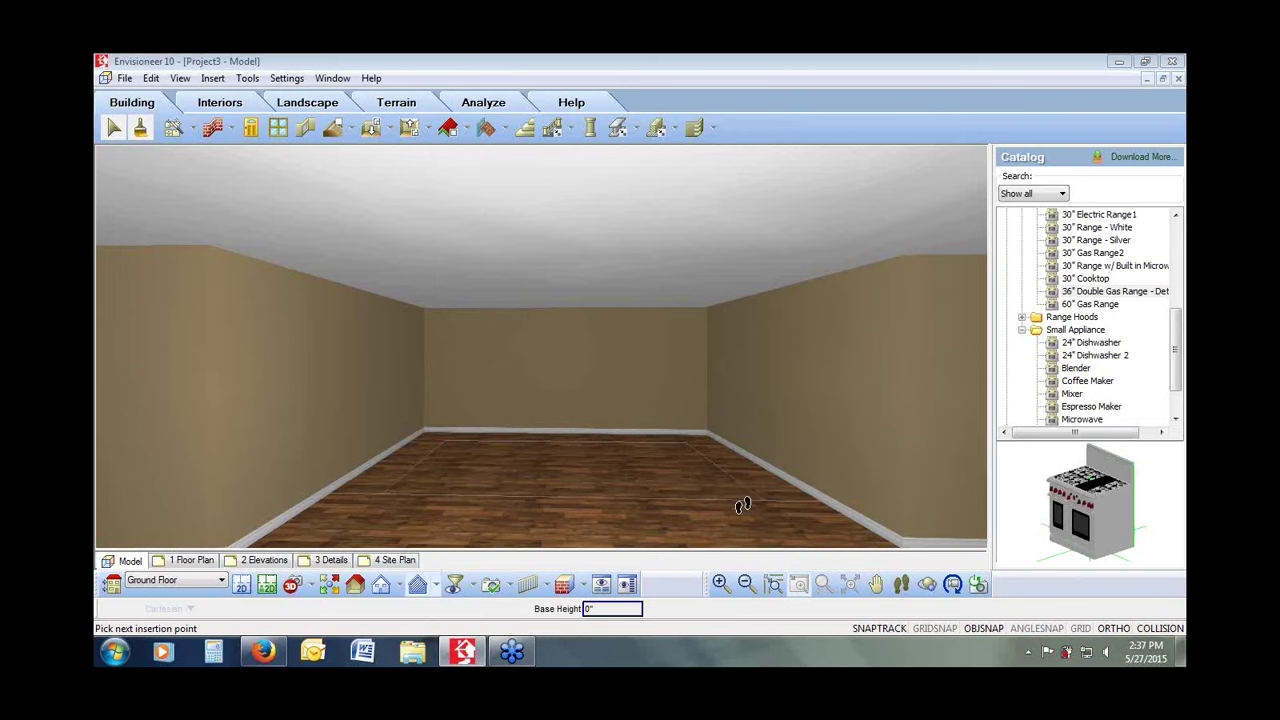
pyautogui.scroll(-3, 737, 491)
pyautogui.rightClick(722, 312)
pyautogui.press('Escape')
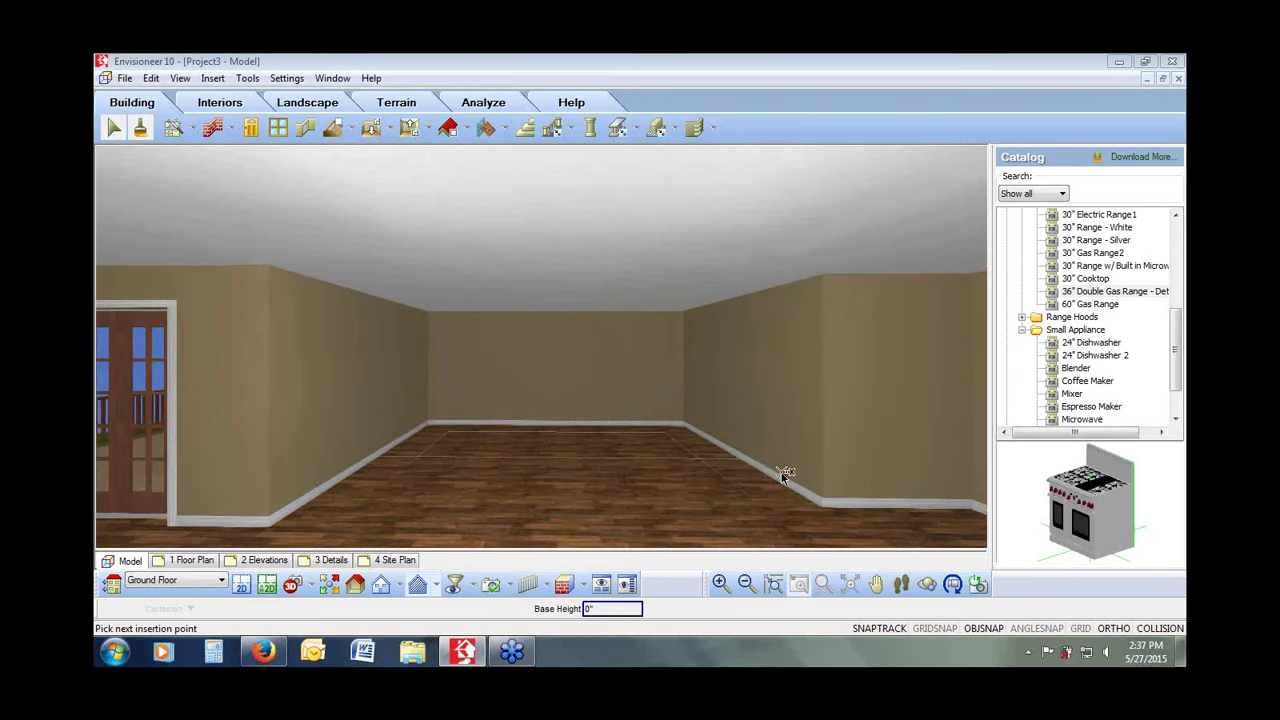
pyautogui.click(819, 510)
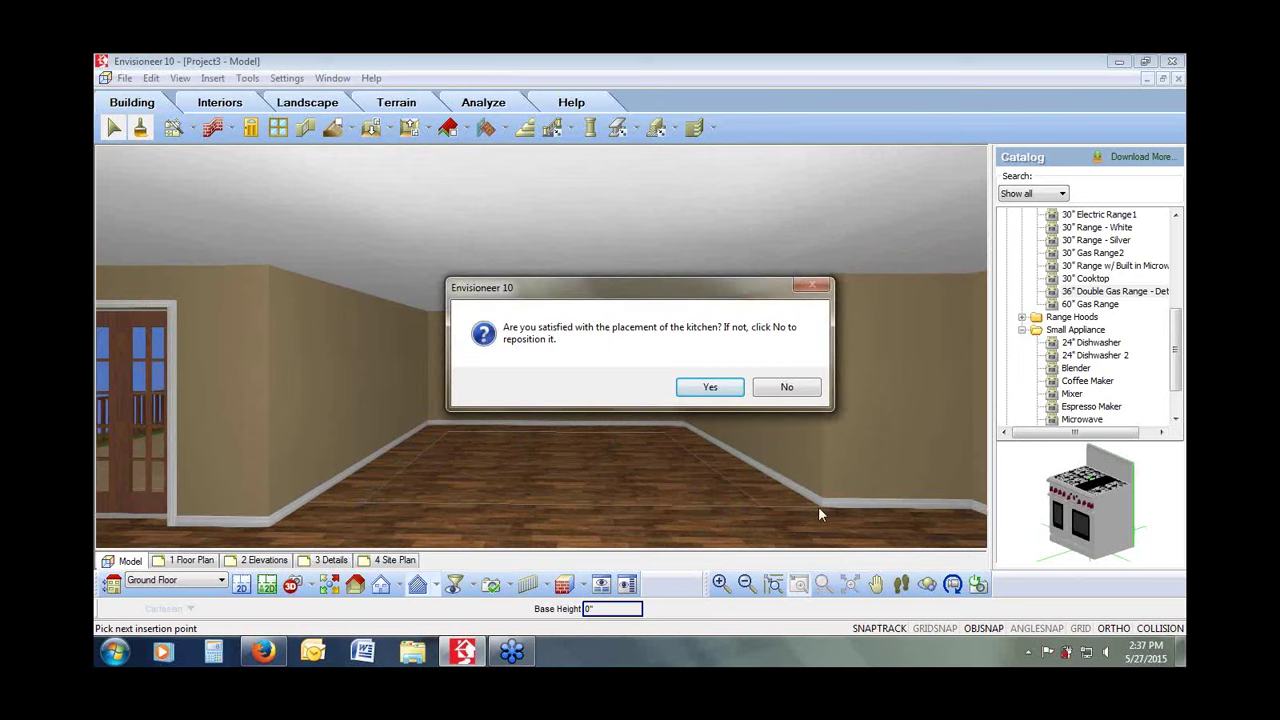
pyautogui.click(712, 388)
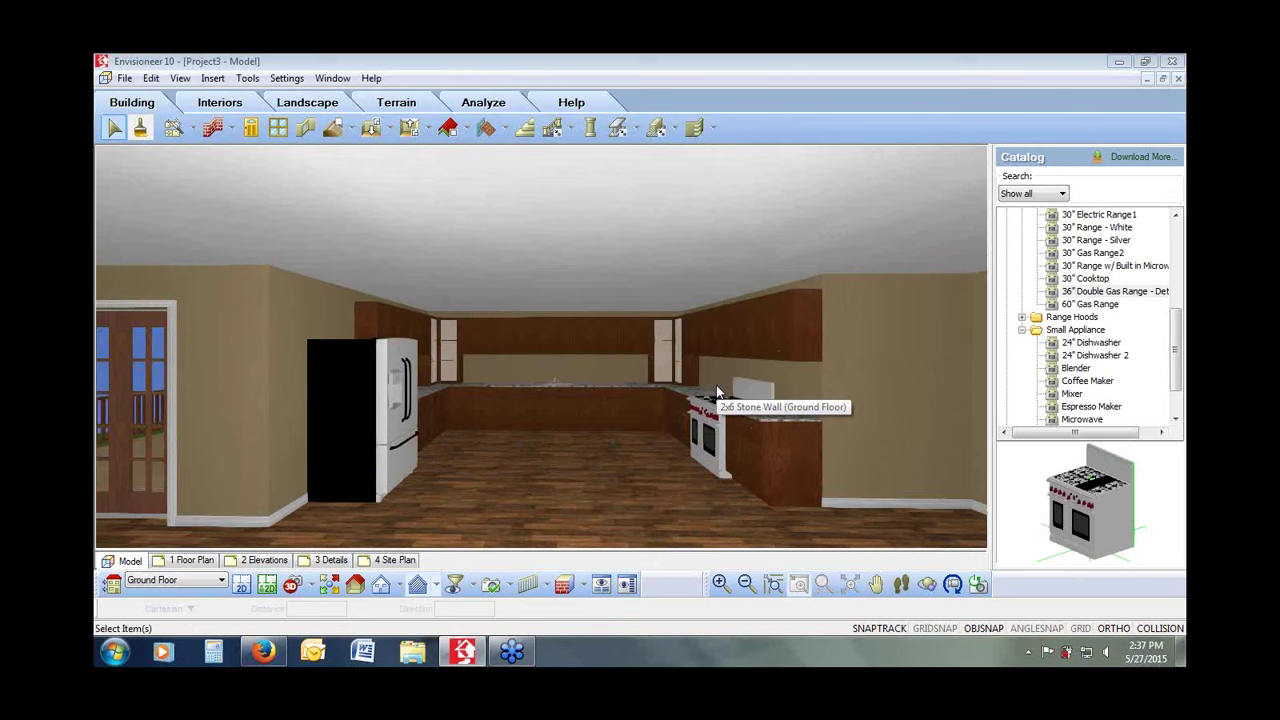
# Step: Walk closer to the kitchen and delete the upper cabinets above the sink on the back wall
pyautogui.click(901, 584)
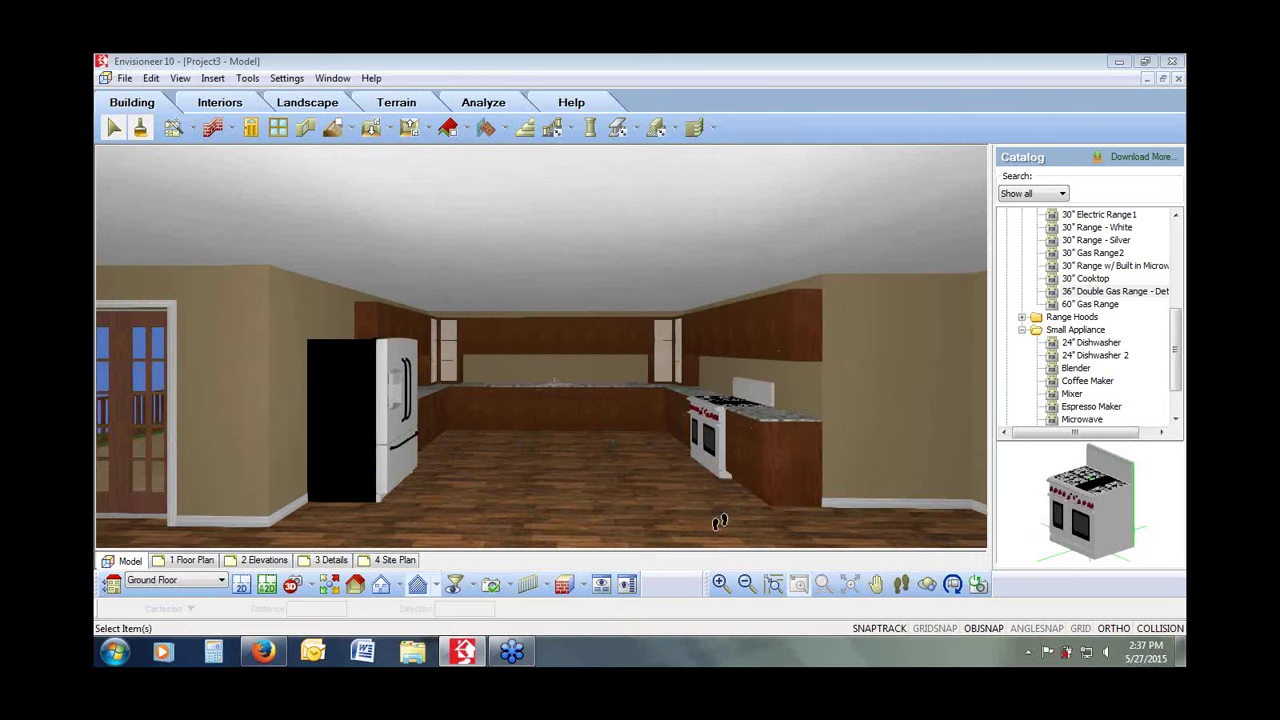
pyautogui.moveTo(599, 502); pyautogui.dragTo(588, 452)
pyautogui.rightClick(588, 452)
pyautogui.click(615, 457)
pyautogui.click(515, 340)
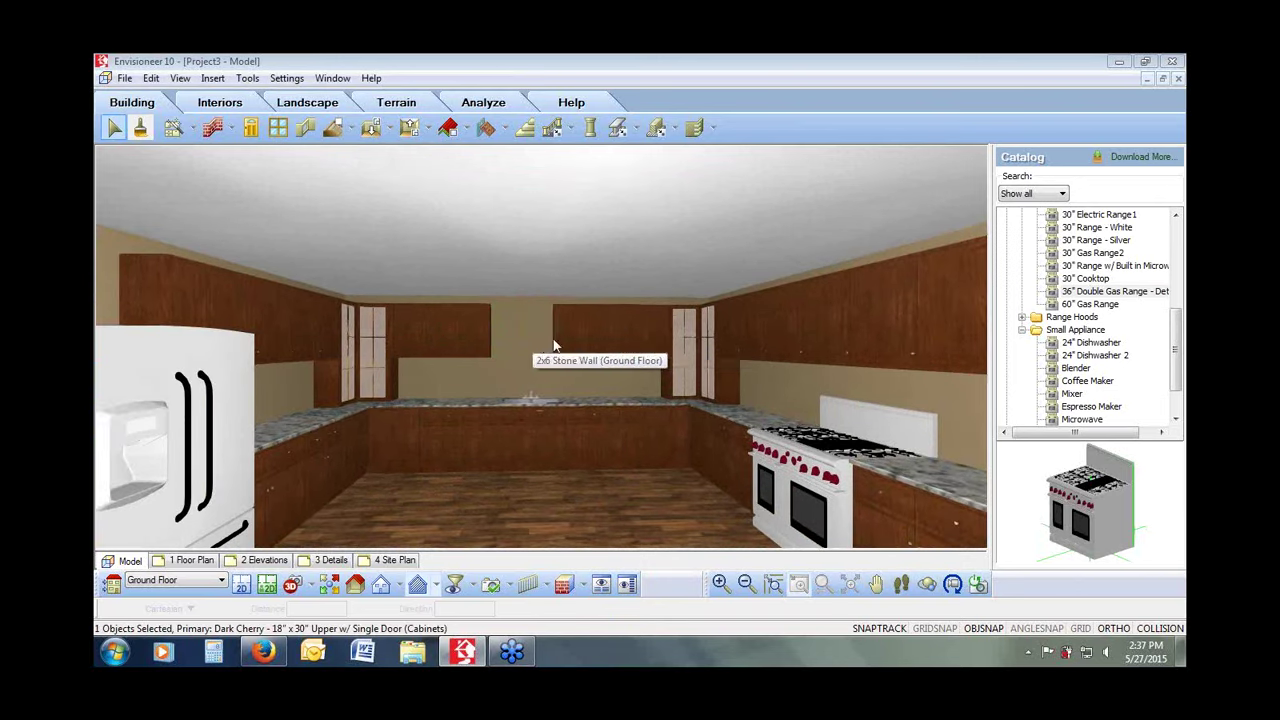
pyautogui.press('Delete')
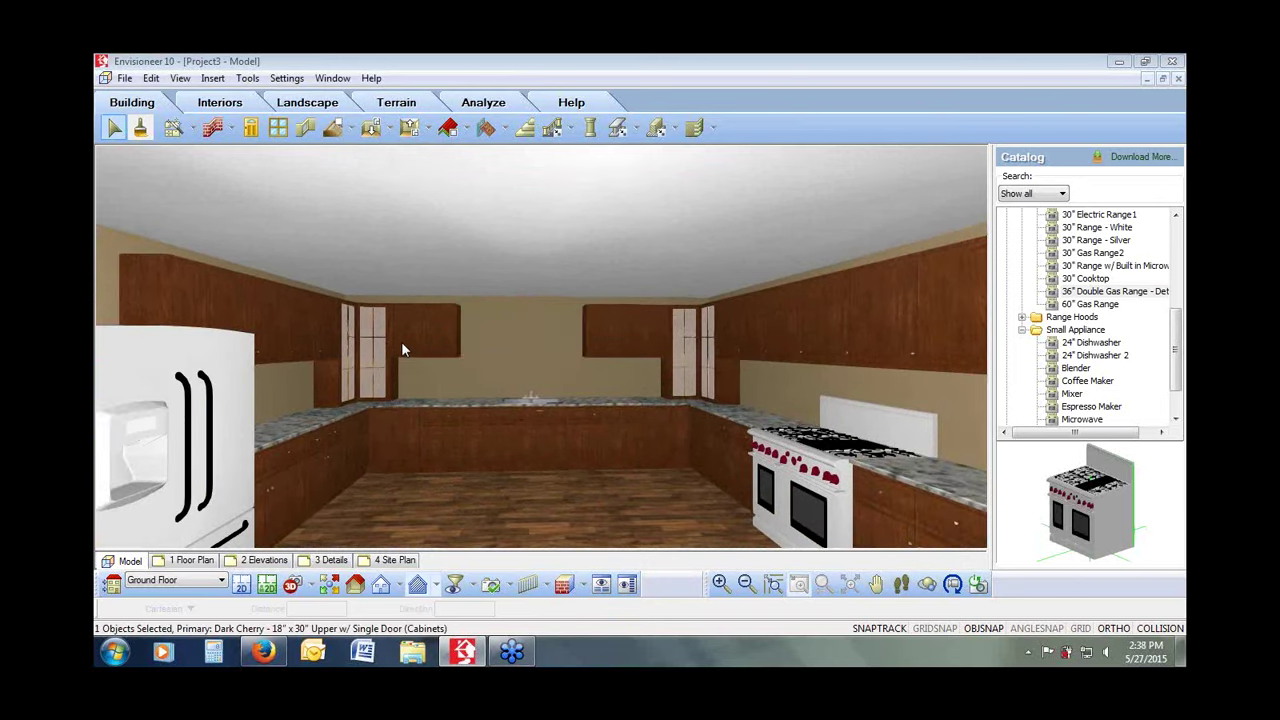
# Step: Change the two upper cabinets flanking the gap above the sink to the Type 2 double-door style
pyautogui.click(448, 340)
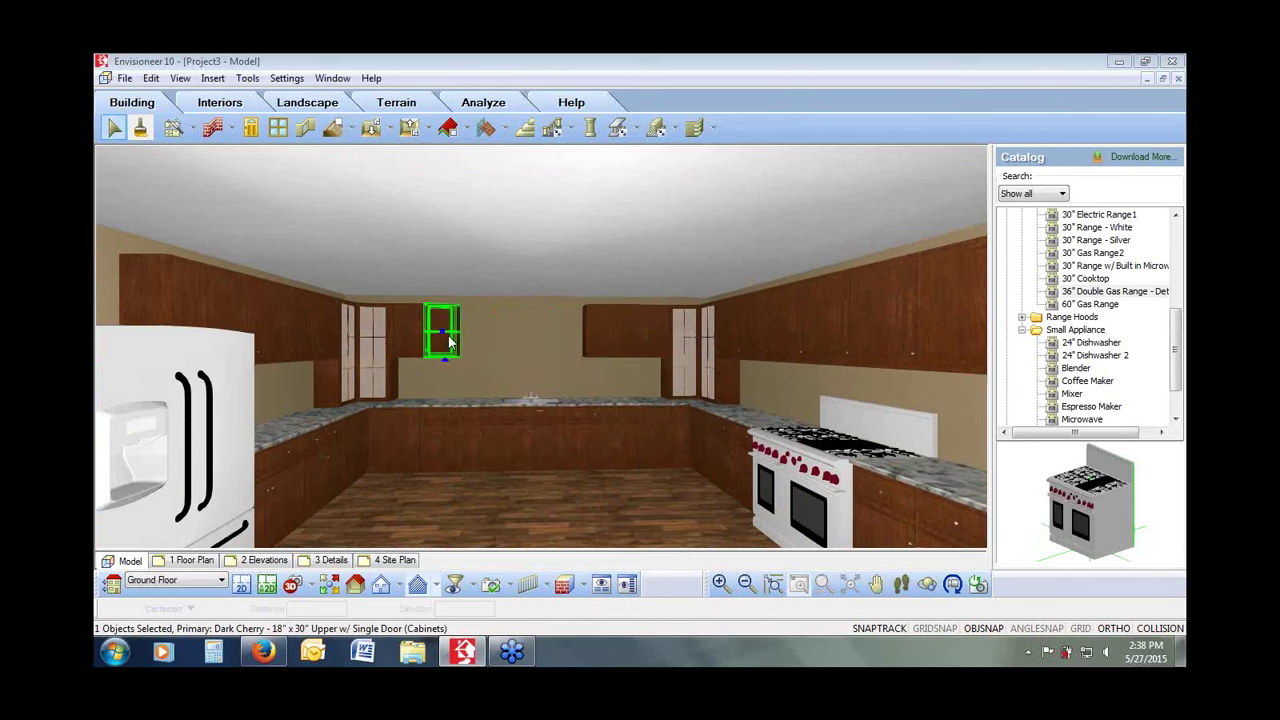
pyautogui.keyDown('shift'); pyautogui.click(590, 333); pyautogui.keyUp('shift')
pyautogui.rightClick(590, 333)
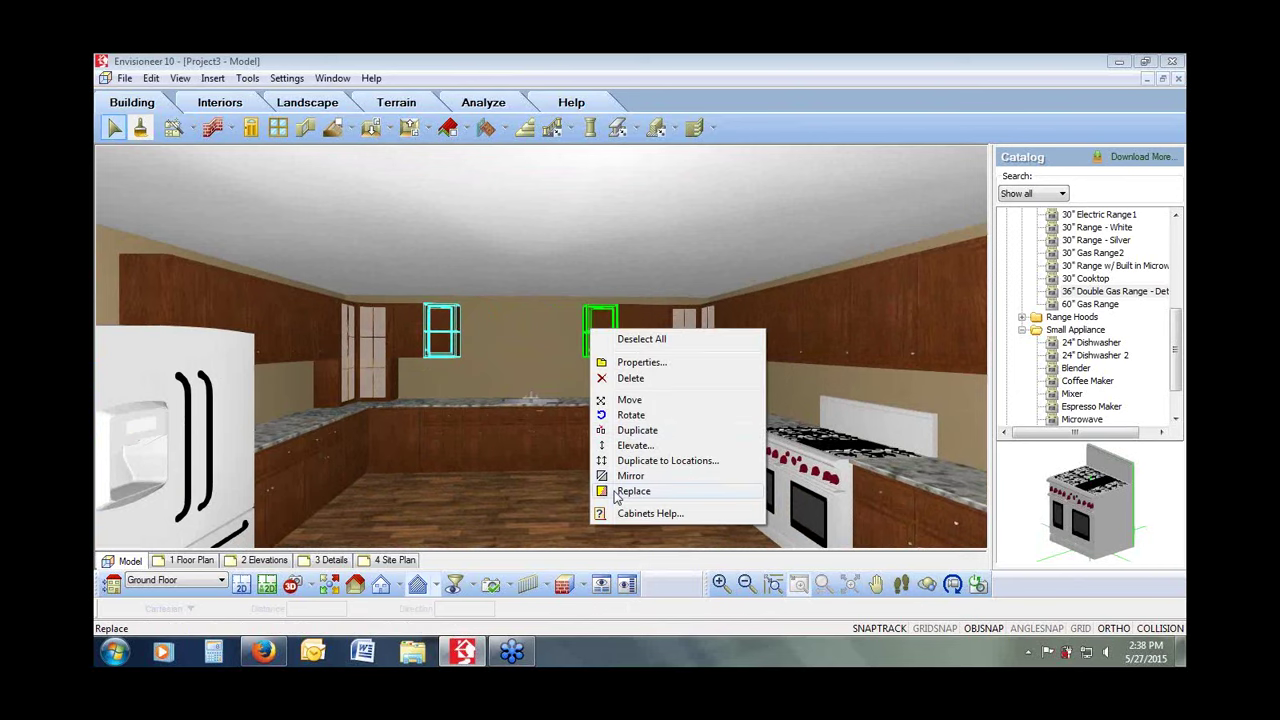
pyautogui.click(636, 364)
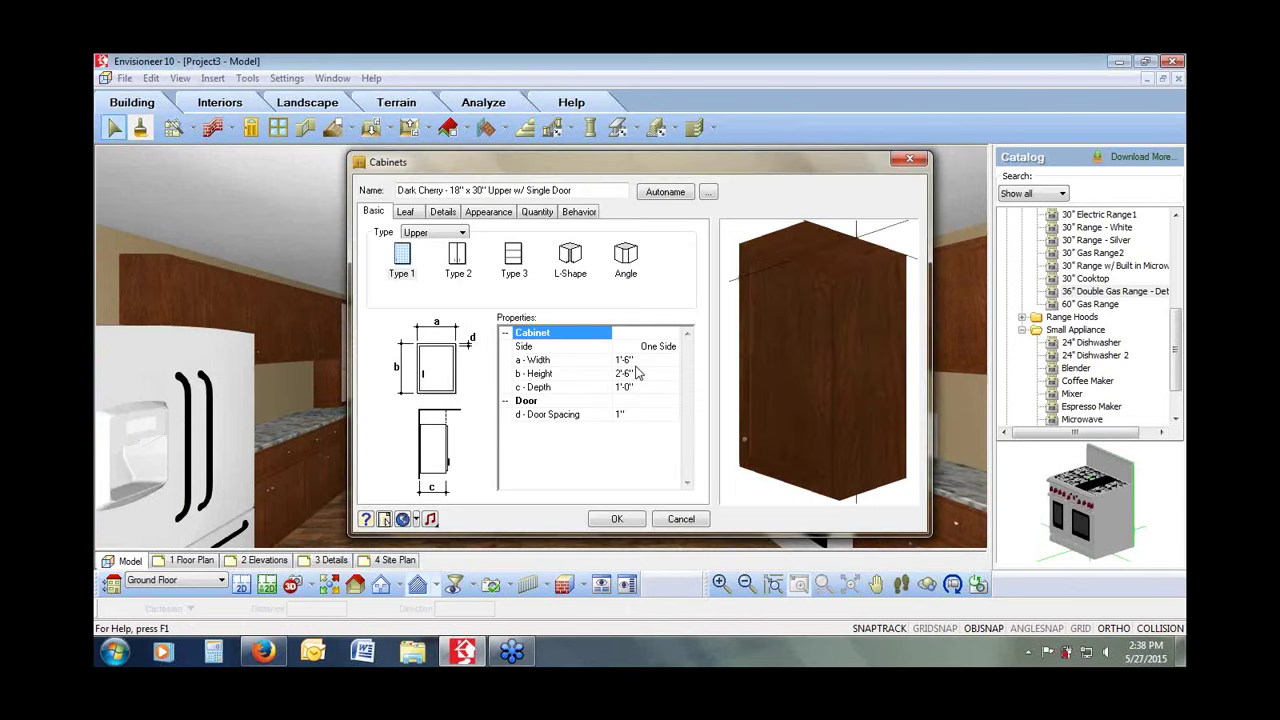
pyautogui.moveTo(884, 387); pyautogui.dragTo(880, 366)
pyautogui.click(640, 390)
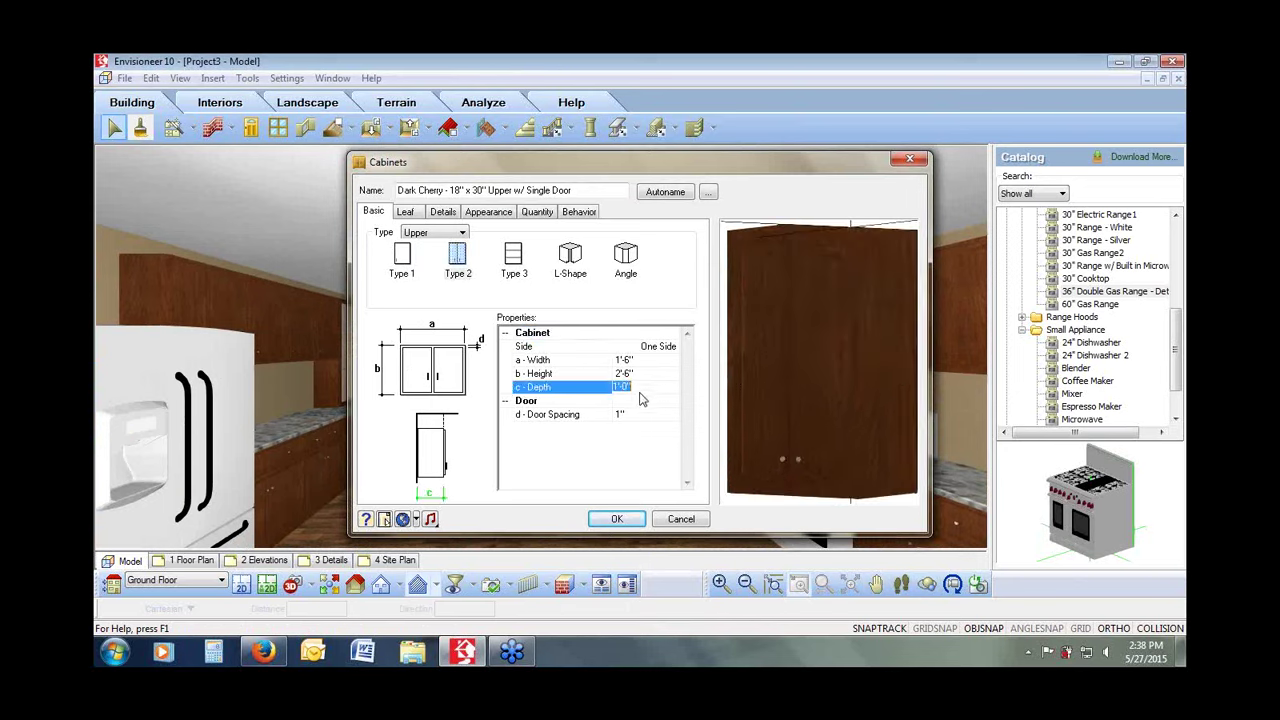
pyautogui.click(641, 374)
pyautogui.click(642, 361)
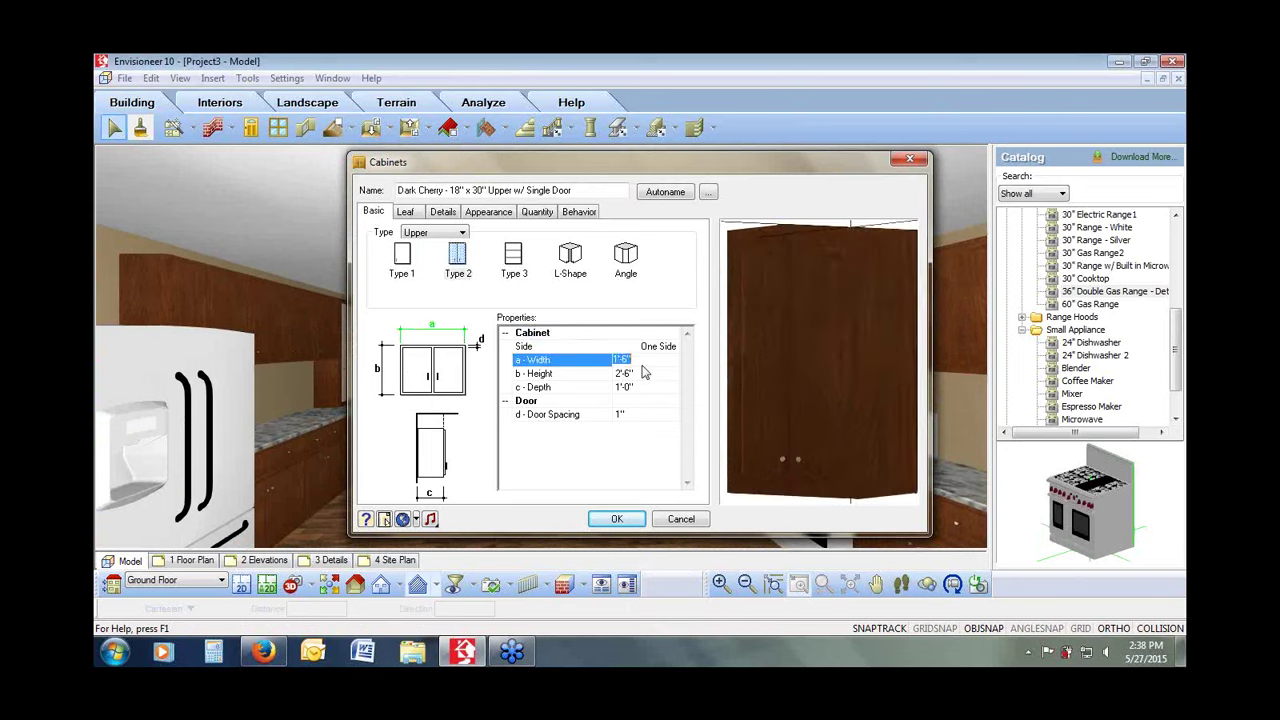
# Step: Give both cabinets Glass 1 door leaves, check their appearance materials, and apply the changes
pyautogui.click(405, 212)
pyautogui.click(620, 258)
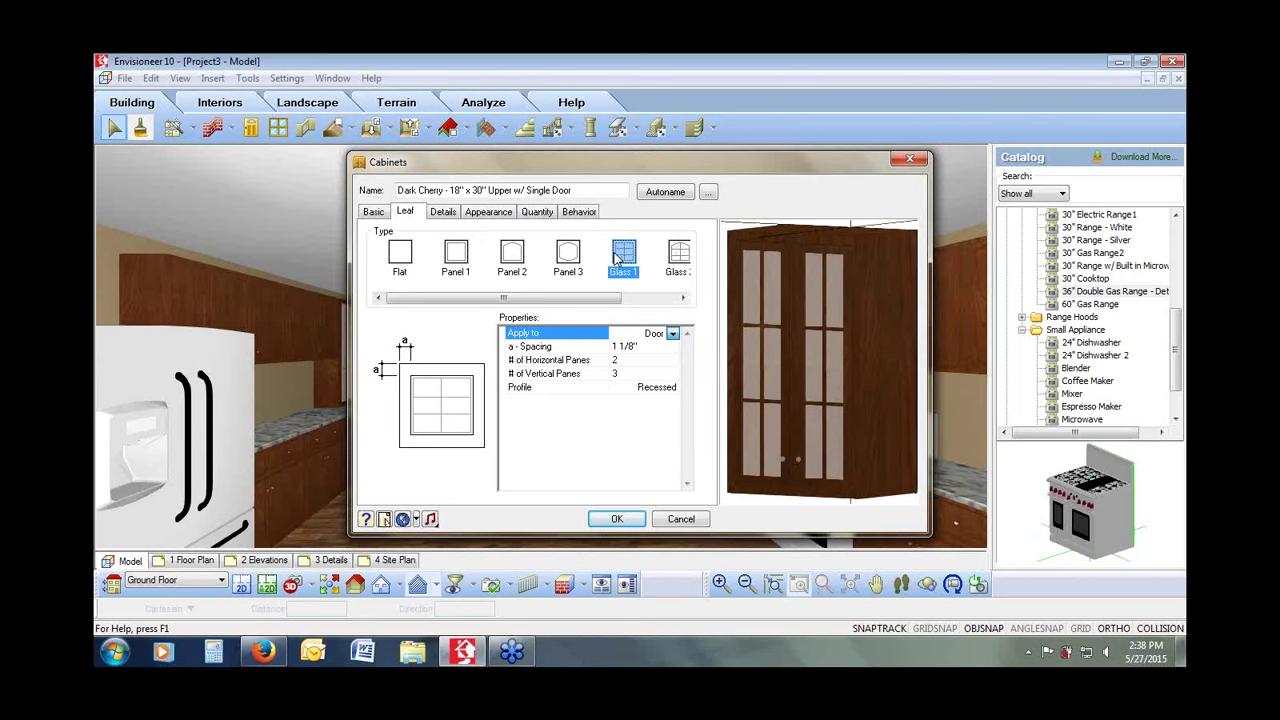
pyautogui.click(476, 213)
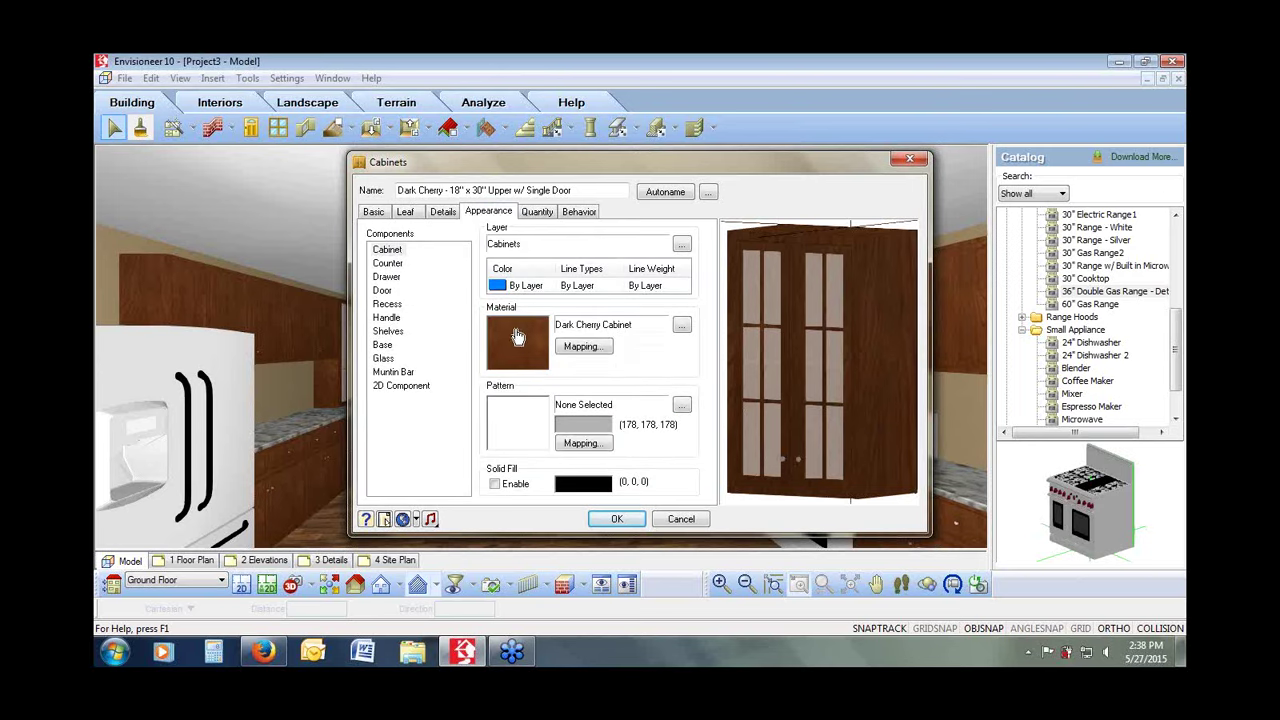
pyautogui.click(617, 519)
pyautogui.click(116, 131)
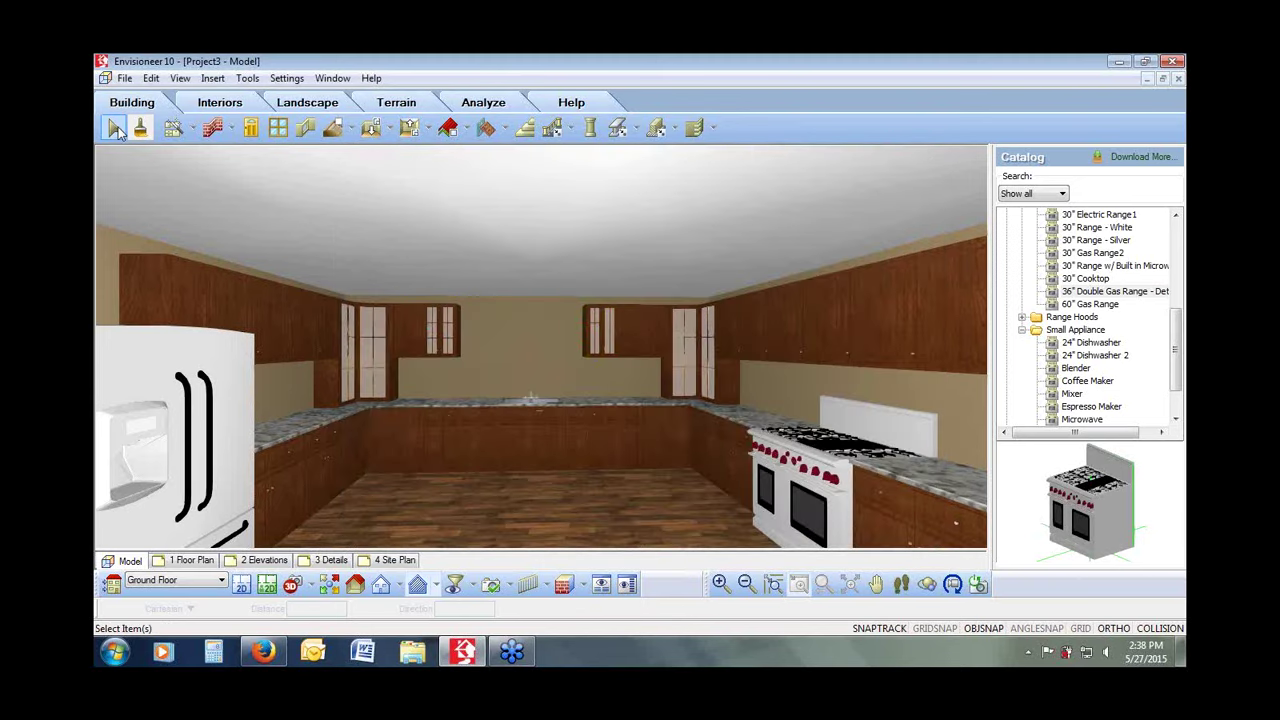
# Step: Insert a 3'-5" X 3' Double Casement Window in the back wall above the sink, between the glass-door upper cabinets
pyautogui.click(209, 103)
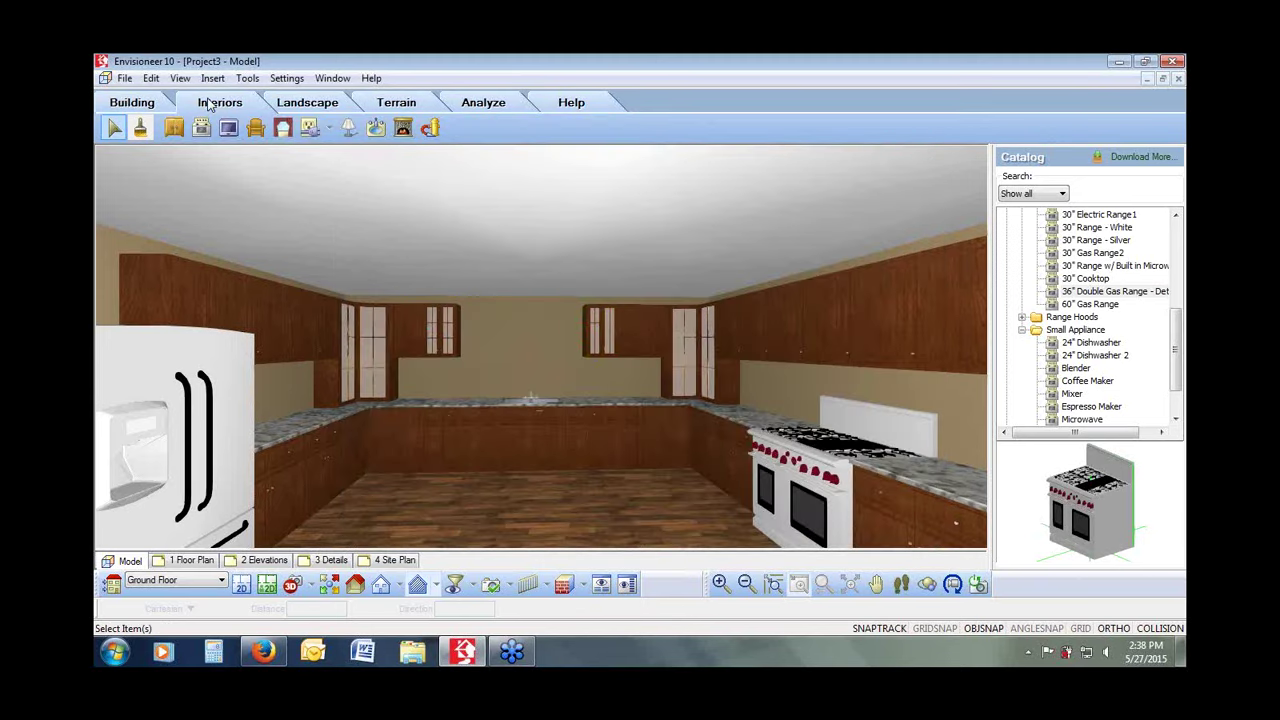
pyautogui.click(152, 103)
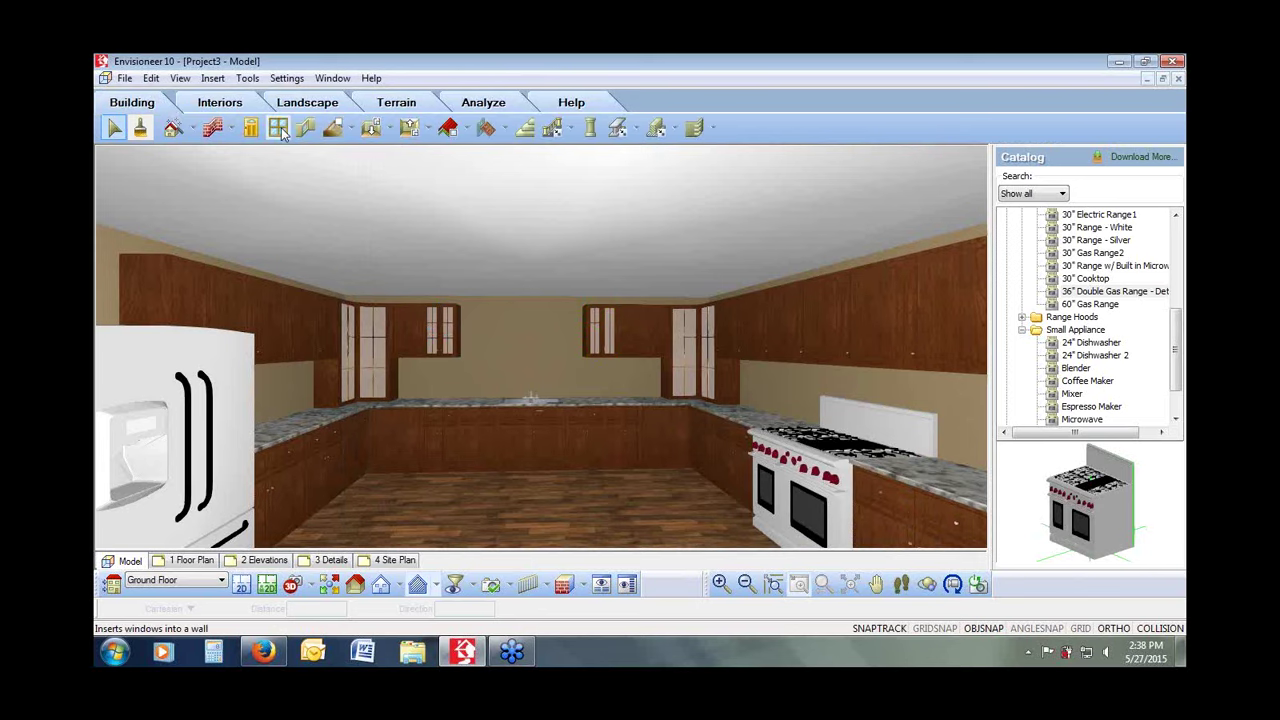
pyautogui.click(277, 127)
pyautogui.click(1081, 304)
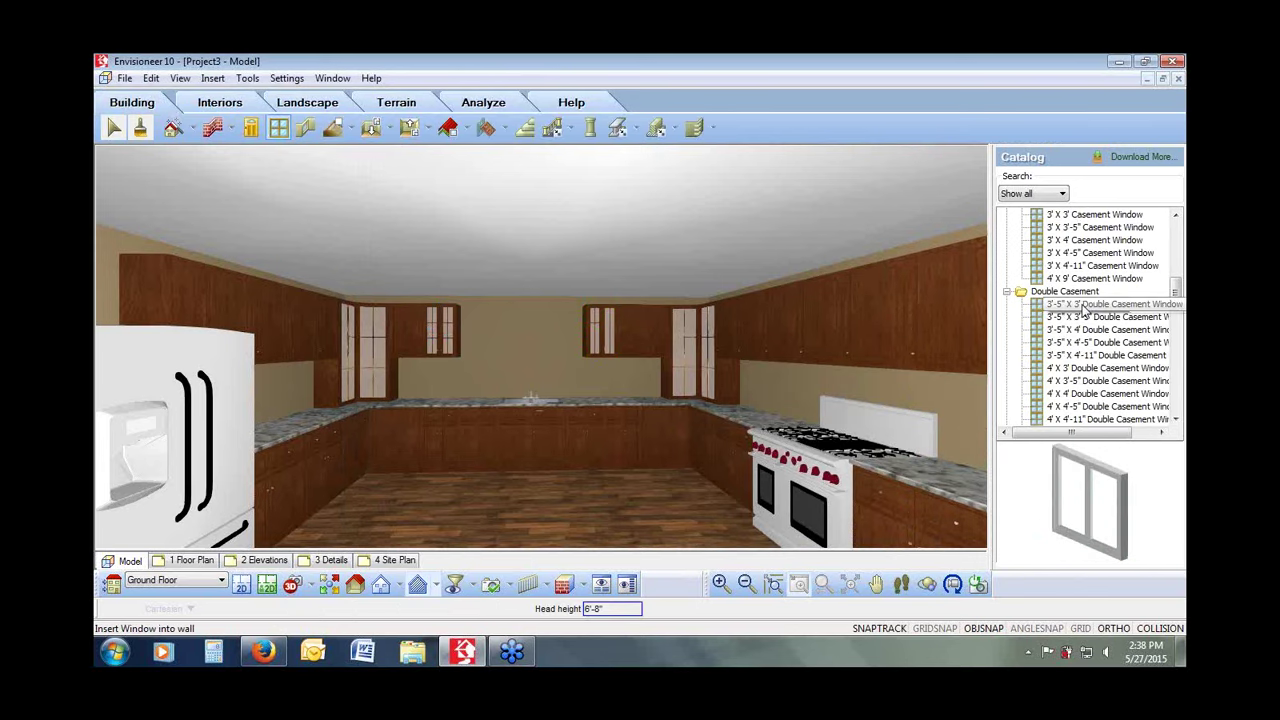
pyautogui.rightClick(529, 343)
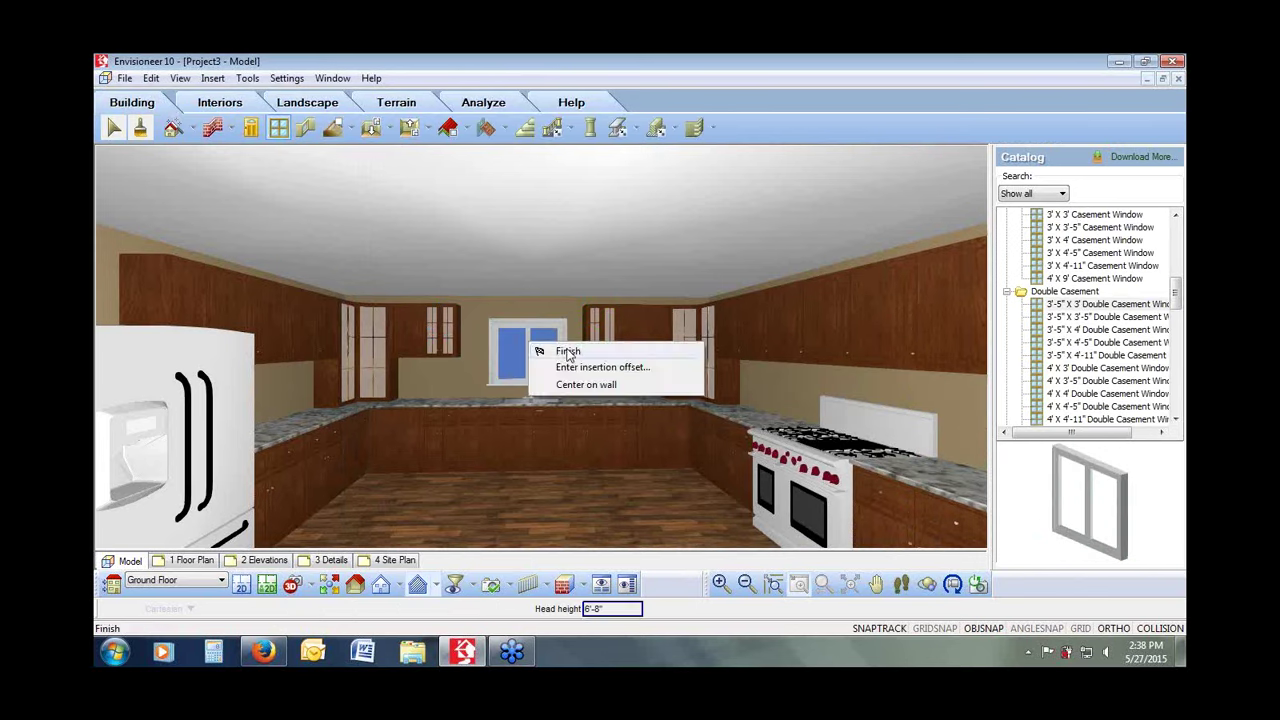
pyautogui.click(567, 352)
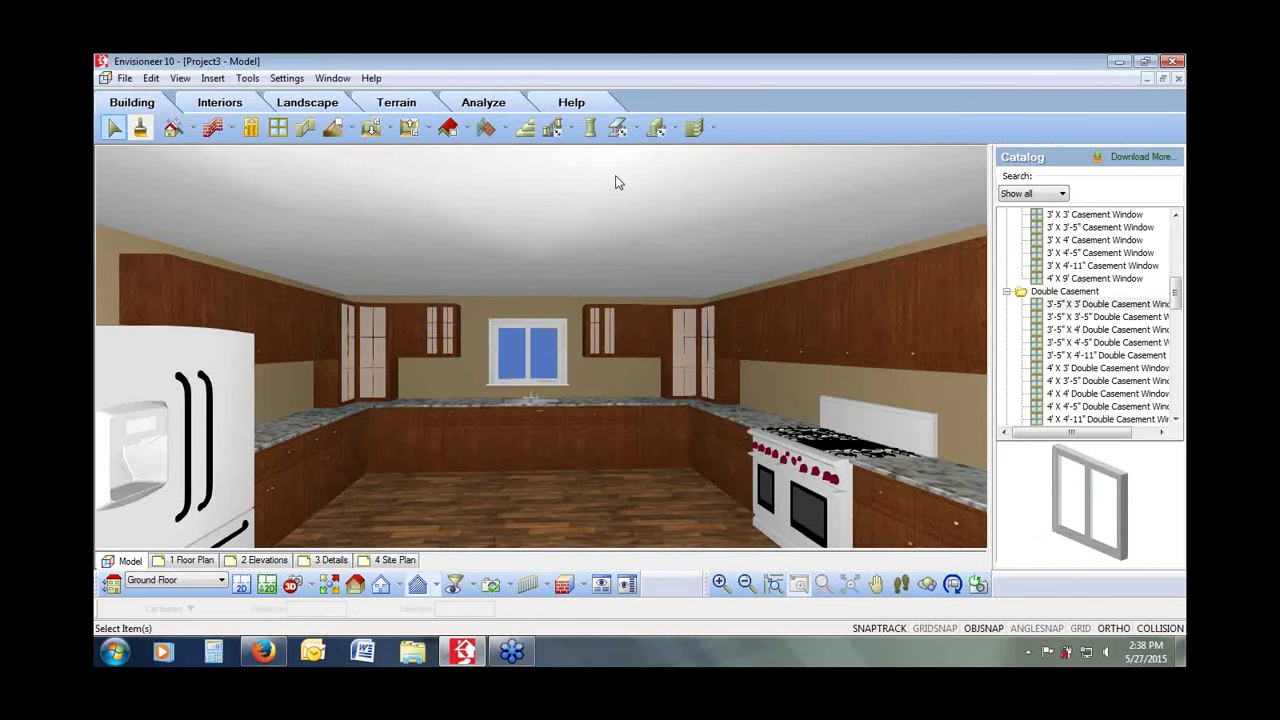
# Step: Place three Pot Light 1 recessed lights on the kitchen ceiling: near the window, above the range side and above the fridge side
pyautogui.click(234, 107)
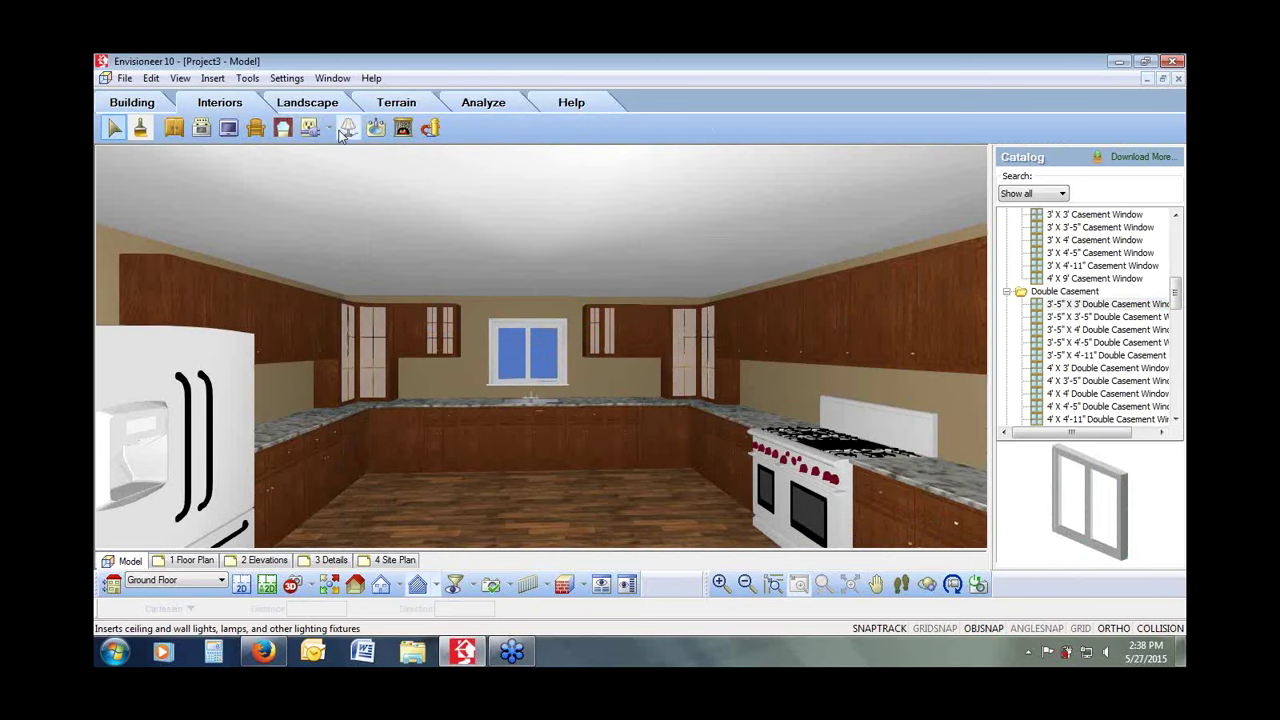
pyautogui.click(348, 127)
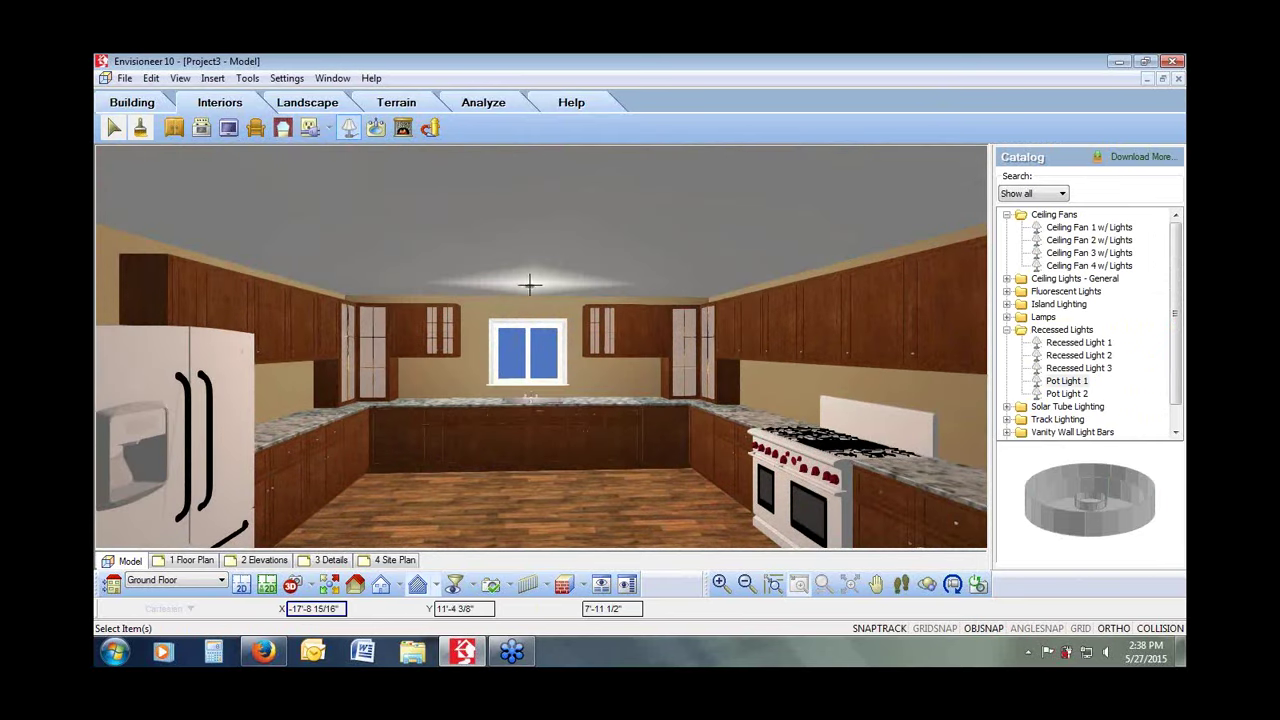
pyautogui.click(529, 285)
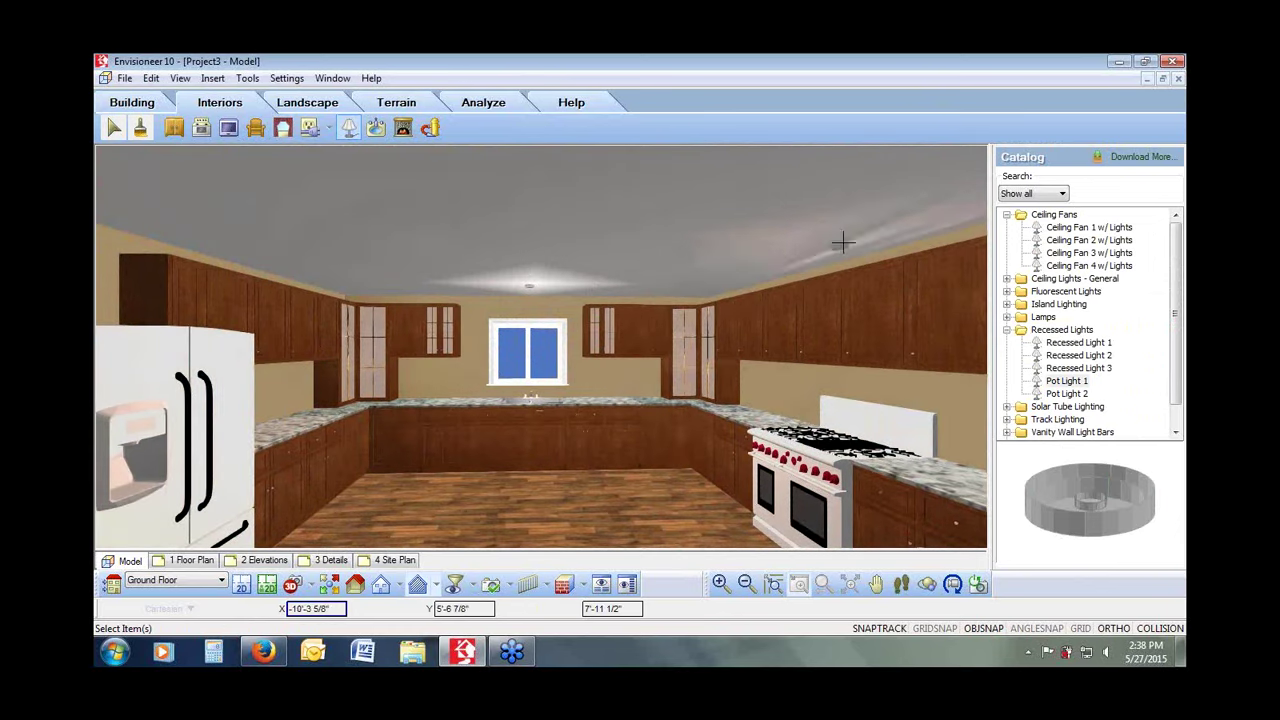
pyautogui.click(840, 231)
pyautogui.click(652, 227)
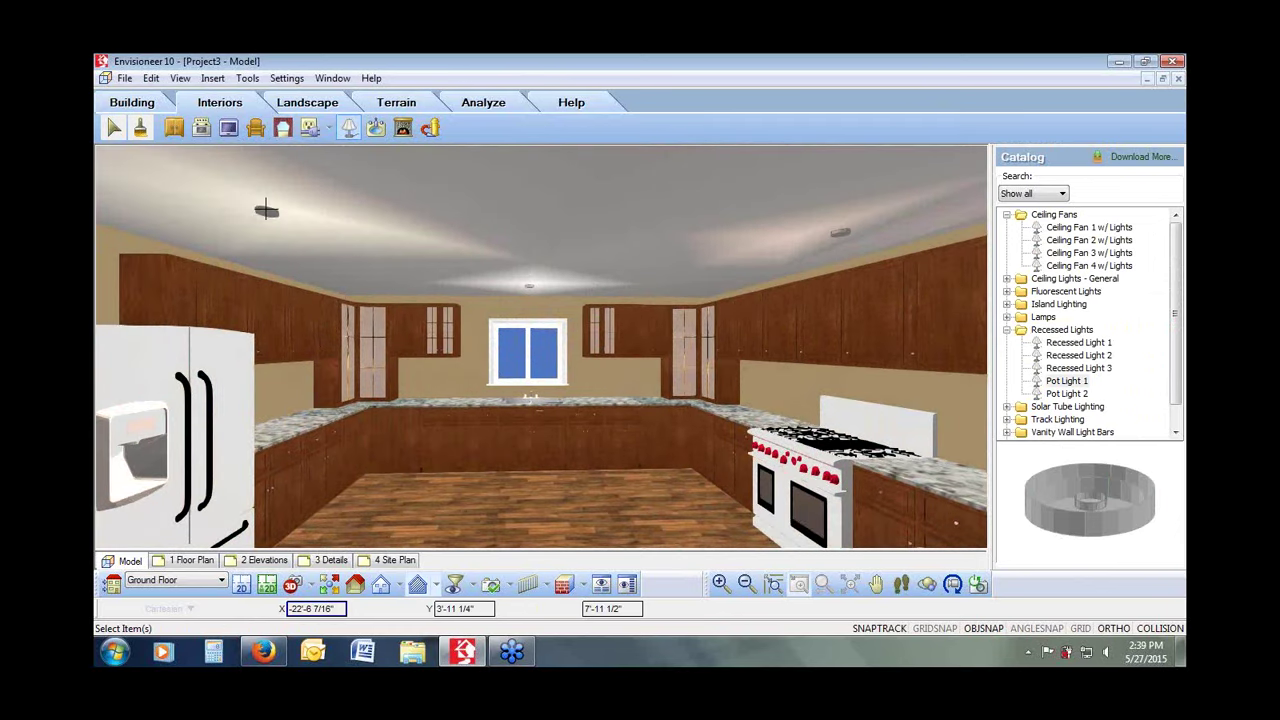
pyautogui.click(266, 210)
pyautogui.press('Escape')
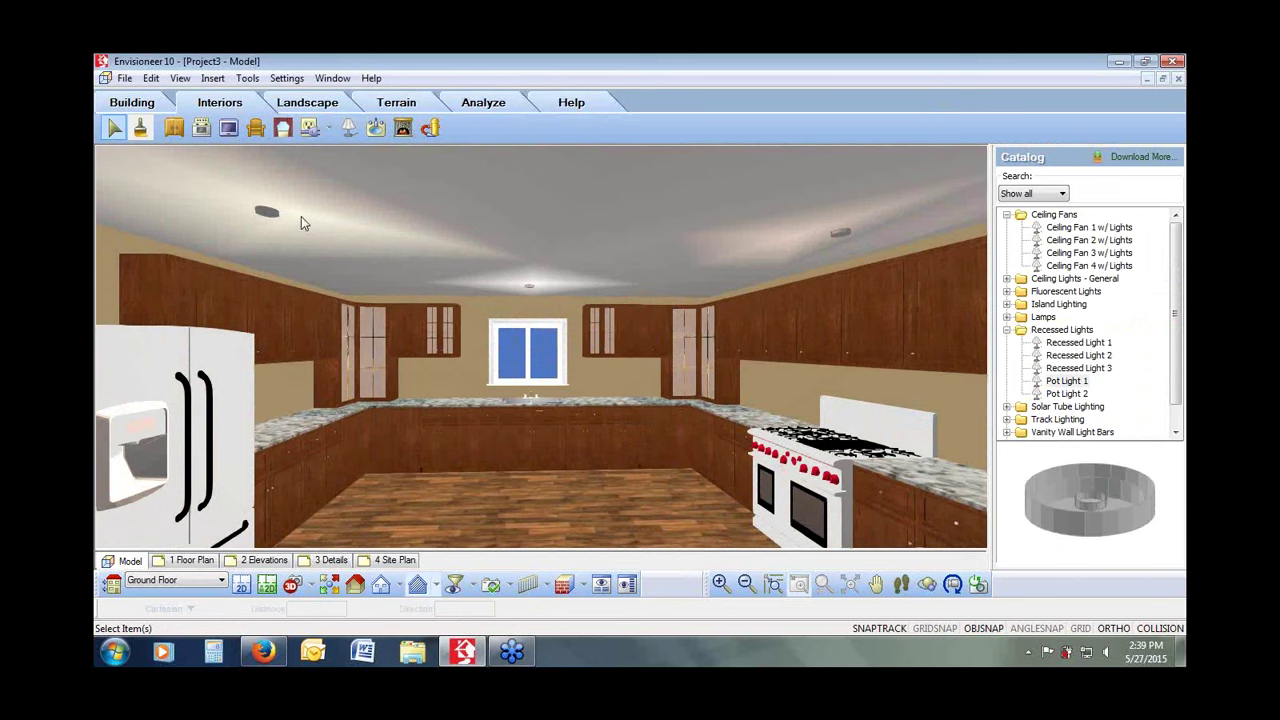
# Step: Examine the light source settings of the pot light on the fridge side, including its IES source properties and the available recess mount sources
pyautogui.doubleClick(266, 213)
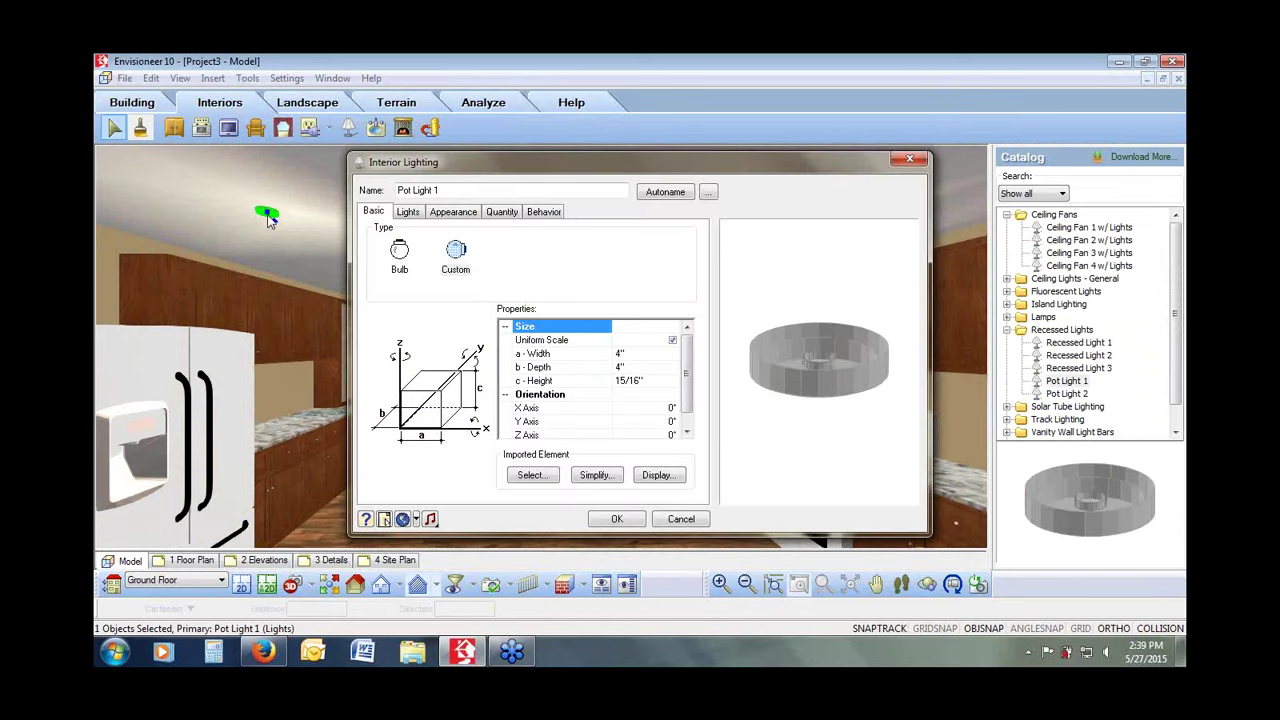
pyautogui.click(409, 212)
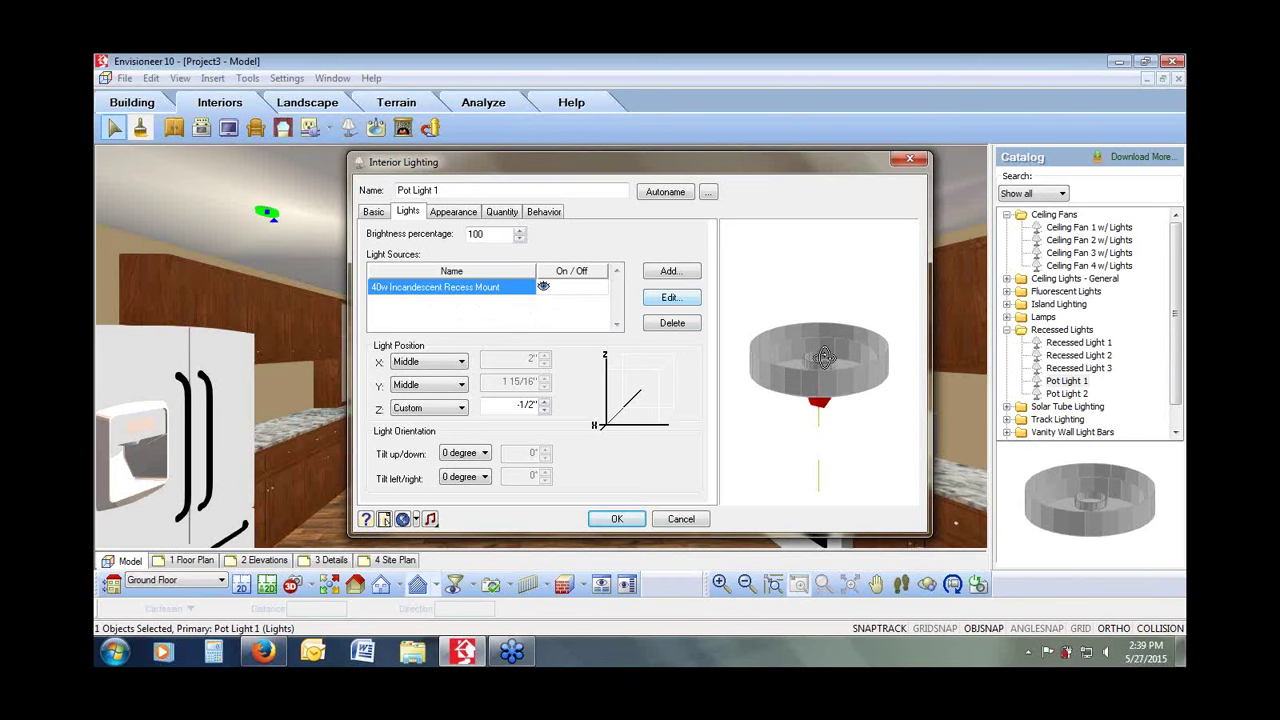
pyautogui.moveTo(815, 347); pyautogui.dragTo(790, 342)
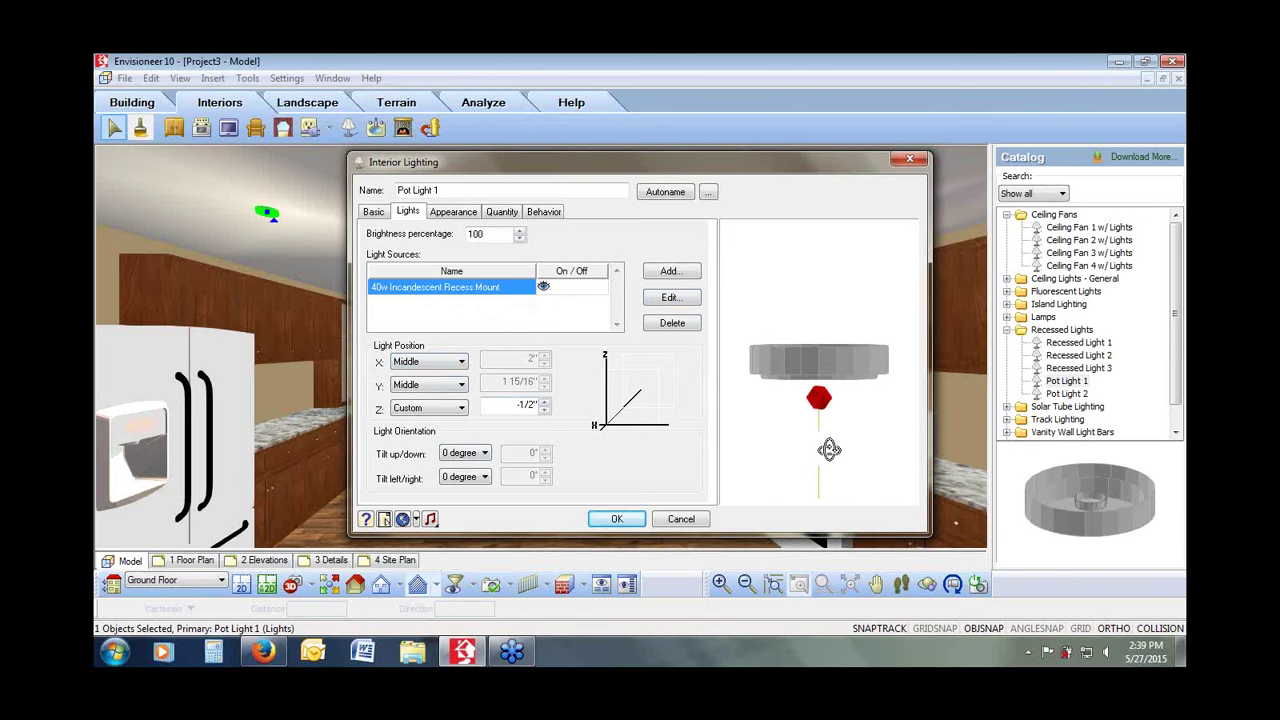
pyautogui.click(685, 300)
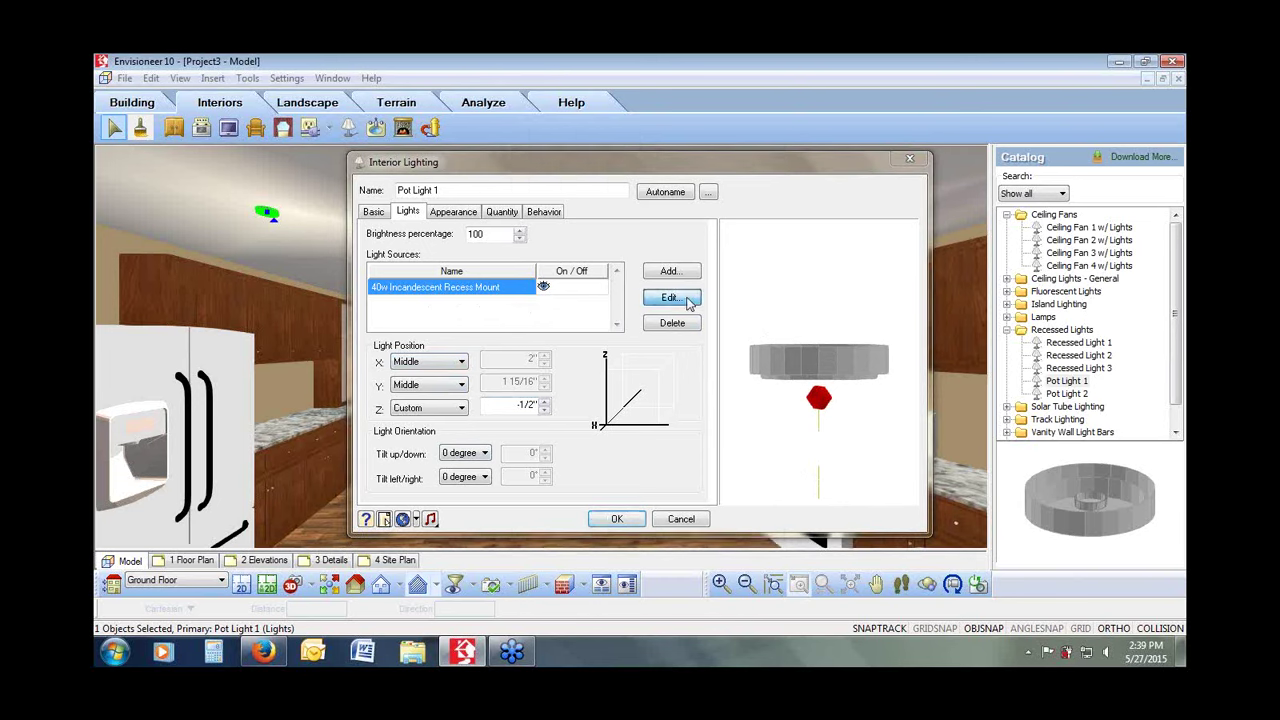
pyautogui.doubleClick(615, 300)
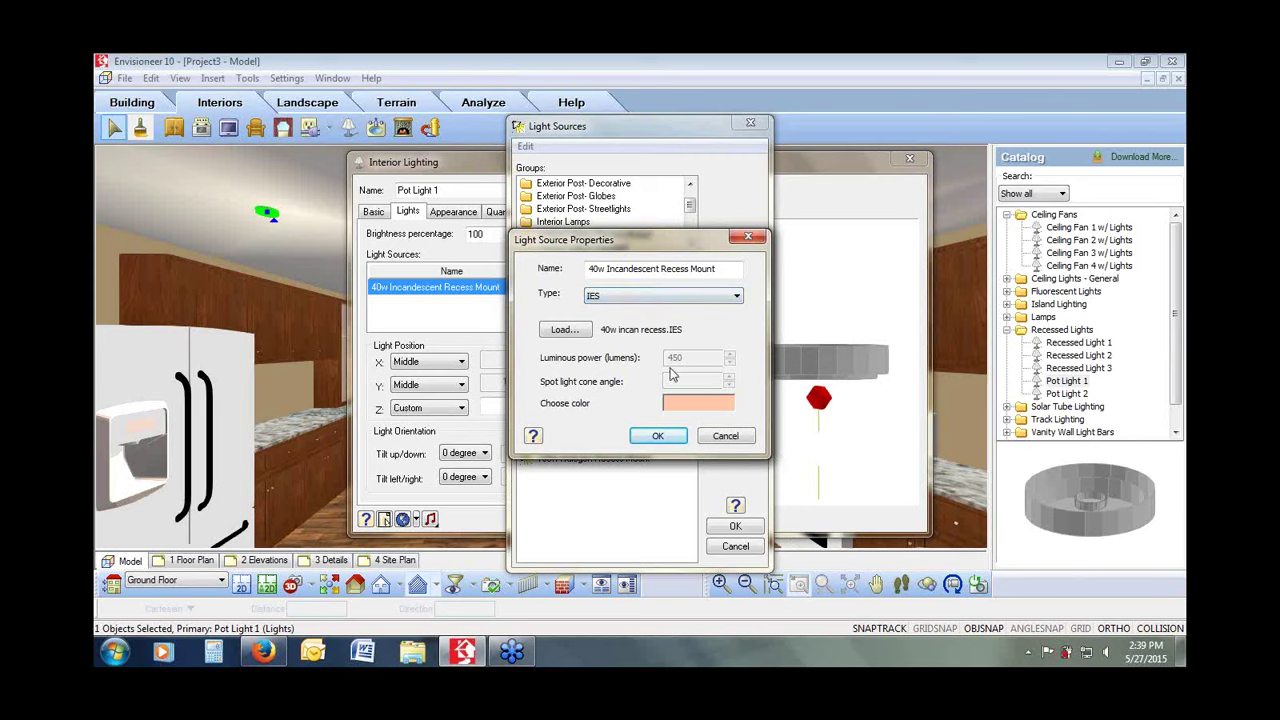
pyautogui.click(724, 436)
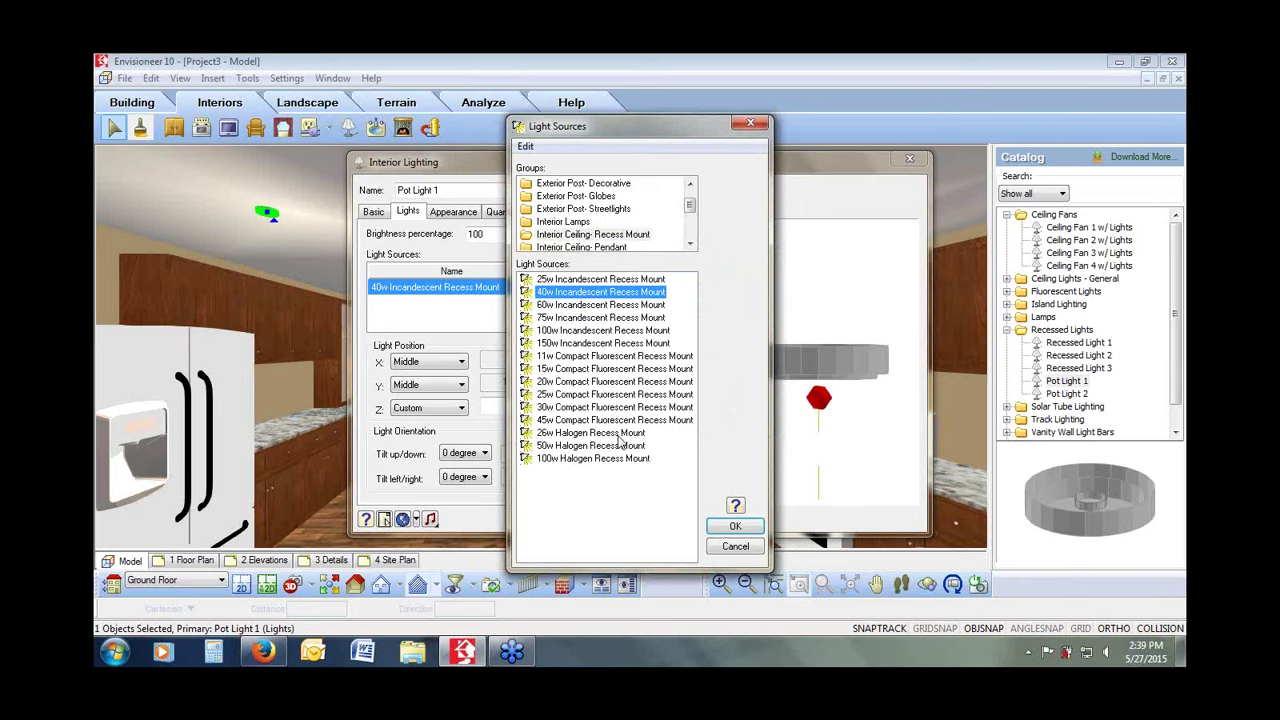
pyautogui.click(749, 553)
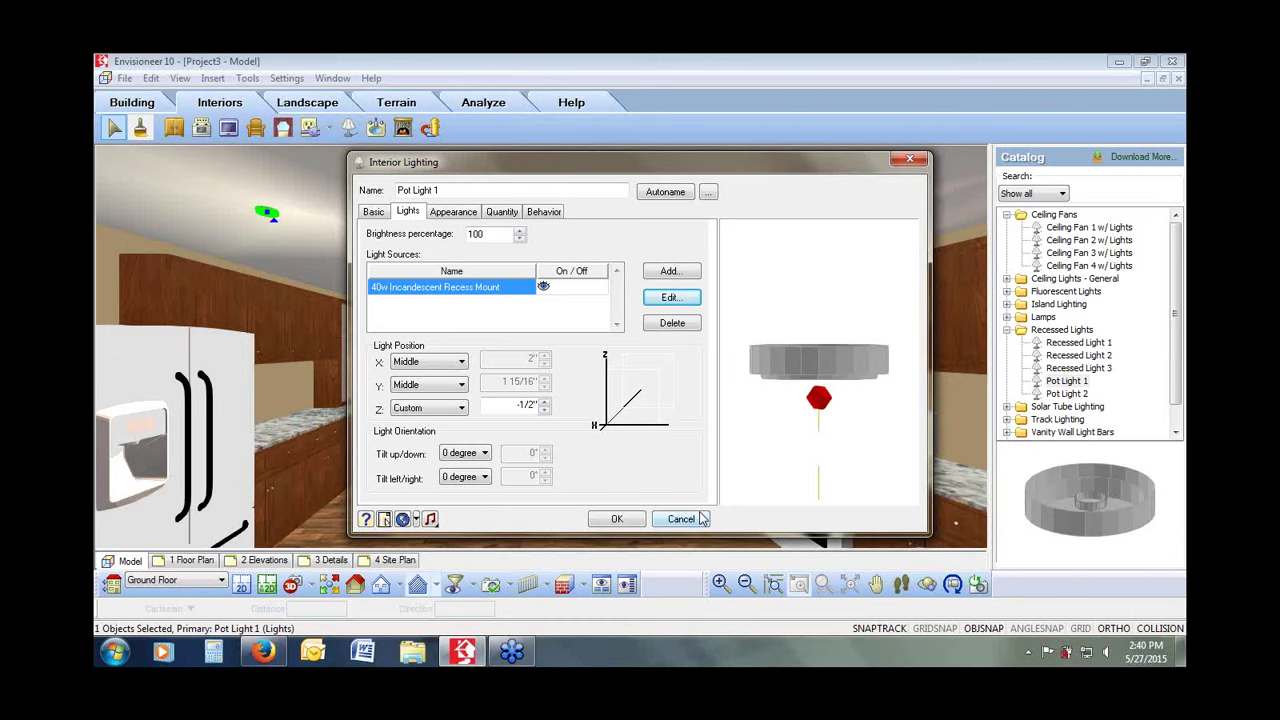
pyautogui.click(610, 524)
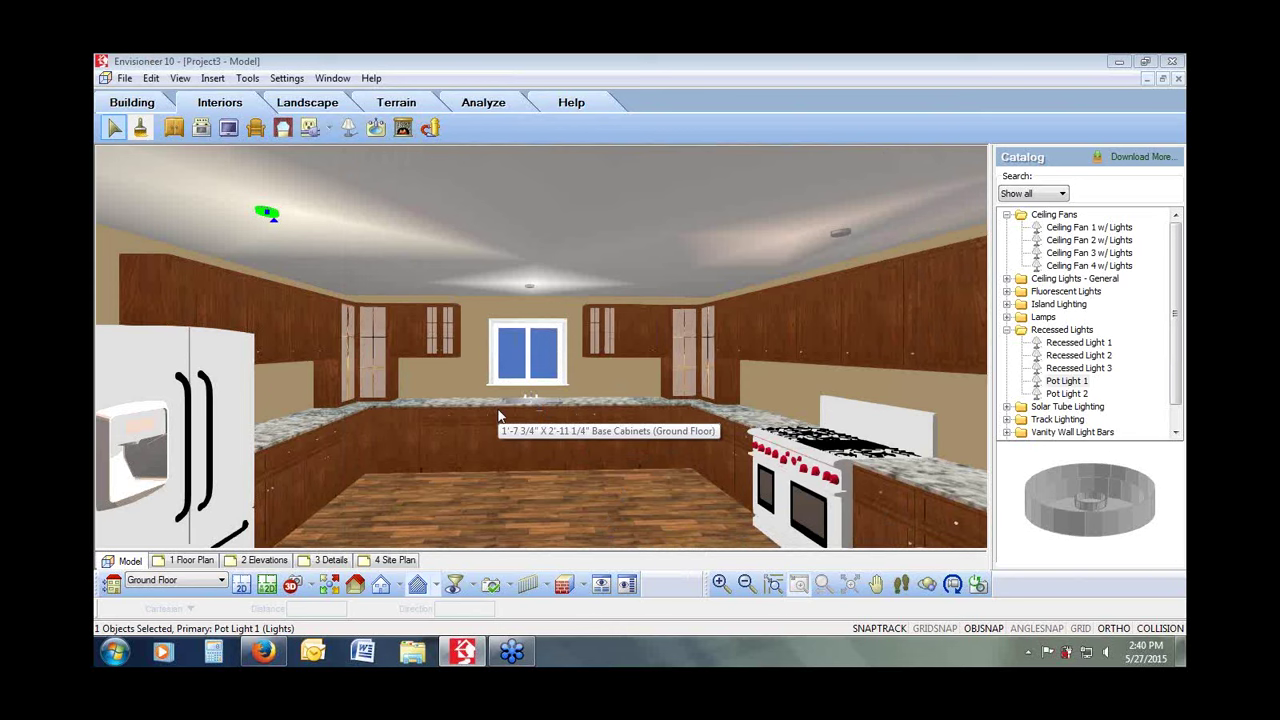
# Step: Browse the manufacturer BIM catalogs offered for download on the Green 3D Home website, and return to Envisioneer
pyautogui.click(1123, 162)
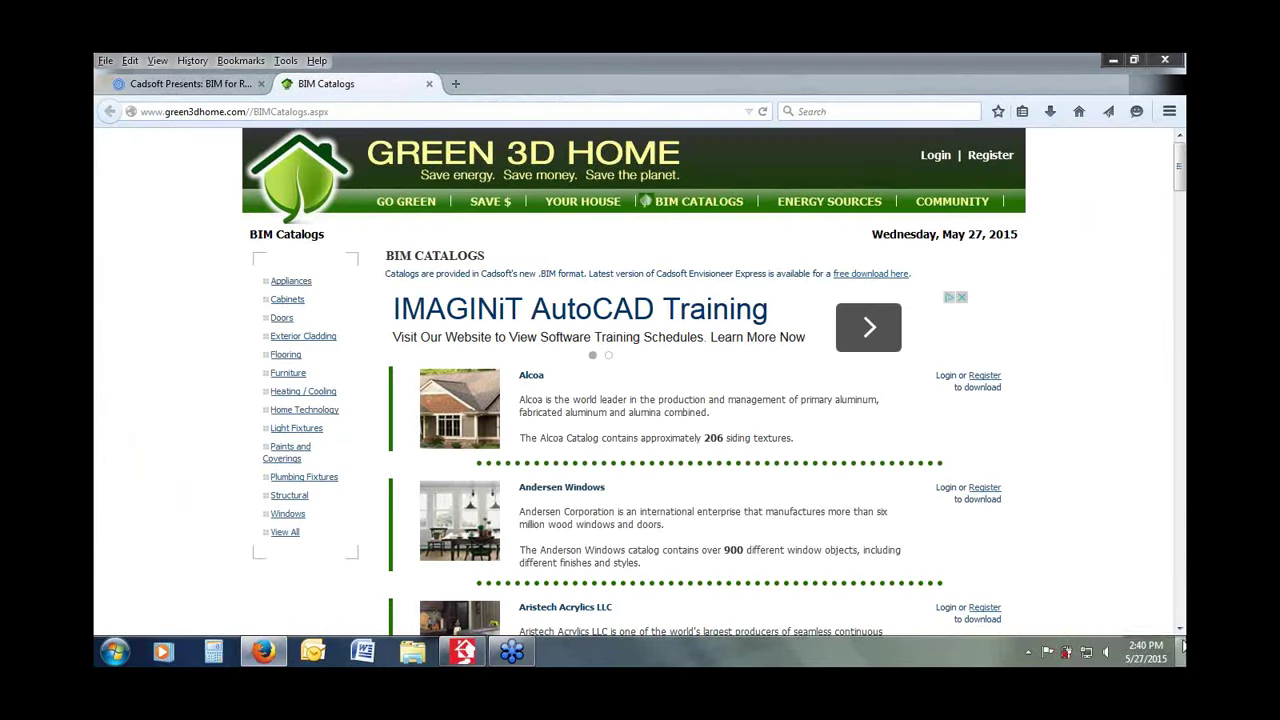
pyautogui.click(1179, 628)
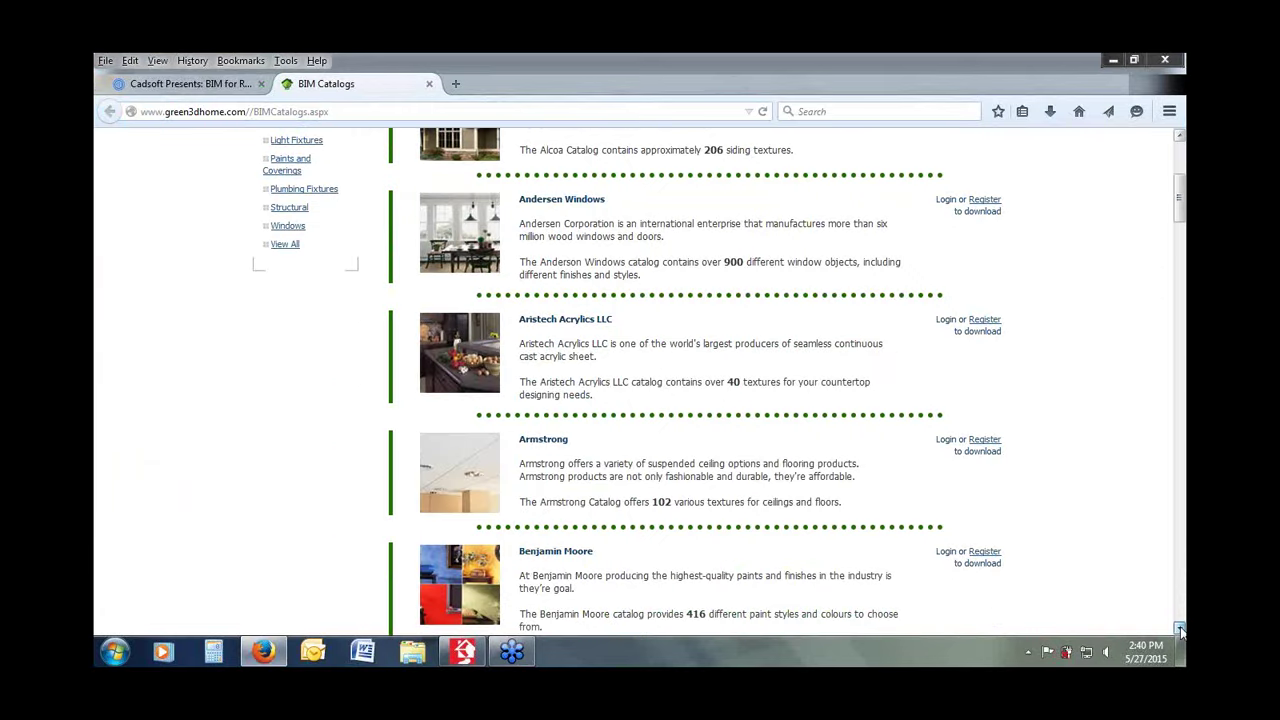
pyautogui.moveTo(1179, 628); pyautogui.dragTo(1179, 628)
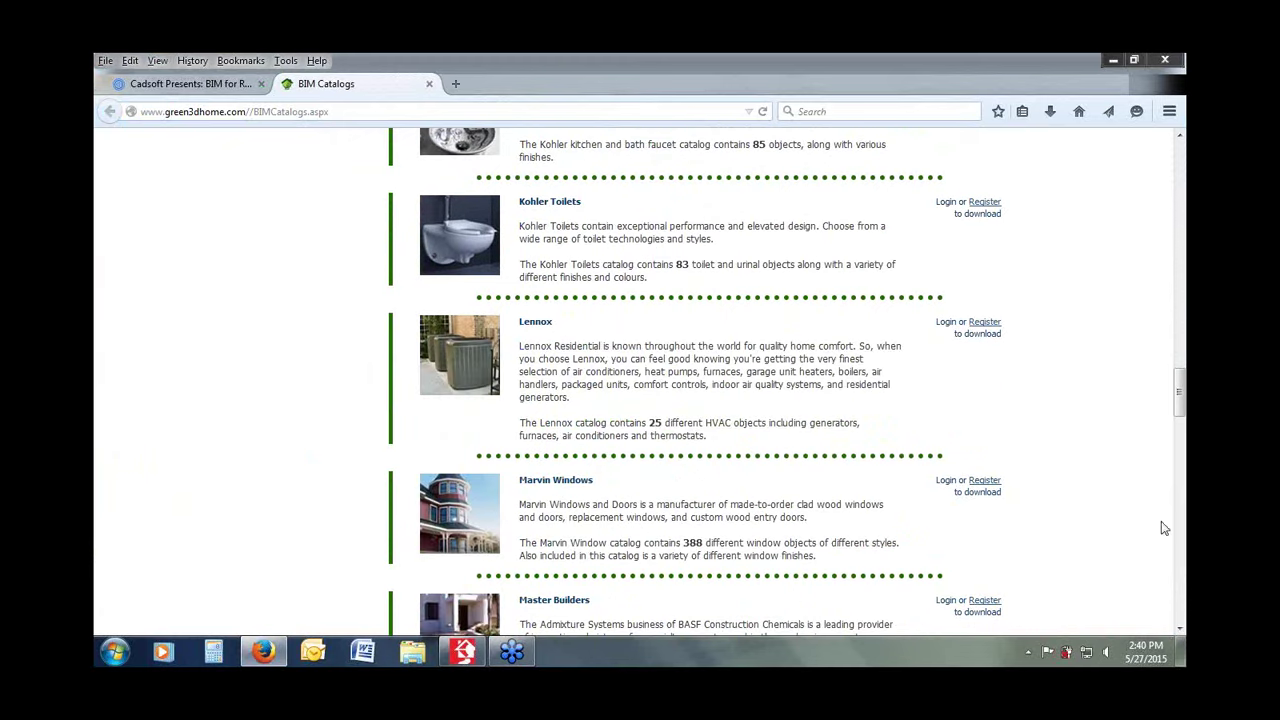
pyautogui.moveTo(1179, 398); pyautogui.dragTo(1179, 457)
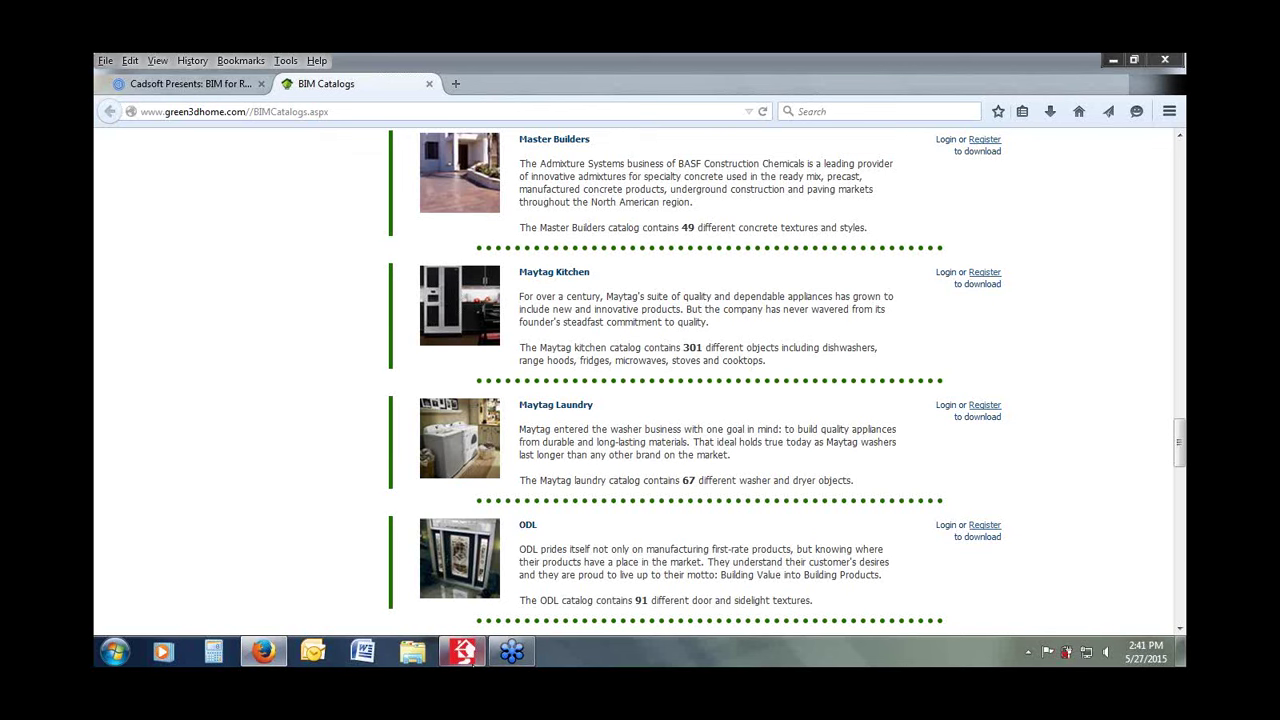
pyautogui.click(466, 652)
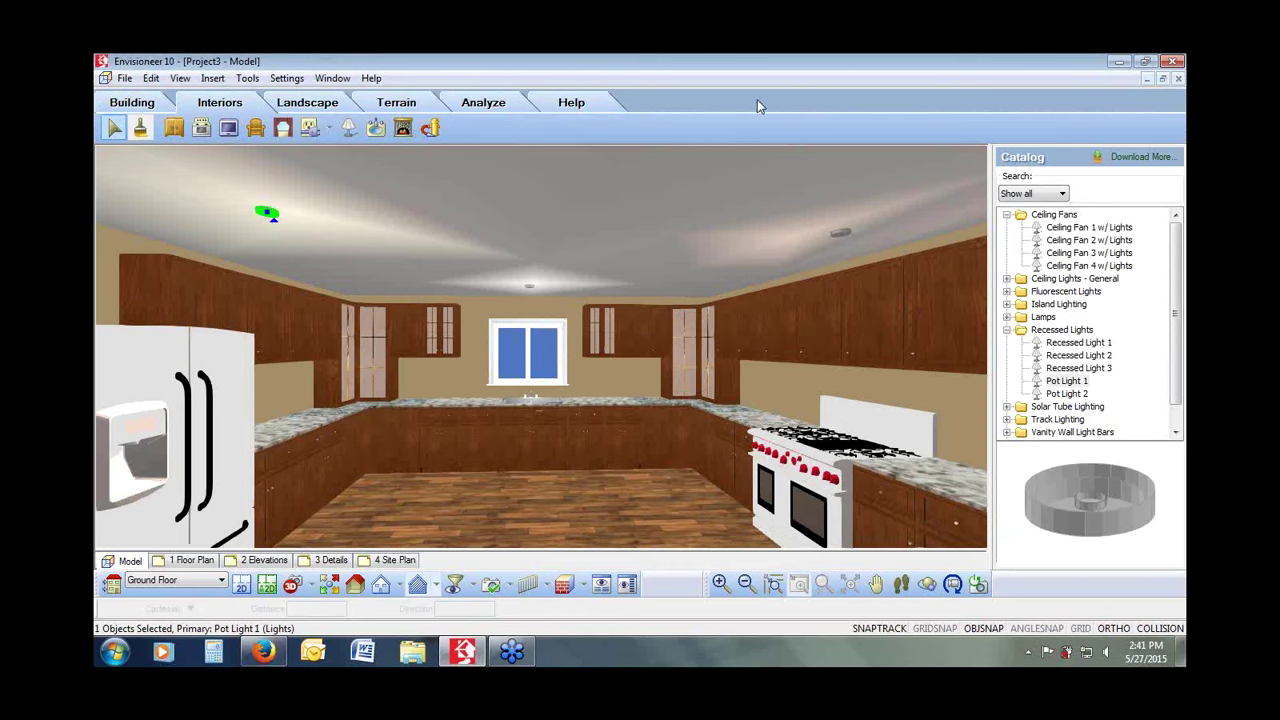
# Step: Review the import and export formats available for the project
pyautogui.click(126, 79)
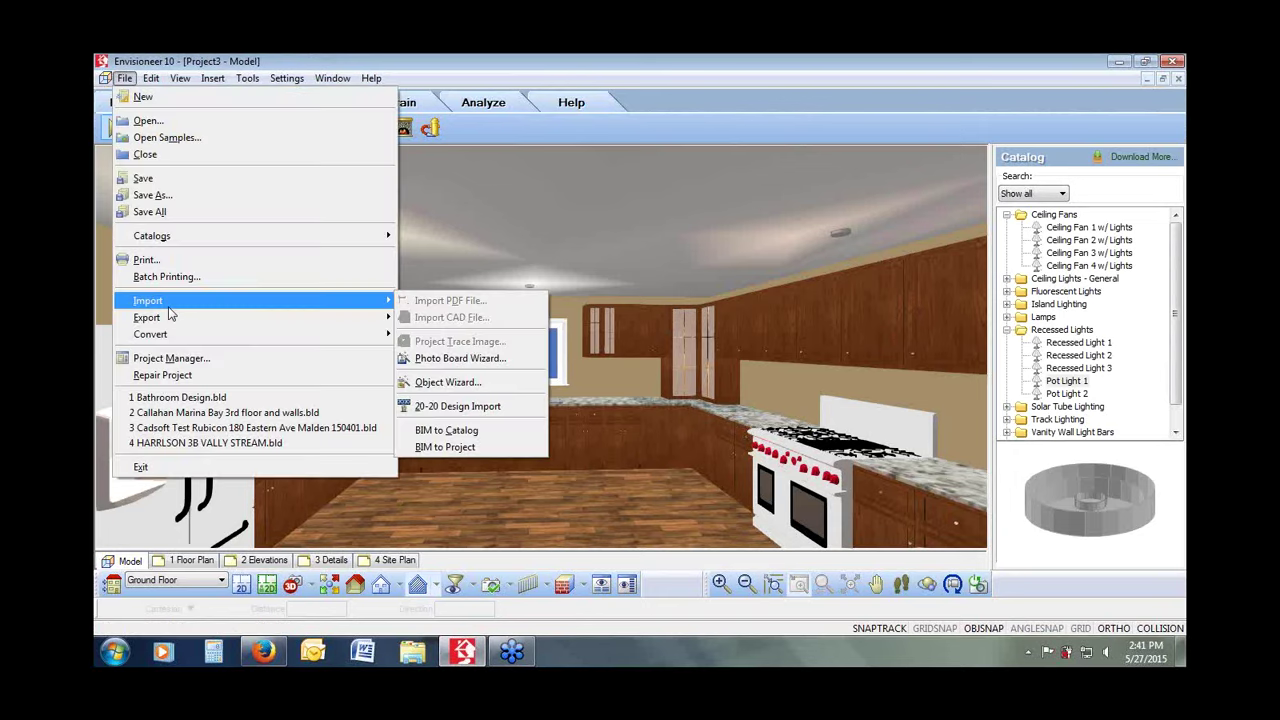
pyautogui.moveTo(170, 318)
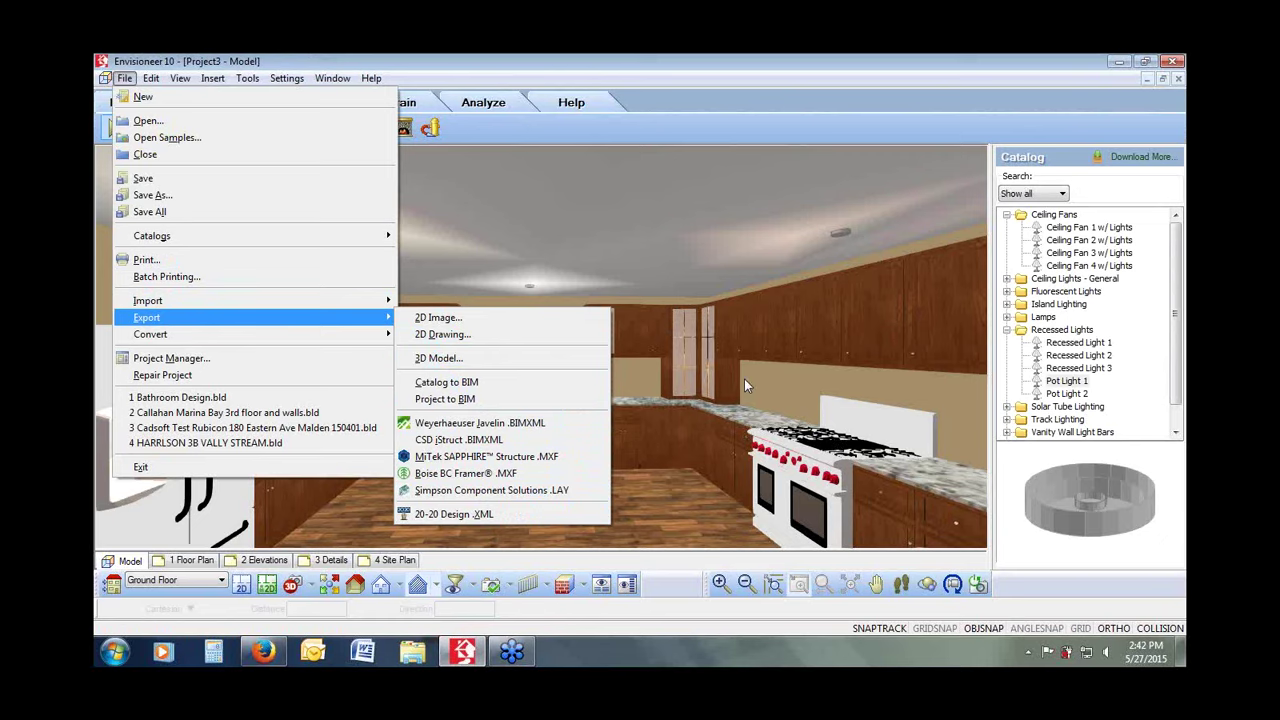
pyautogui.click(695, 131)
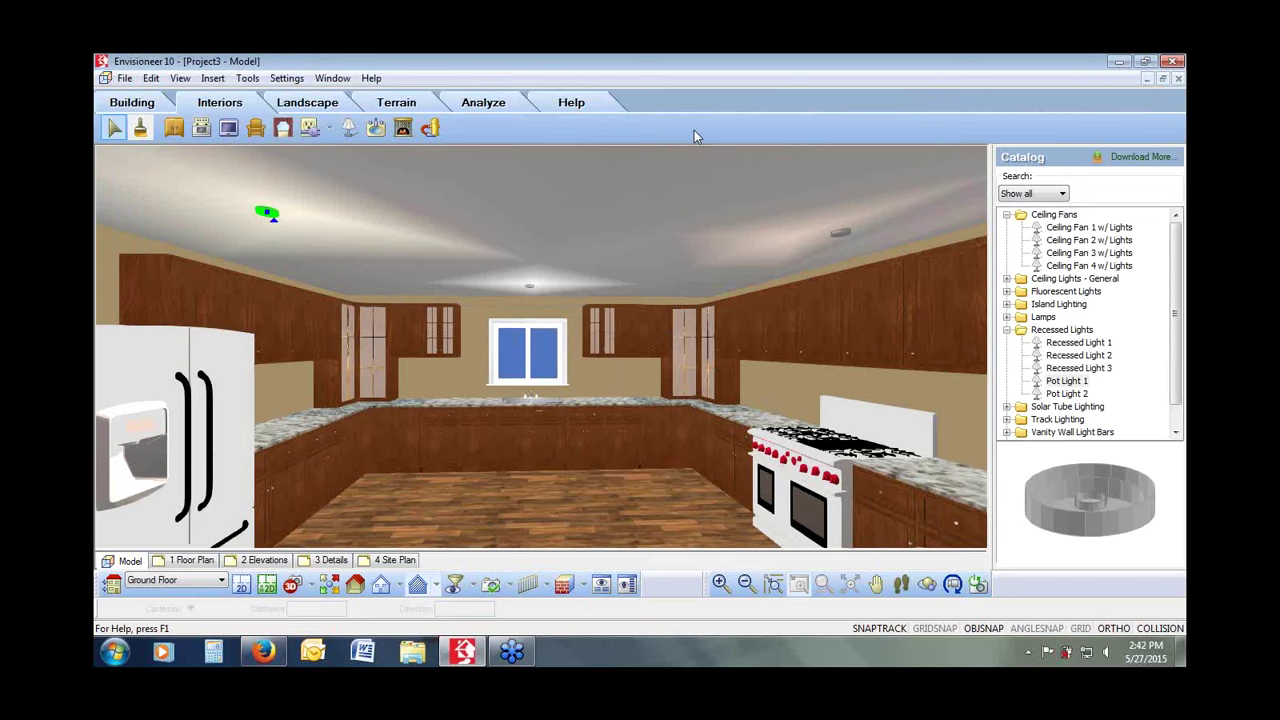
# Step: View the Front Elevation of the house and return to the Camera1 view of the kitchen
pyautogui.click(398, 588)
pyautogui.click(400, 512)
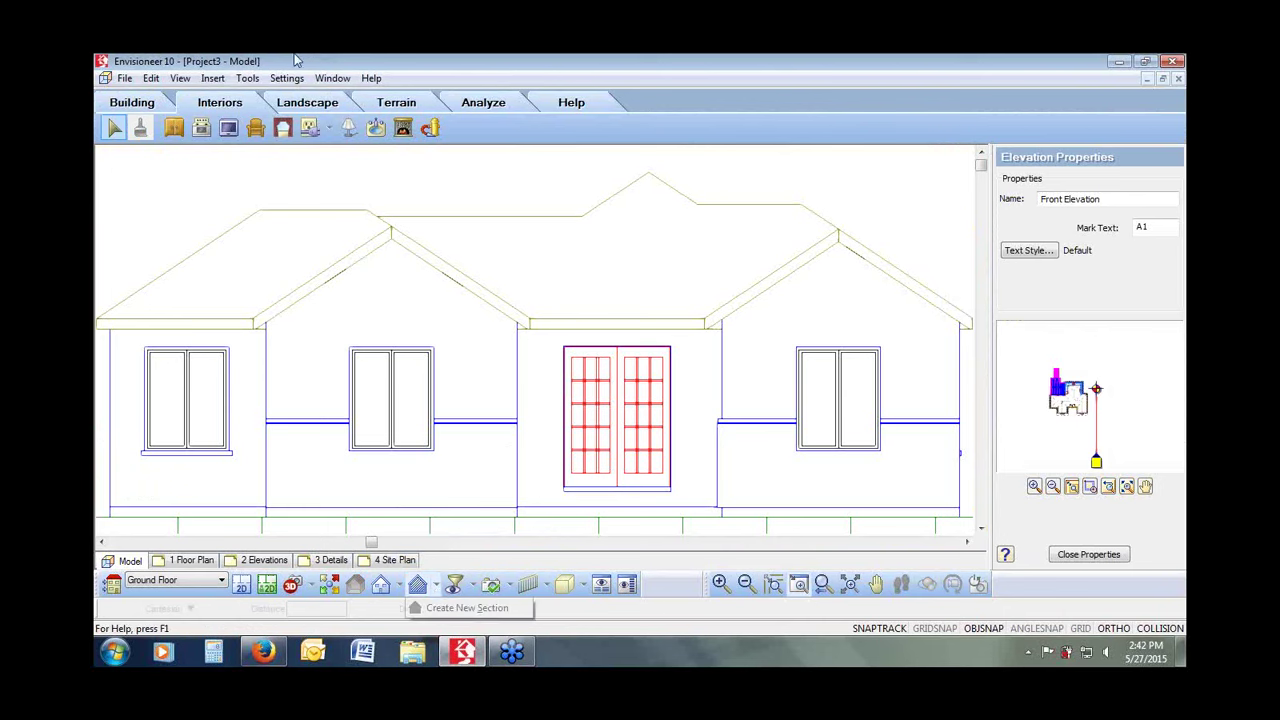
pyautogui.click(310, 590)
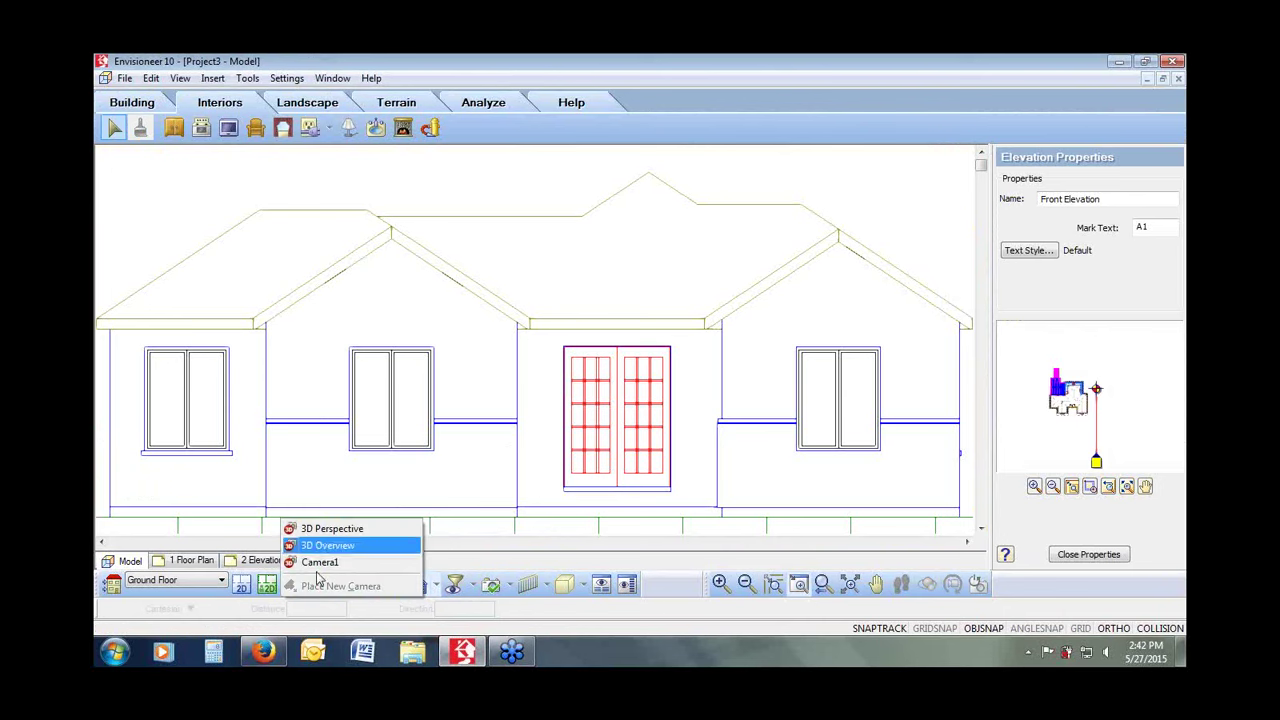
pyautogui.click(318, 562)
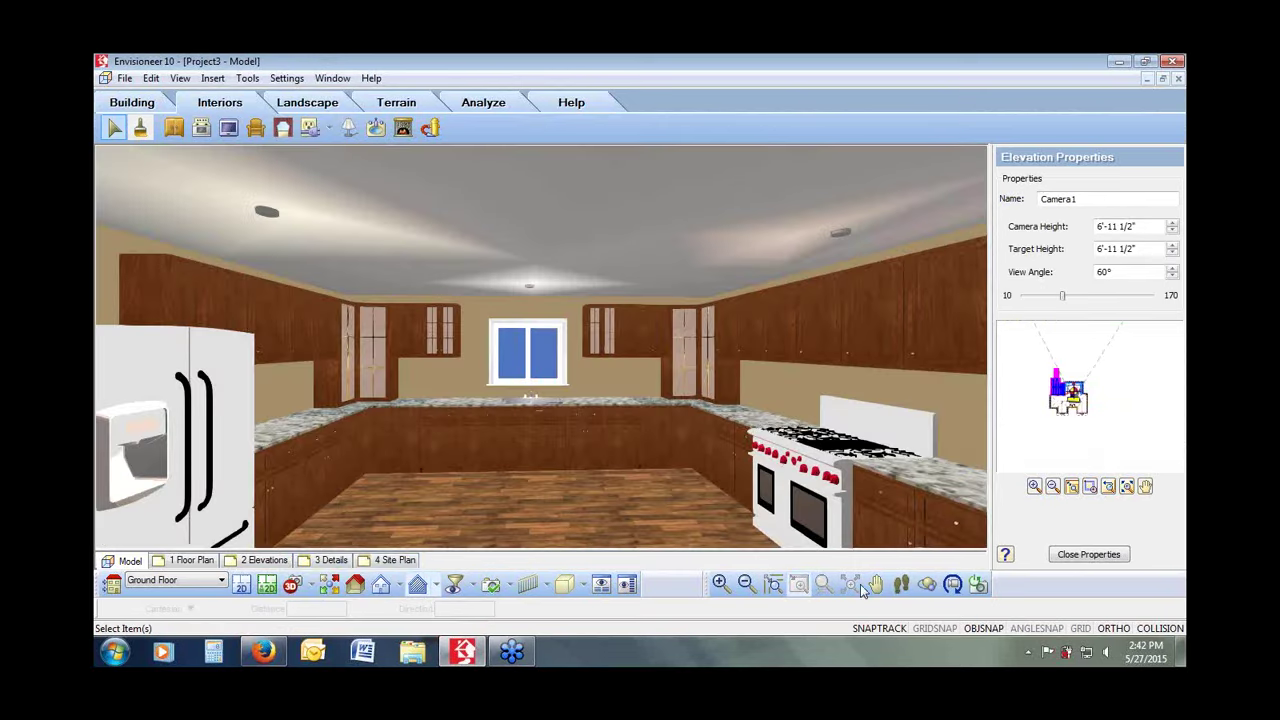
# Step: Pull the camera back to frame more of the kitchen and open 3D RealView rendering for Camera1
pyautogui.moveTo(588, 480); pyautogui.dragTo(540, 470)
pyautogui.click(213, 78)
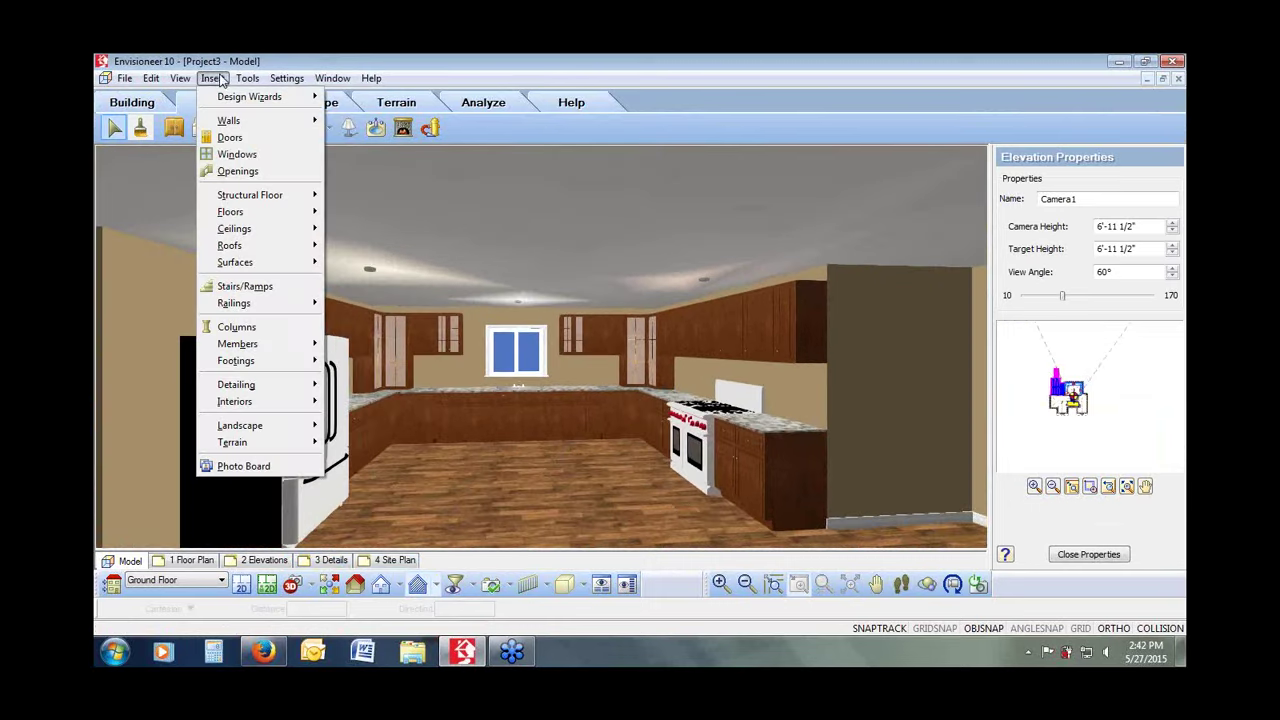
pyautogui.click(180, 78)
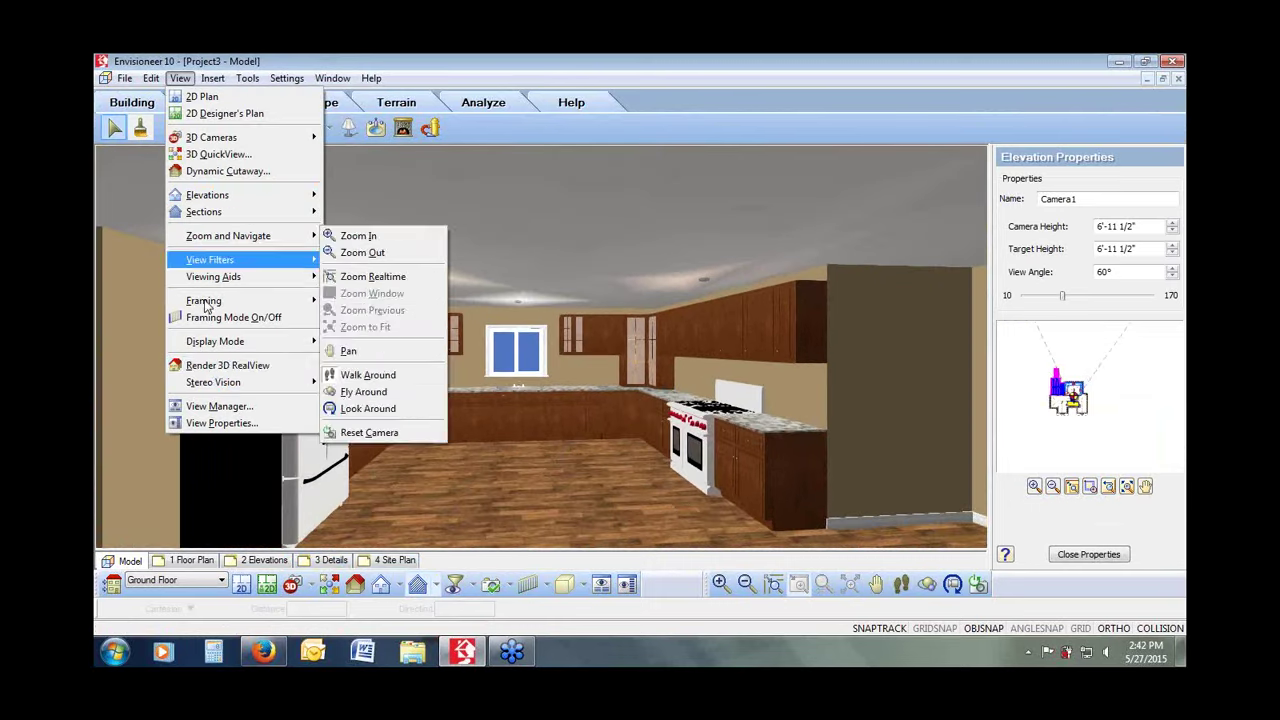
pyautogui.click(213, 368)
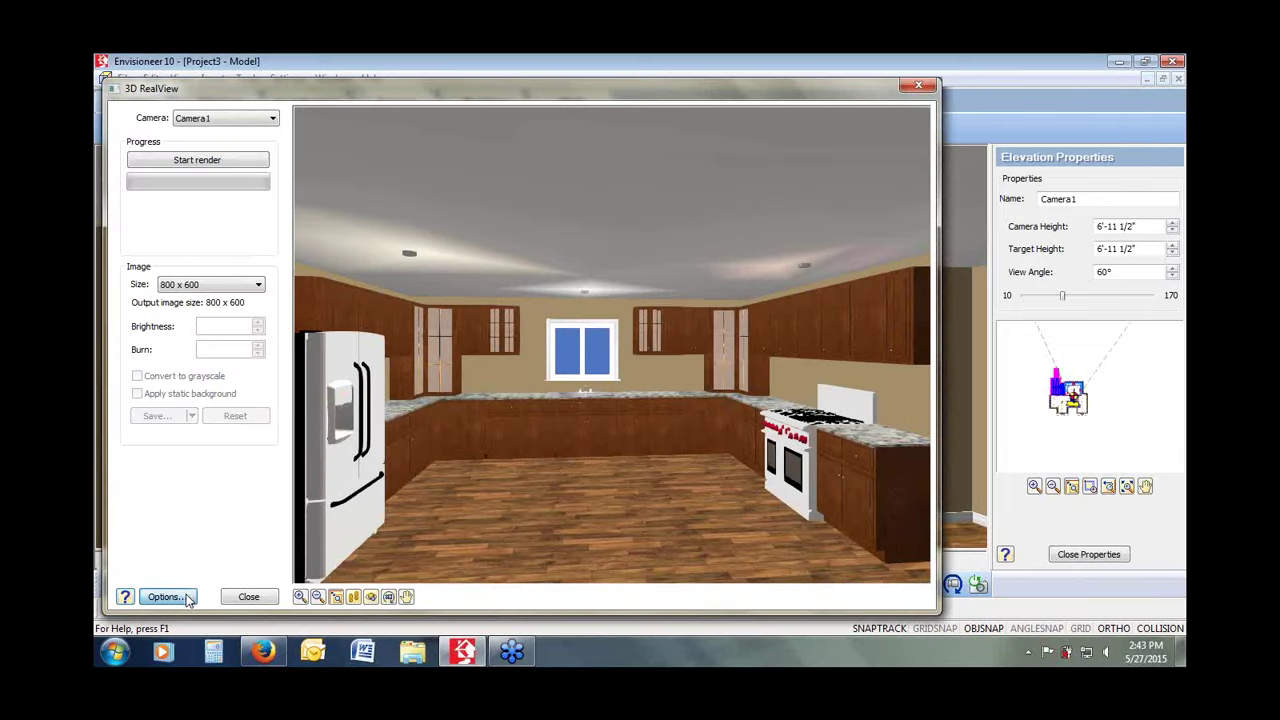
# Step: Try setting the date for renderings to May 27, 2015 in the global program settings, and cancel the change
pyautogui.click(186, 597)
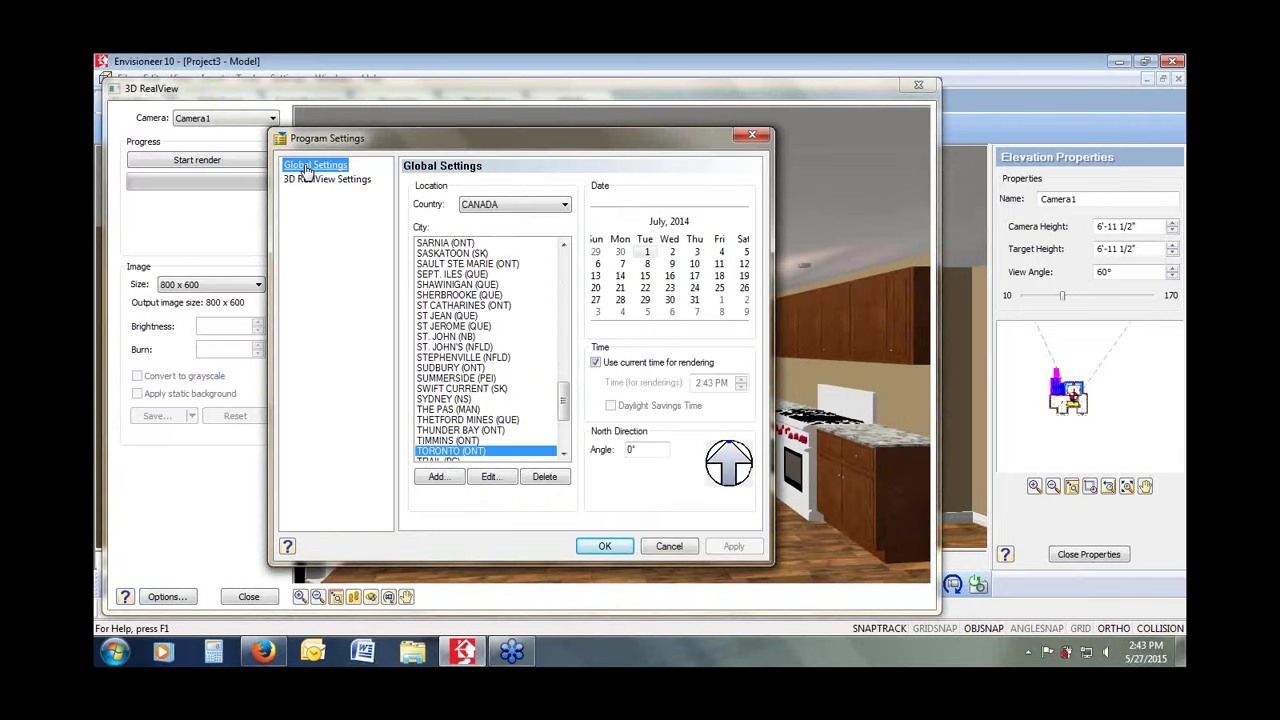
pyautogui.click(682, 222)
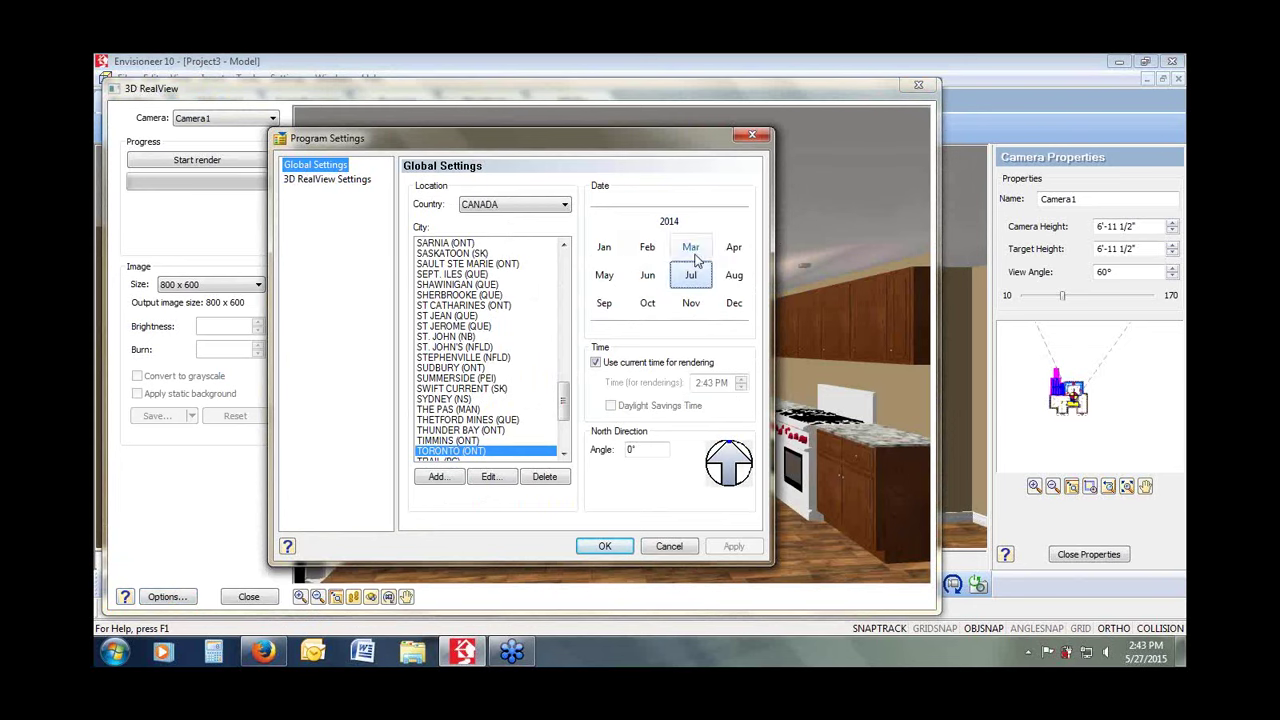
pyautogui.click(604, 275)
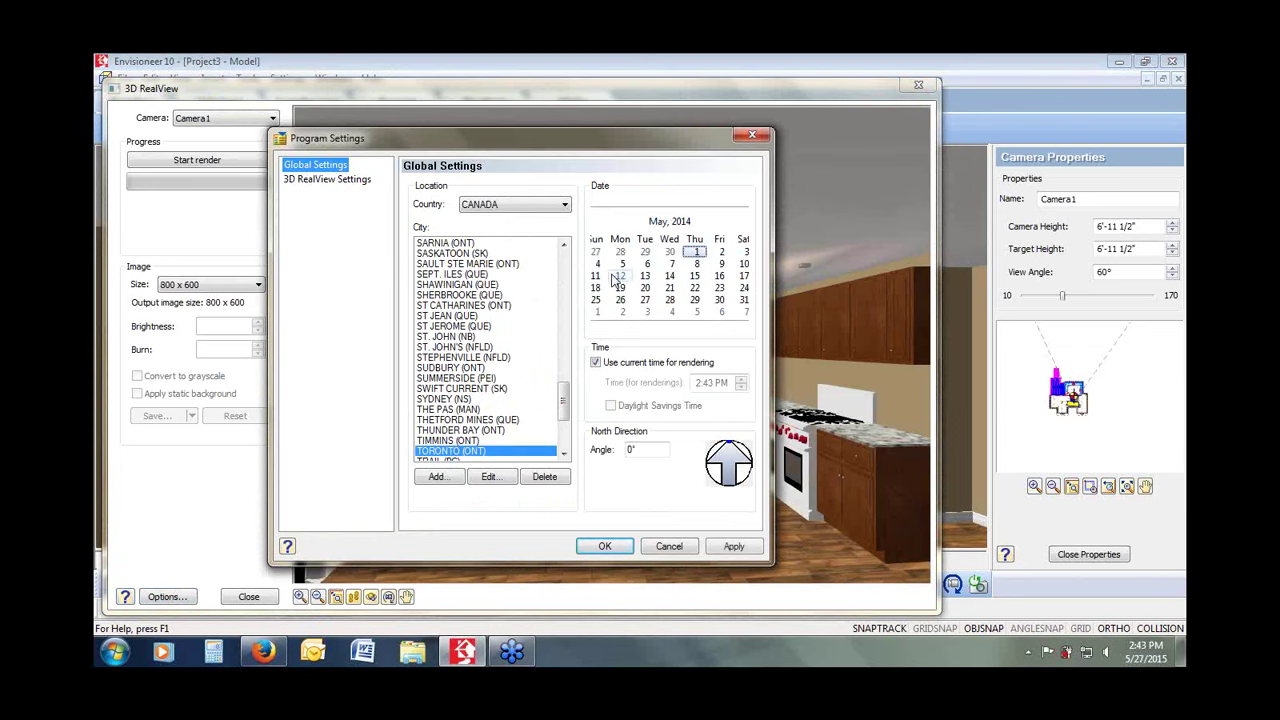
pyautogui.click(680, 222)
pyautogui.click(678, 222)
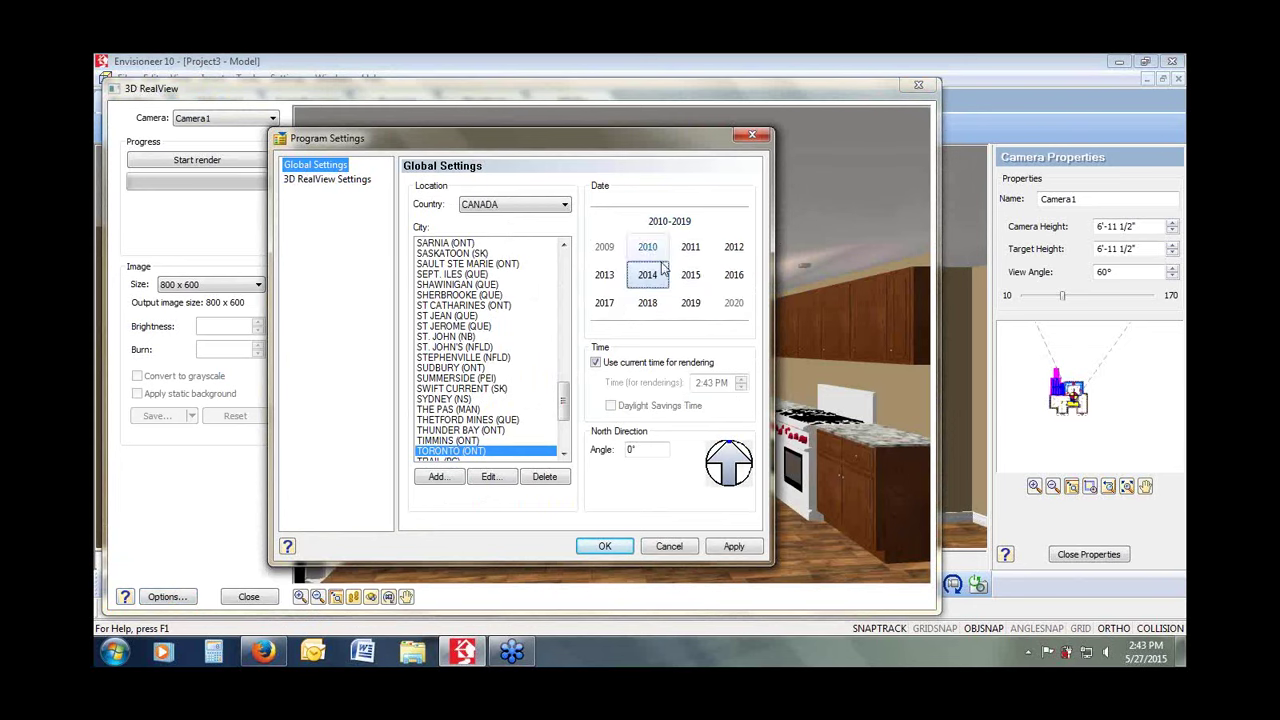
pyautogui.click(690, 278)
pyautogui.click(605, 275)
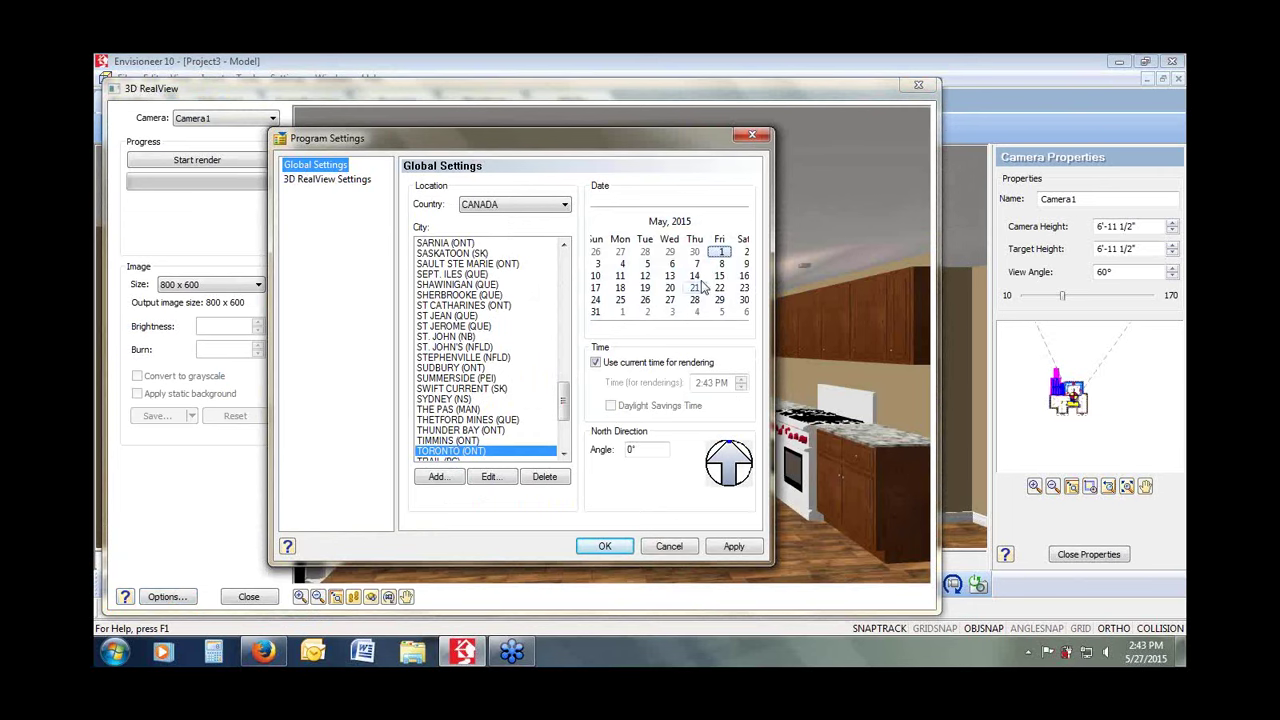
pyautogui.click(670, 300)
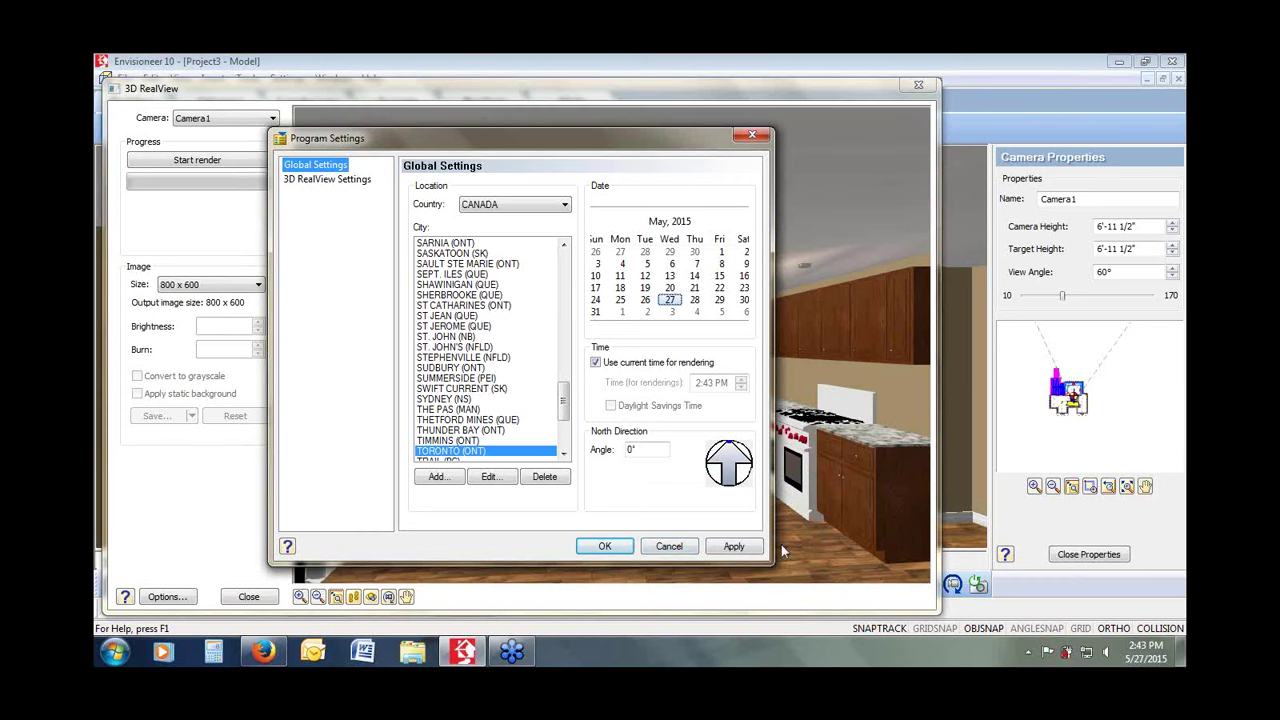
pyautogui.click(672, 552)
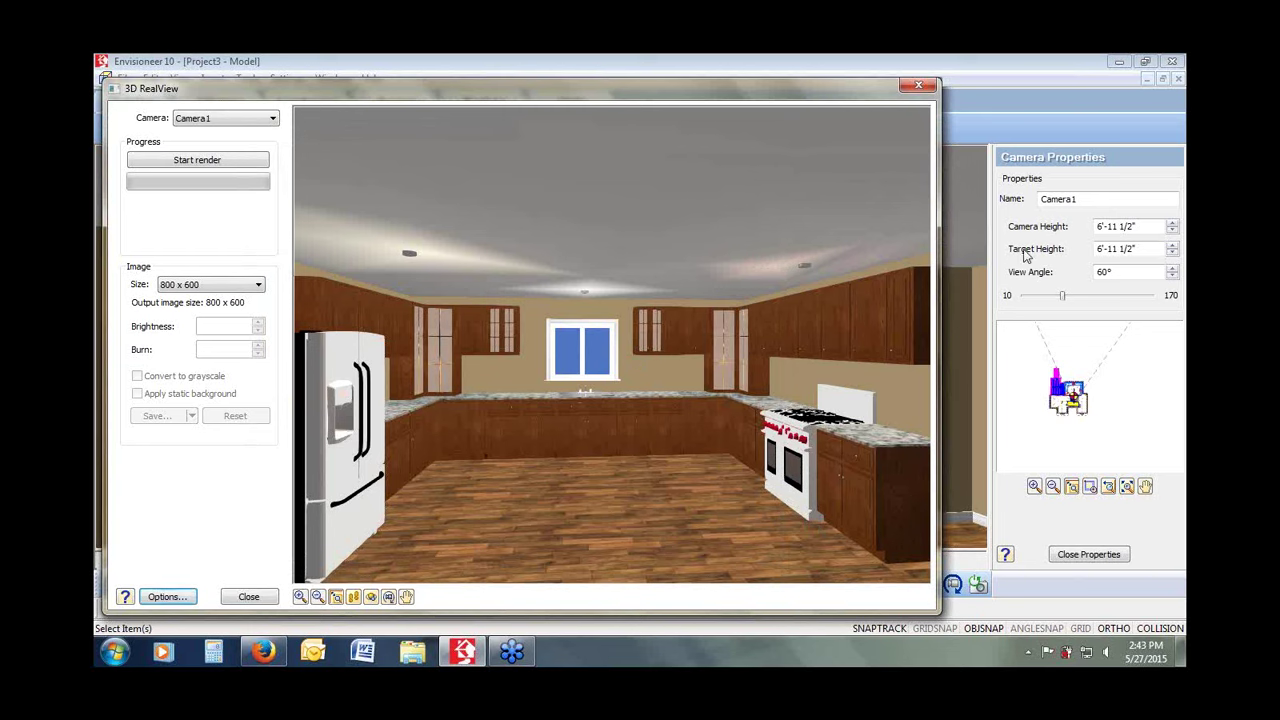
# Step: Switch to Firefox and browse the exterior renderings in the Cadsoft online gallery
pyautogui.click(1173, 187)
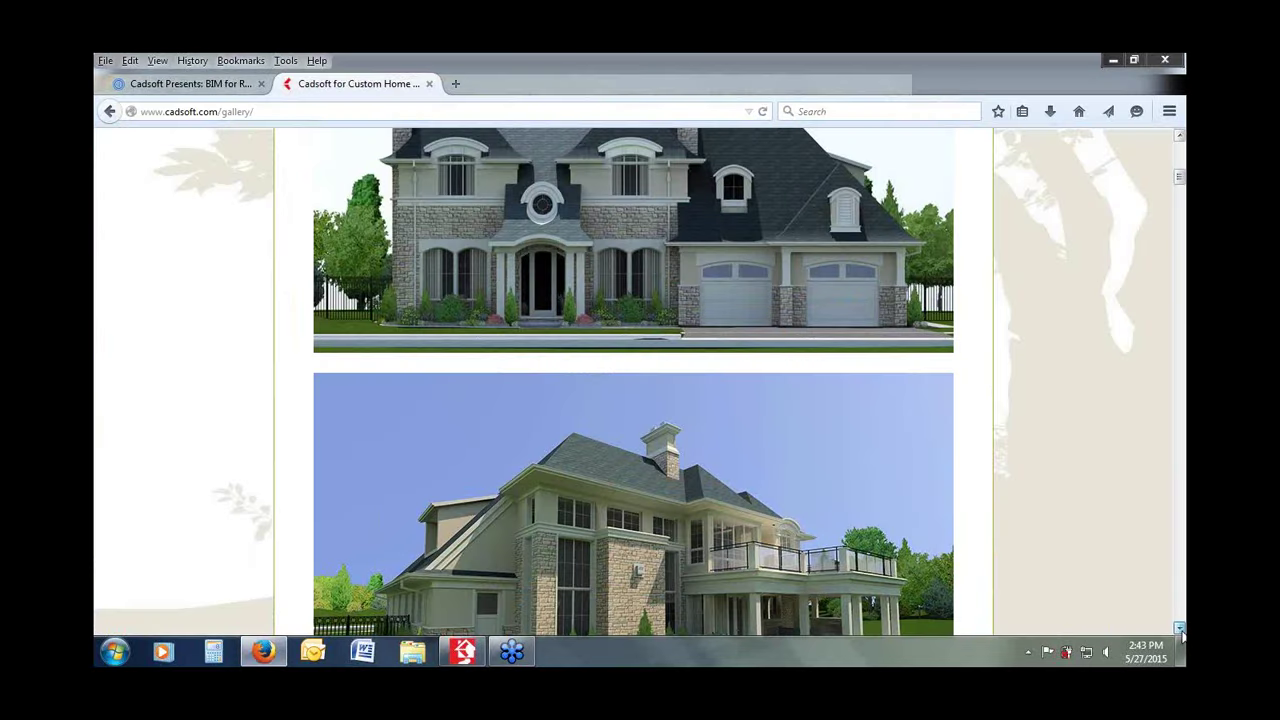
pyautogui.click(1180, 628)
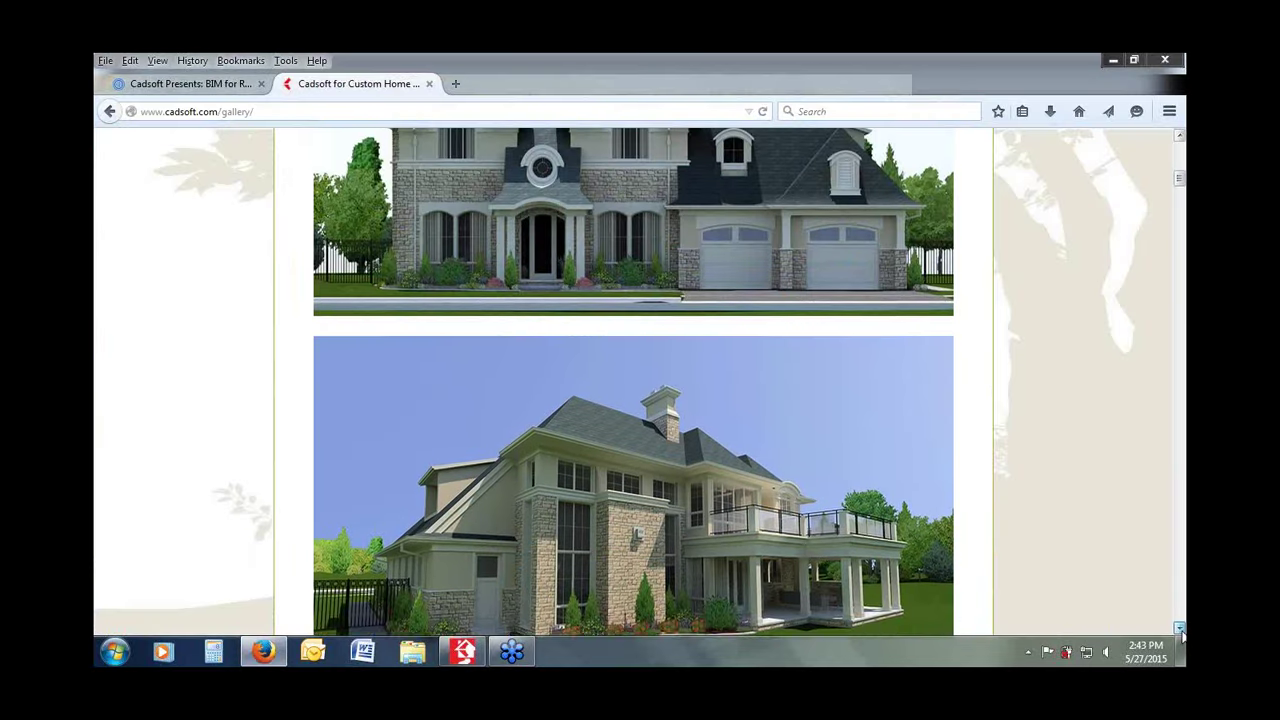
pyautogui.scroll(-10, 1180, 628)
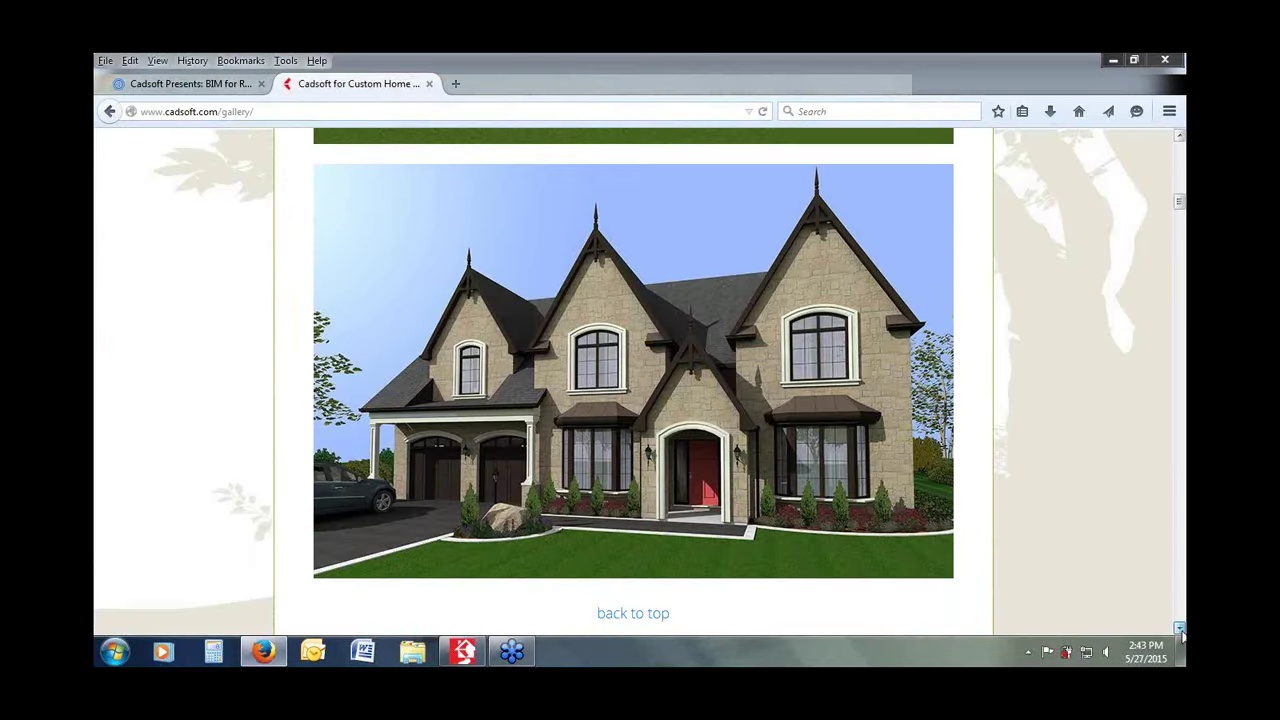
pyautogui.scroll(-10, 1180, 628)
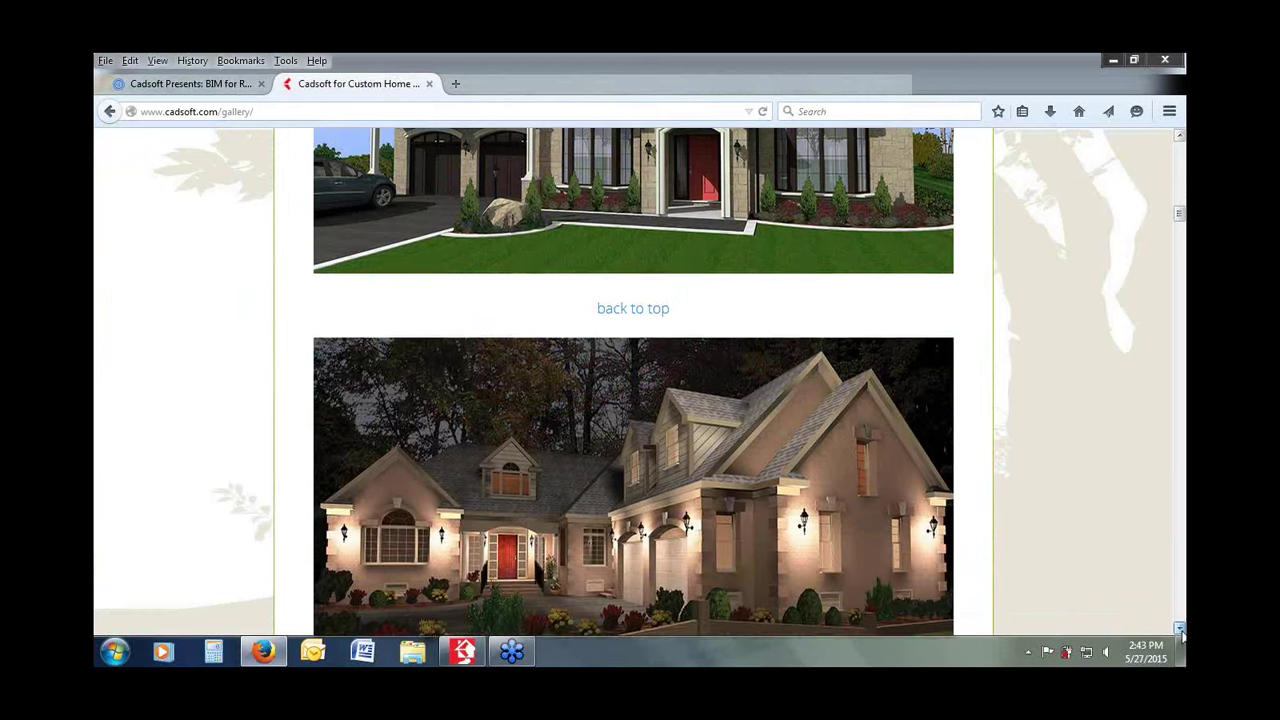
pyautogui.scroll(-15, 1180, 628)
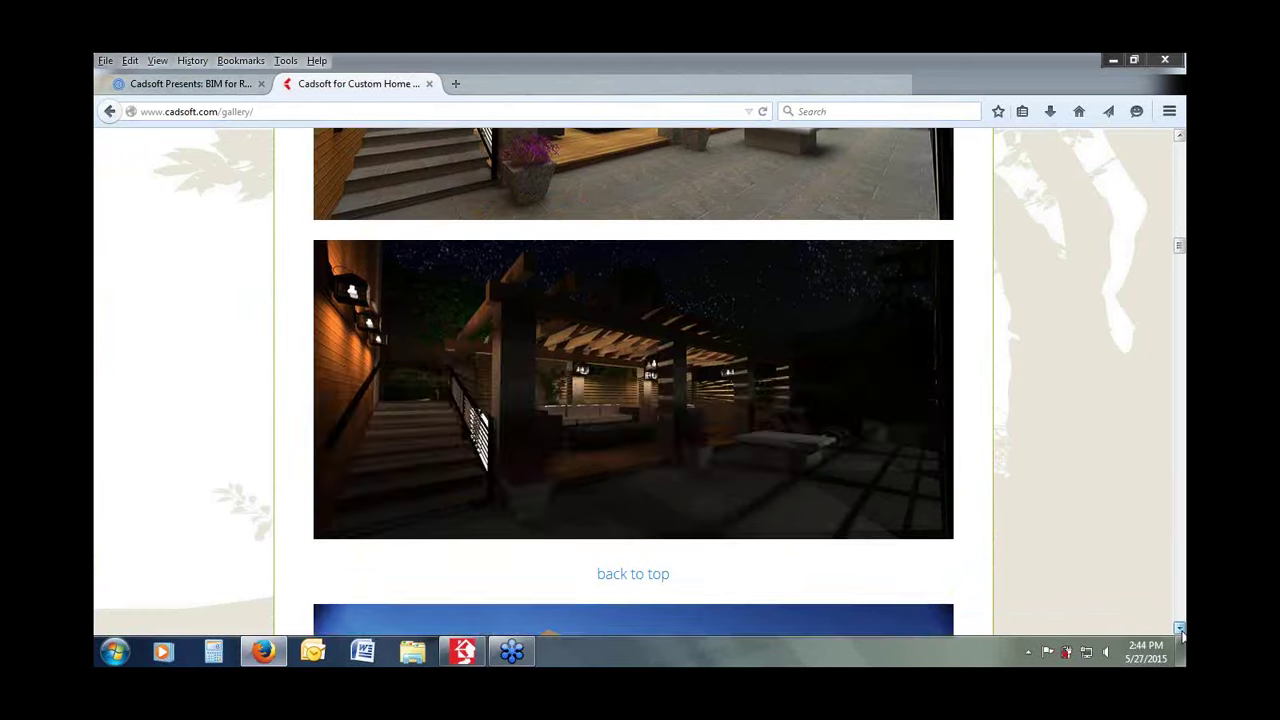
pyautogui.scroll(-1, 1180, 628)
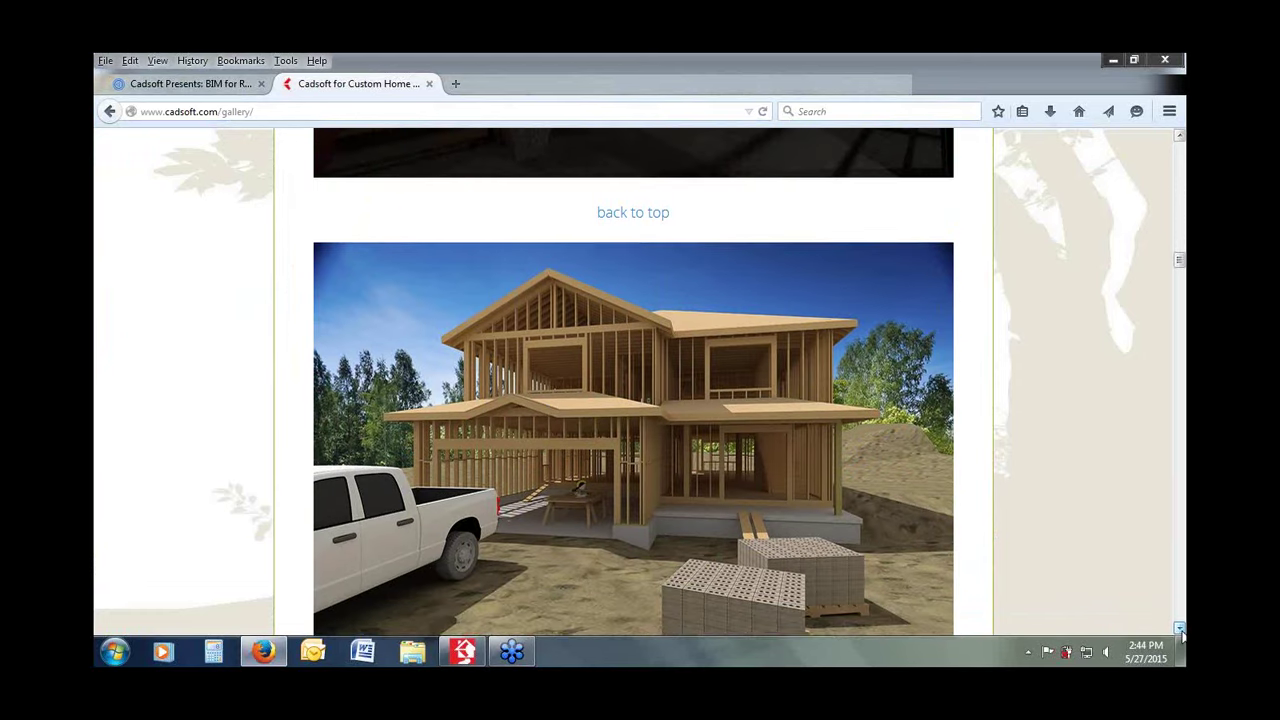
pyautogui.scroll(-16, 1180, 628)
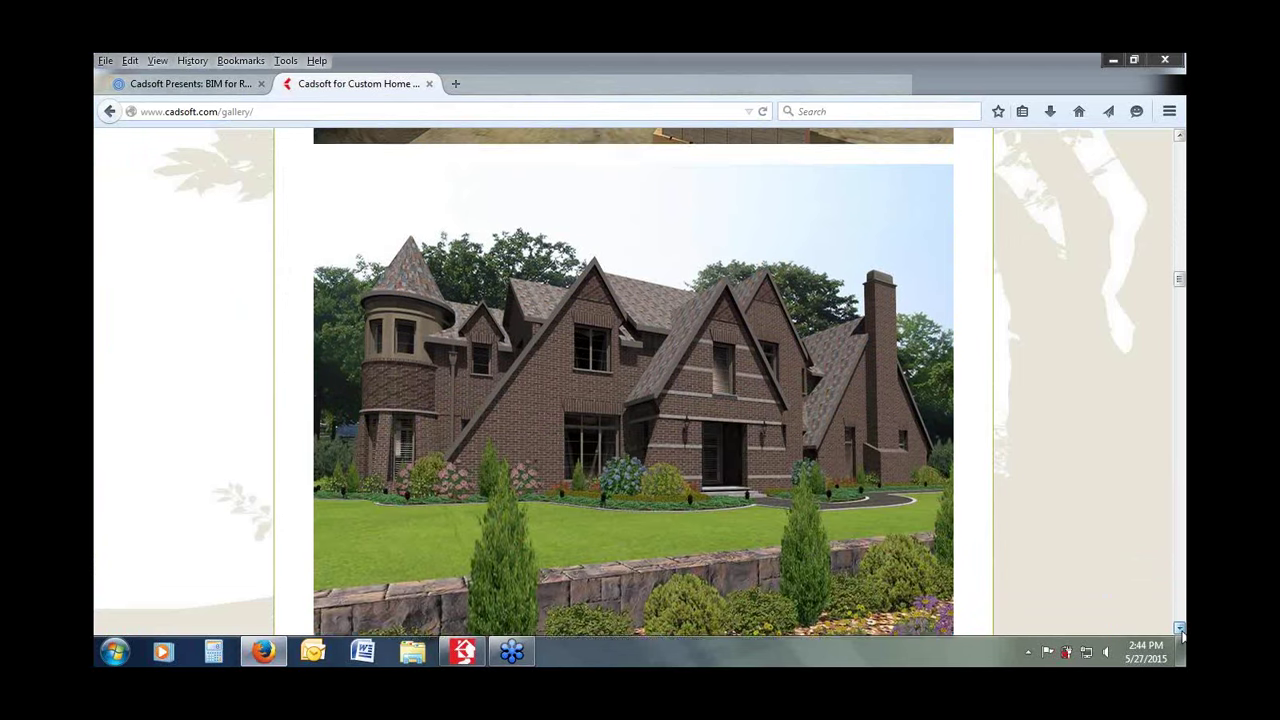
pyautogui.scroll(-2, 1180, 630)
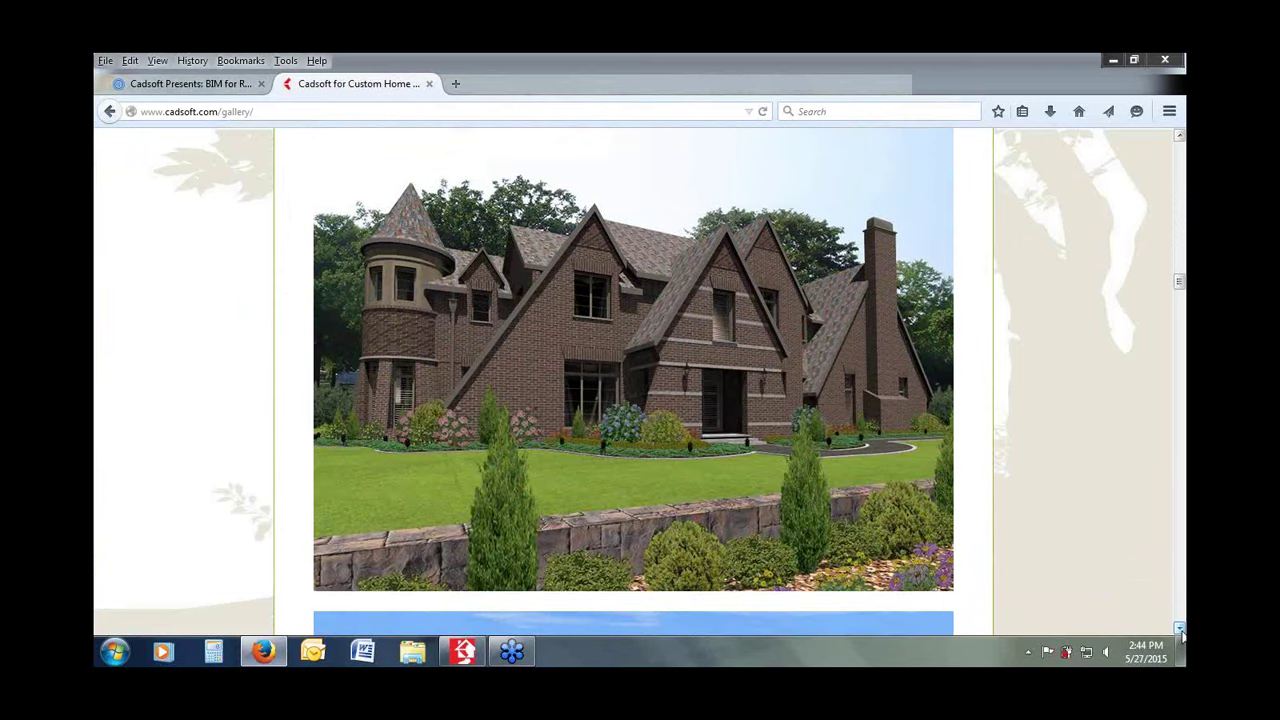
pyautogui.scroll(-20, 1180, 630)
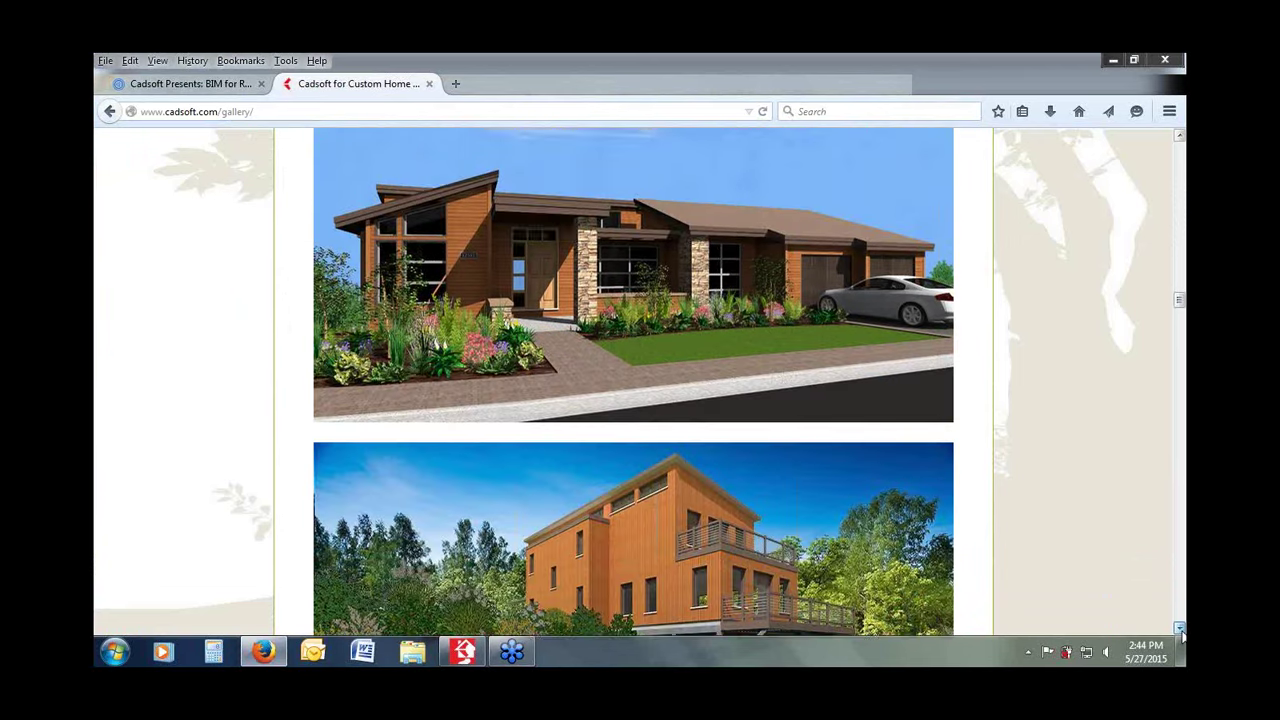
pyautogui.scroll(-20, 1180, 630)
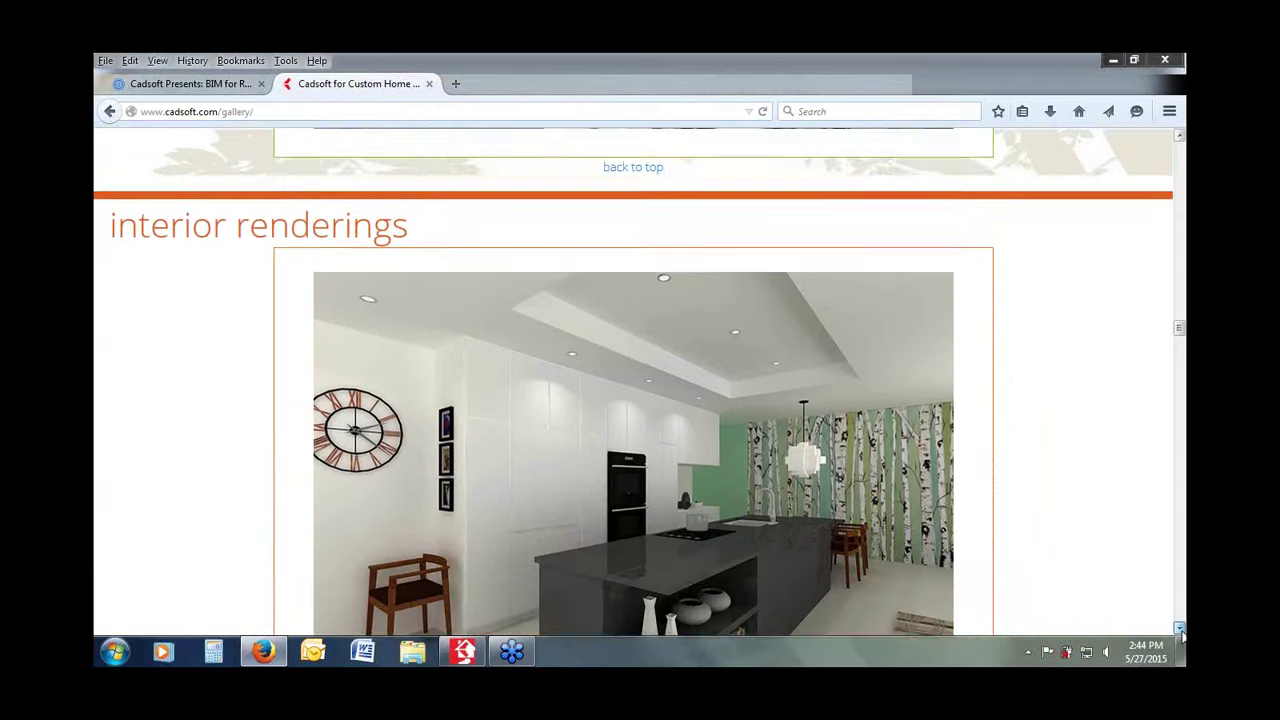
# Step: Look through the kitchen and bathroom examples among the gallery's interior renderings
pyautogui.scroll(-3, 1180, 630)
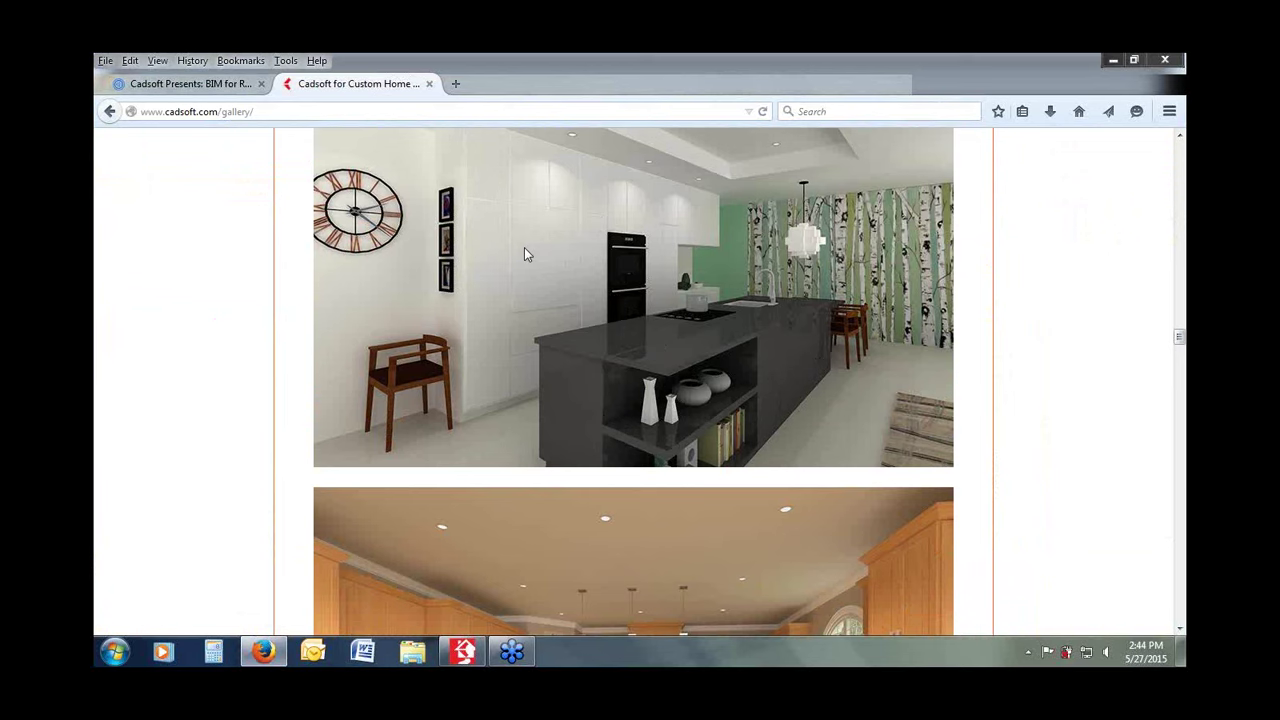
pyautogui.click(1179, 629)
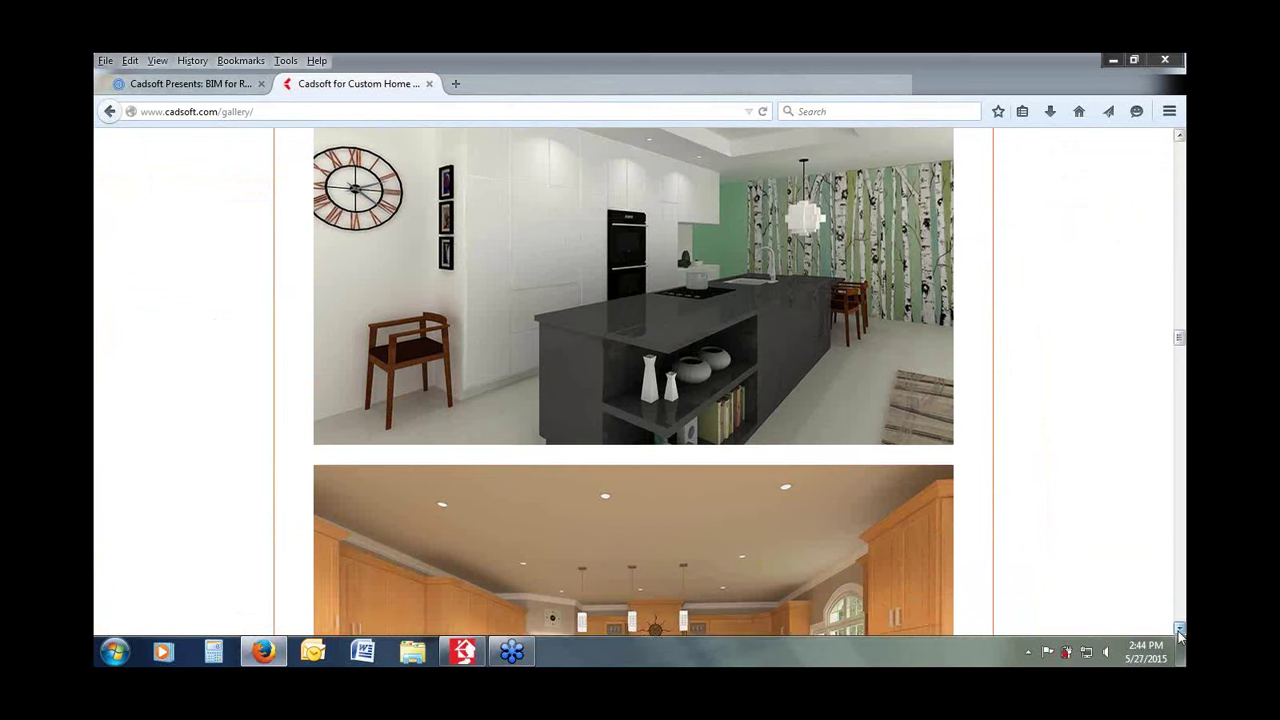
pyautogui.scroll(-5, 1179, 632)
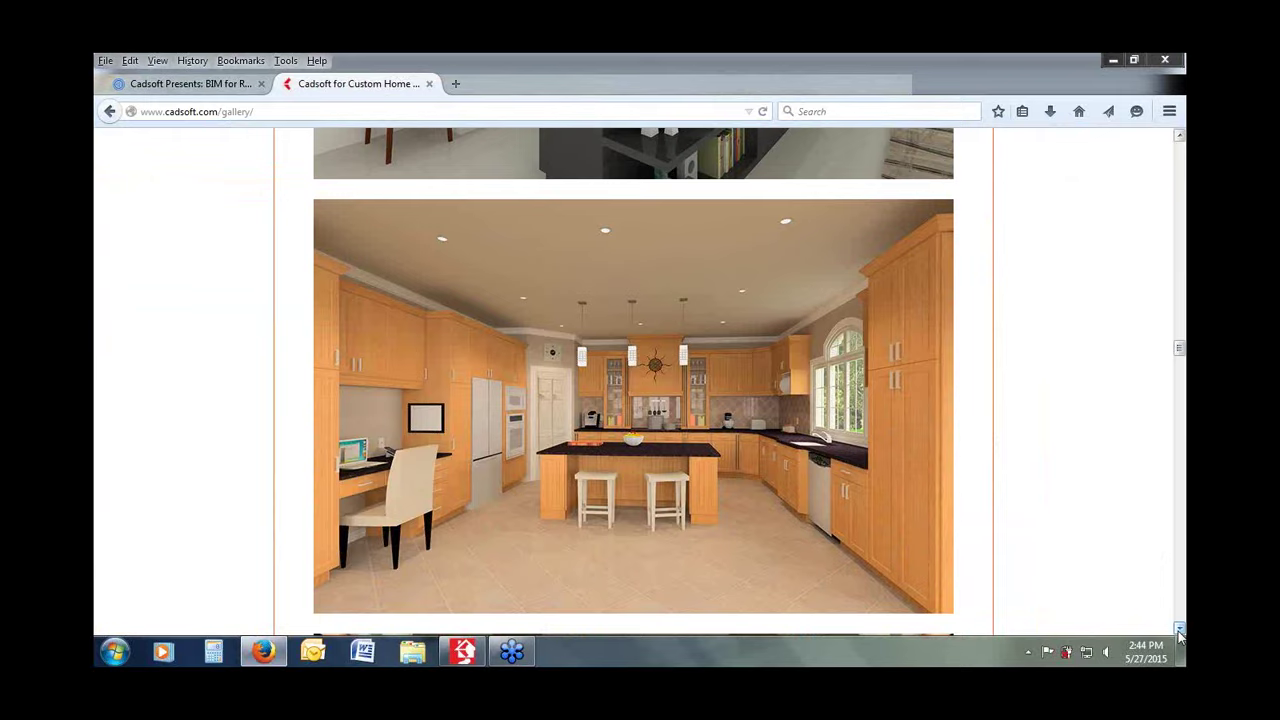
pyautogui.scroll(-10, 1179, 632)
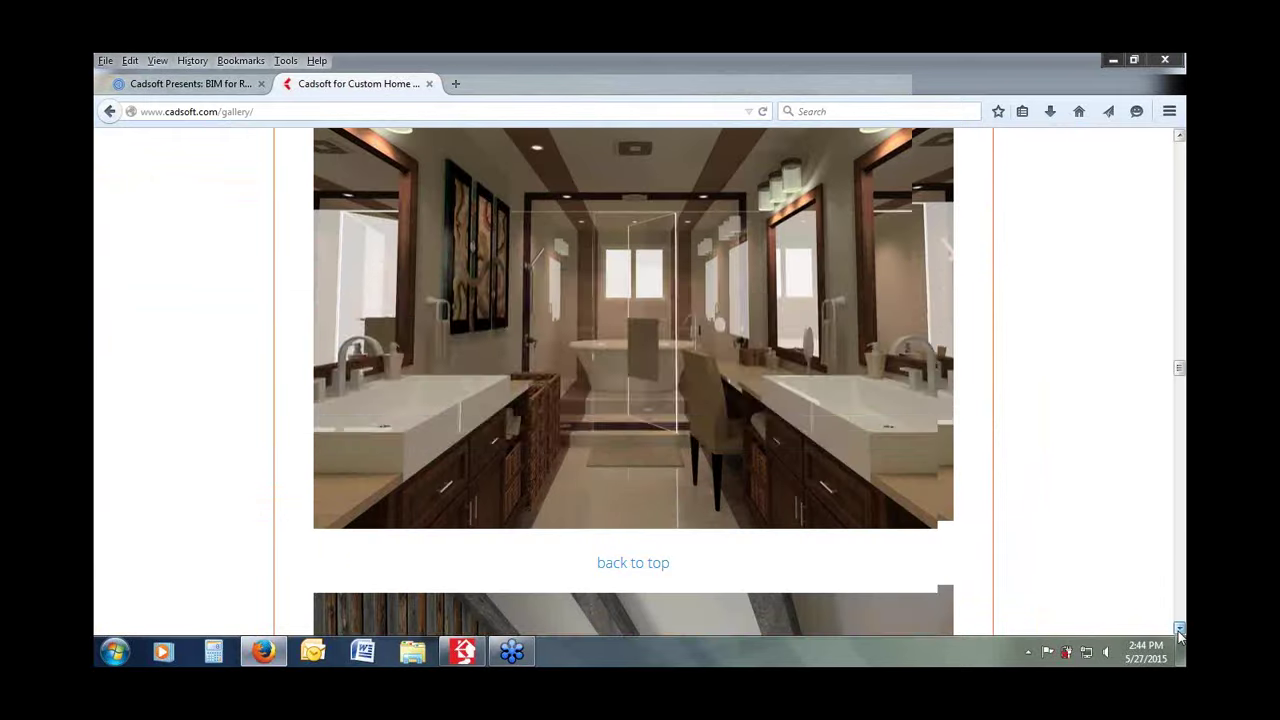
pyautogui.scroll(-10, 1179, 632)
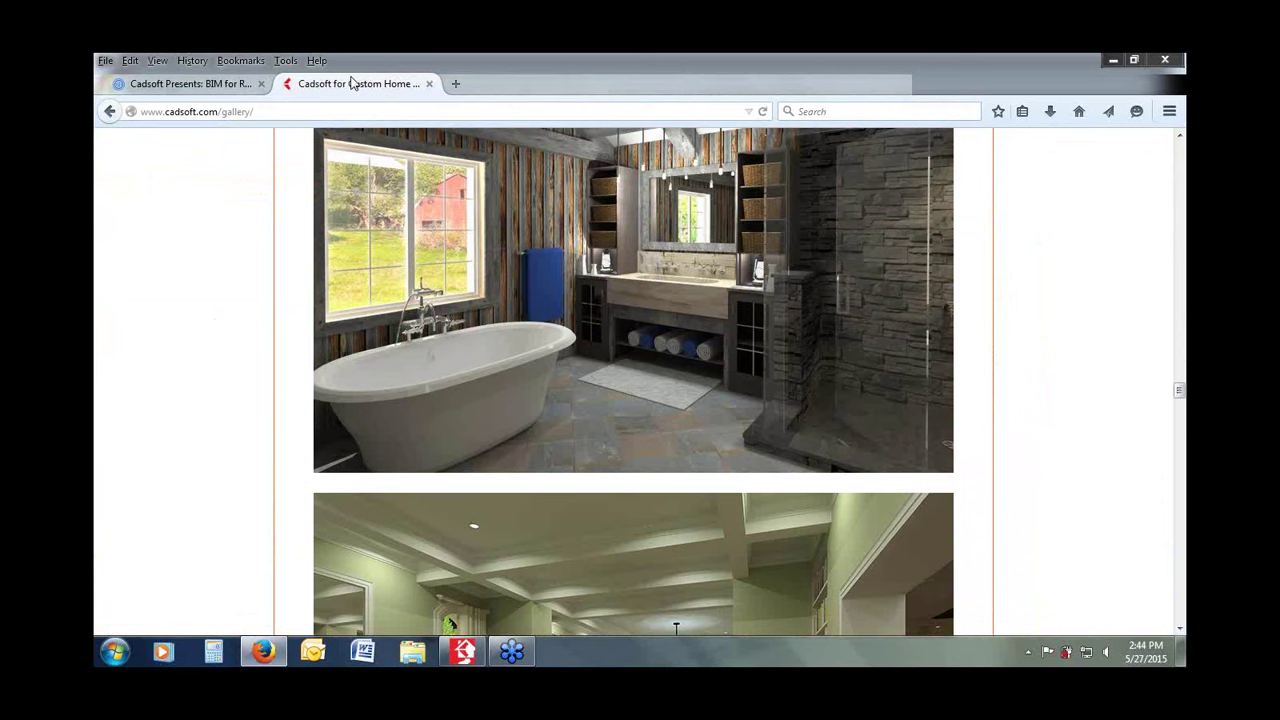
# Step: Return to the Cadsoft presentation, show it full screen with keyboard controls allowed, and advance past the Live Demonstration of BIM slide
pyautogui.click(190, 83)
pyautogui.click(977, 143)
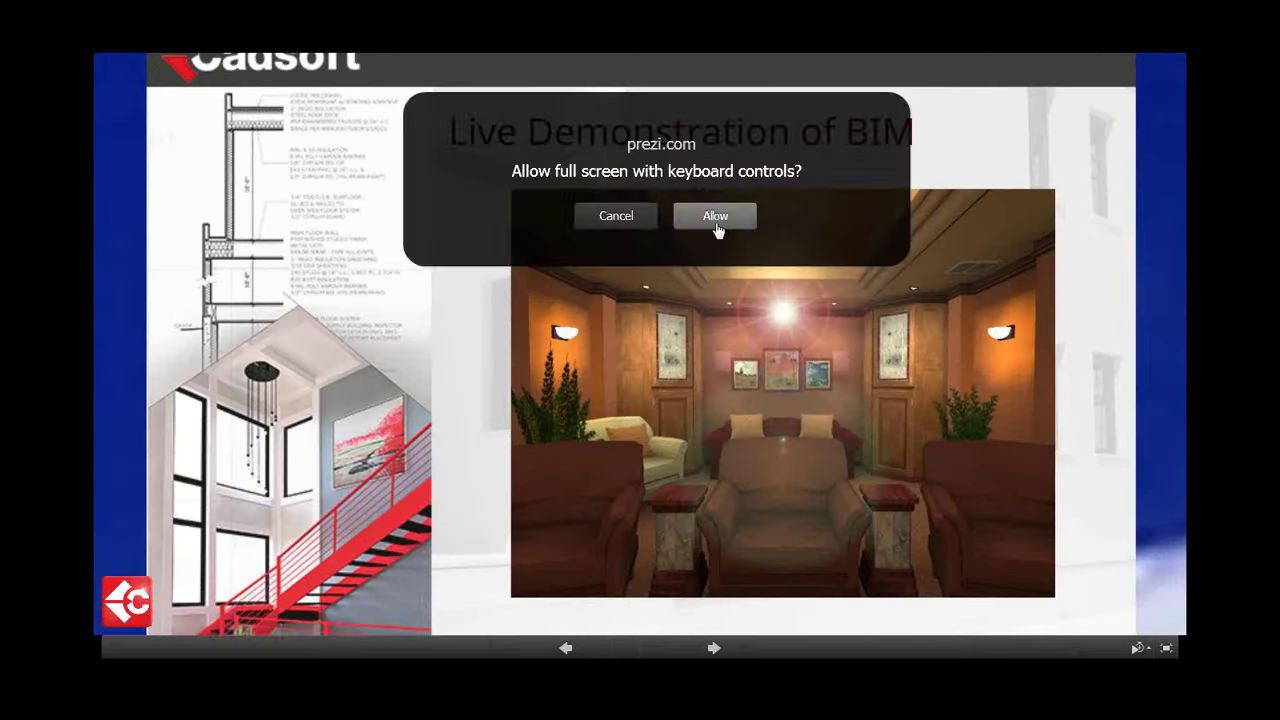
pyautogui.click(716, 222)
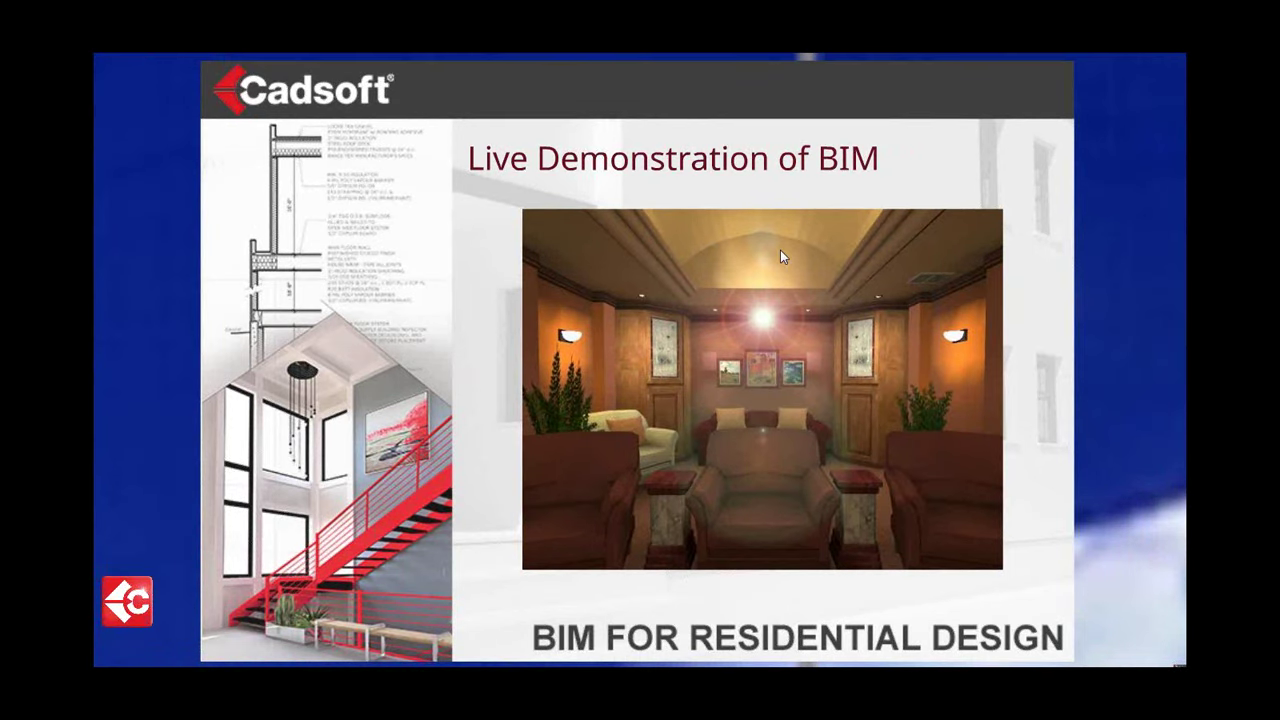
pyautogui.press('Right')
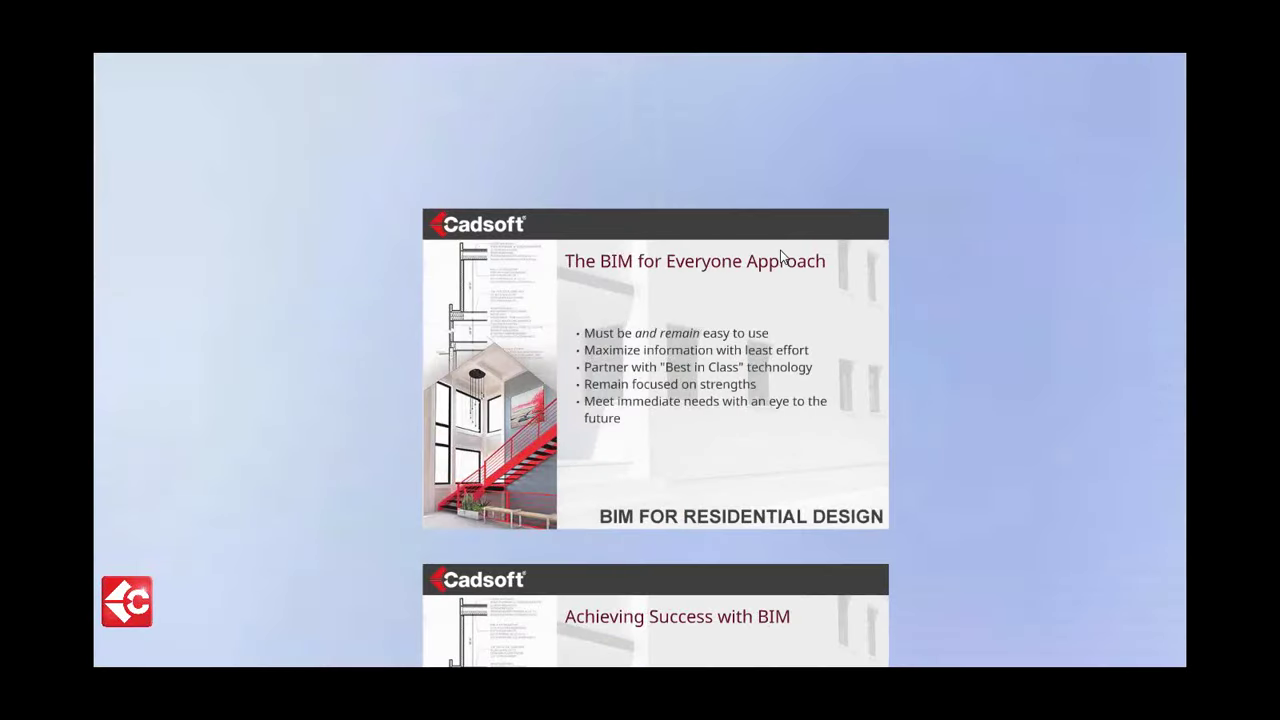